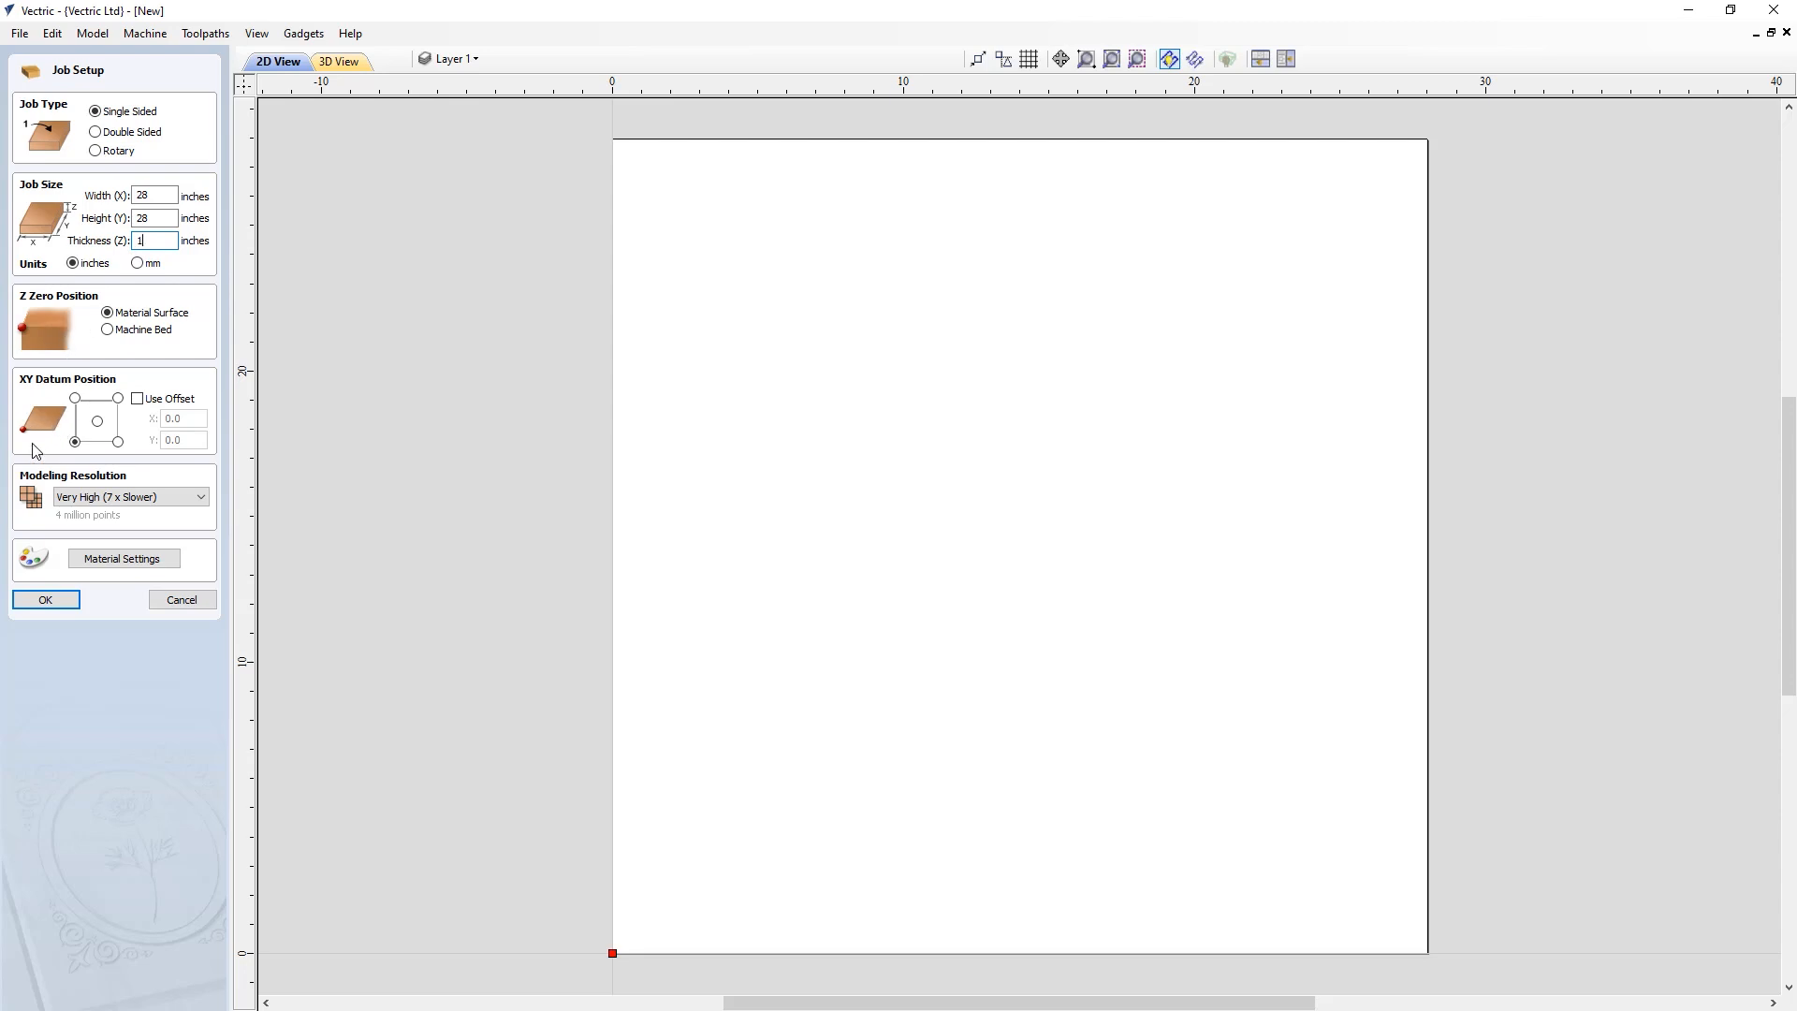
Create a single-sided 28 x 28 x 1 inch job with Very High modeling resolution
{"action": "left_click", "coordinate": [77, 499]}
{"action": "left_click", "coordinate": [71, 536]}
{"action": "left_click", "coordinate": [107, 559]}
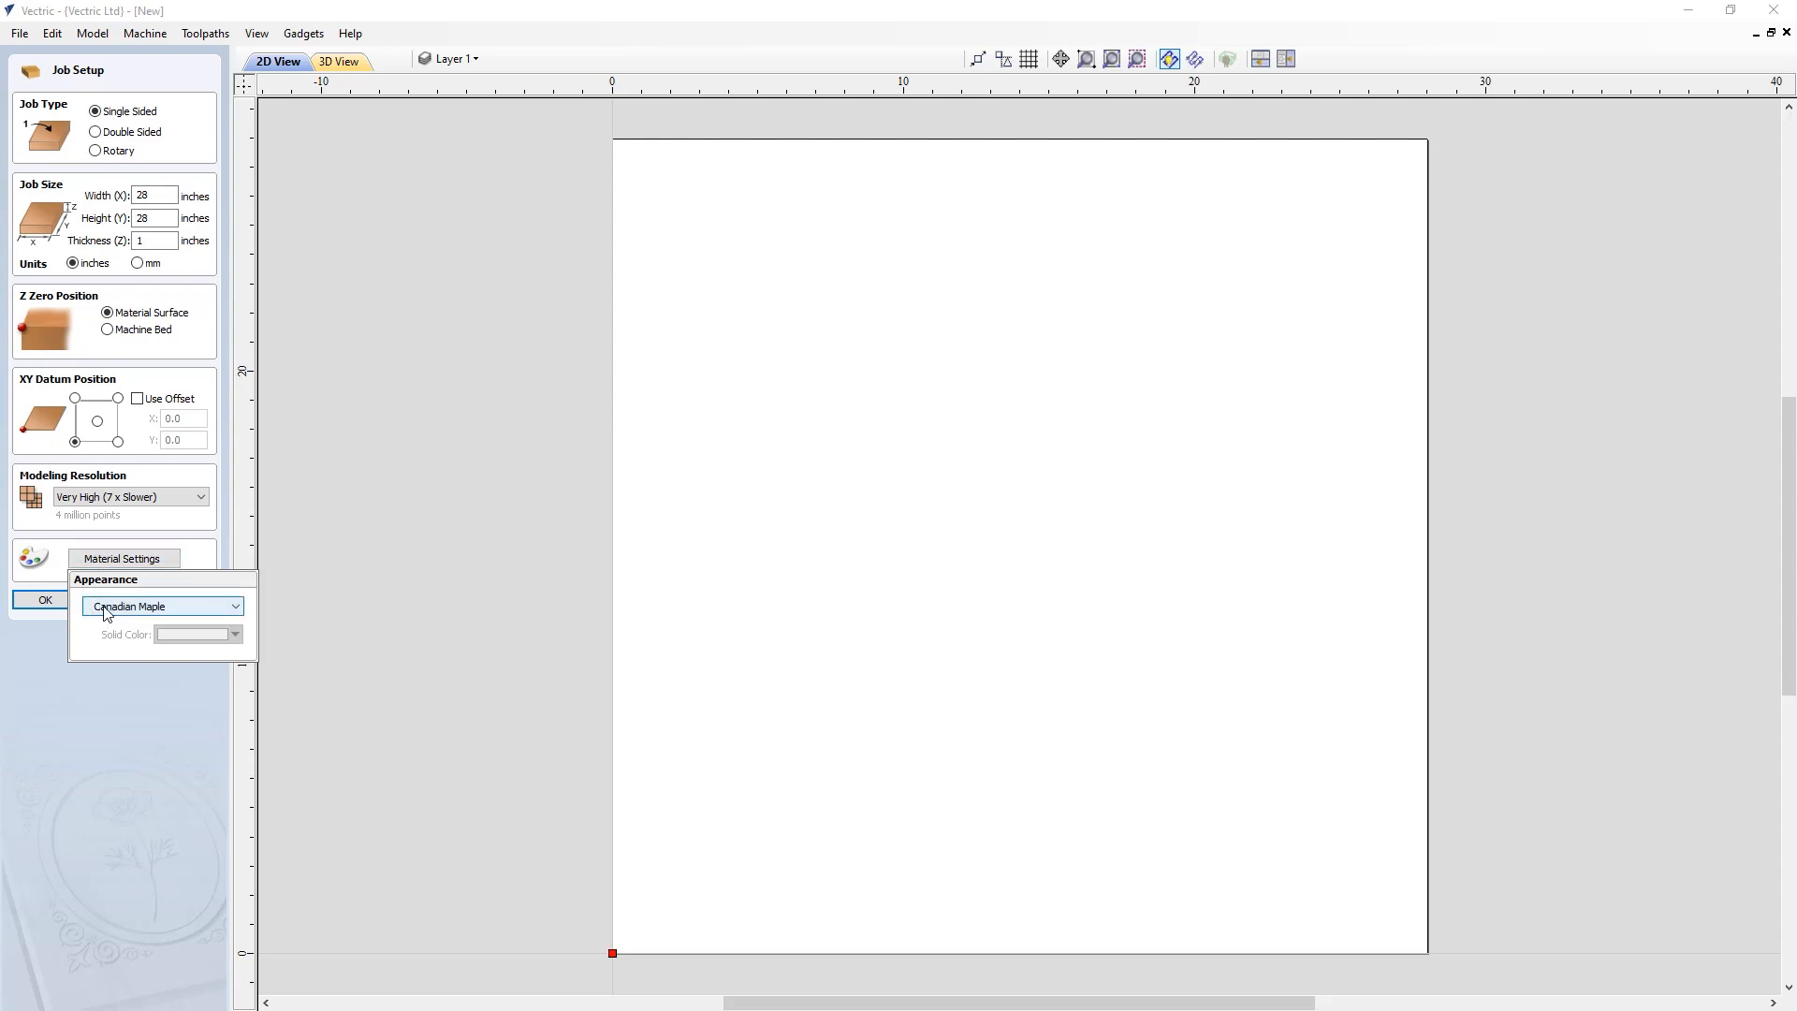
{"action": "left_click", "coordinate": [46, 600]}
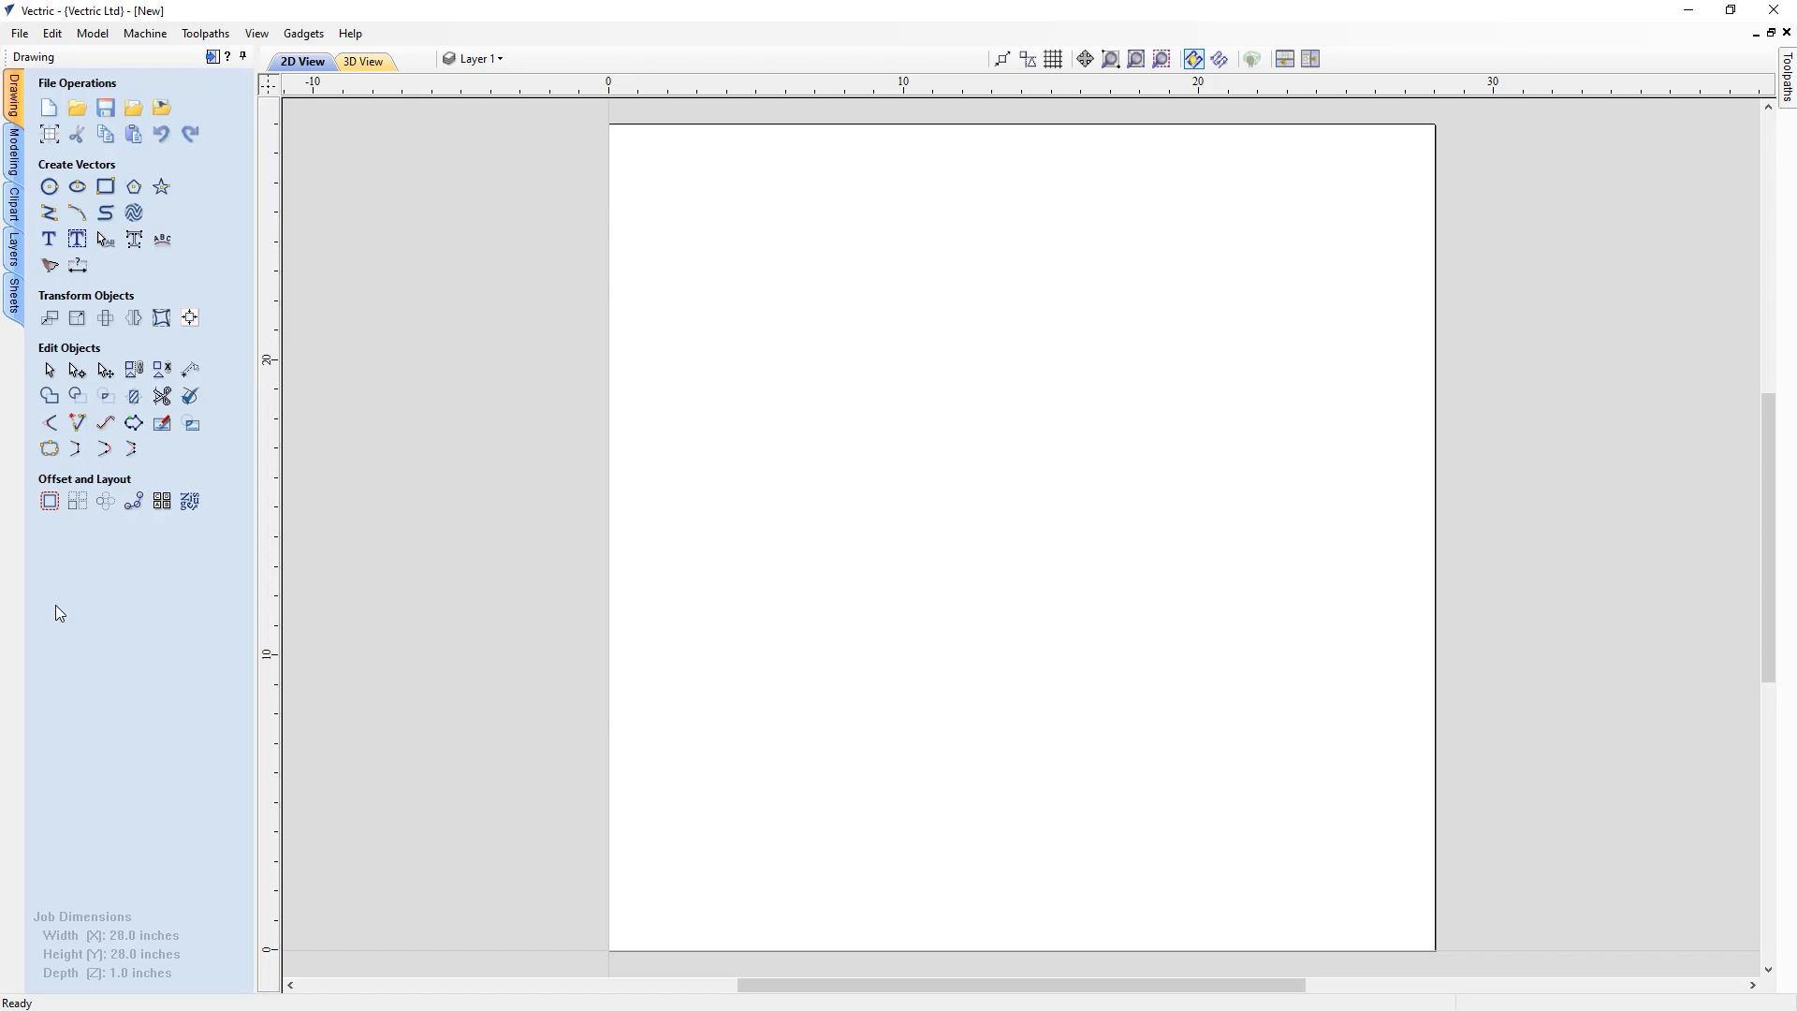
Import the AppleEdit.v3m 3D model as a component
{"action": "left_click", "coordinate": [14, 150]}
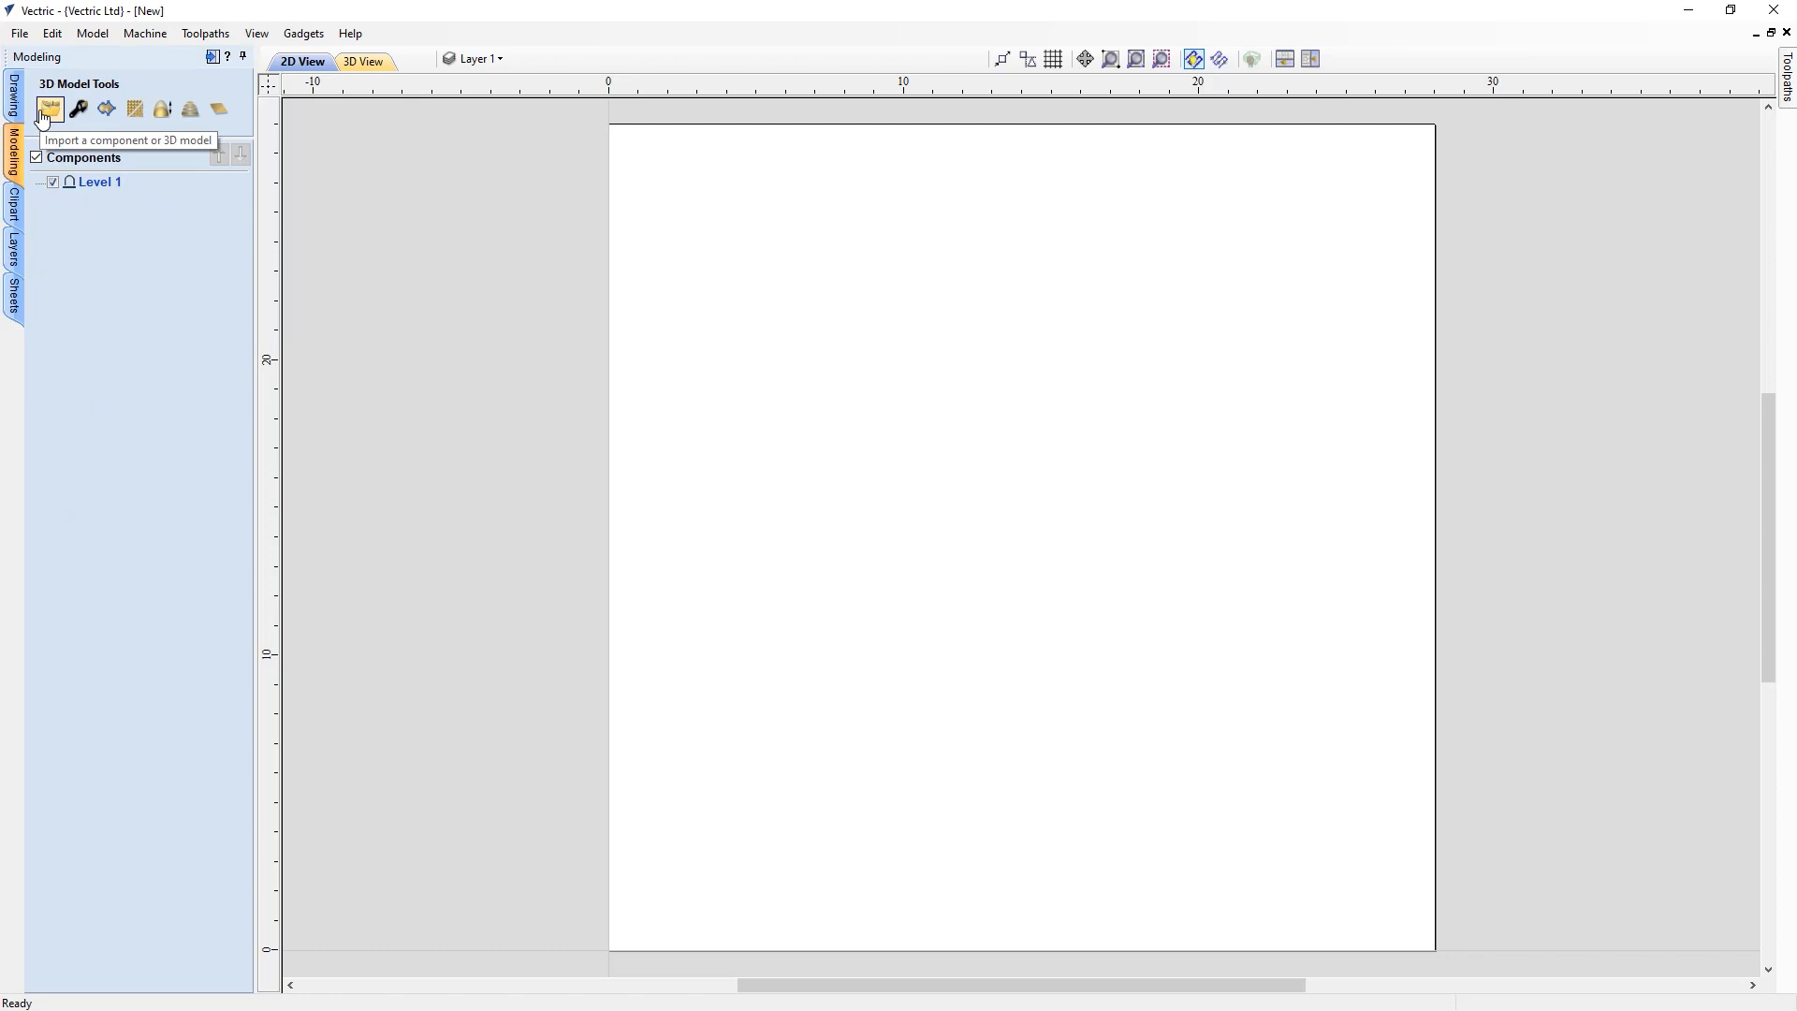
{"action": "left_click", "coordinate": [42, 116]}
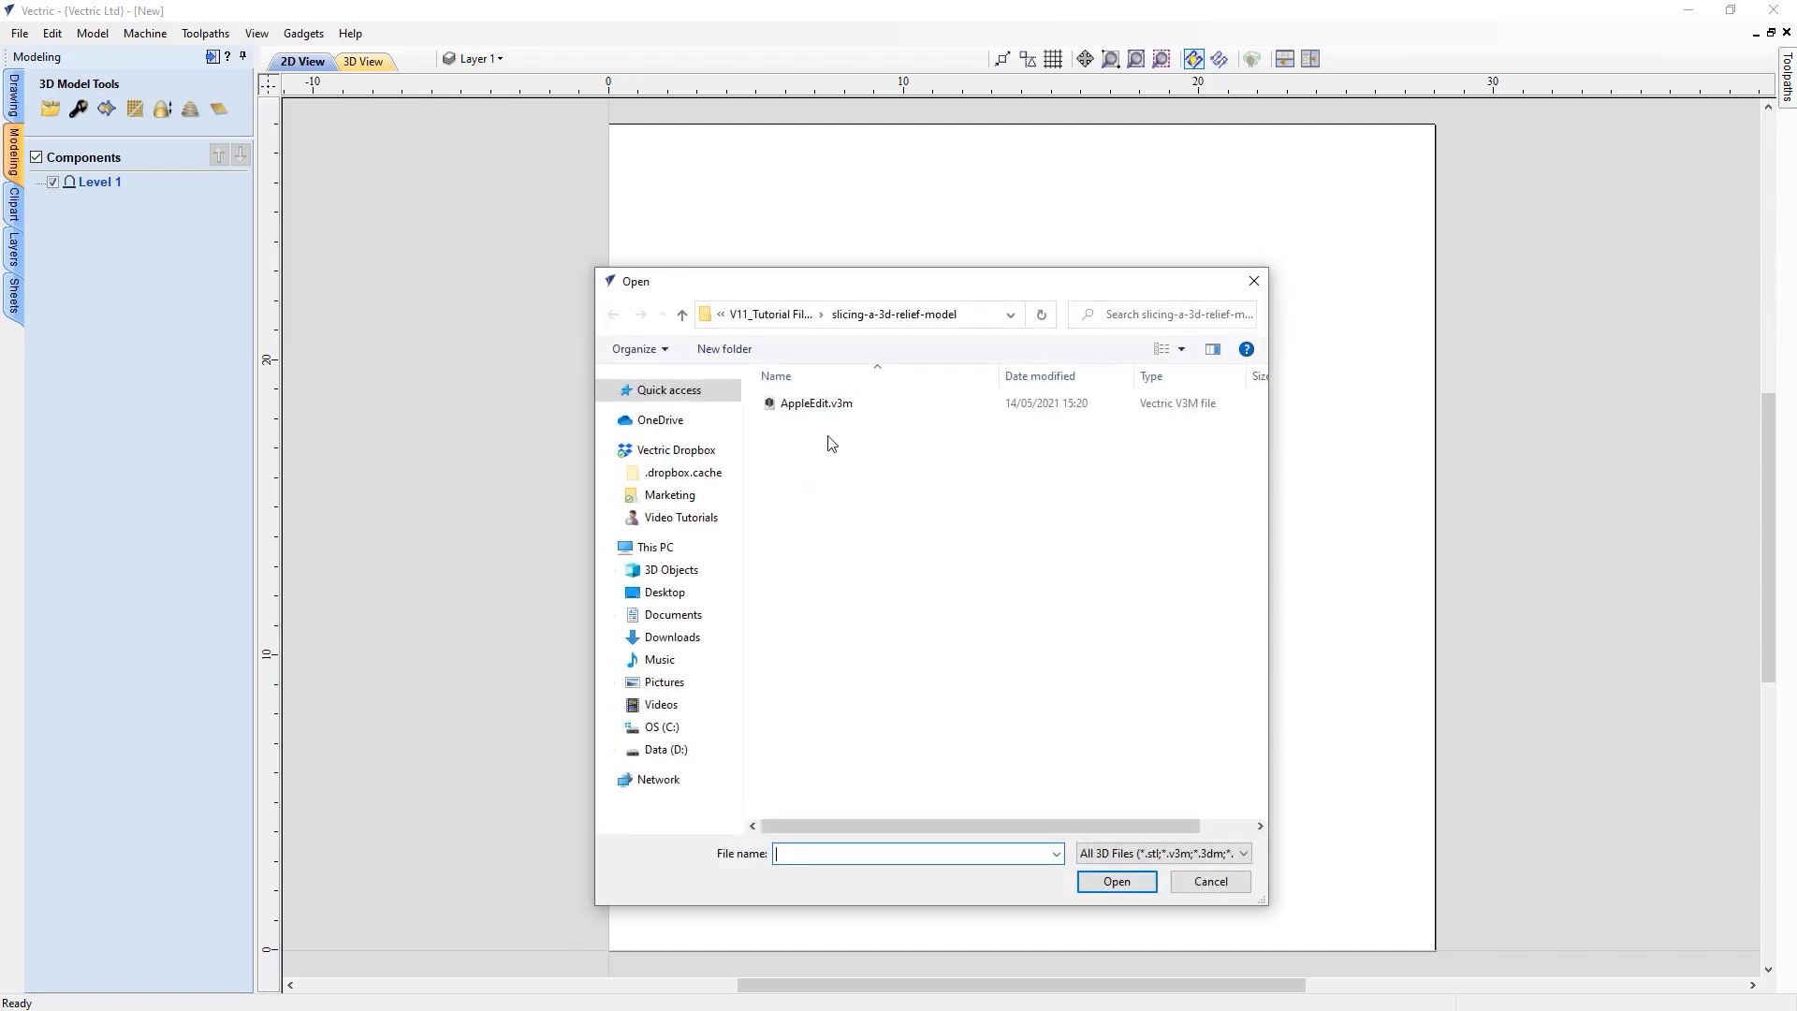
{"action": "left_click", "coordinate": [806, 409]}
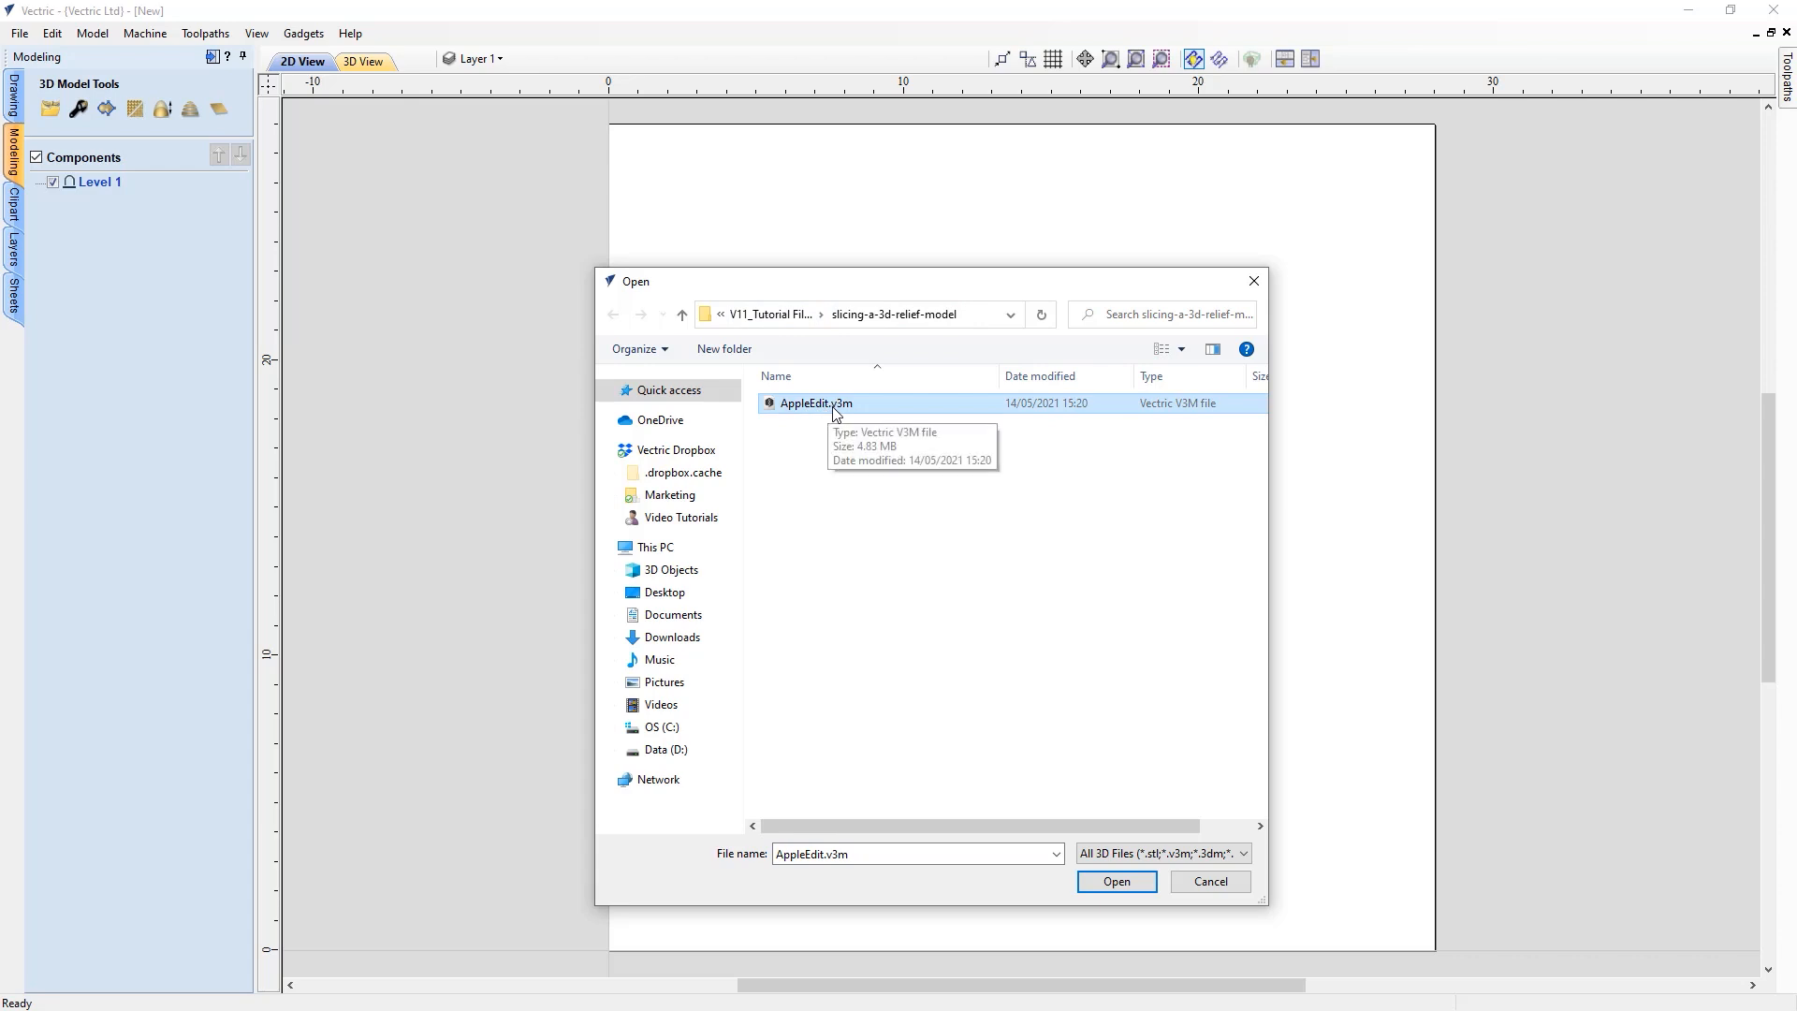
{"action": "left_click", "coordinate": [1115, 882]}
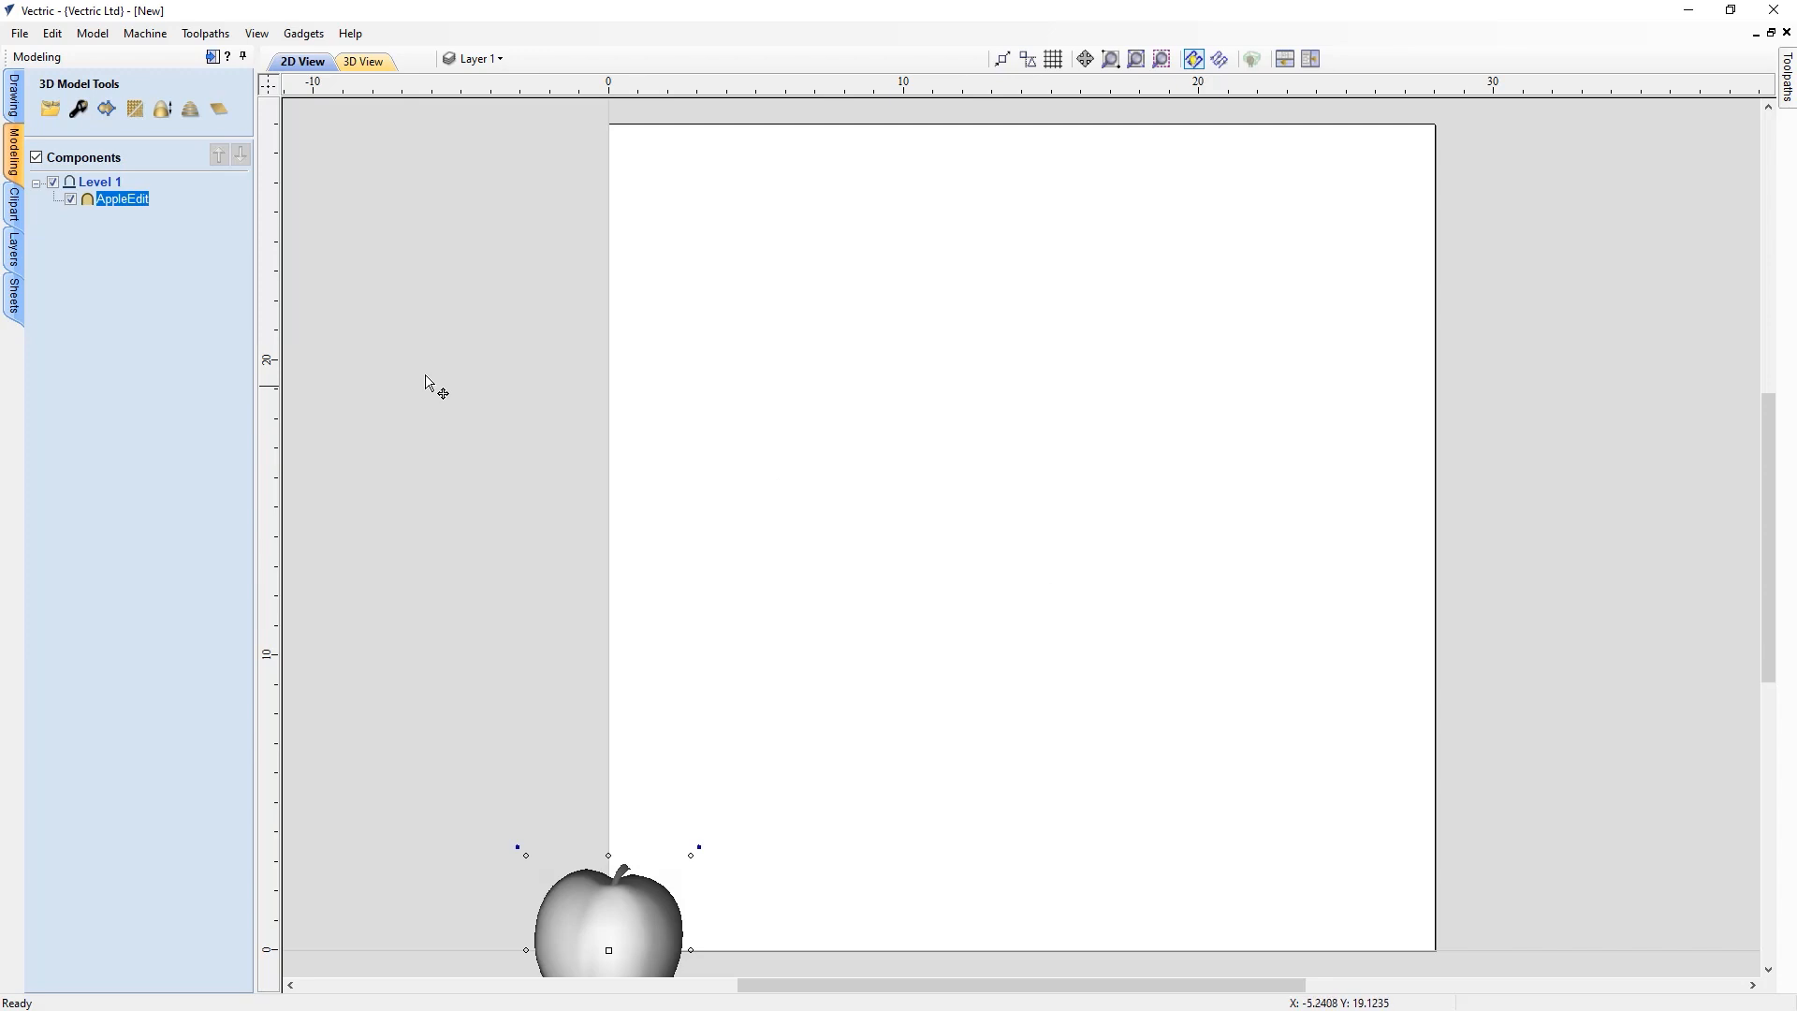
Center the apple model on the material with the alignment tools
{"action": "left_click", "coordinate": [15, 94]}
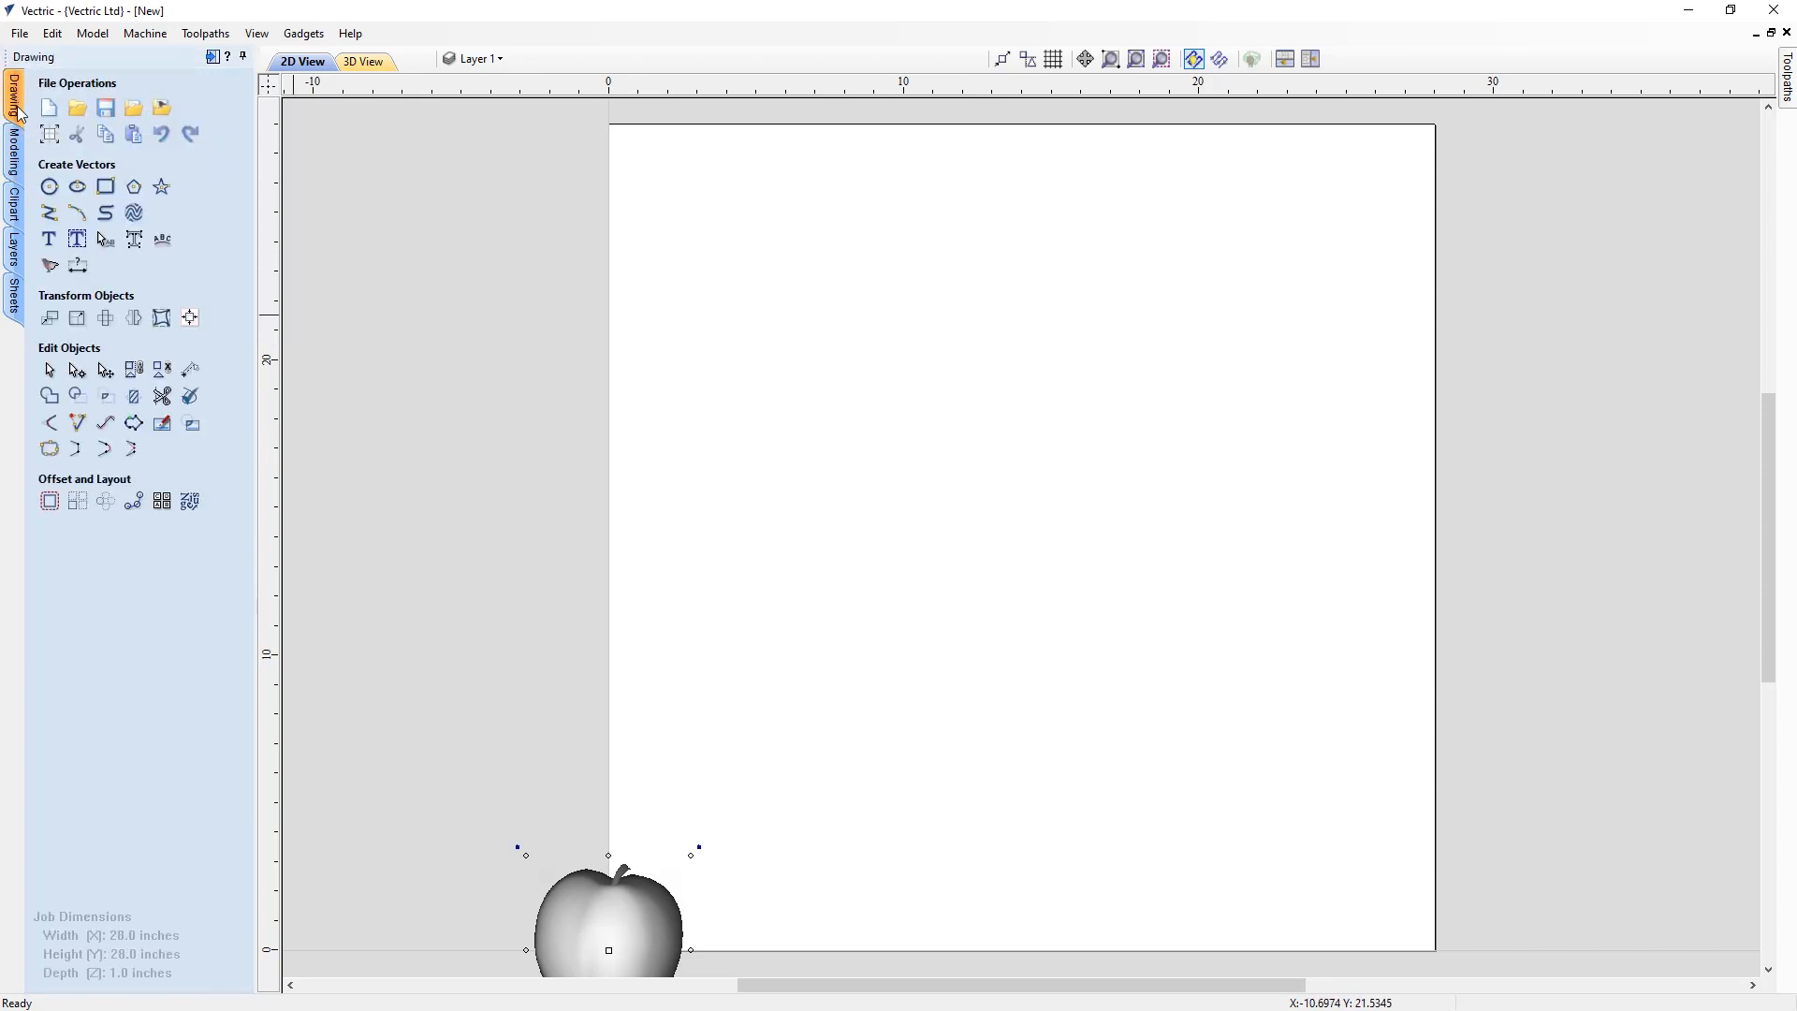
{"action": "left_click", "coordinate": [190, 319]}
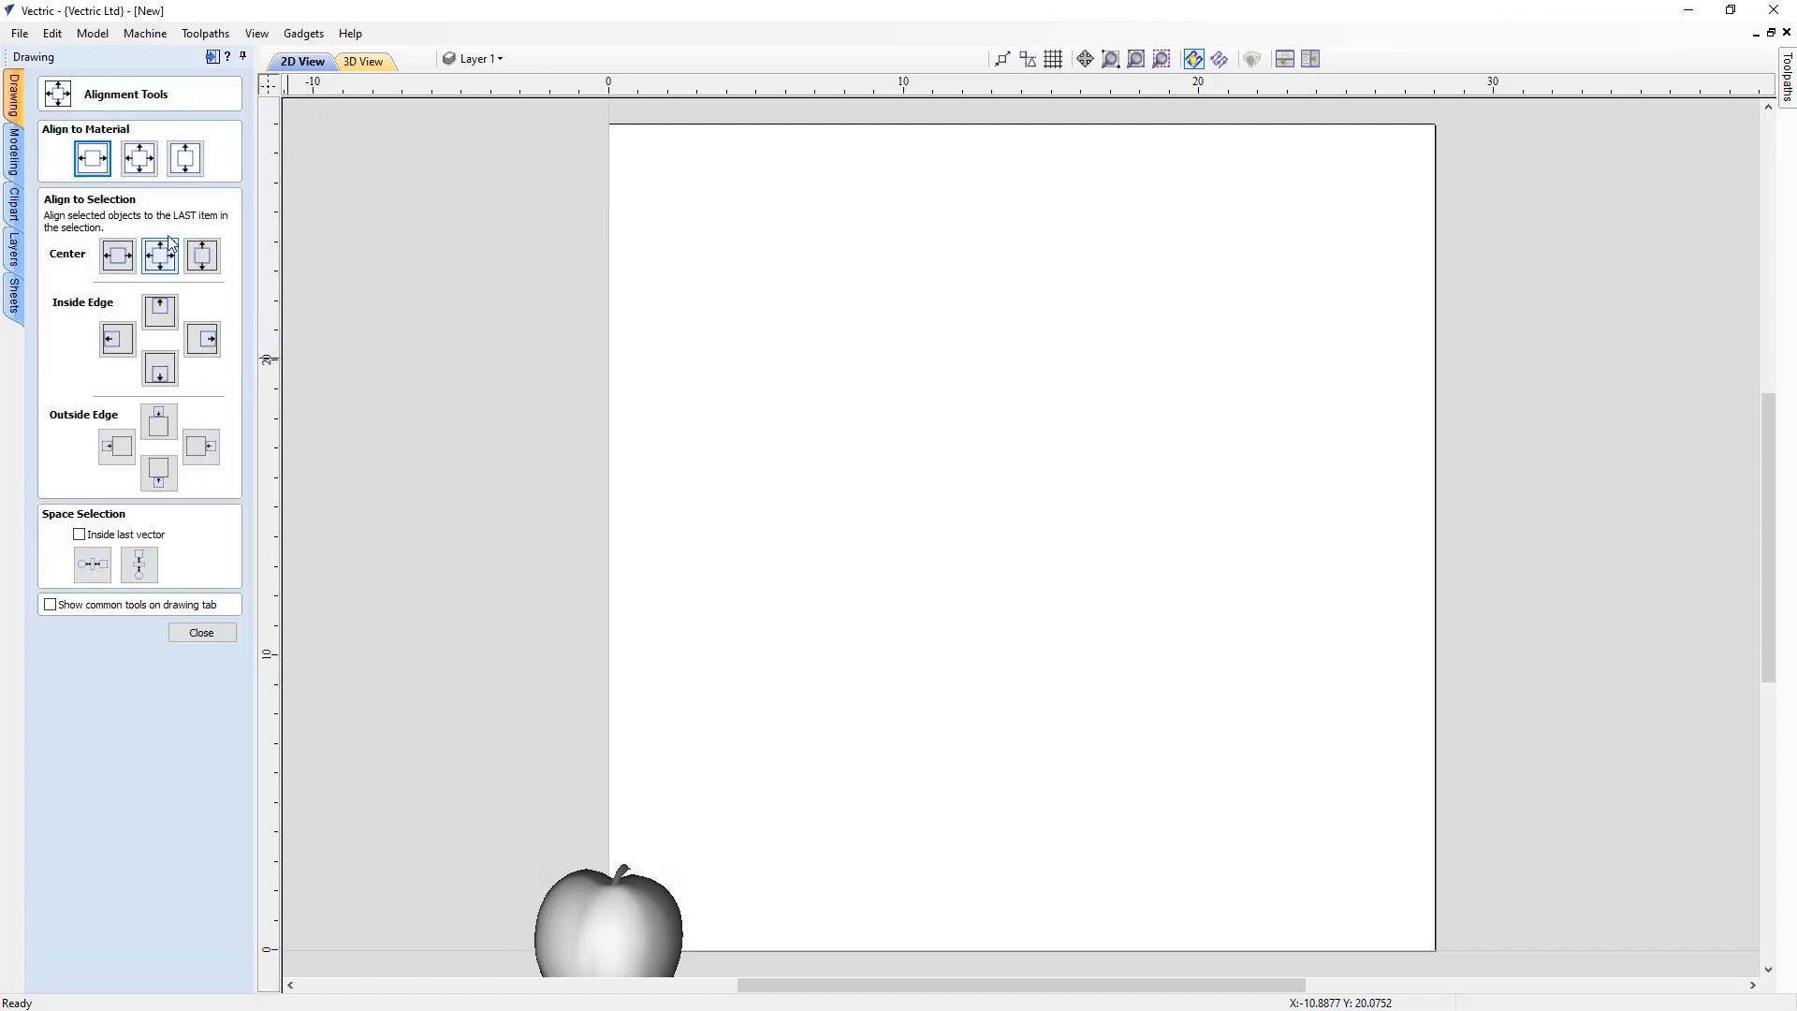
{"action": "left_click", "coordinate": [141, 166]}
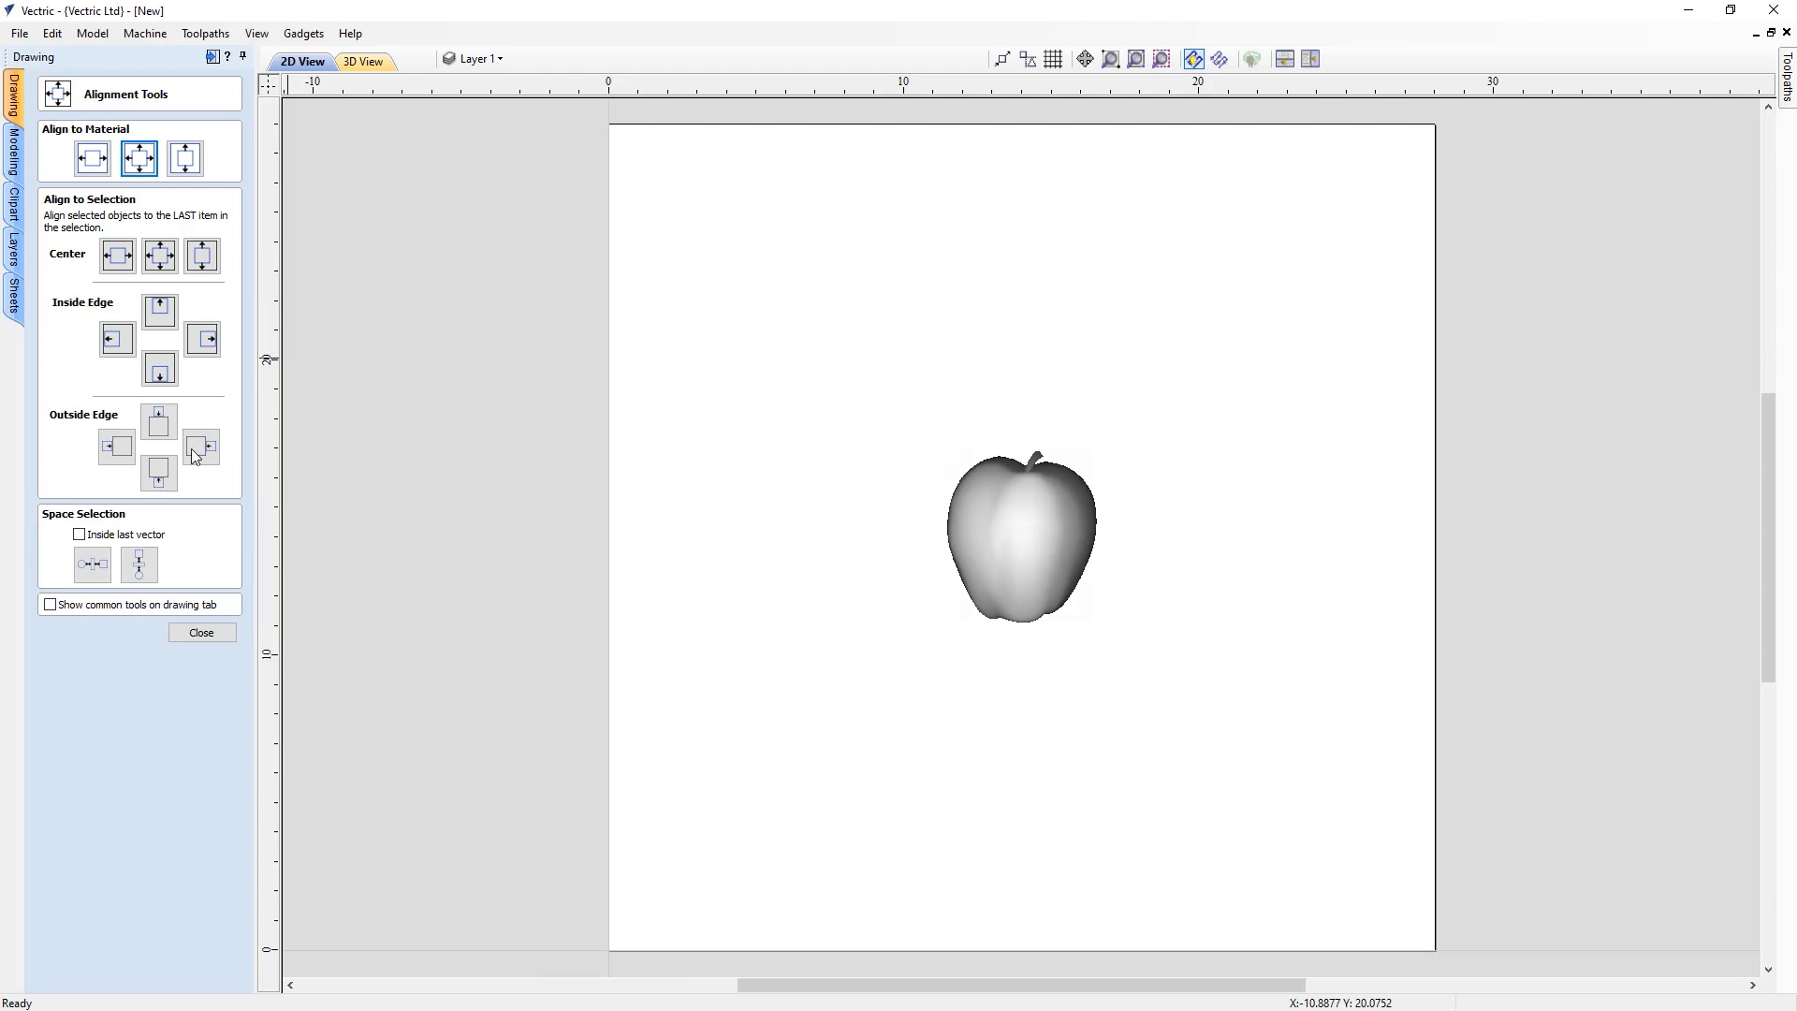
{"action": "left_click", "coordinate": [204, 634]}
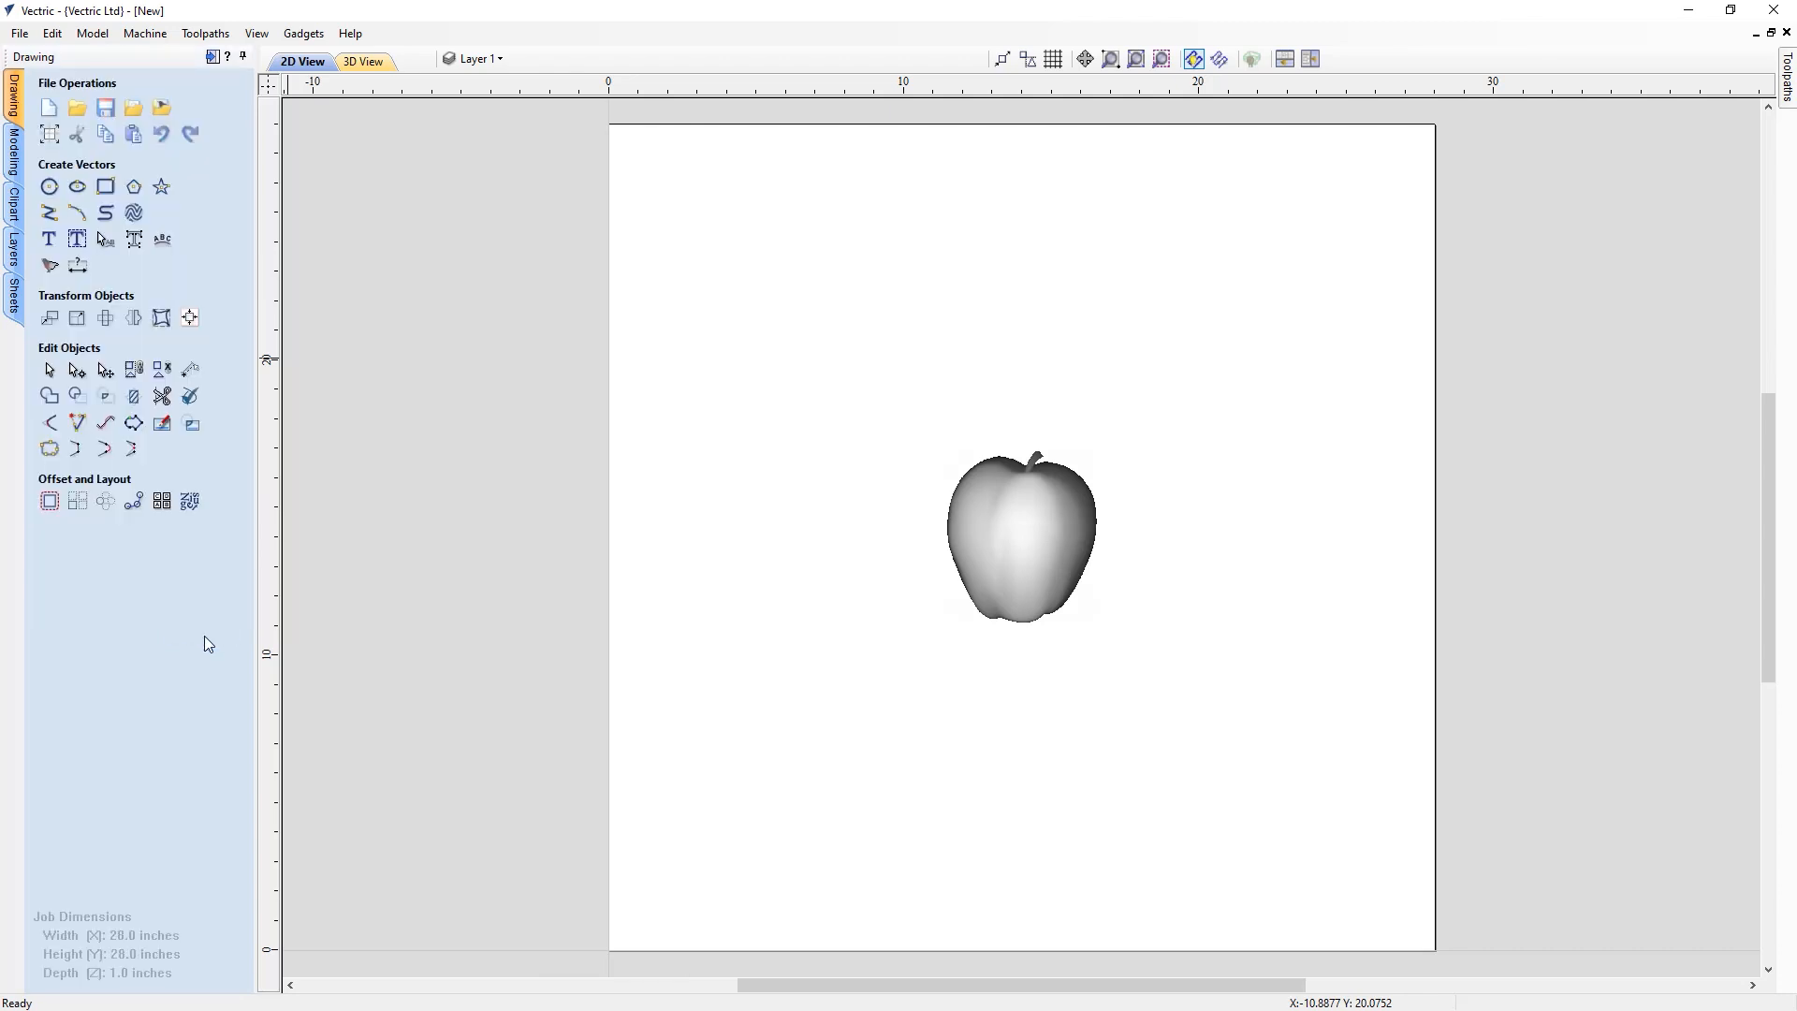
Scale the apple to 27 inches high with width and height linked
{"action": "left_click", "coordinate": [1030, 535]}
{"action": "left_click", "coordinate": [78, 321]}
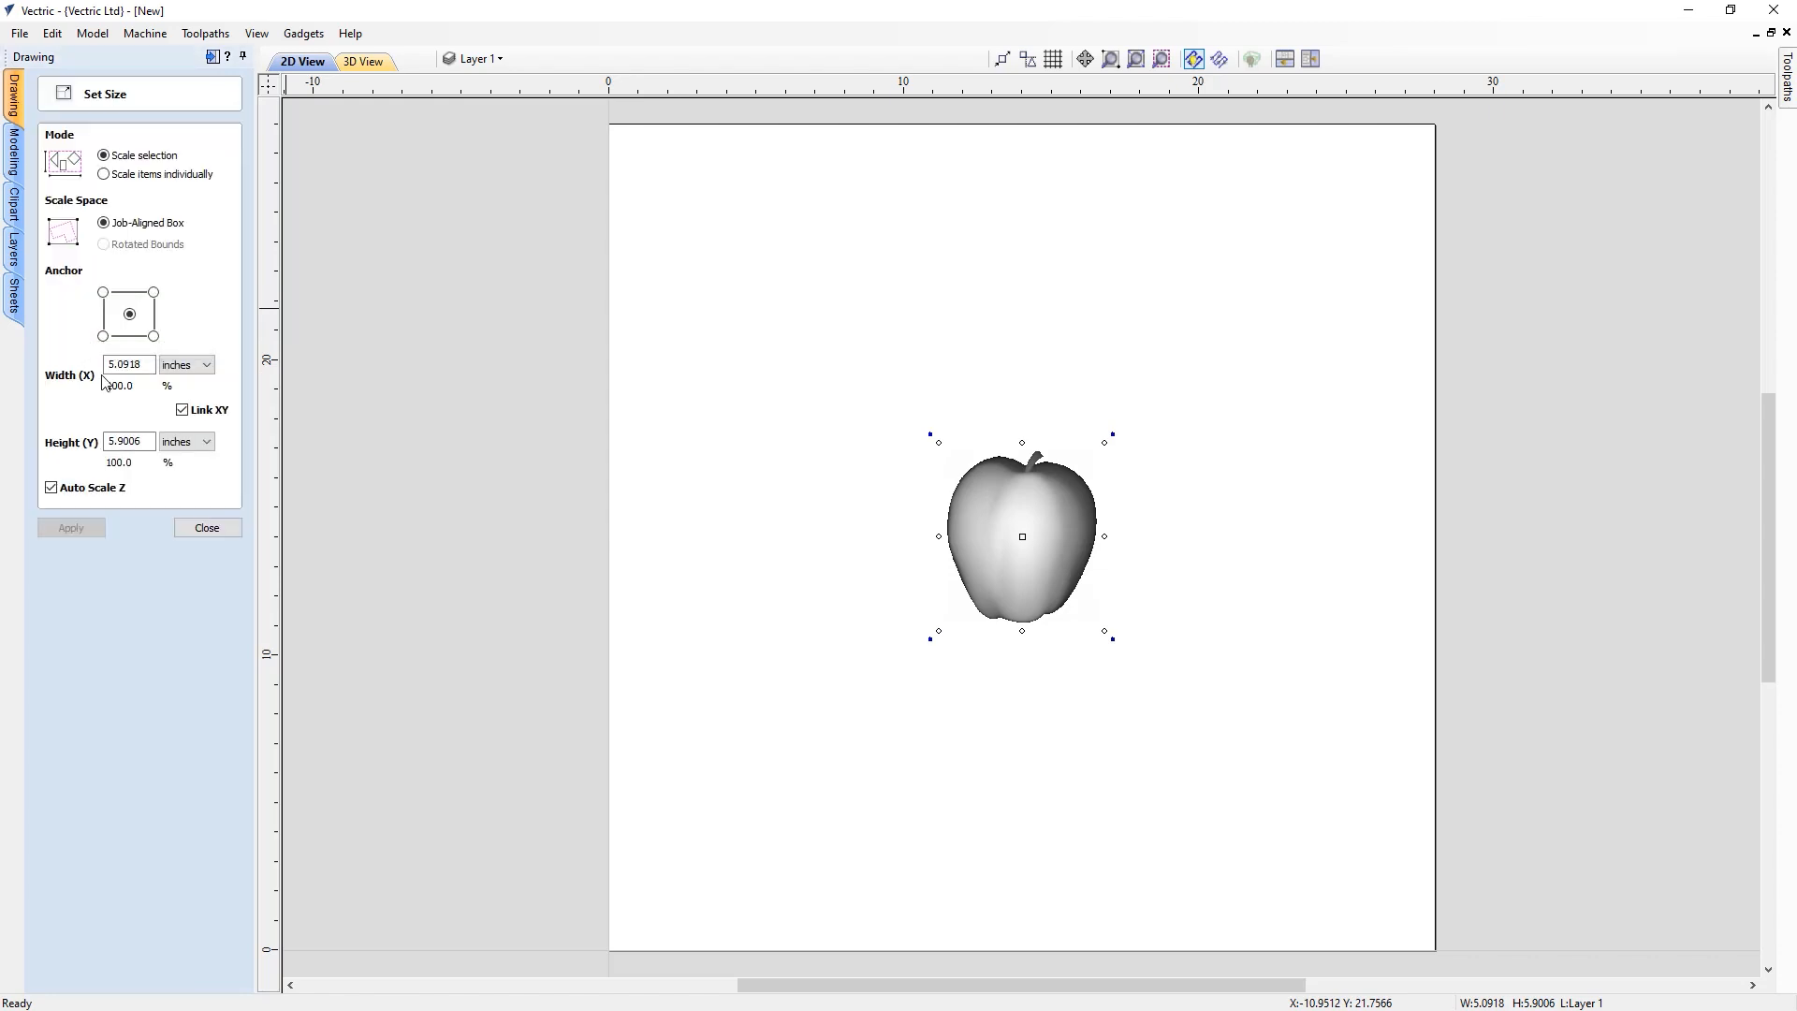
{"action": "double_click", "coordinate": [130, 441]}
{"action": "type", "text": "27"}
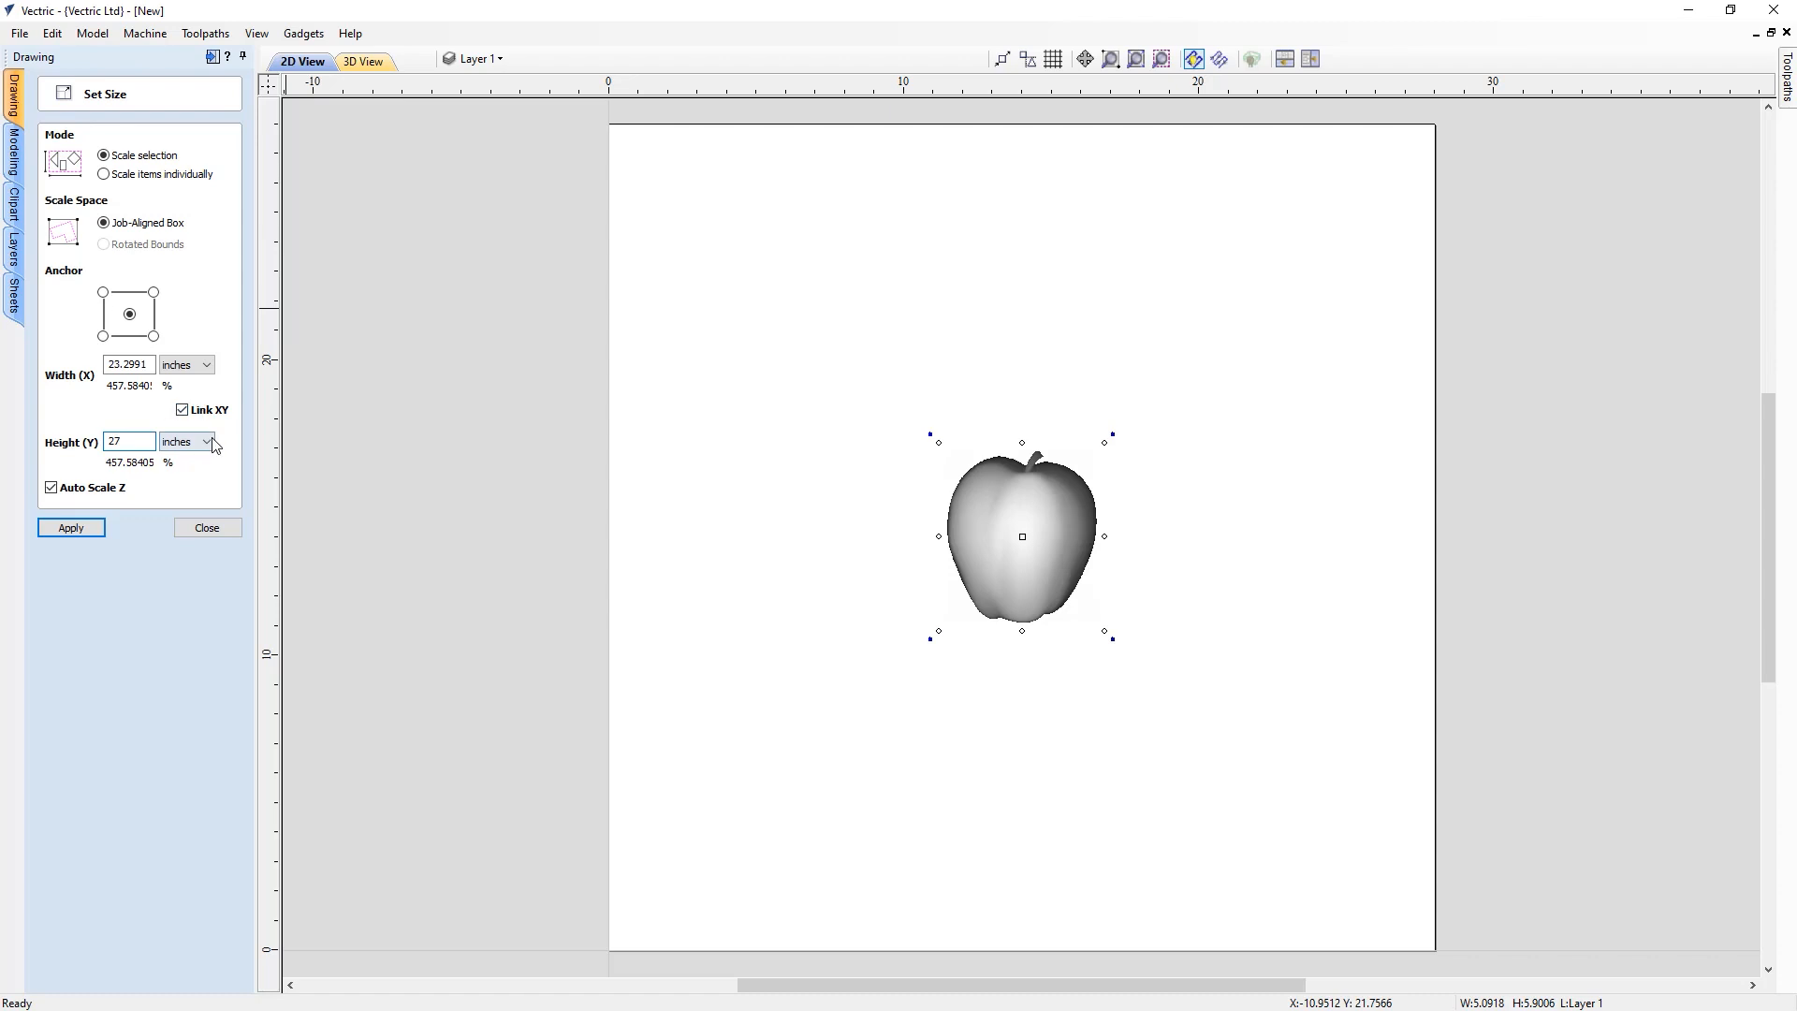
{"action": "left_click", "coordinate": [72, 528]}
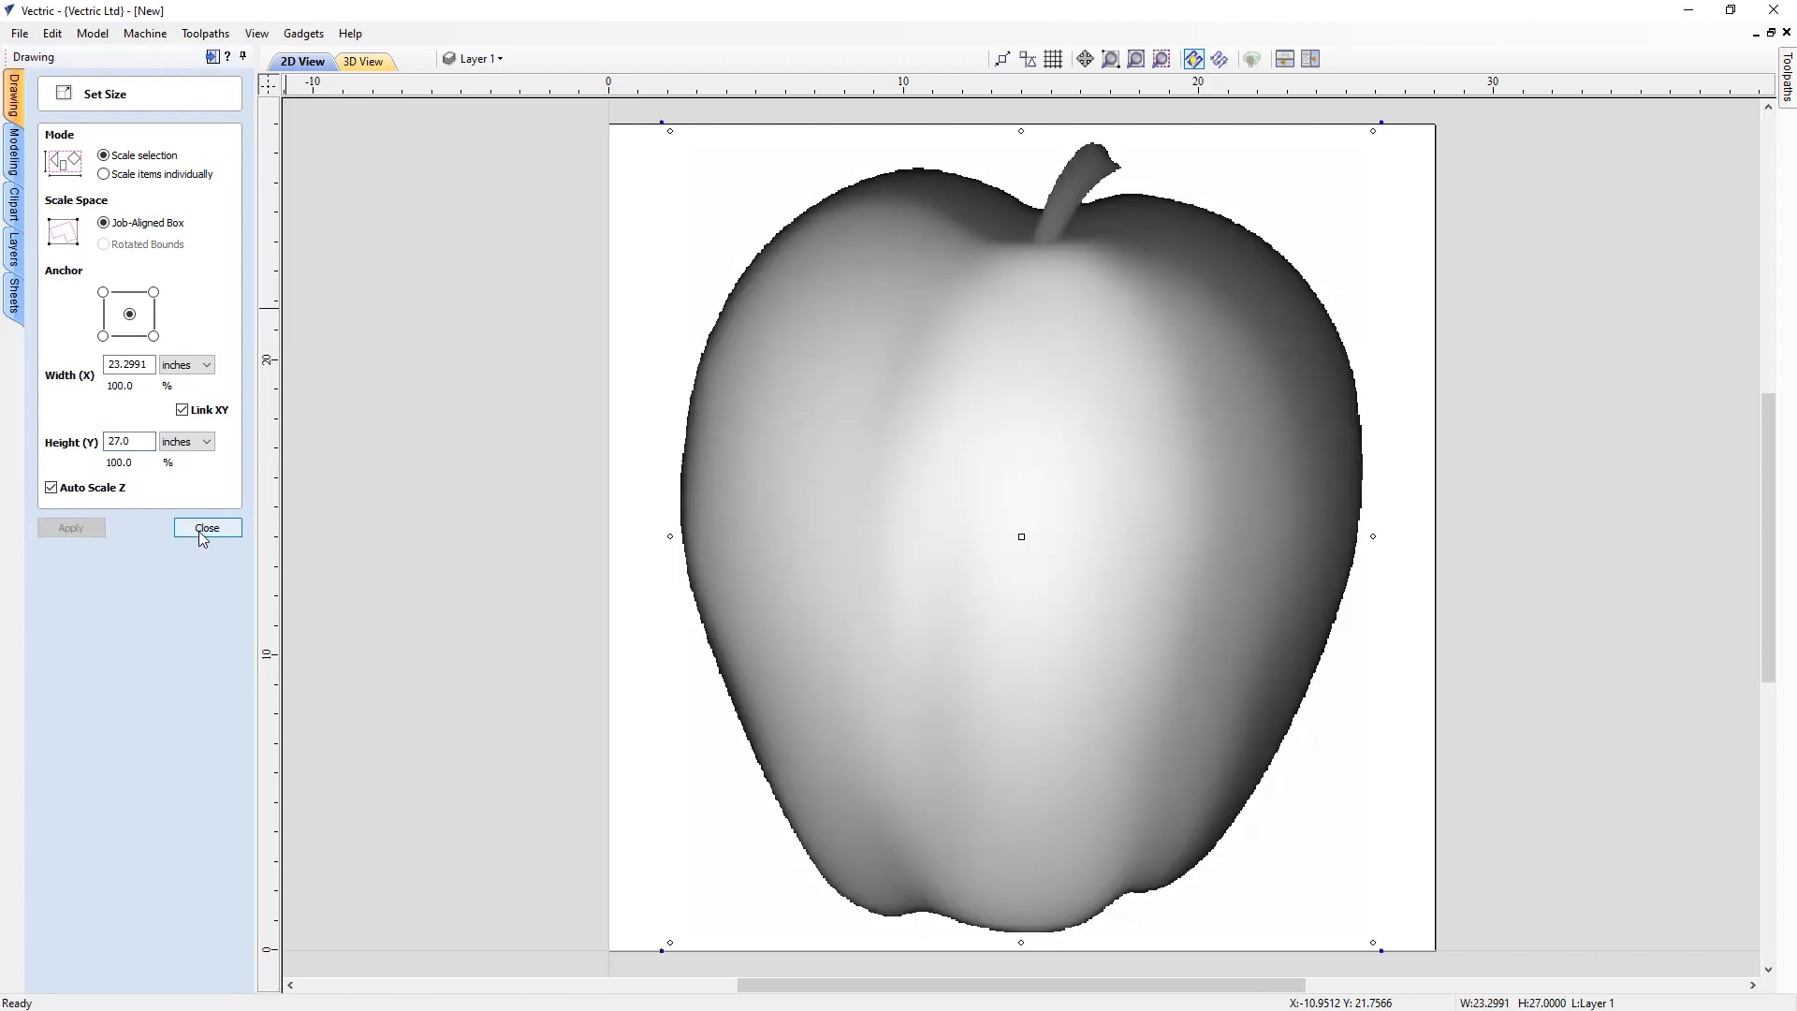
{"action": "left_click", "coordinate": [205, 528]}
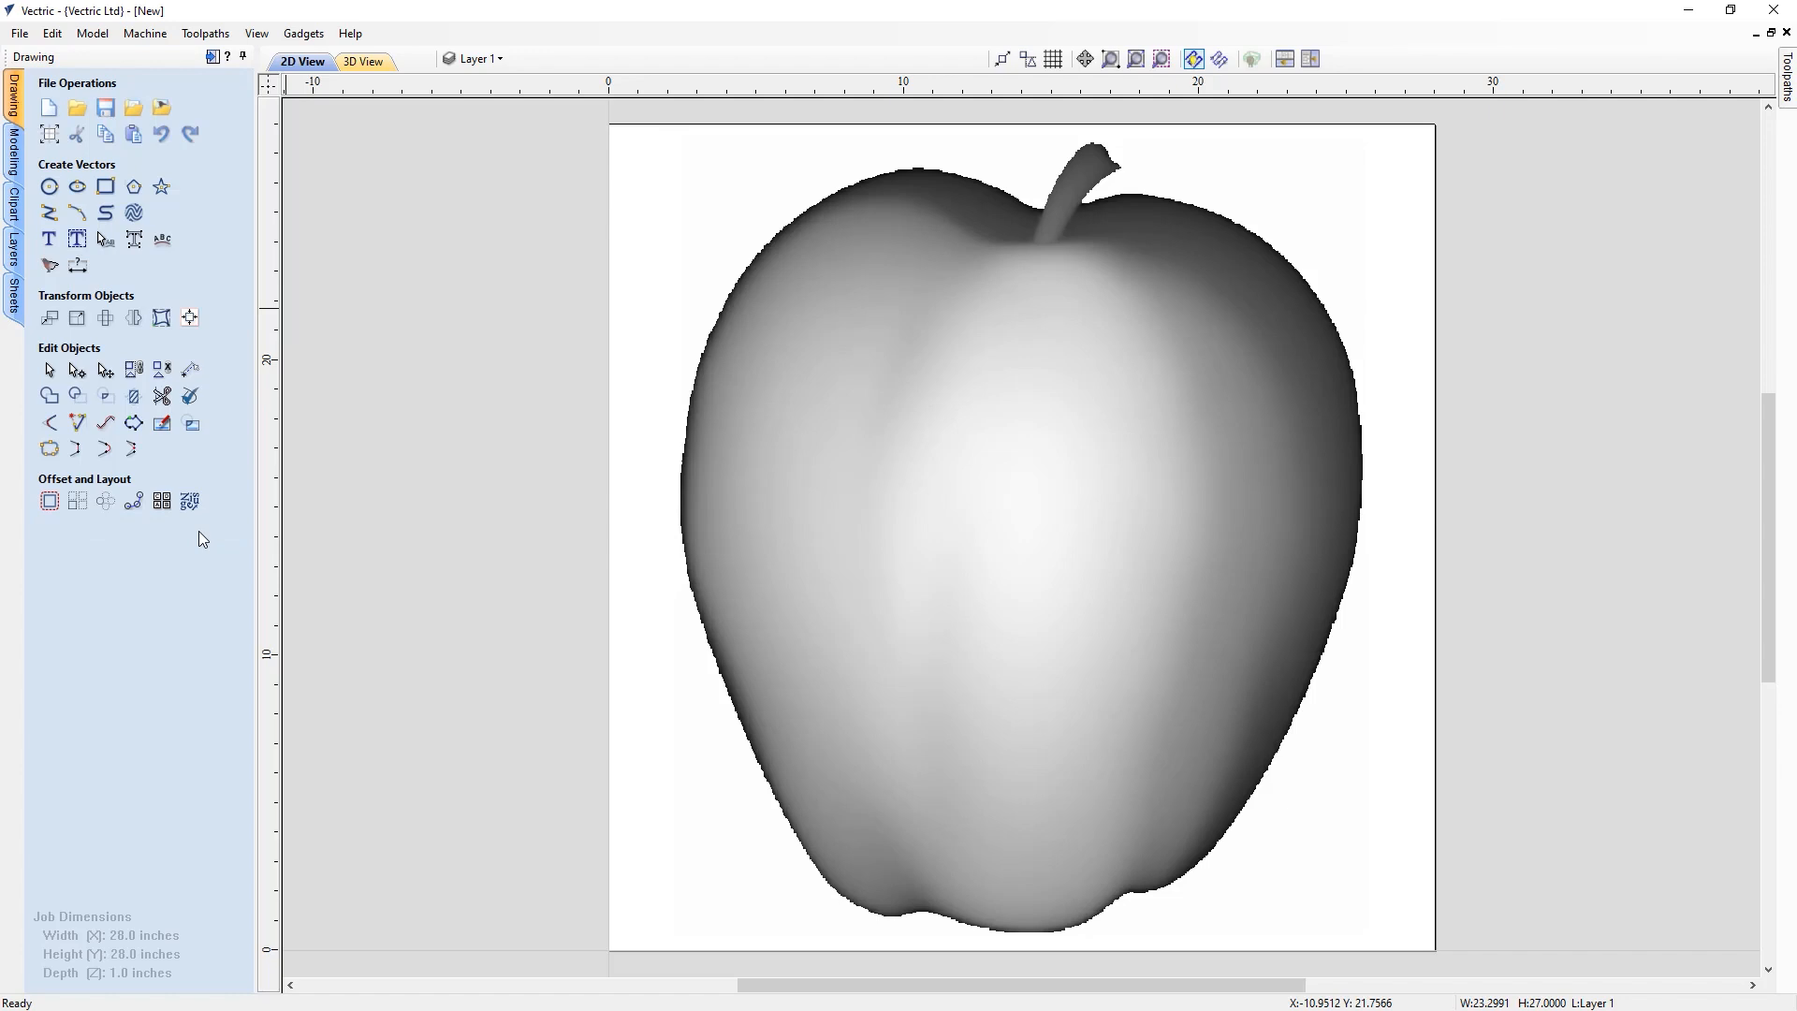
Set the apple component's shape height to 3.75 inches
{"action": "left_click", "coordinate": [913, 500]}
{"action": "left_click", "coordinate": [16, 153]}
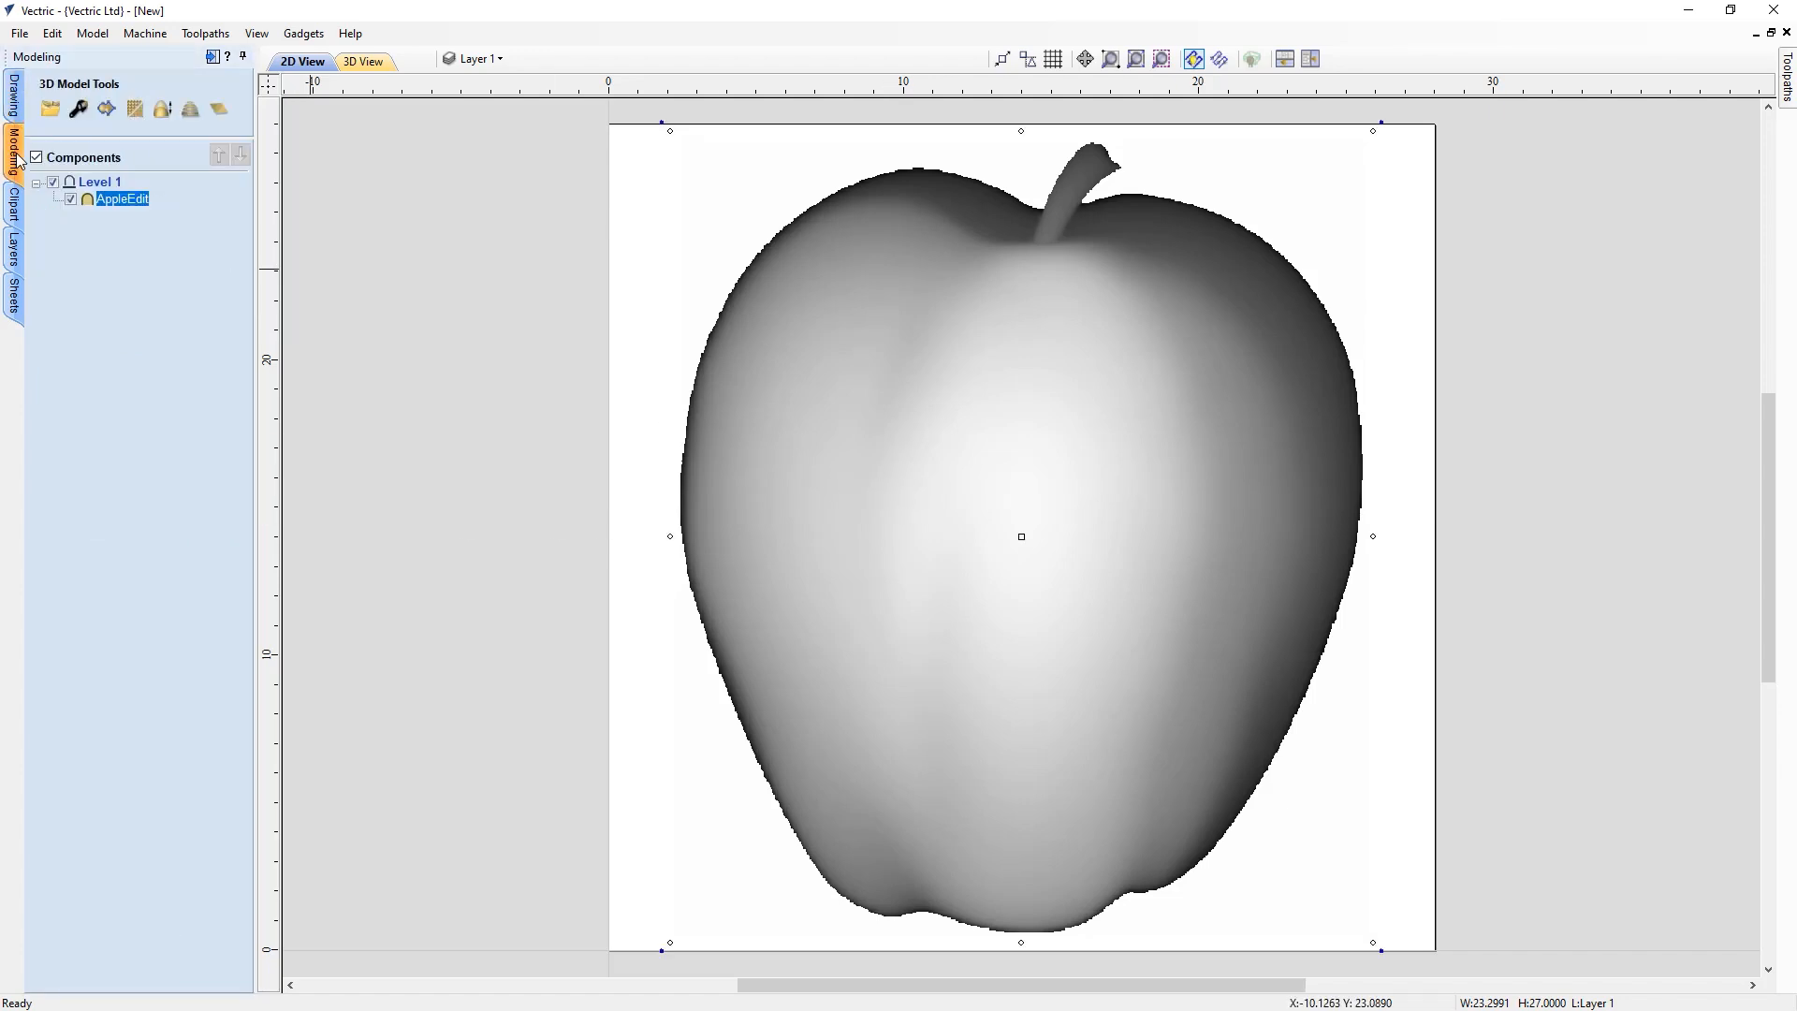
{"action": "left_click", "coordinate": [79, 112]}
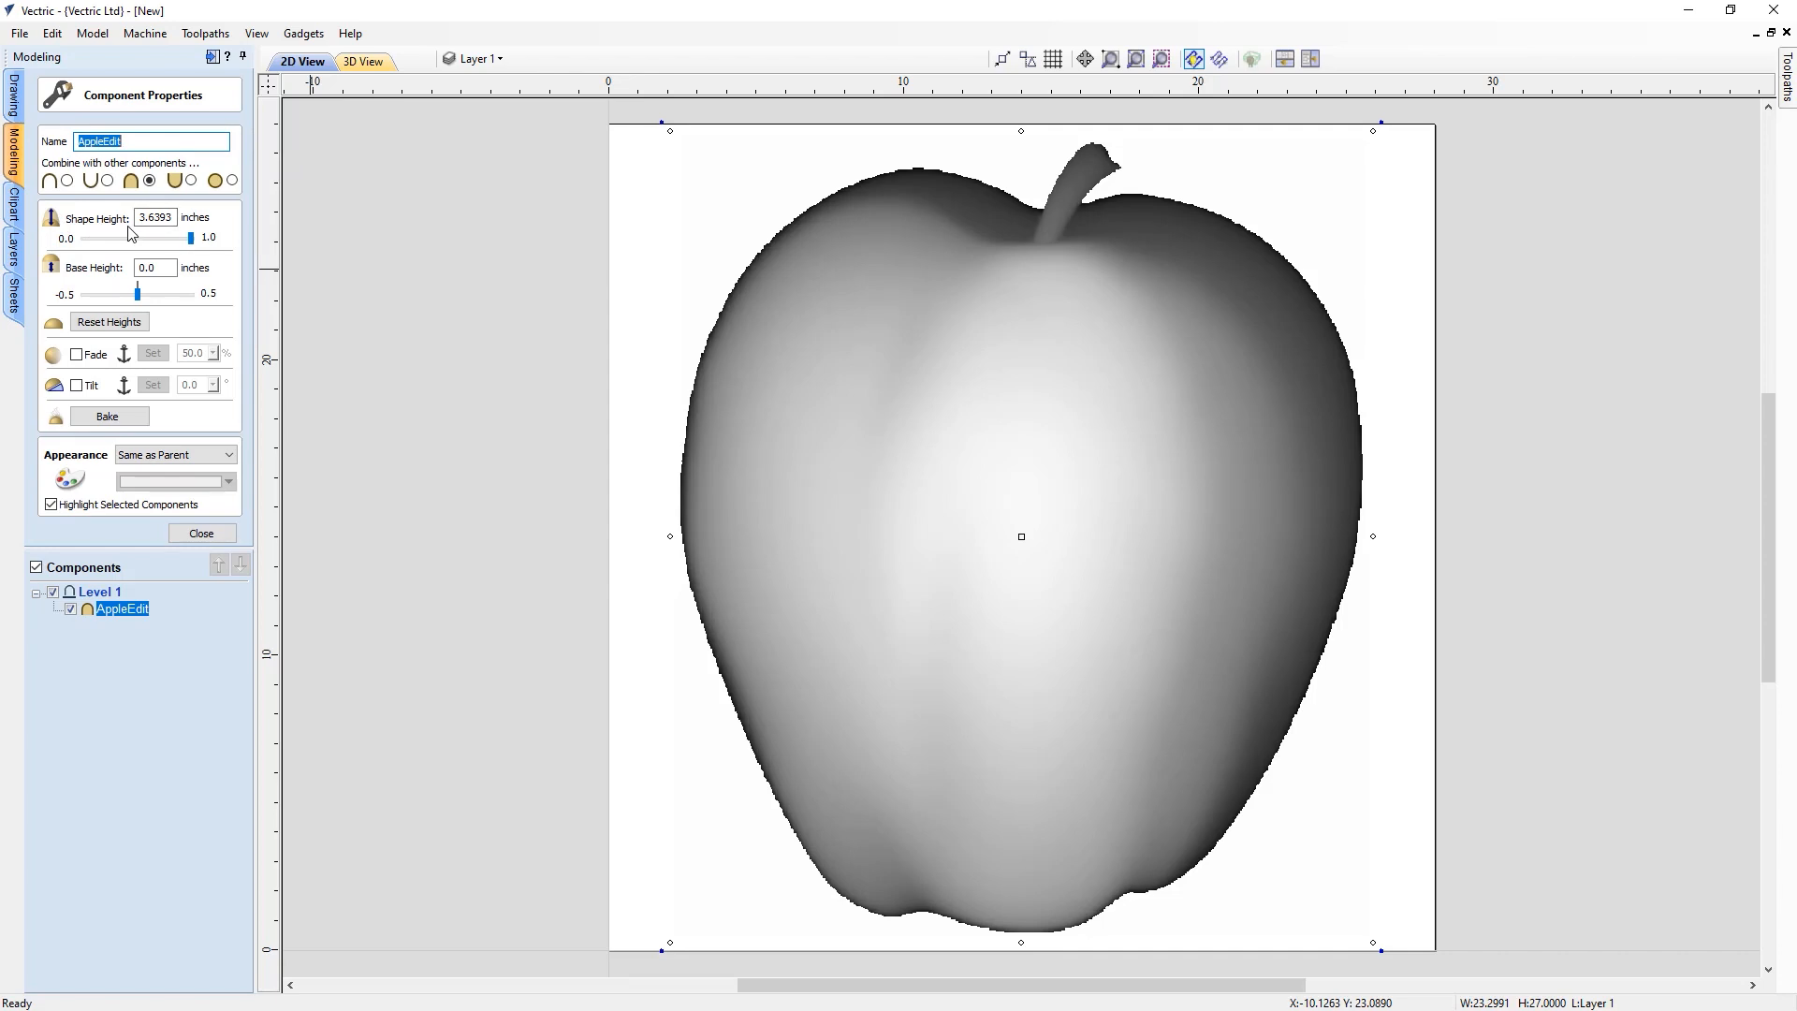
{"action": "left_click_drag", "start_coordinate": [148, 217], "coordinate": [183, 221]}
{"action": "type", "text": "75"}
{"action": "left_click", "coordinate": [207, 534]}
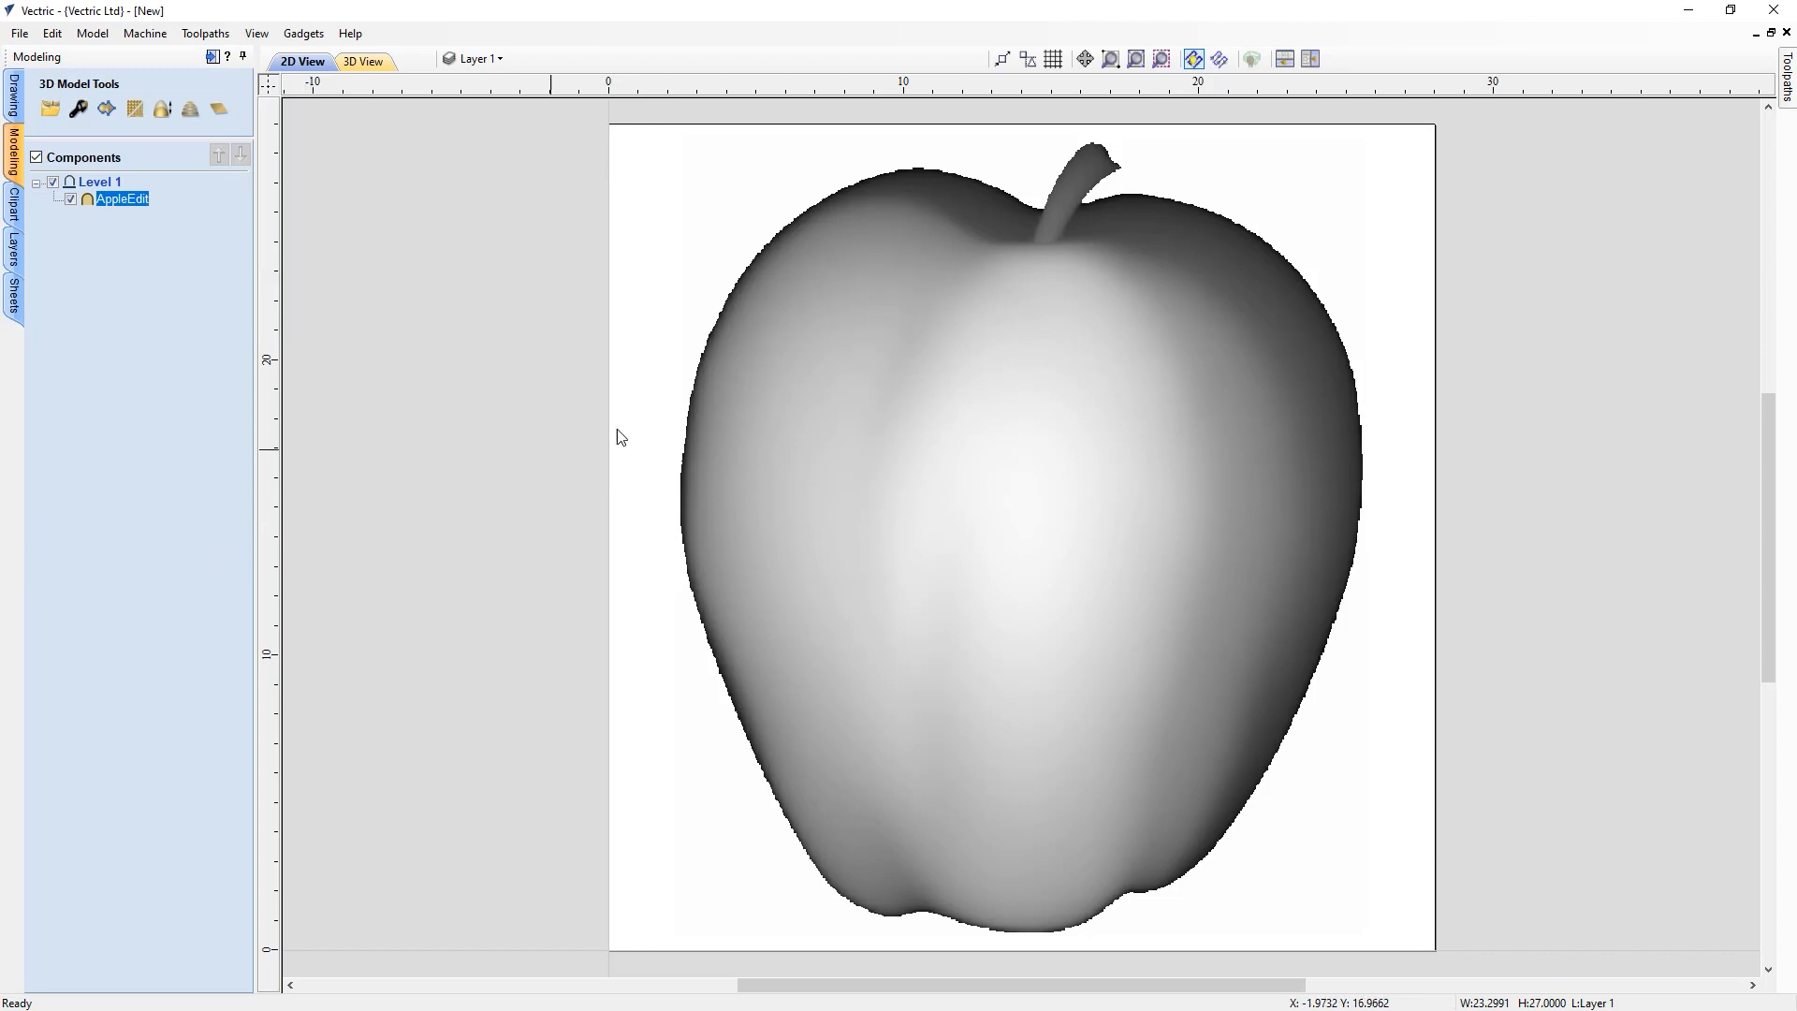
Show 2D and 3D views side by side and orient the 3D view to face the apple
{"action": "left_click", "coordinate": [1316, 58]}
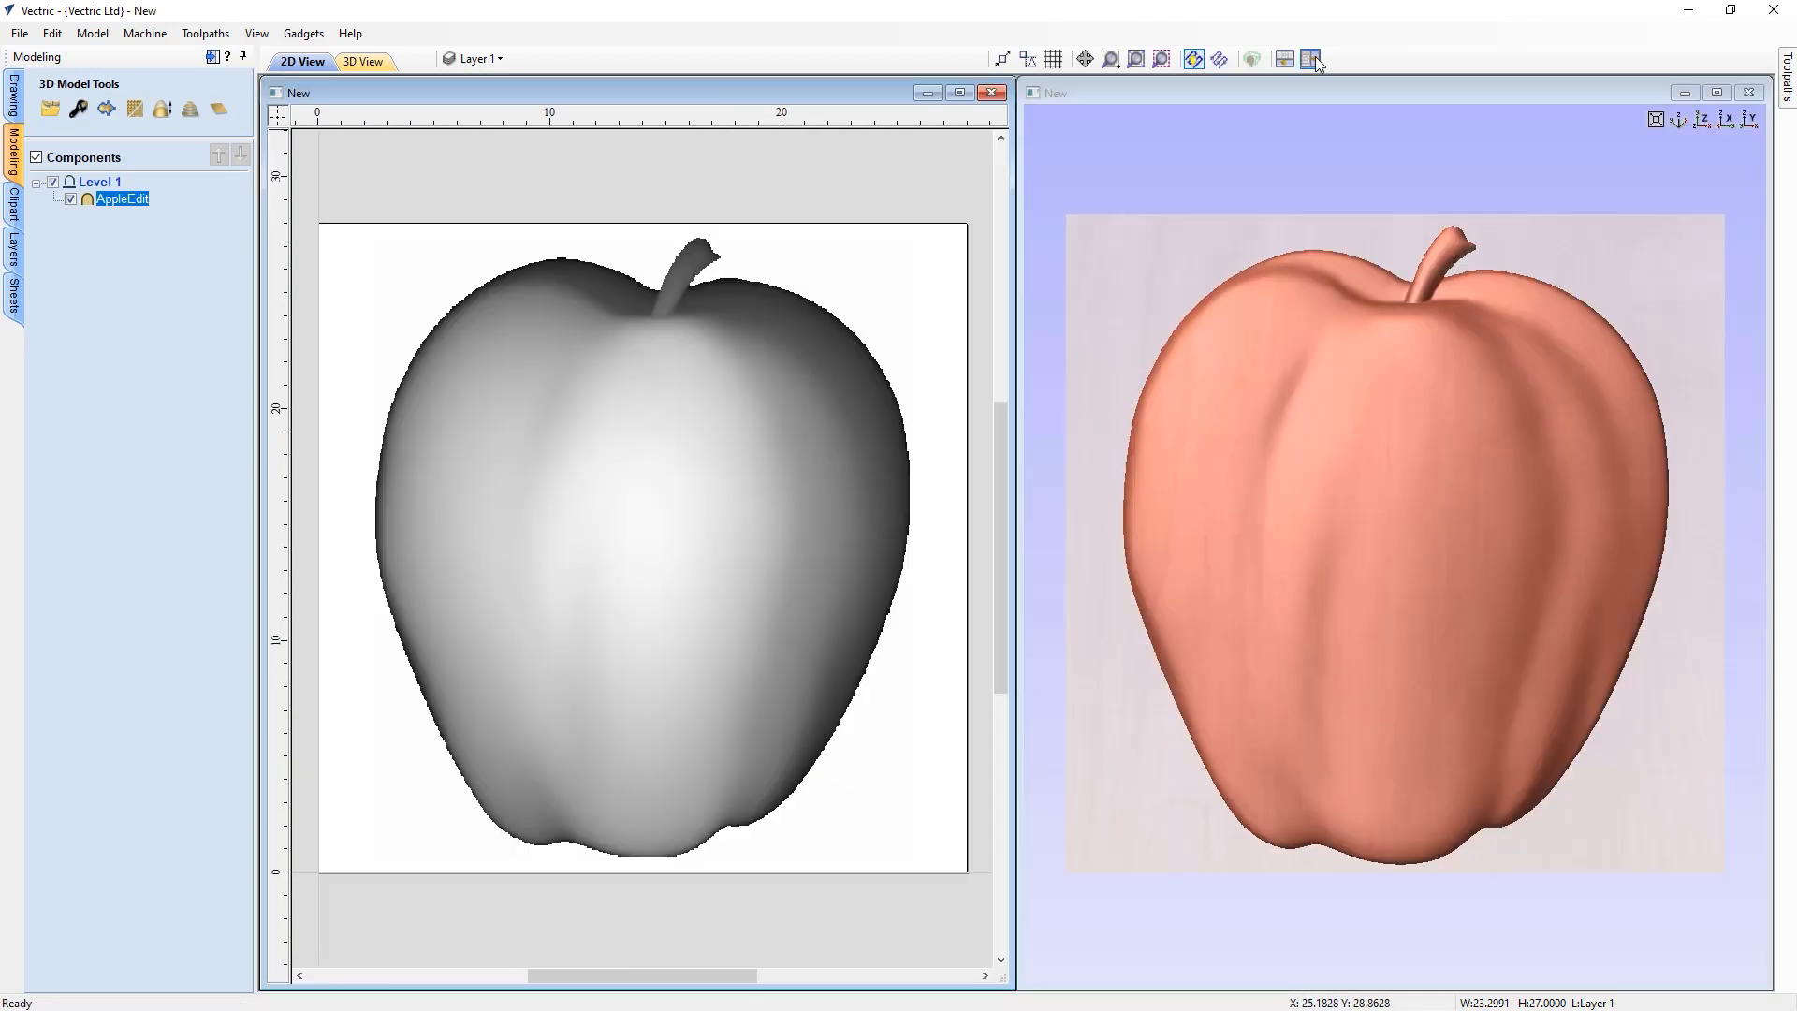
{"action": "left_click_drag", "start_coordinate": [1232, 921], "coordinate": [1365, 777]}
{"action": "left_click", "coordinate": [1703, 119]}
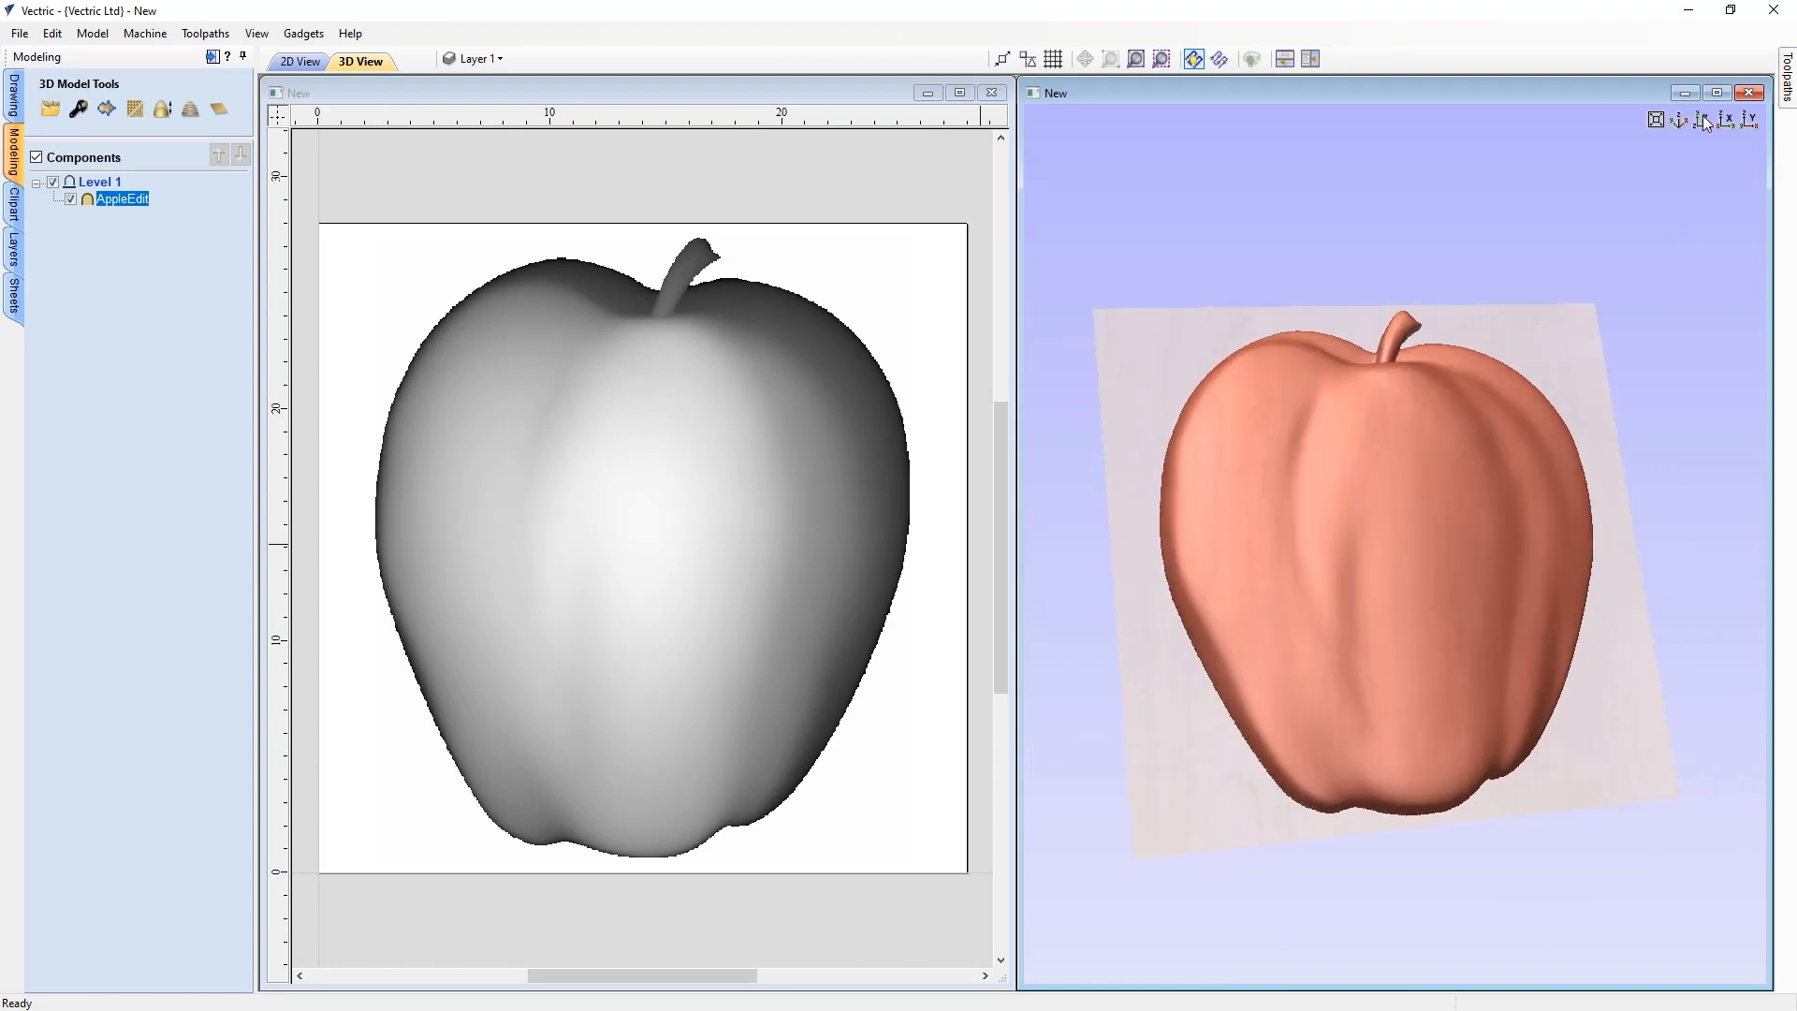
Open the Slice Model tool and slice the apple by a 1.0 inch slice thickness measured from the bottom
{"action": "left_click", "coordinate": [915, 295]}
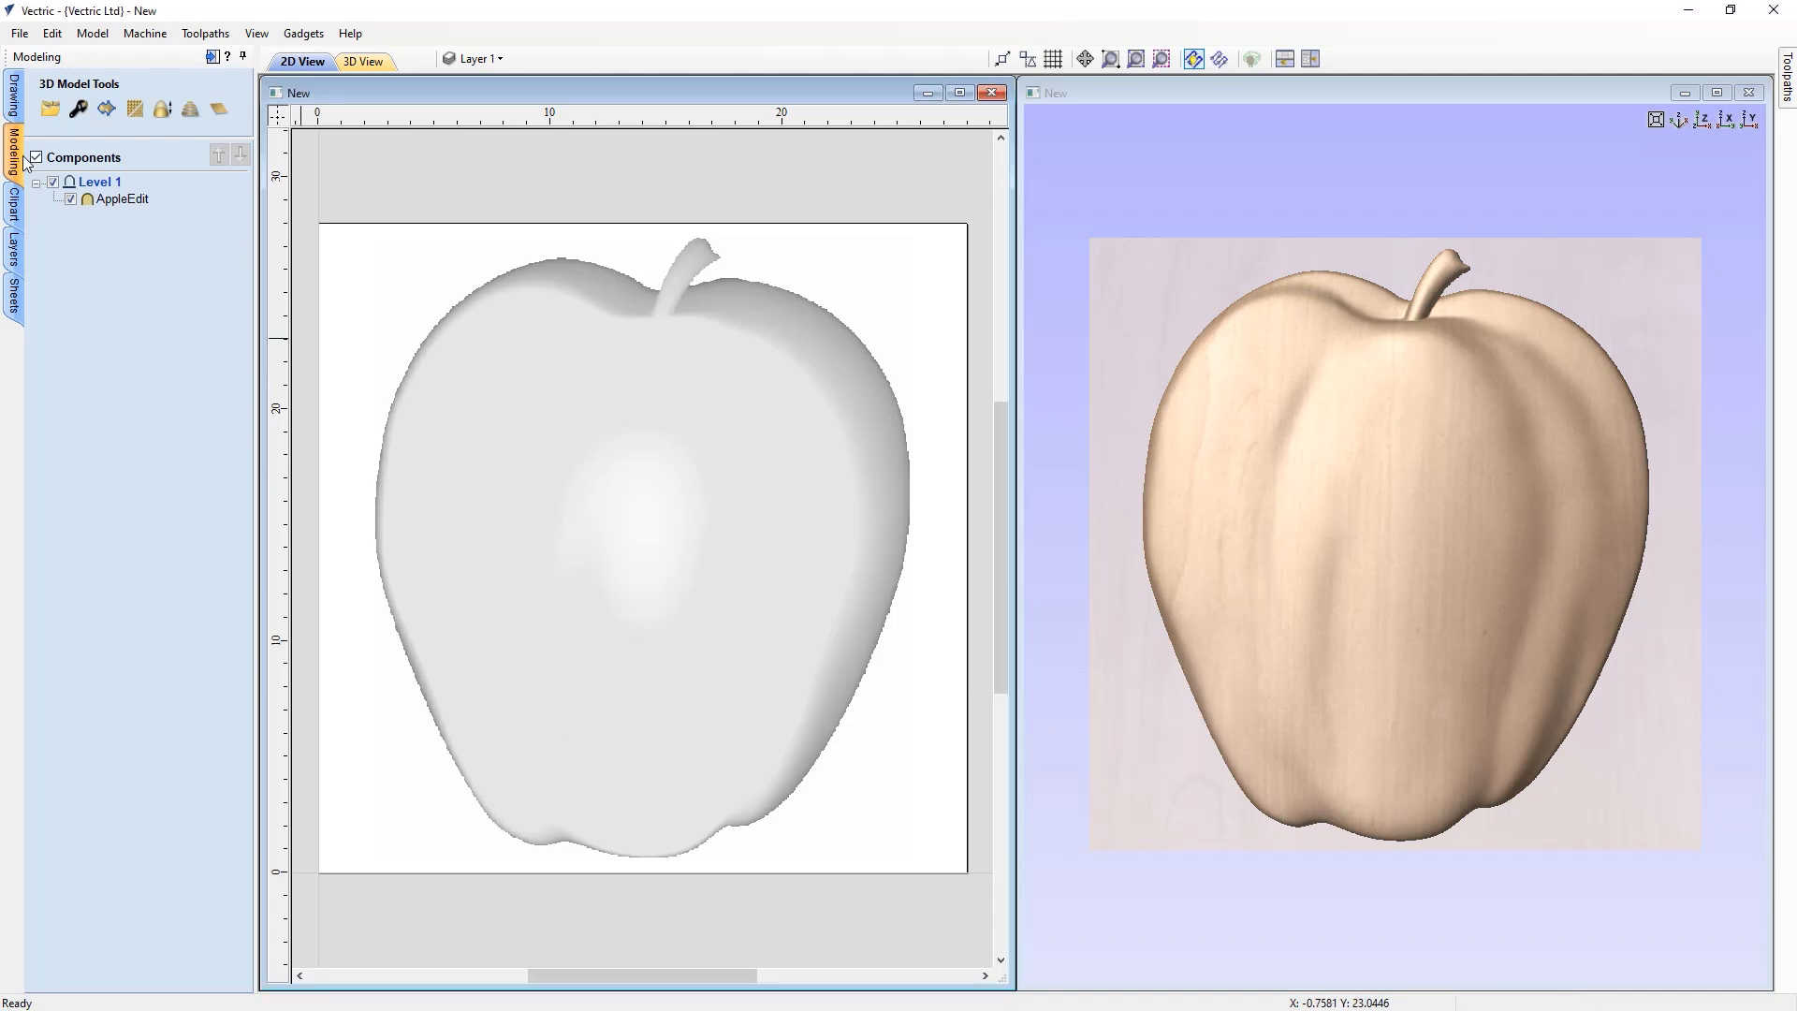
{"action": "left_click", "coordinate": [190, 109]}
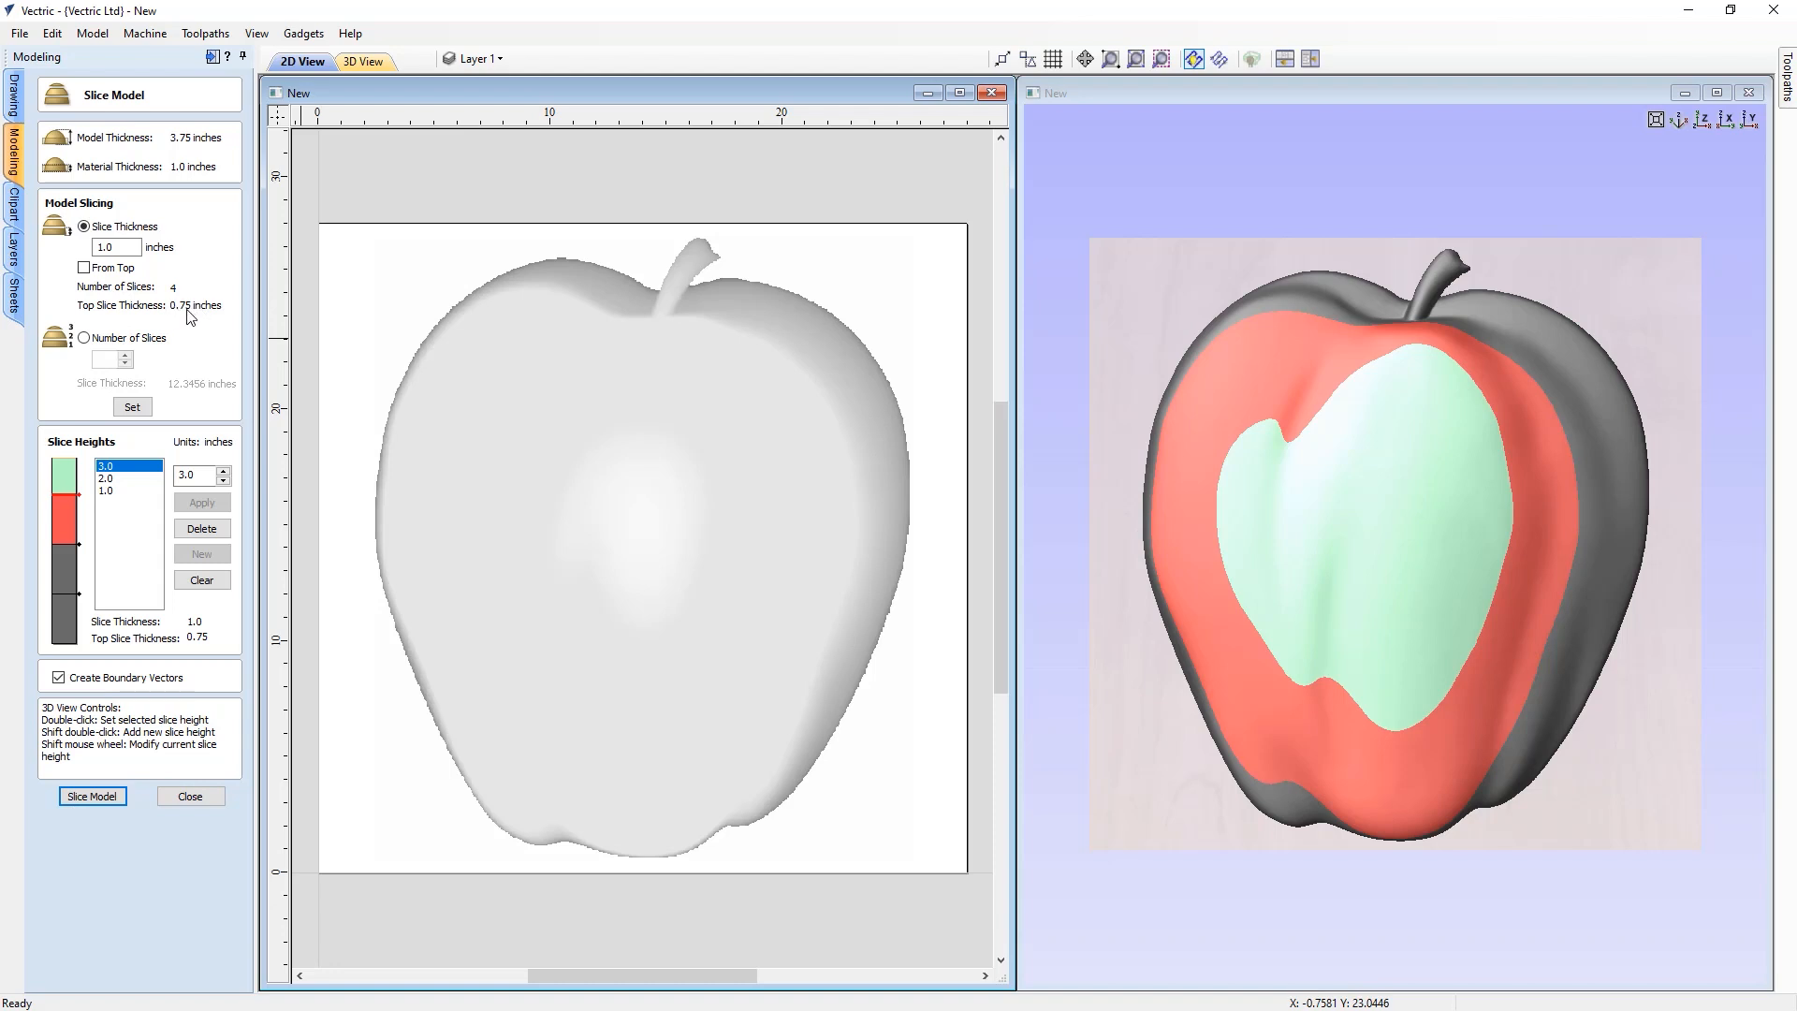
{"action": "left_click", "coordinate": [85, 269]}
{"action": "left_click", "coordinate": [84, 339]}
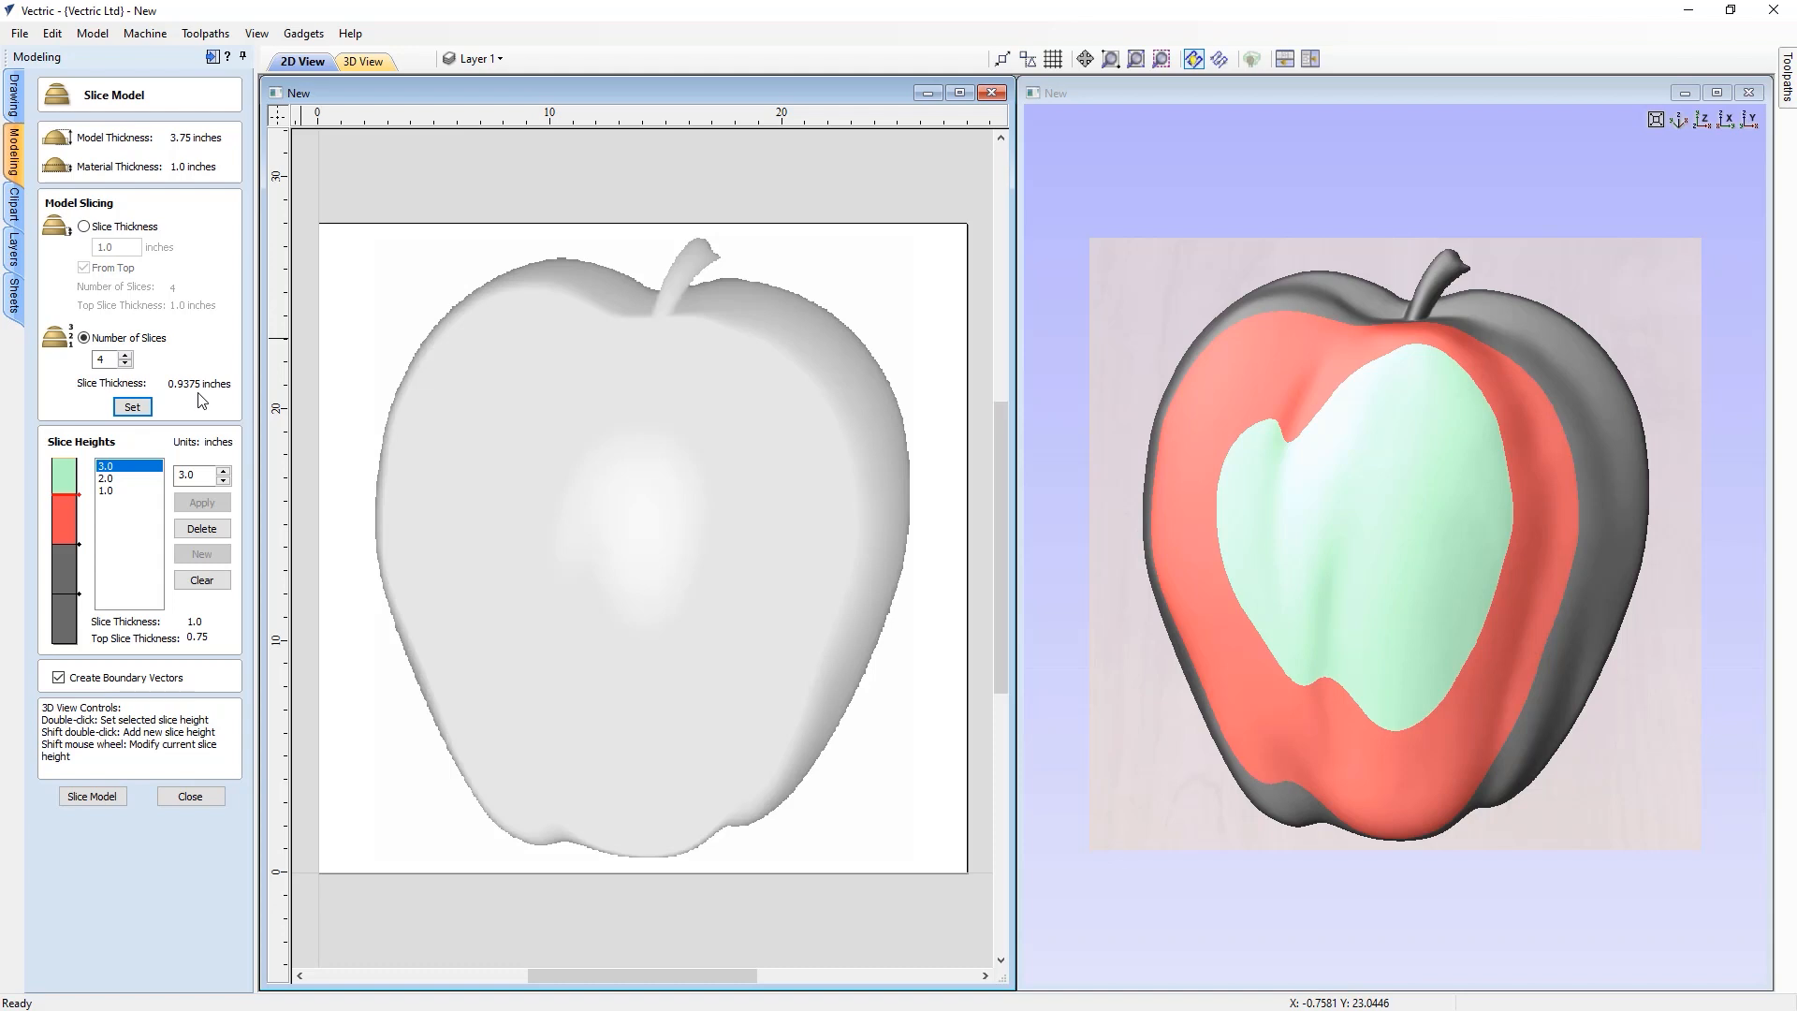
{"action": "left_click", "coordinate": [85, 227]}
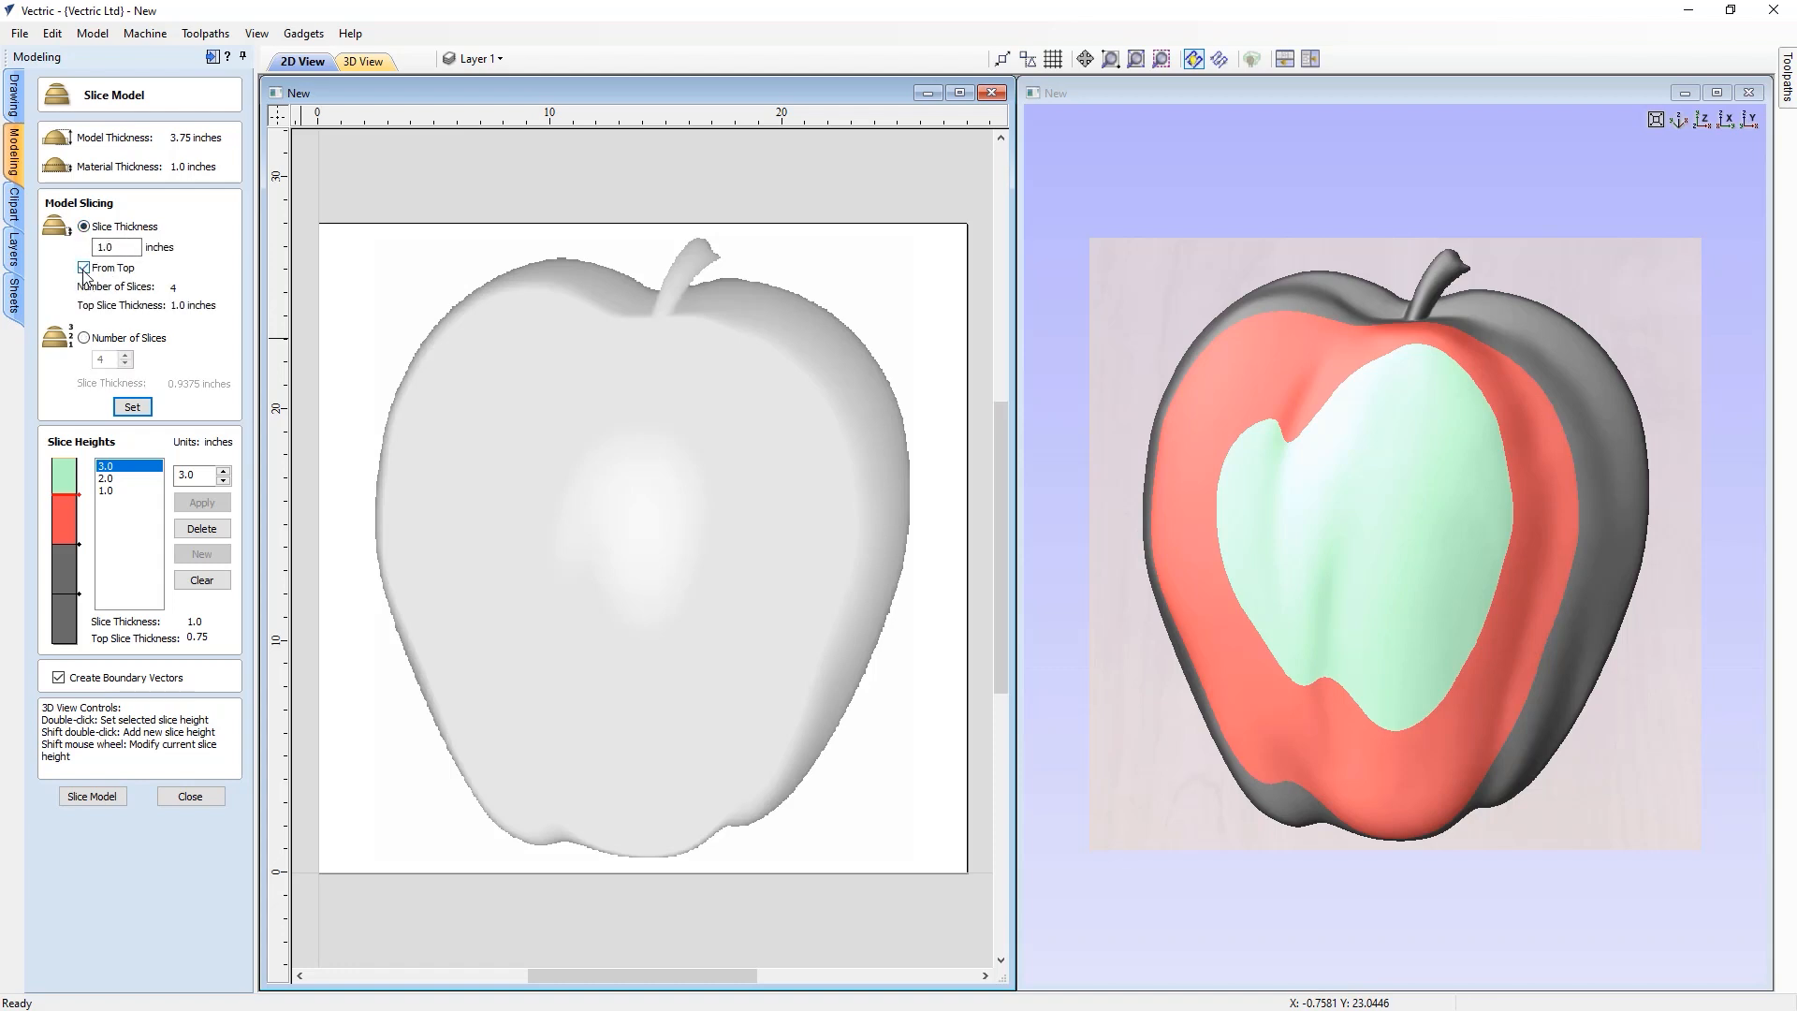
{"action": "left_click", "coordinate": [84, 268]}
{"action": "left_click", "coordinate": [146, 409]}
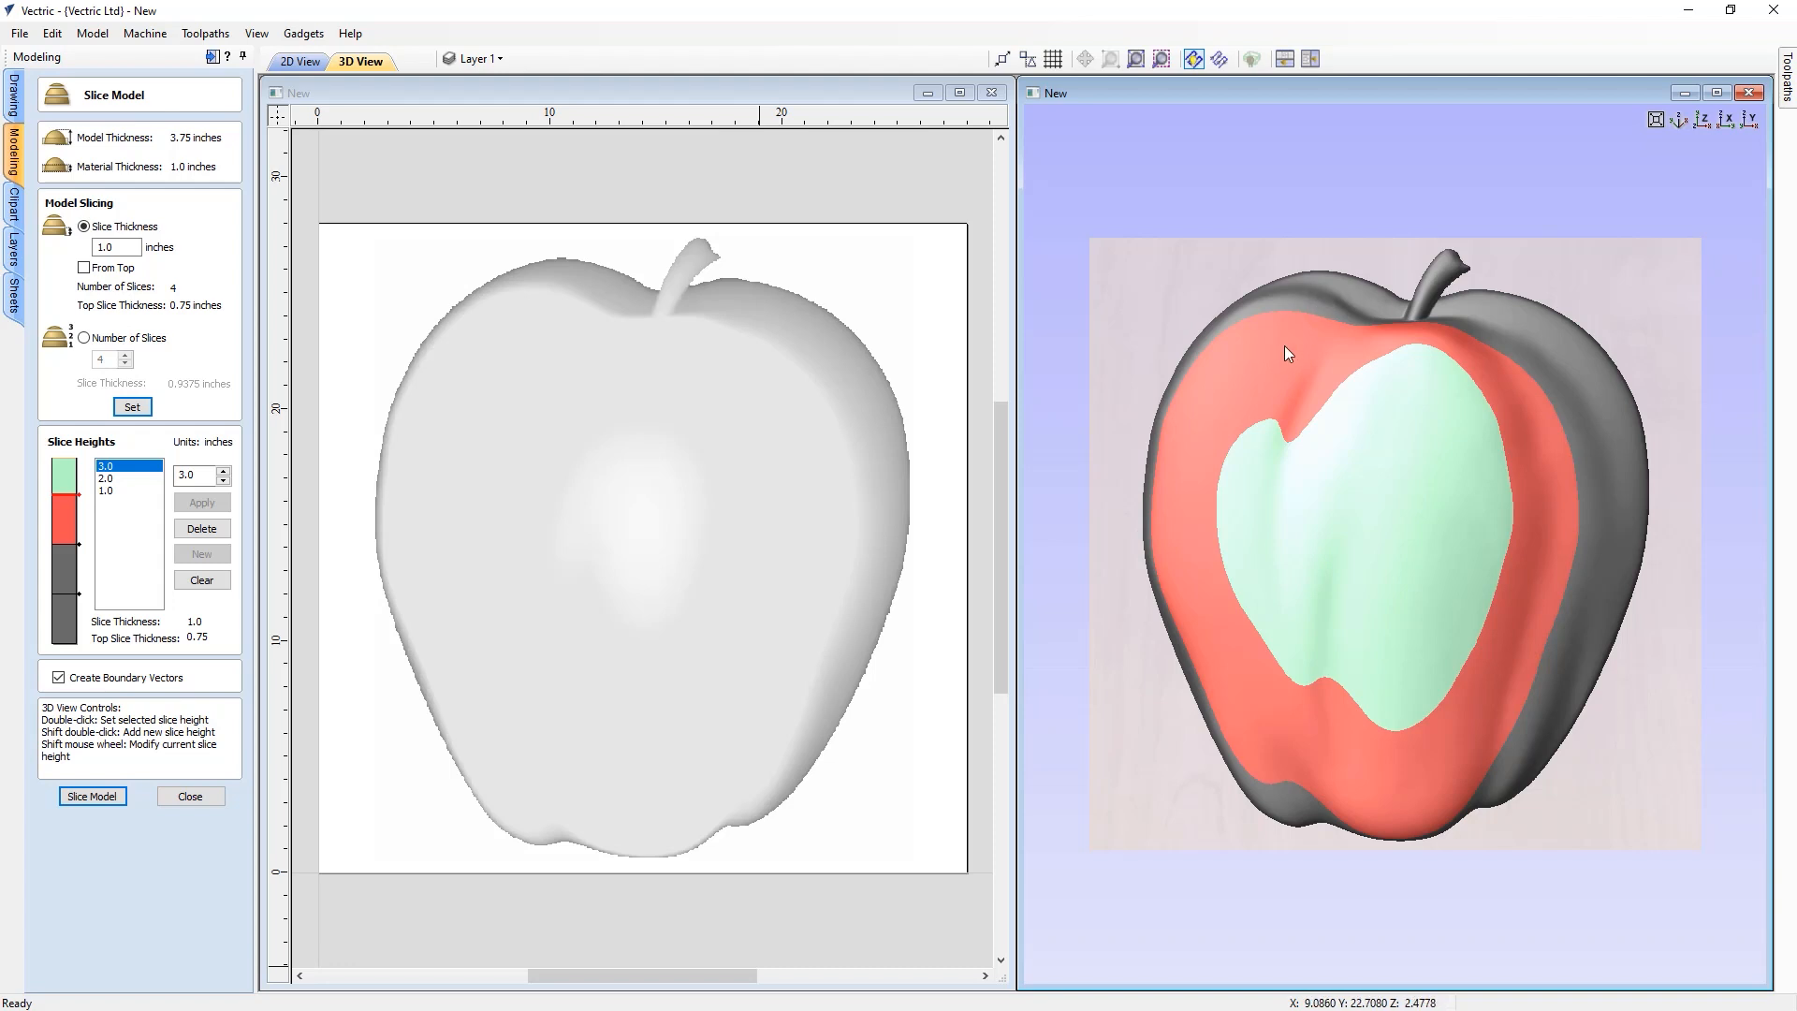
Select each slice height in the list to preview that slice on the 3D model
{"action": "left_click", "coordinate": [108, 494]}
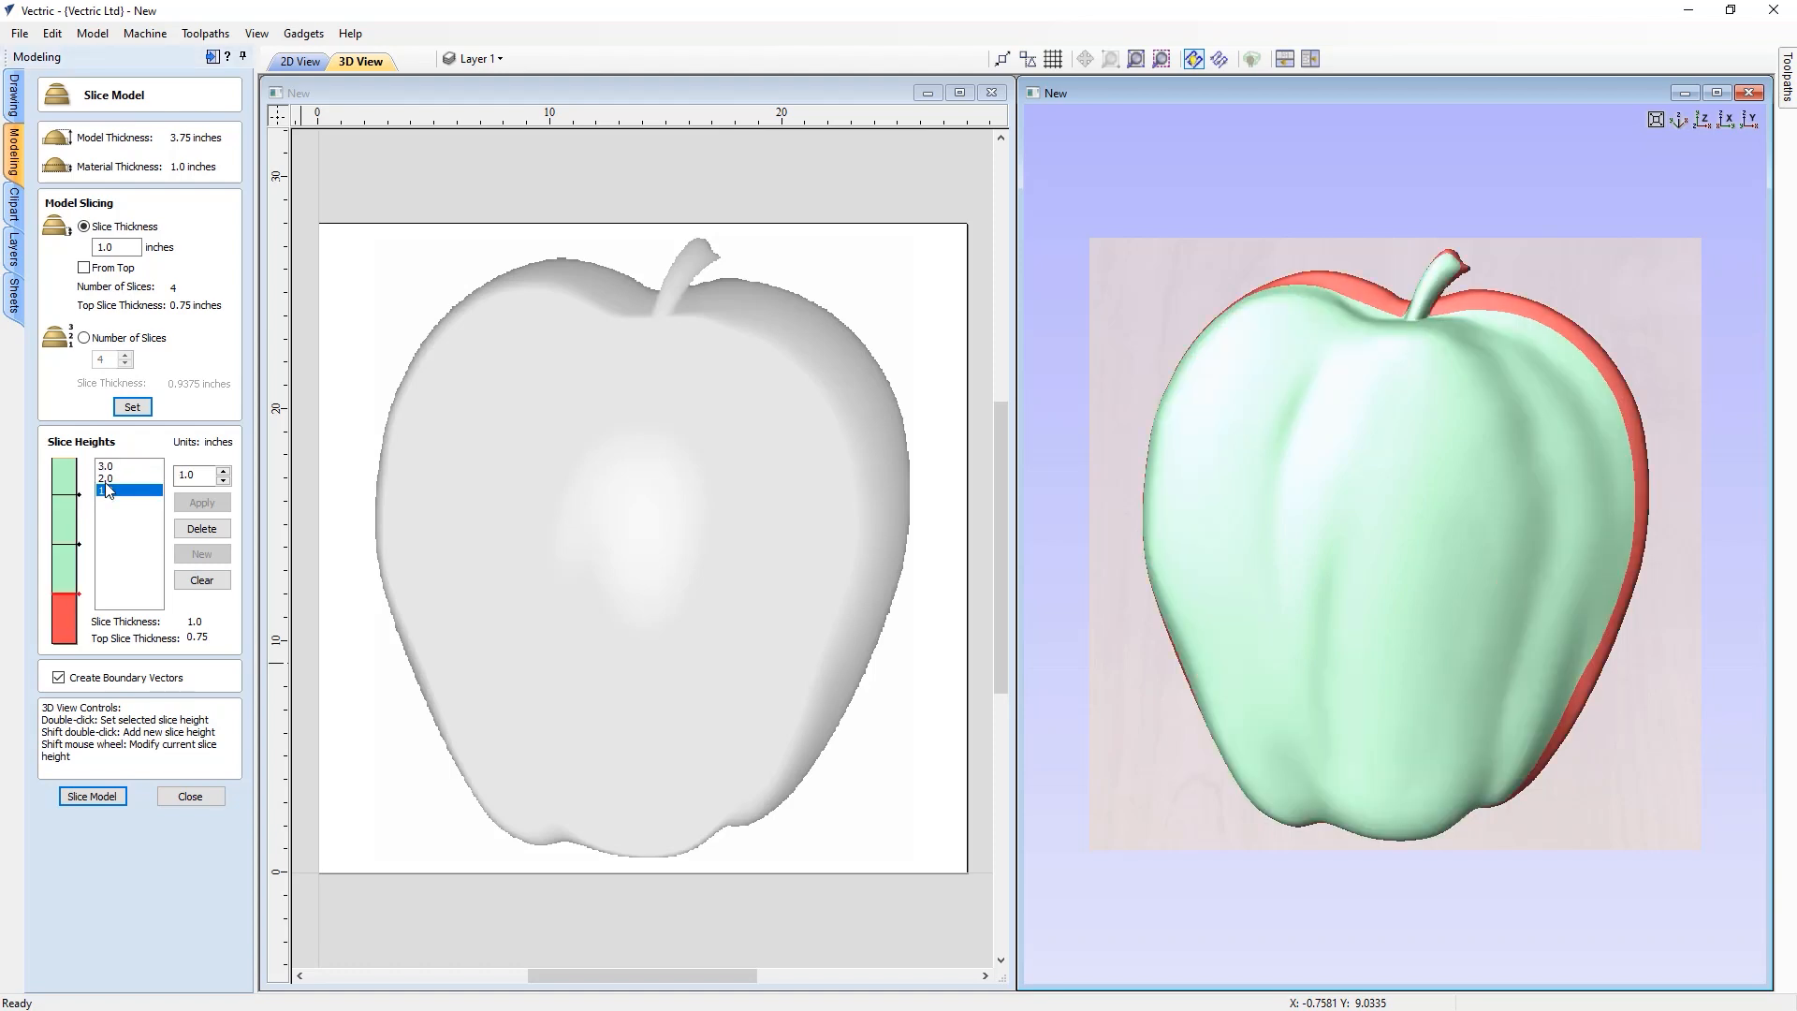
{"action": "left_click", "coordinate": [108, 478]}
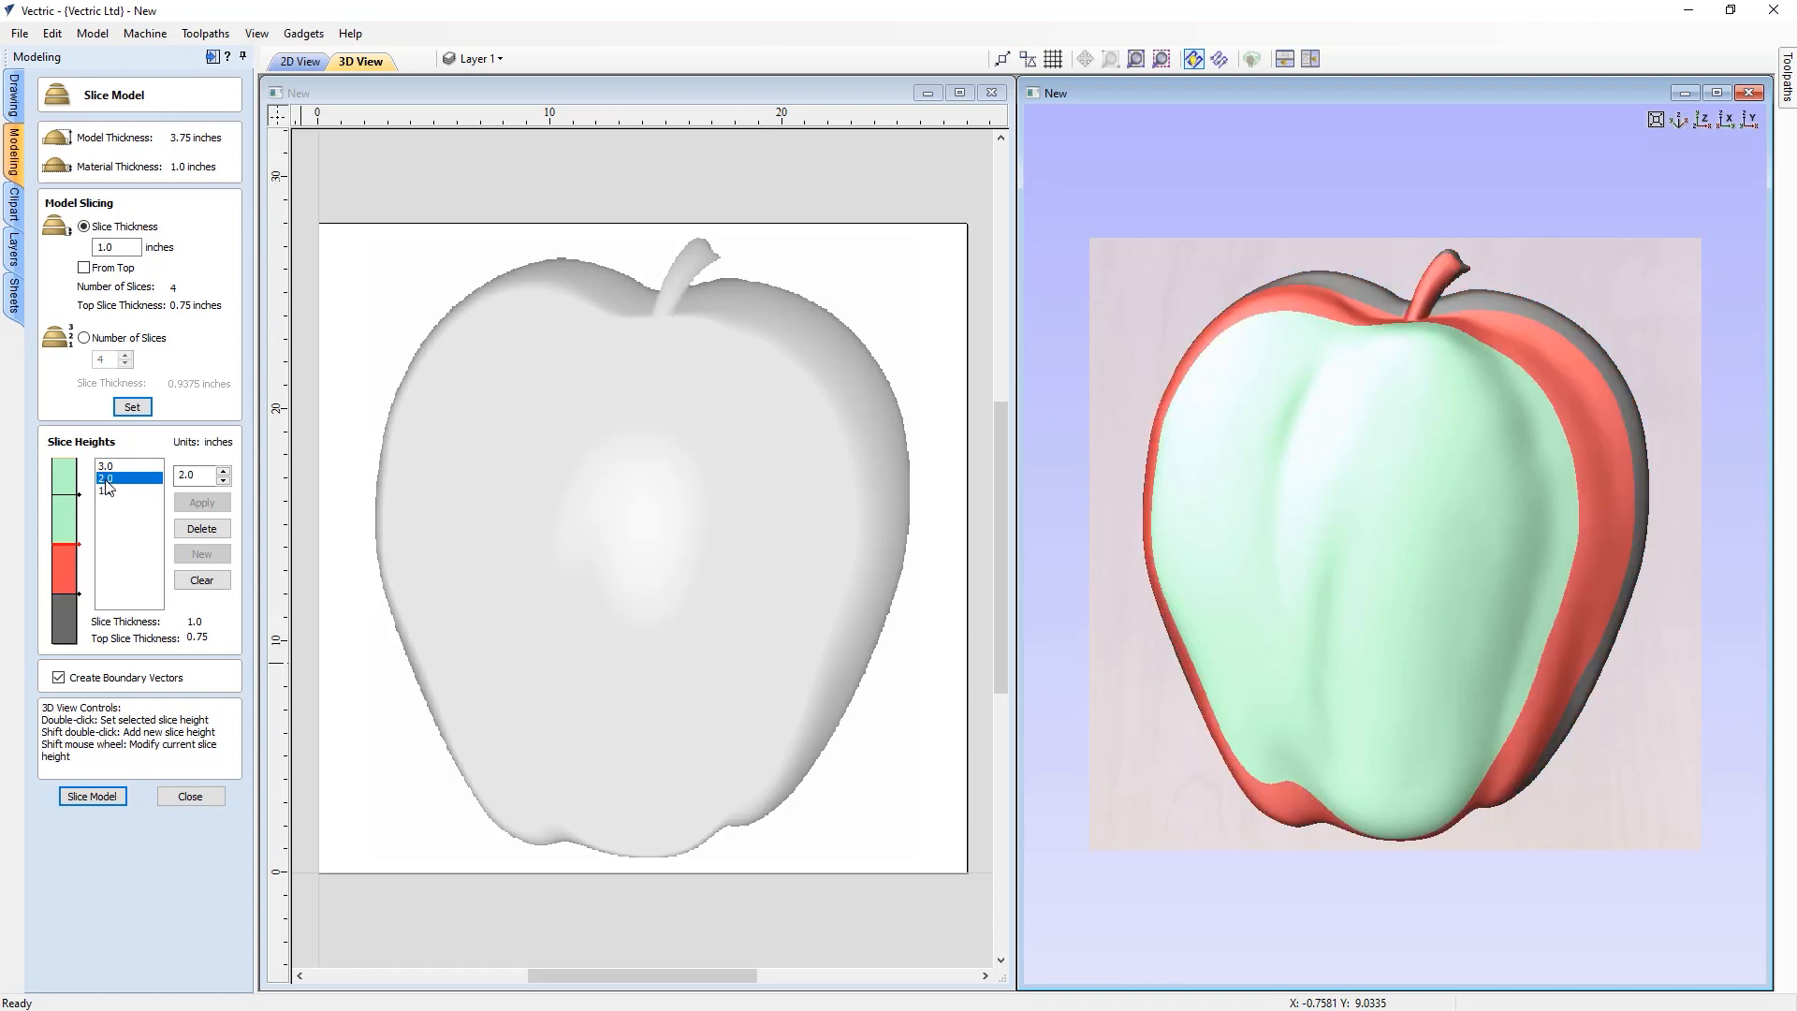
{"action": "left_click", "coordinate": [106, 468]}
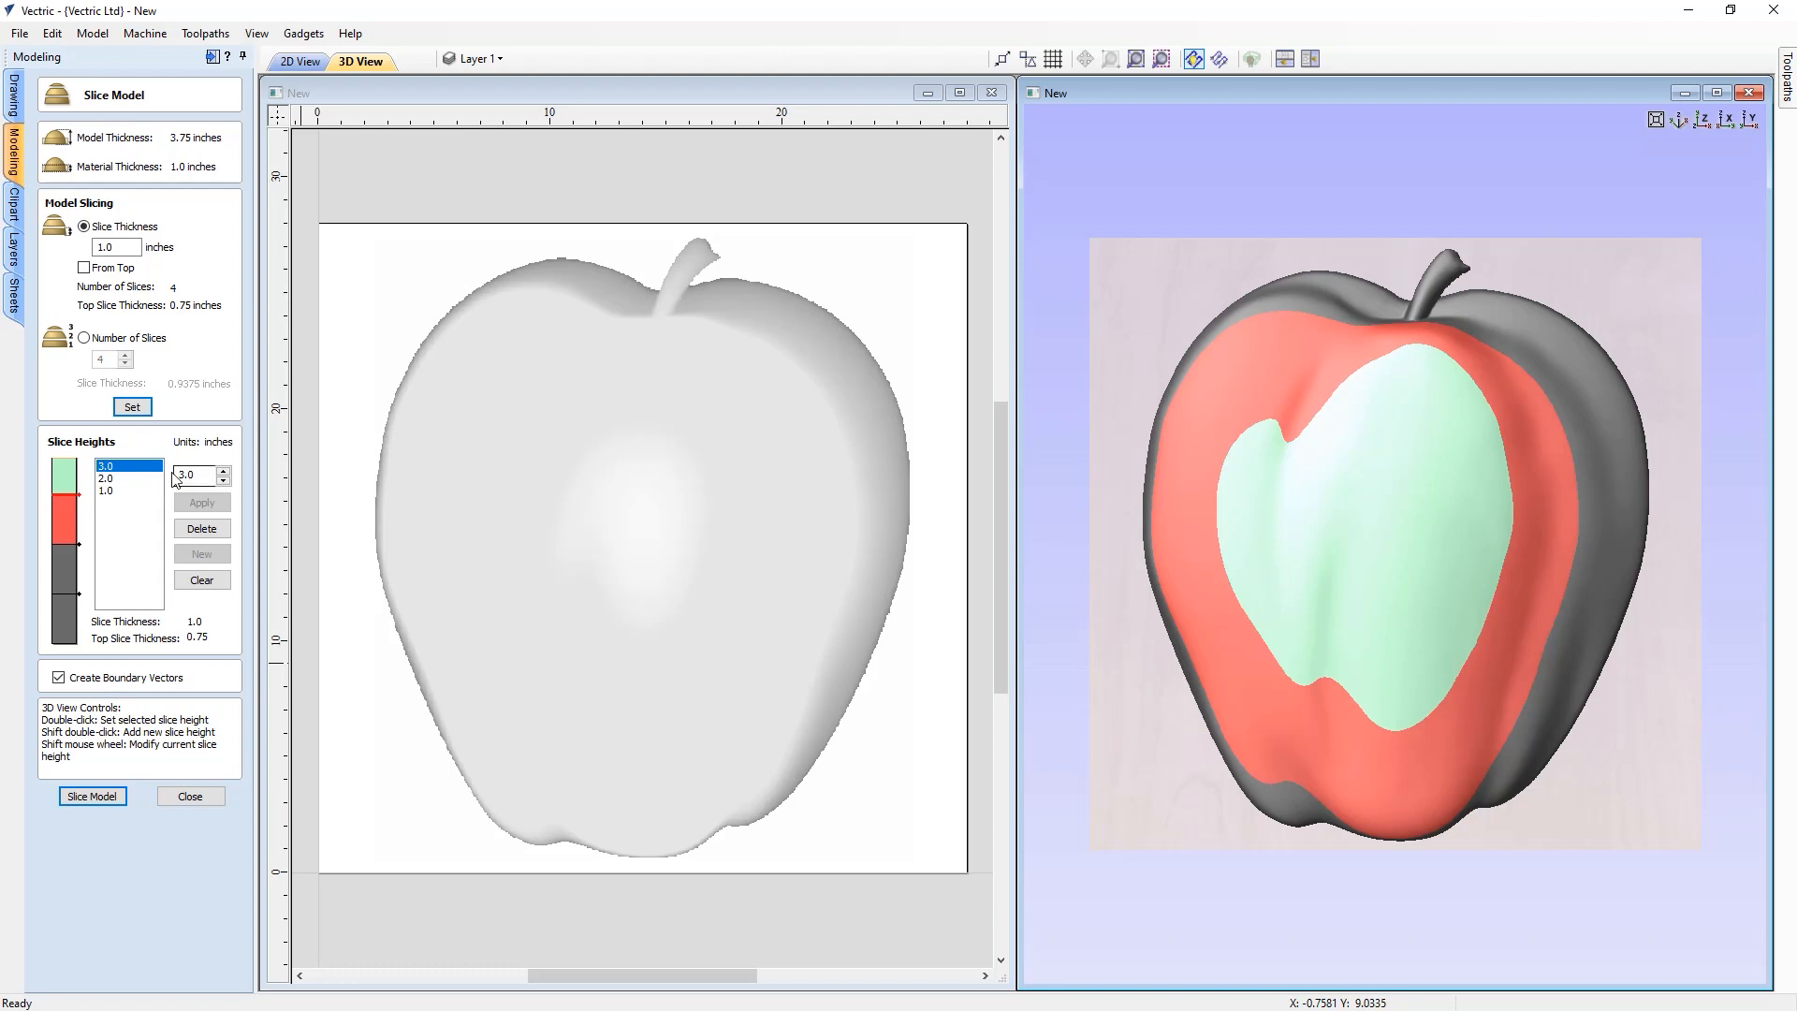
Raise the top slice height to 3.1875 inches
{"action": "left_click", "coordinate": [224, 472]}
{"action": "left_click", "coordinate": [224, 472]}
{"action": "left_click", "coordinate": [223, 472]}
{"action": "left_click", "coordinate": [223, 472]}
{"action": "left_click", "coordinate": [223, 472]}
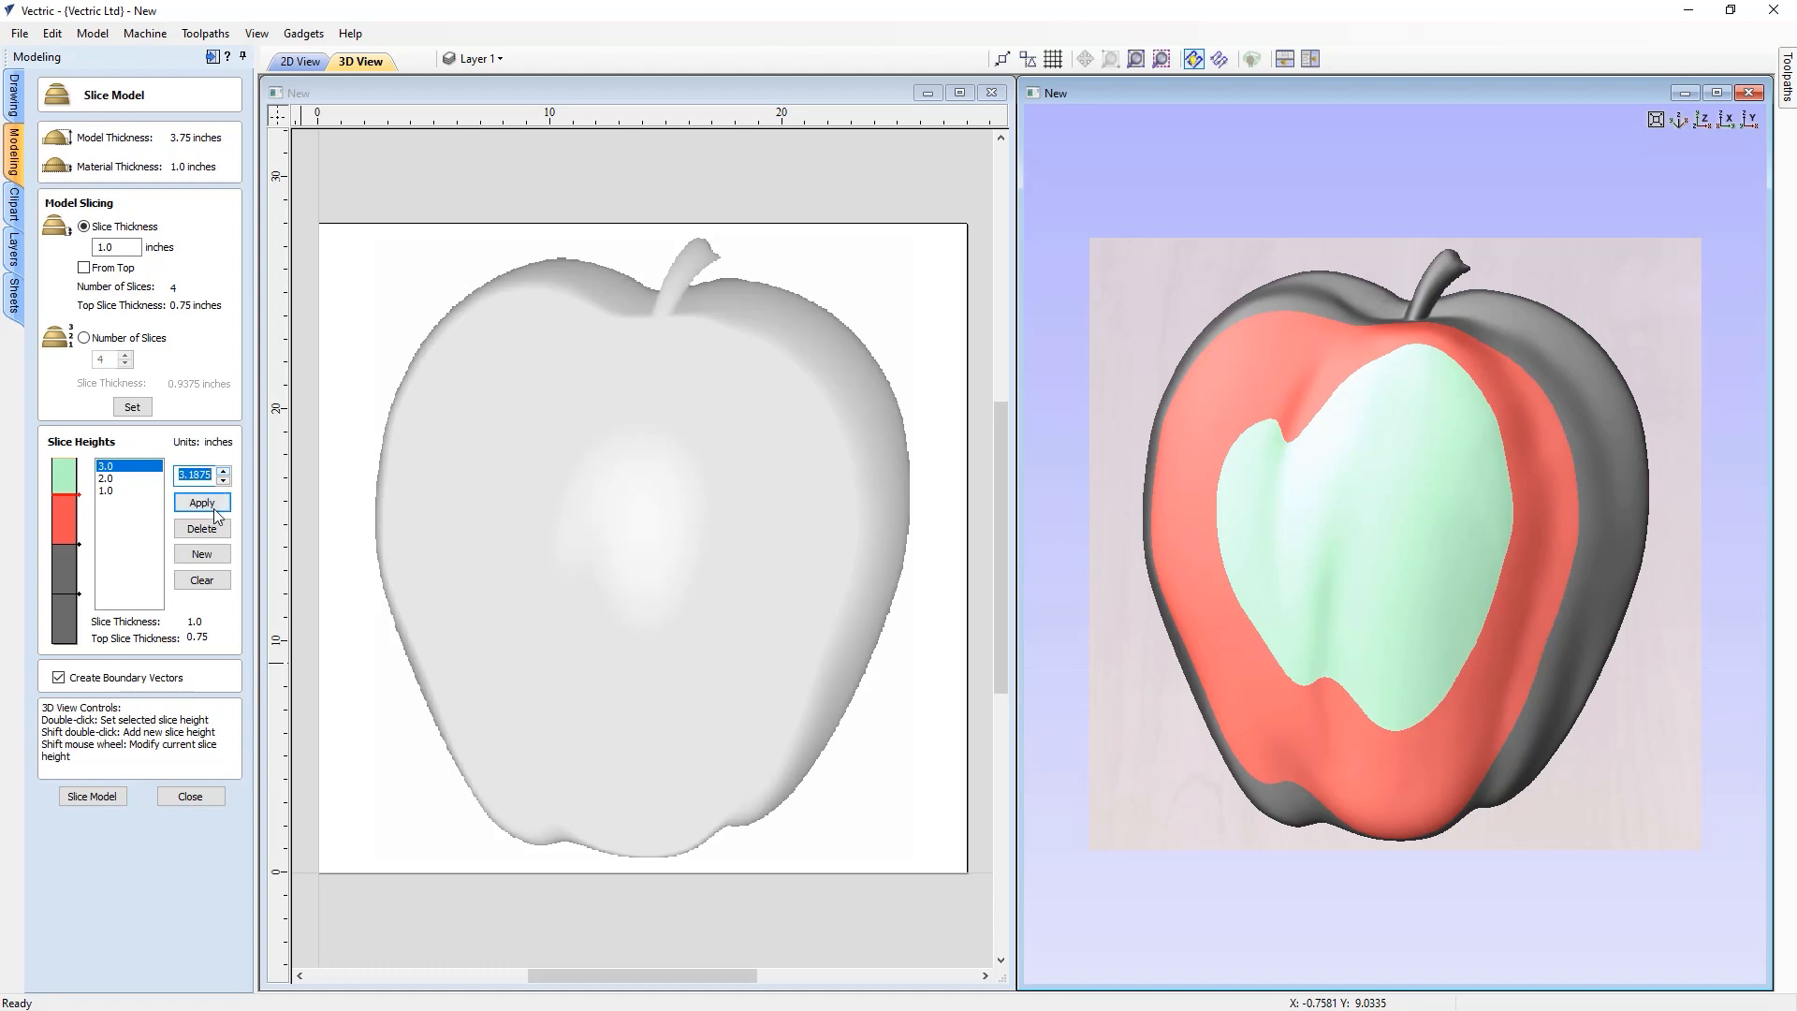
{"action": "left_click", "coordinate": [210, 504]}
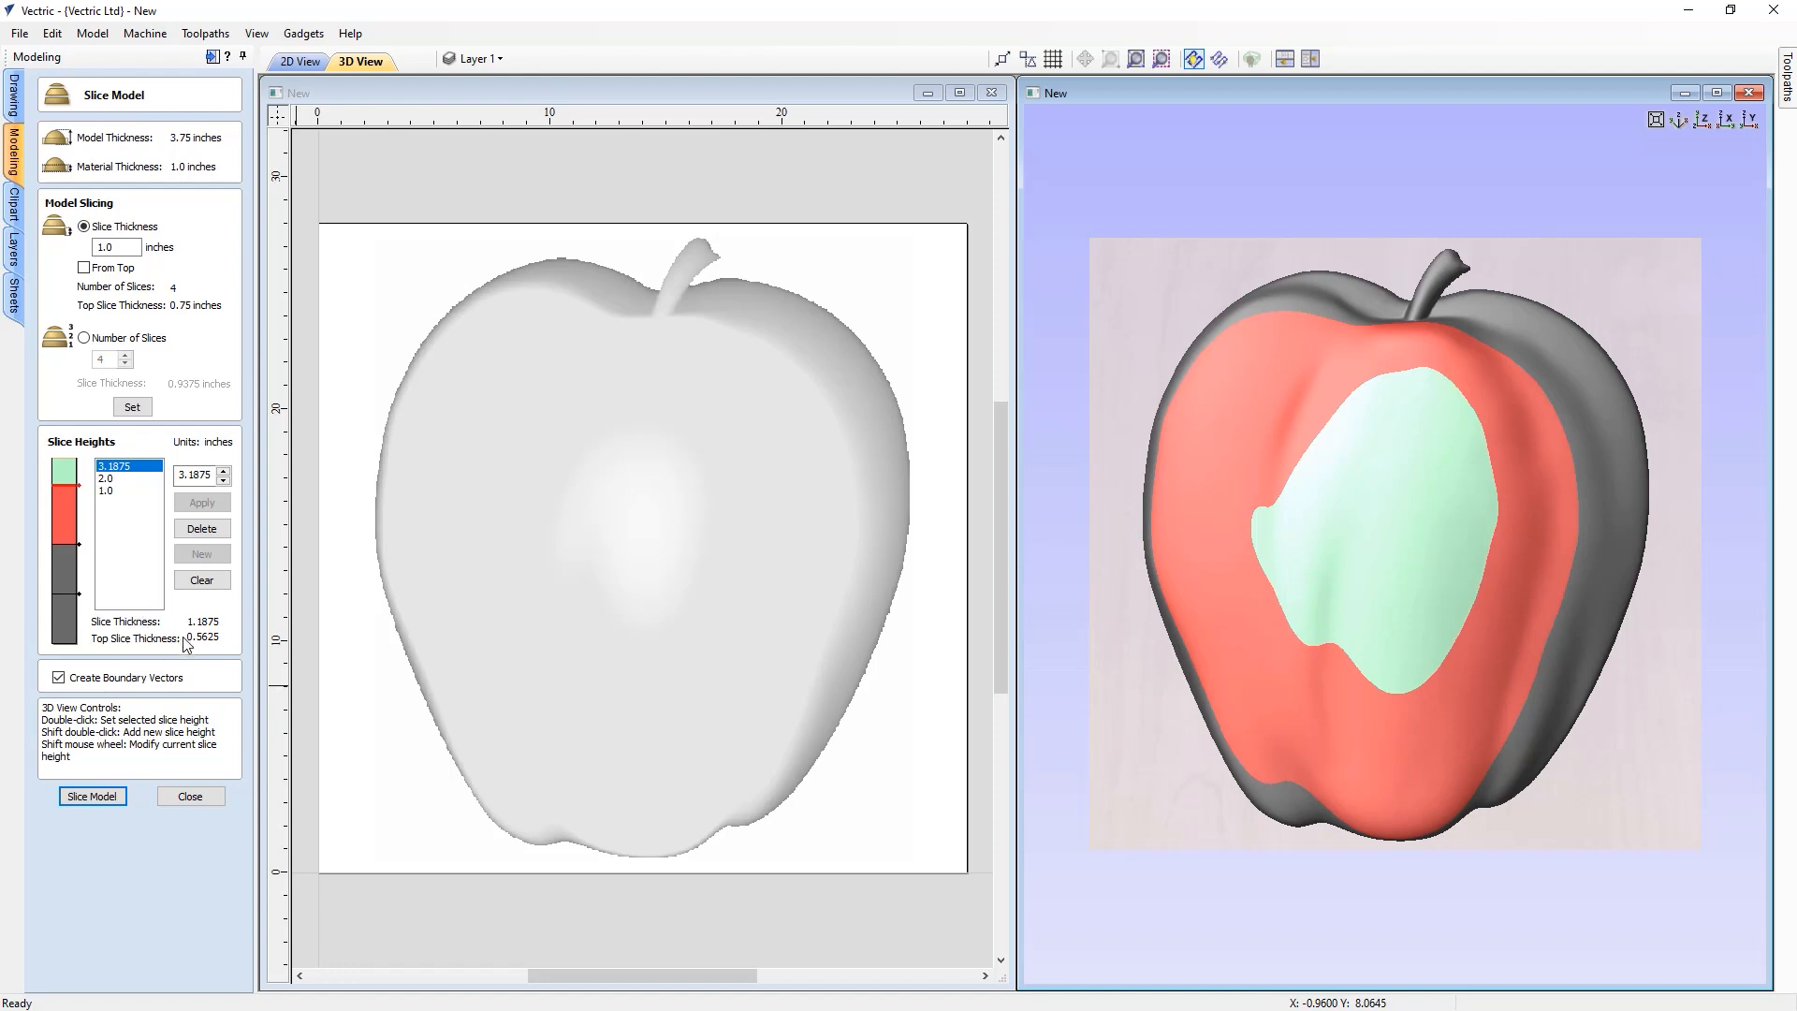
Set the top slice height to 3.0 inches
{"action": "left_click", "coordinate": [223, 482]}
{"action": "left_click", "coordinate": [223, 482]}
{"action": "left_click", "coordinate": [223, 482]}
{"action": "left_click", "coordinate": [212, 502]}
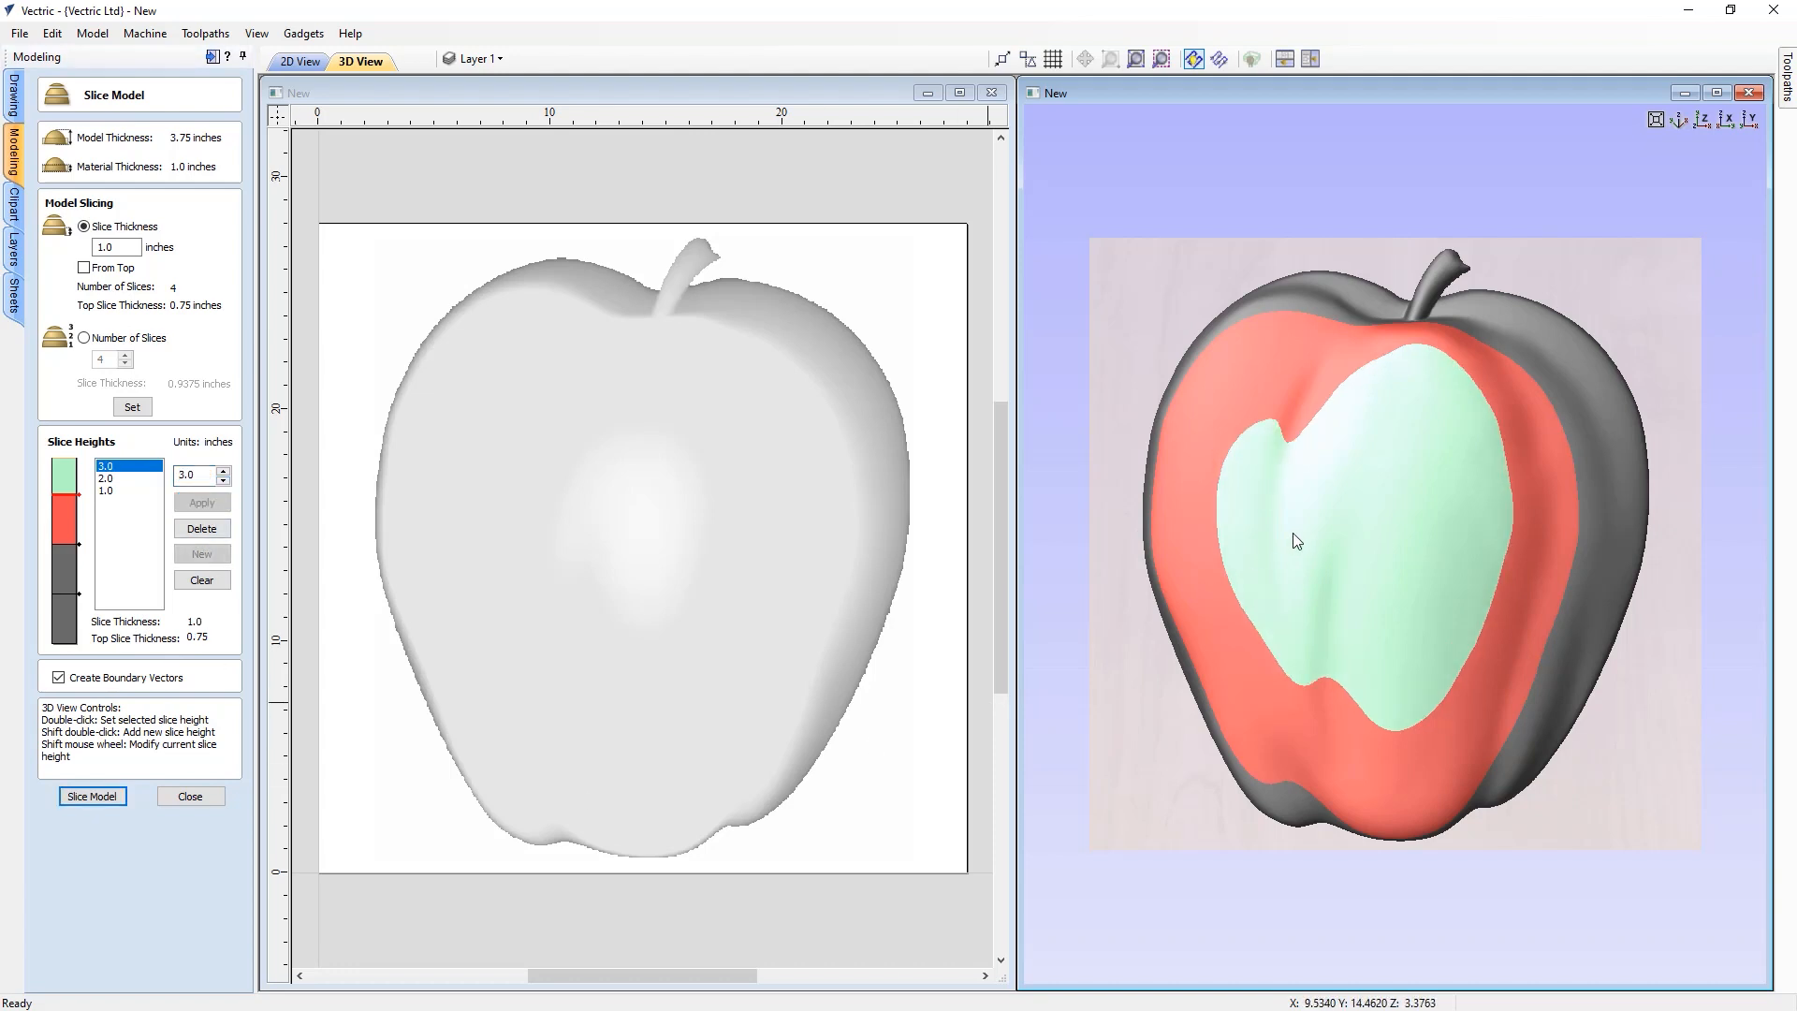
Try setting slice heights by picking points on the 3D apple, then reset the slices to the thickness setting
{"action": "double_click", "coordinate": [1227, 523]}
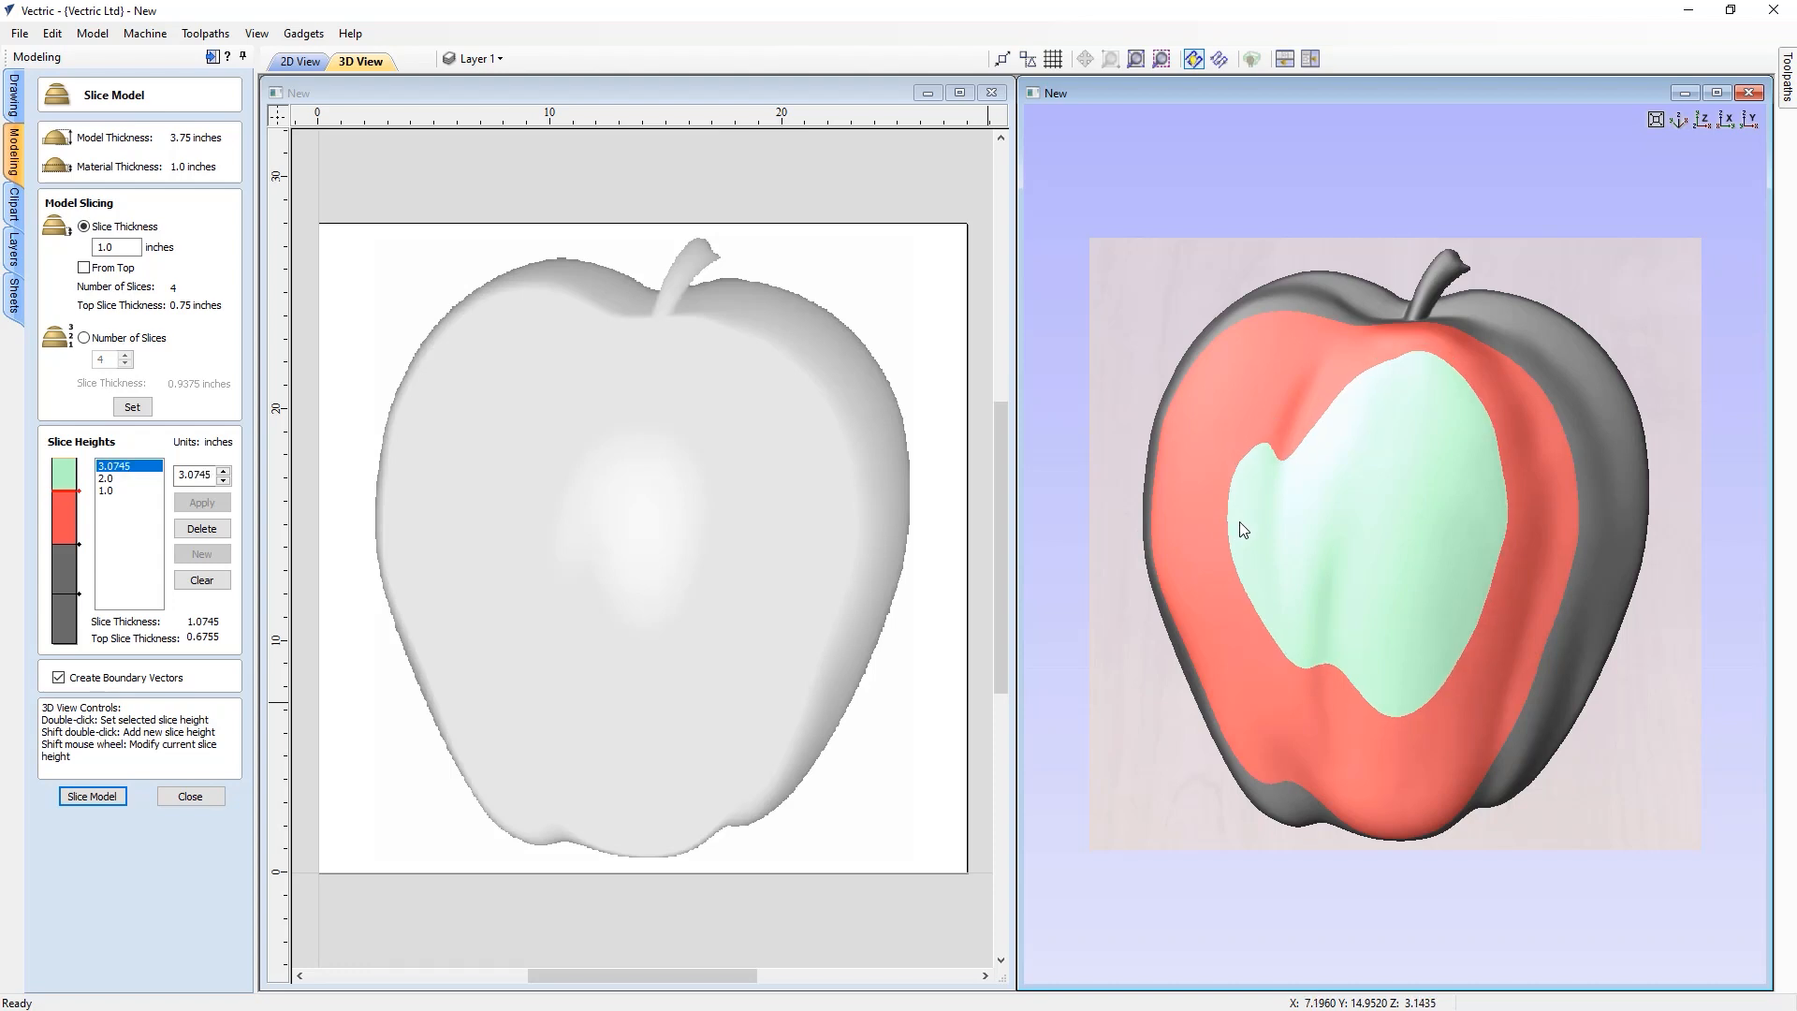
{"action": "double_click", "coordinate": [1240, 522]}
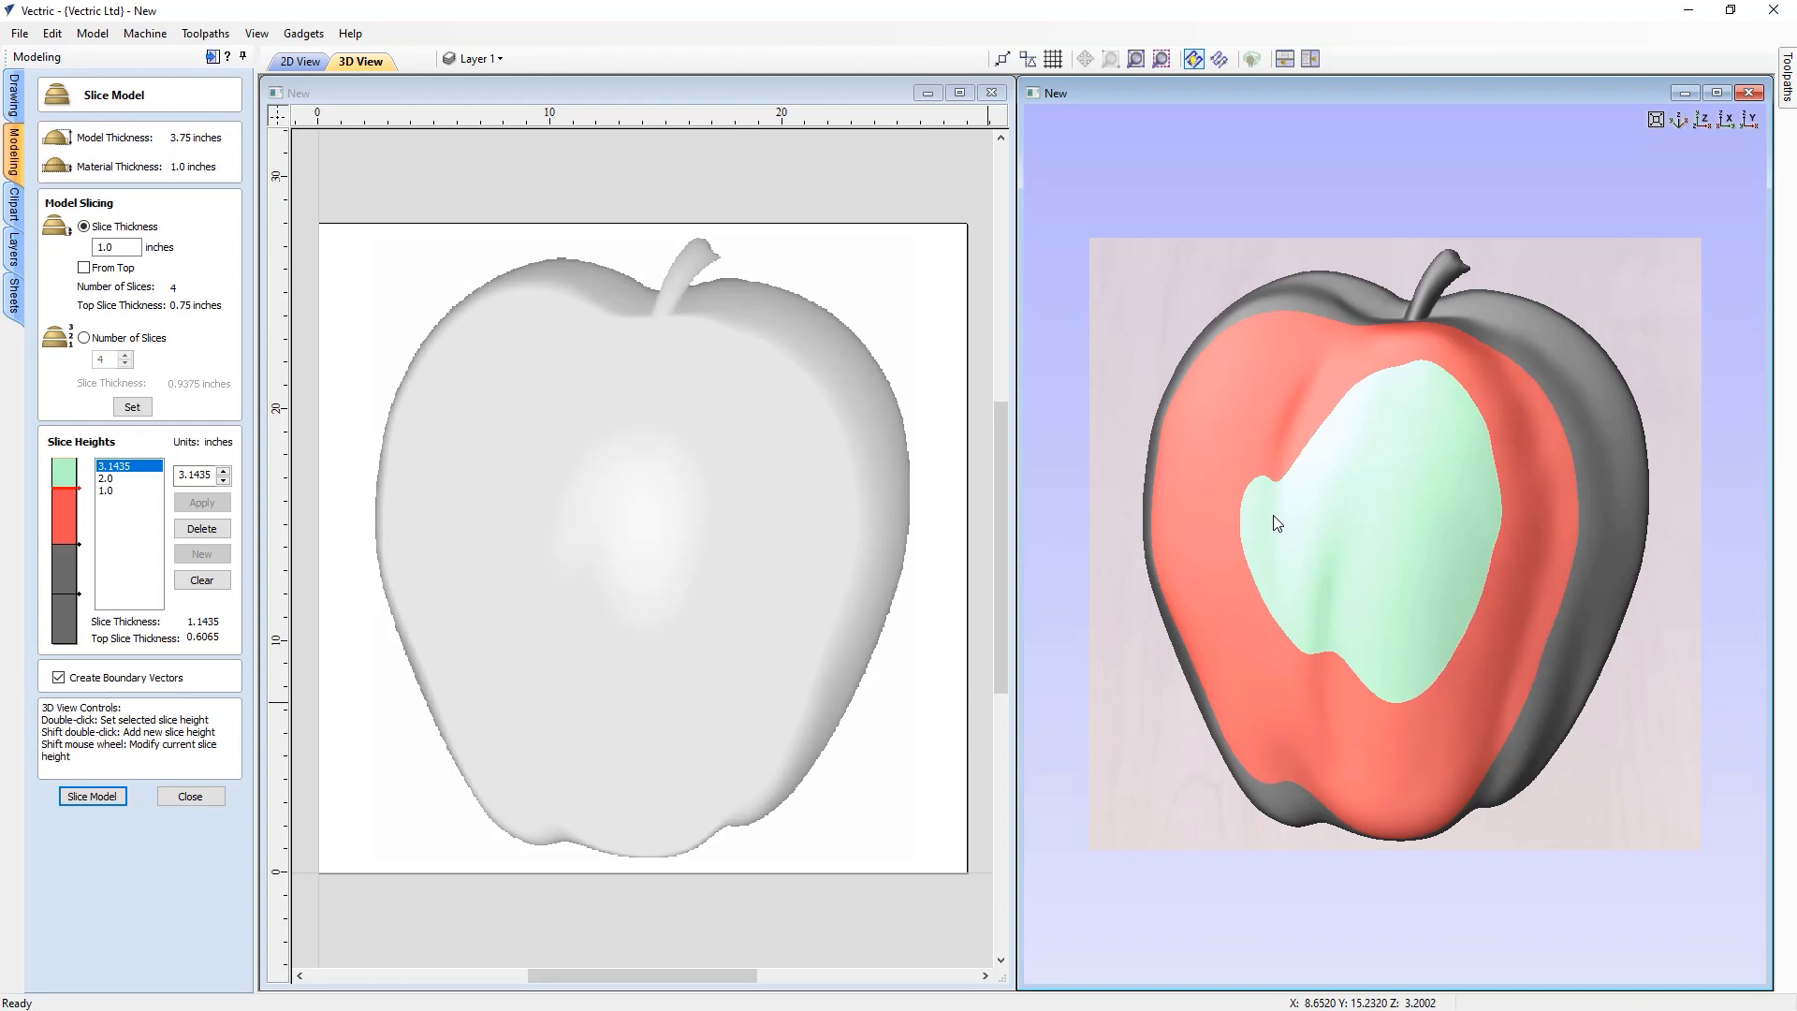
{"action": "double_click", "coordinate": [1306, 305]}
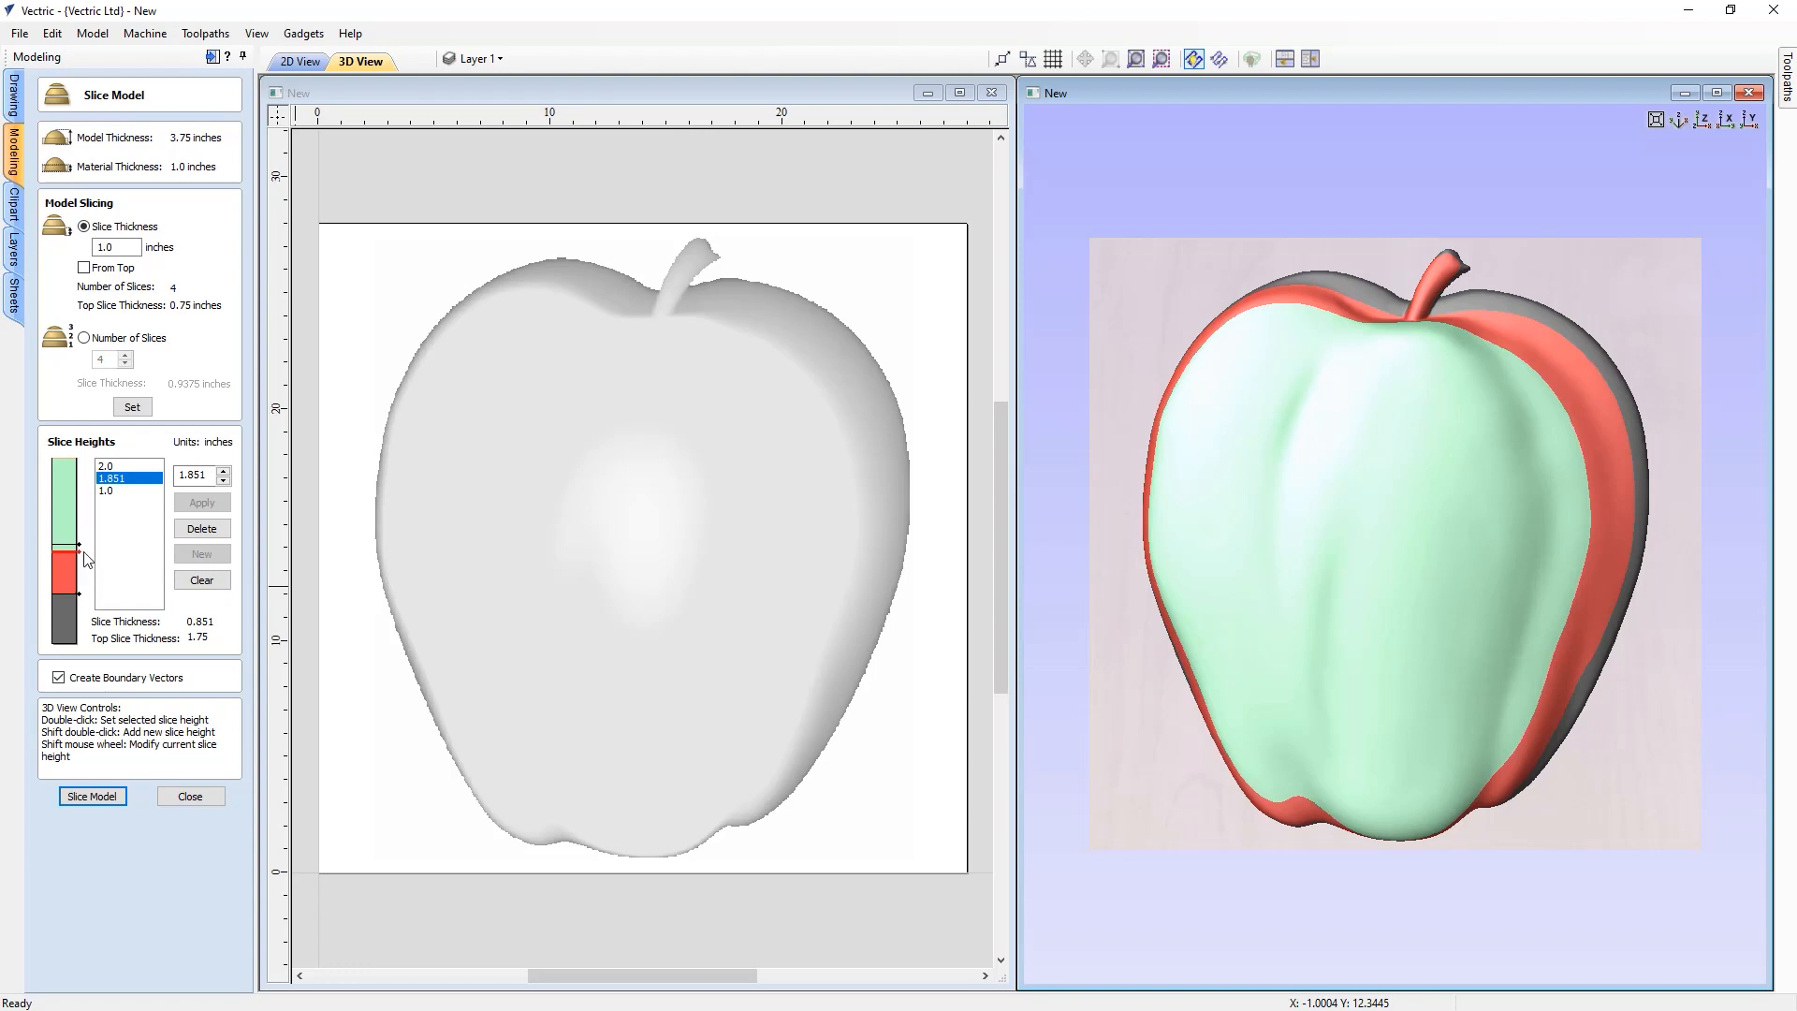
{"action": "left_click", "coordinate": [128, 408]}
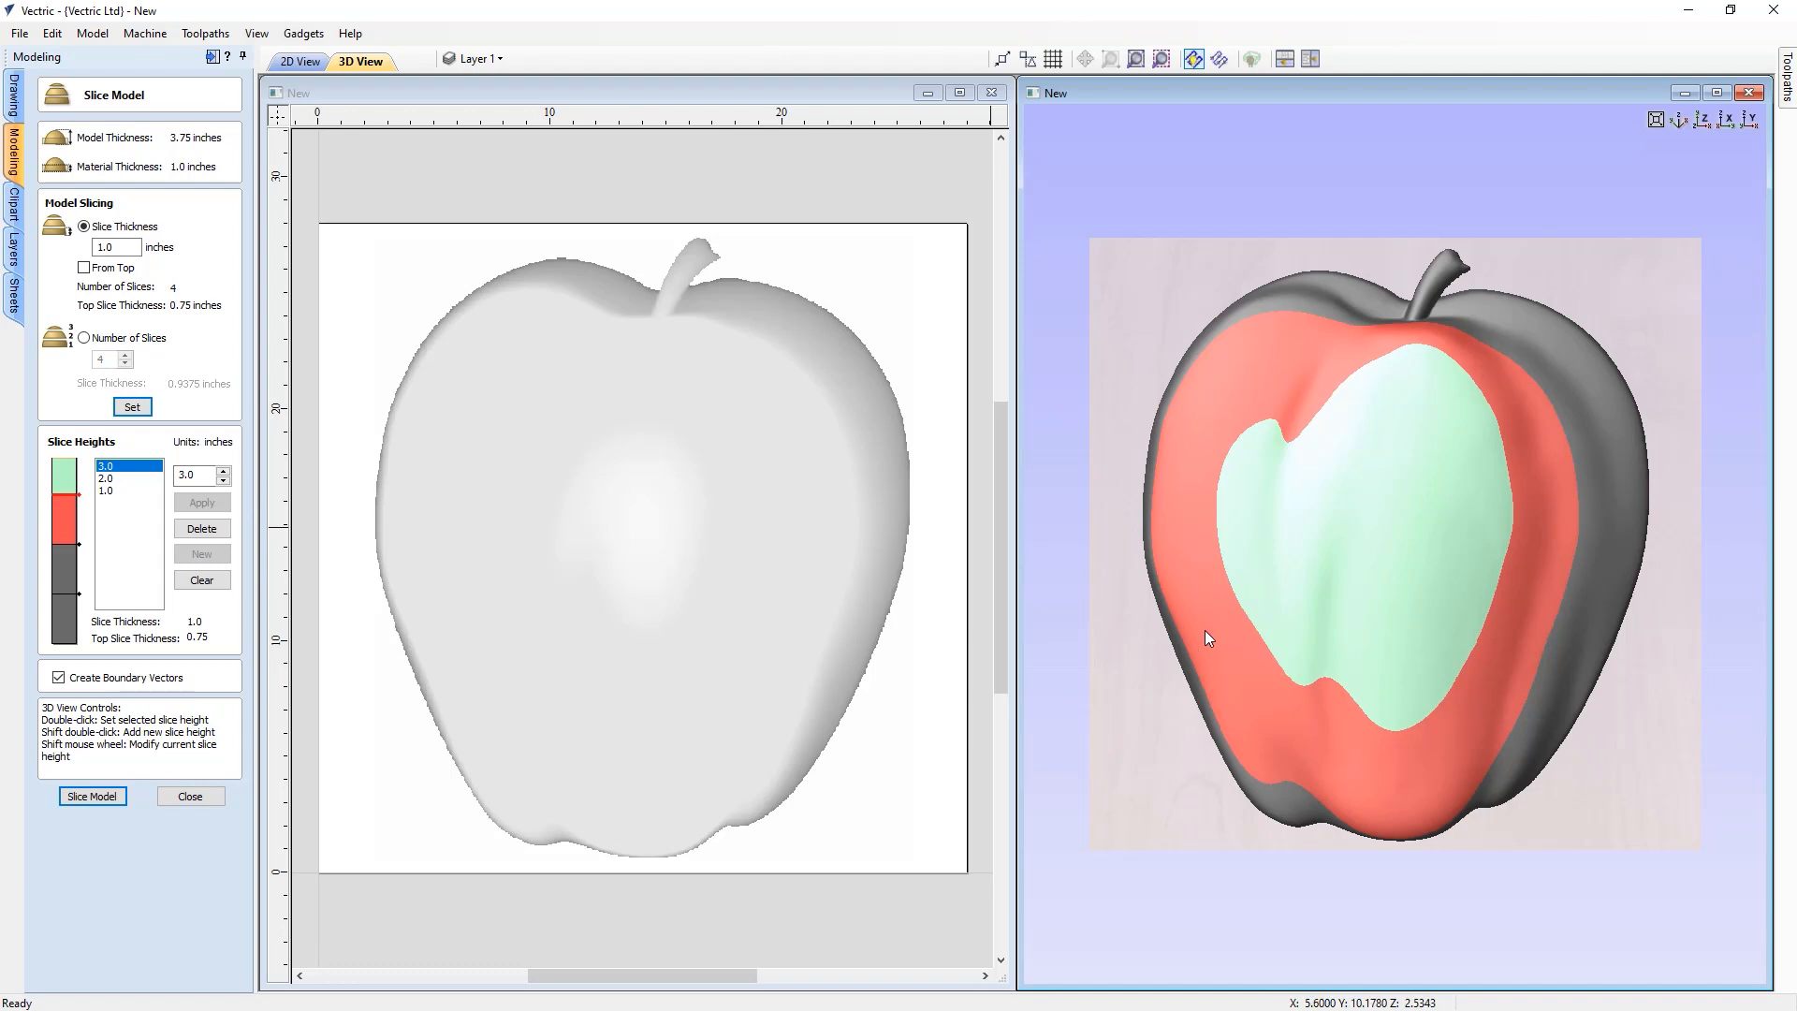
Adjust the top slice height with the mouse wheel over the 3D apple, then reset the slices to the thickness setting
{"action": "scroll", "coordinate": [1211, 627], "scroll_direction": "up", "scroll_amount": 2, "text": "shift"}
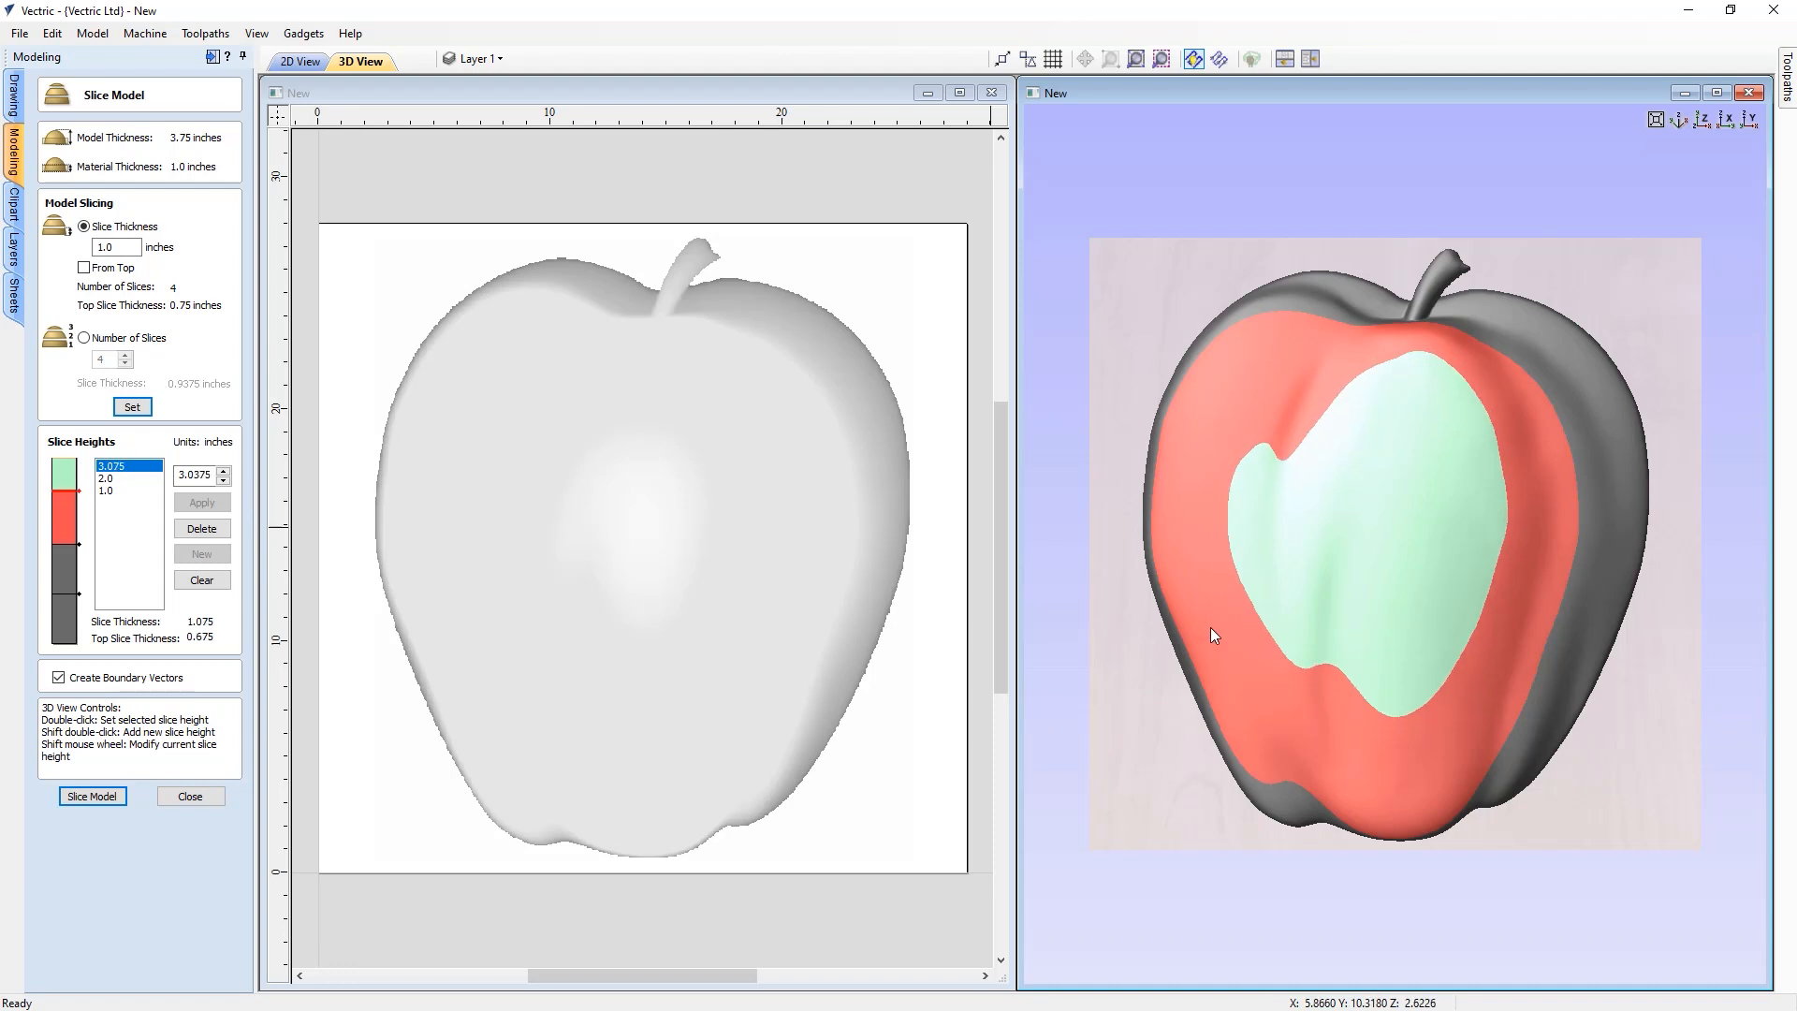
{"action": "scroll", "coordinate": [1210, 627], "scroll_direction": "down", "scroll_amount": 2, "text": "shift"}
{"action": "scroll", "coordinate": [1210, 627], "scroll_direction": "up", "scroll_amount": 3, "text": "shift"}
{"action": "scroll", "coordinate": [1210, 627], "scroll_direction": "down", "scroll_amount": 4, "text": "shift"}
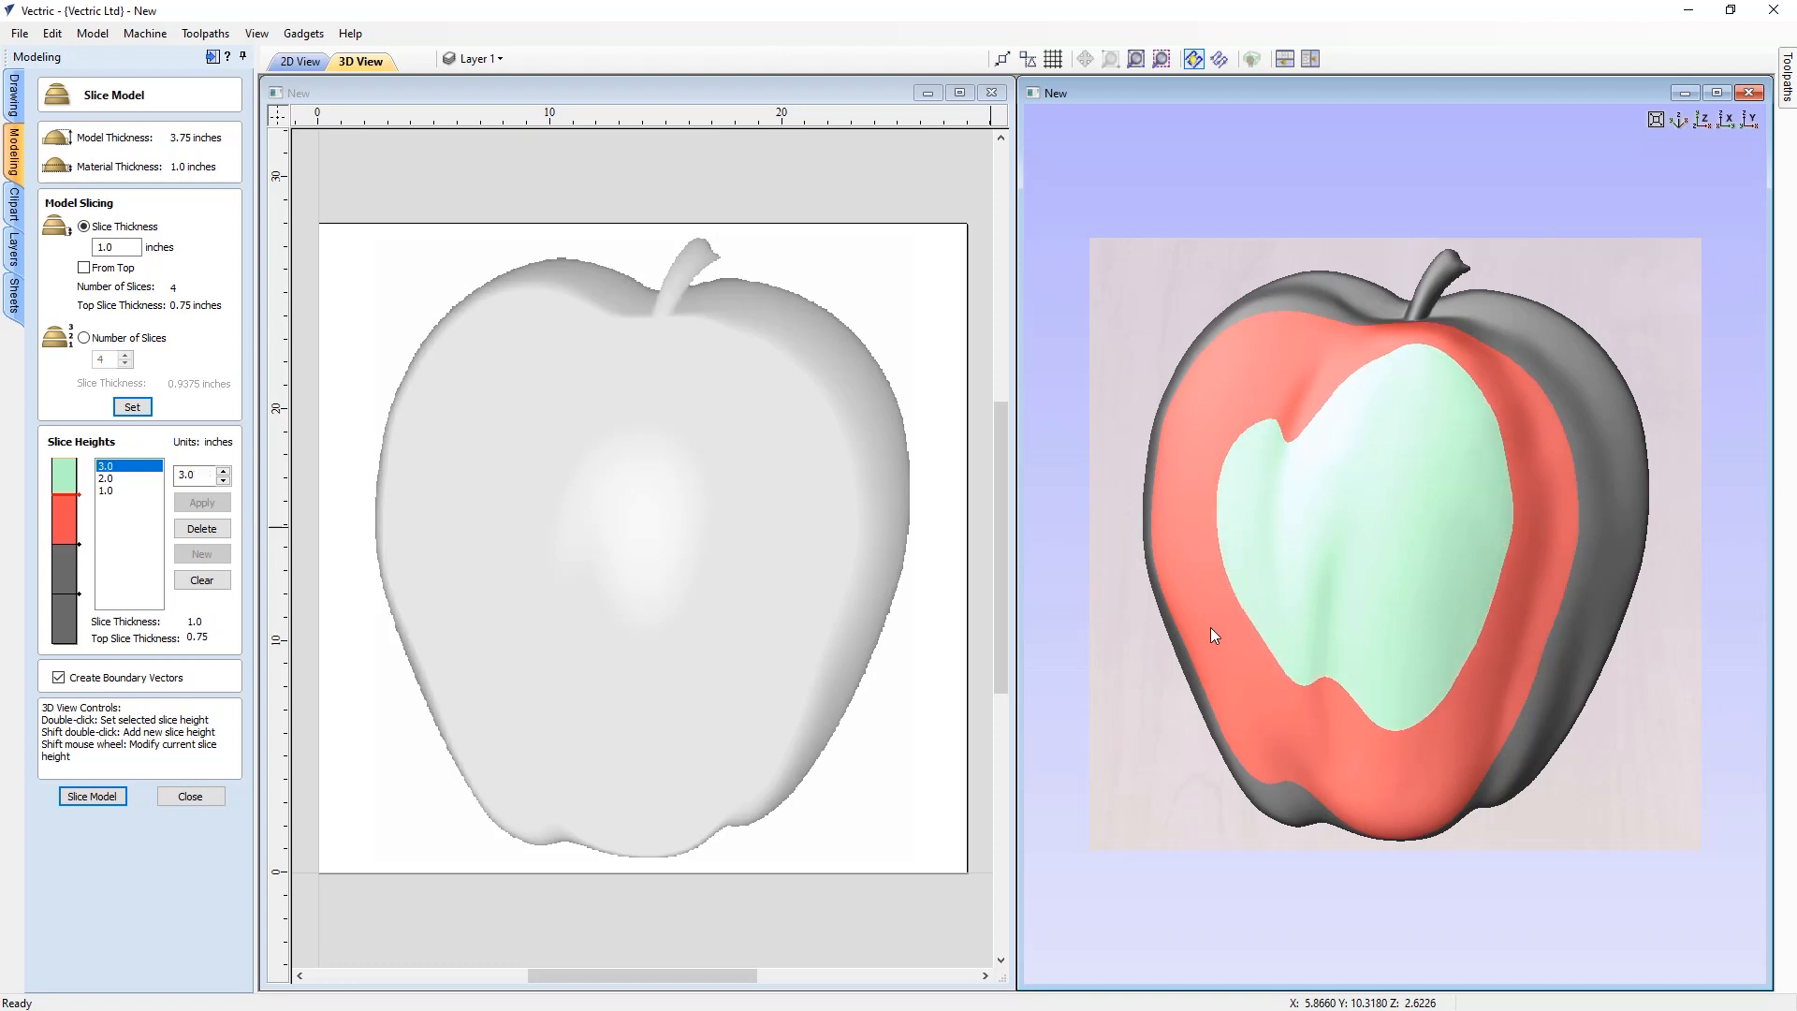
{"action": "scroll", "coordinate": [1210, 627], "scroll_direction": "up", "scroll_amount": 1, "text": "shift"}
{"action": "scroll", "coordinate": [1211, 627], "scroll_direction": "down", "scroll_amount": 3, "text": "shift"}
{"action": "scroll", "coordinate": [1210, 628], "scroll_direction": "up", "scroll_amount": 1, "text": "shift"}
{"action": "scroll", "coordinate": [1211, 627], "scroll_direction": "up", "scroll_amount": 3, "text": "shift"}
{"action": "scroll", "coordinate": [1210, 627], "scroll_direction": "down", "scroll_amount": 2, "text": "shift"}
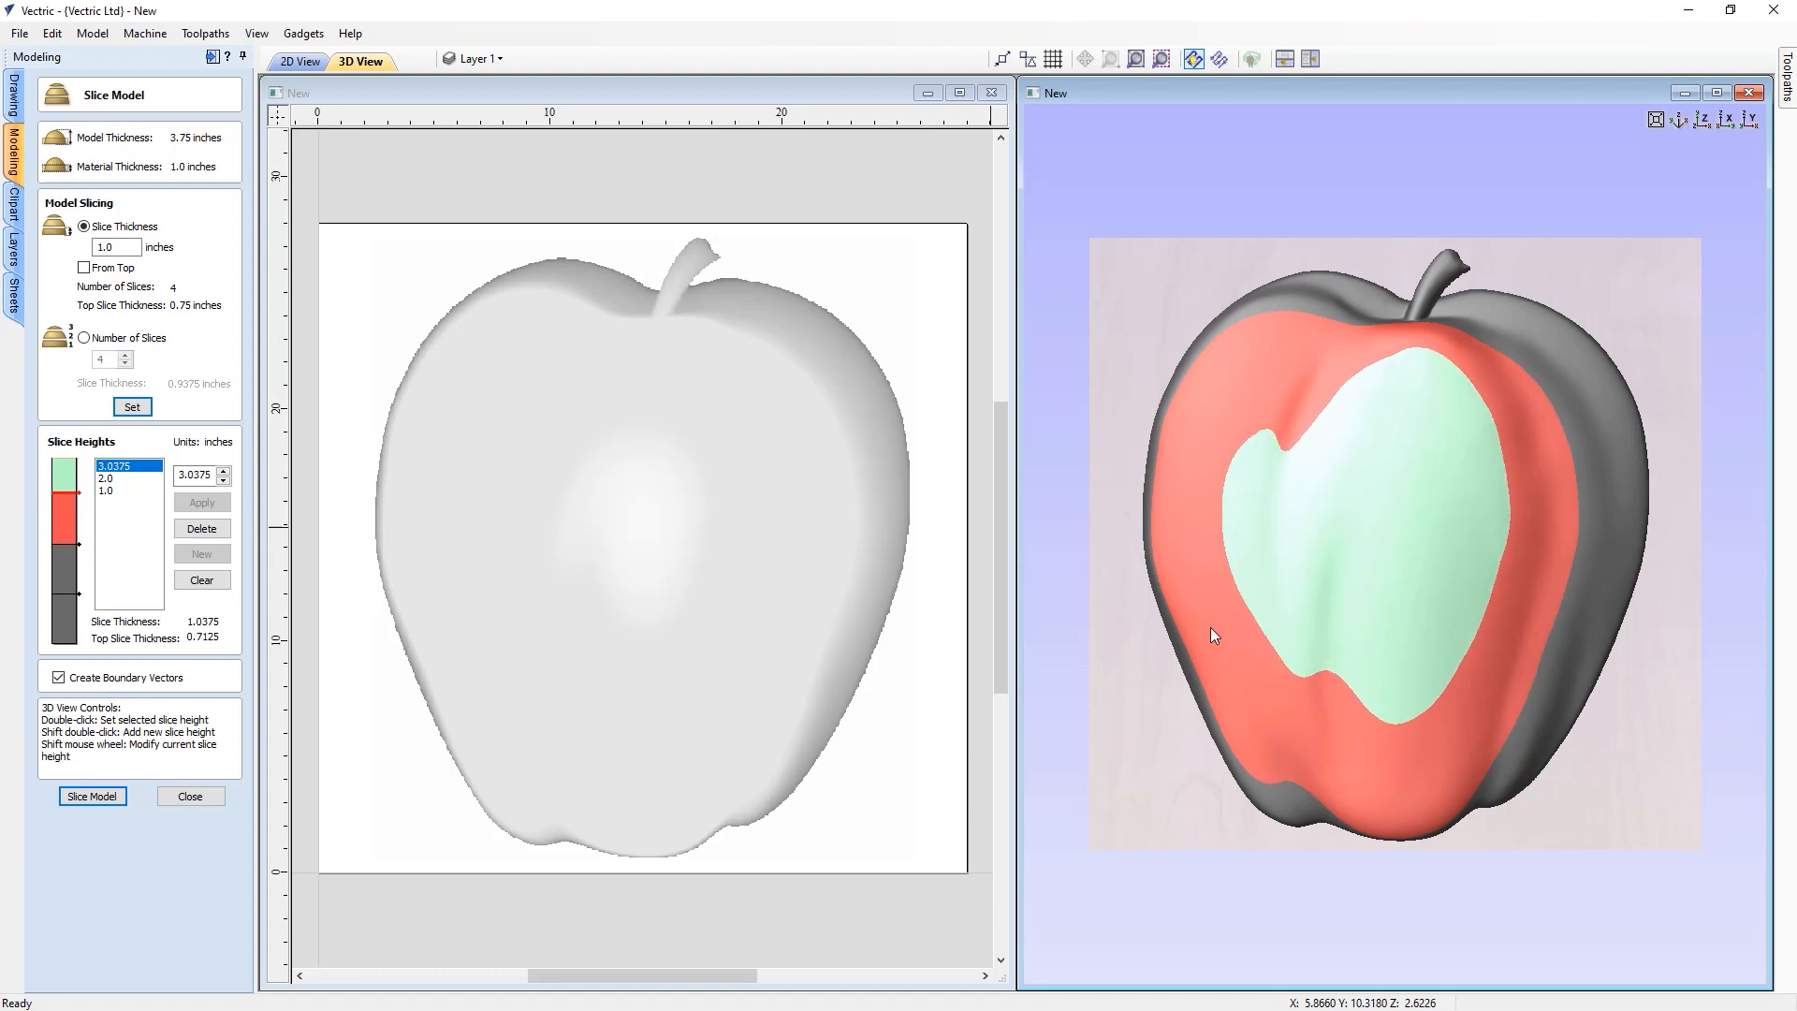
{"action": "scroll", "coordinate": [1211, 627], "scroll_direction": "down", "scroll_amount": 3, "text": "shift"}
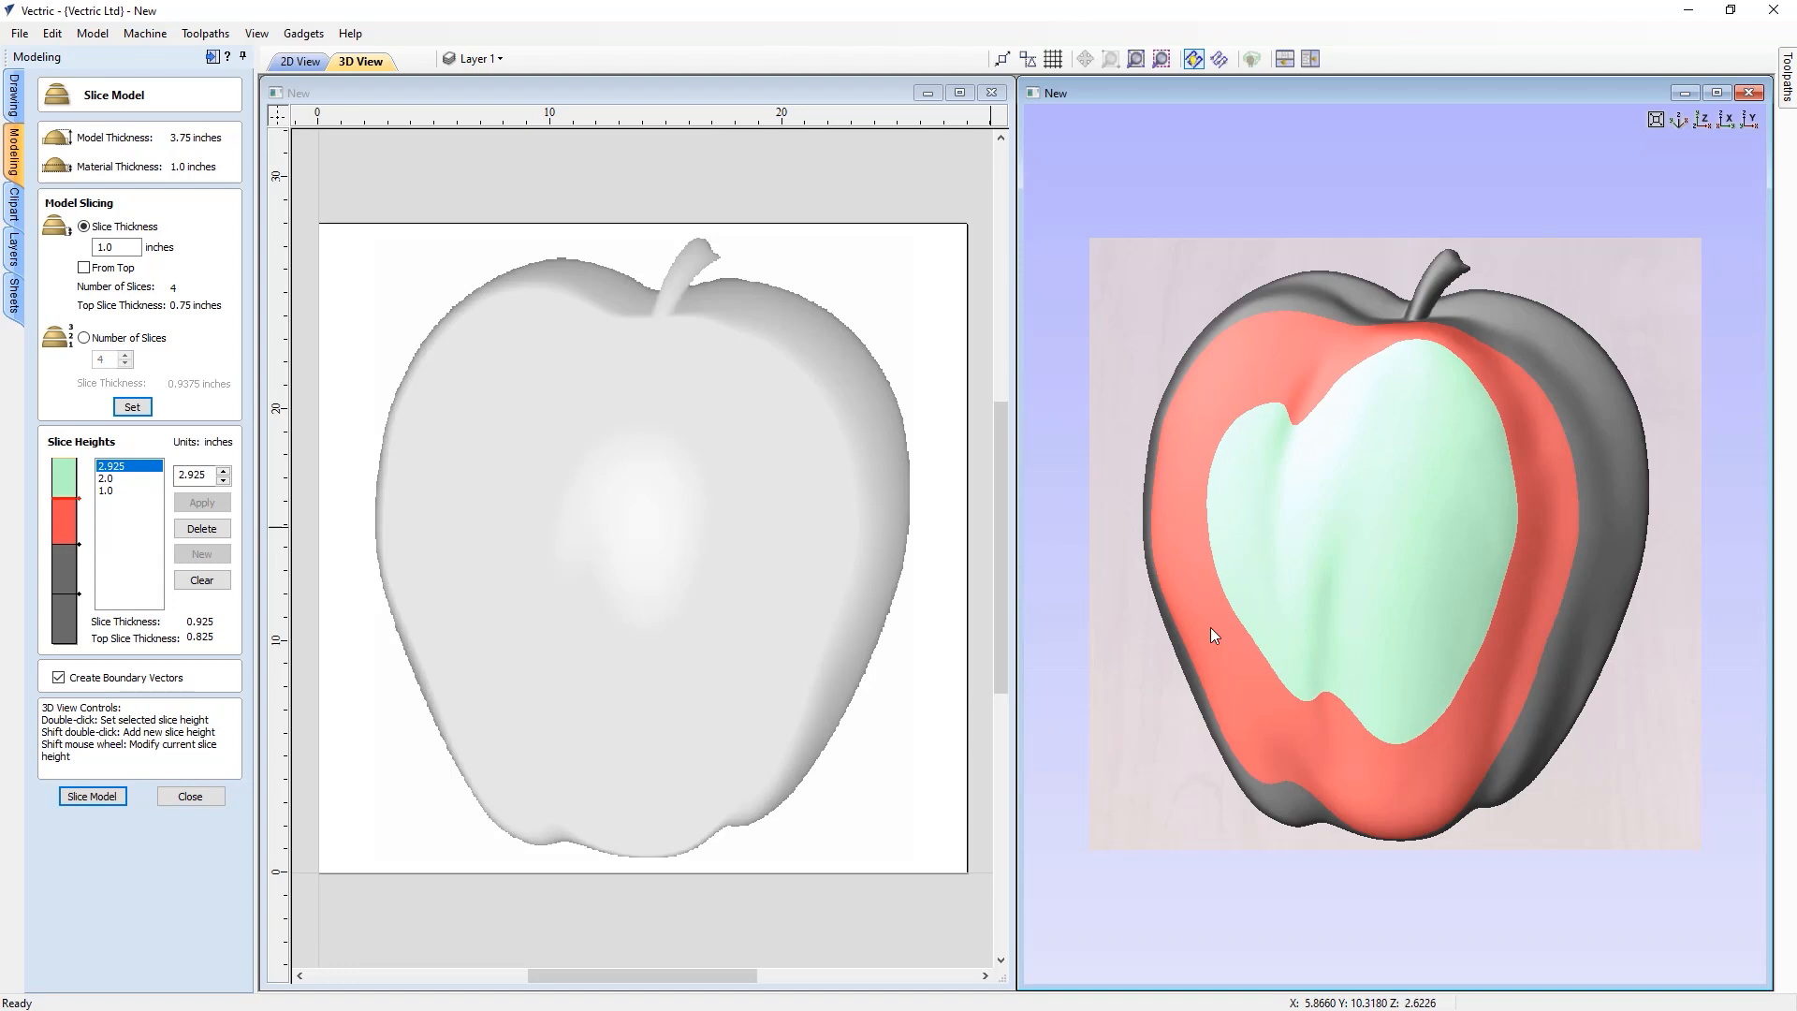
{"action": "scroll", "coordinate": [1210, 628], "scroll_direction": "down", "scroll_amount": 3, "text": "shift"}
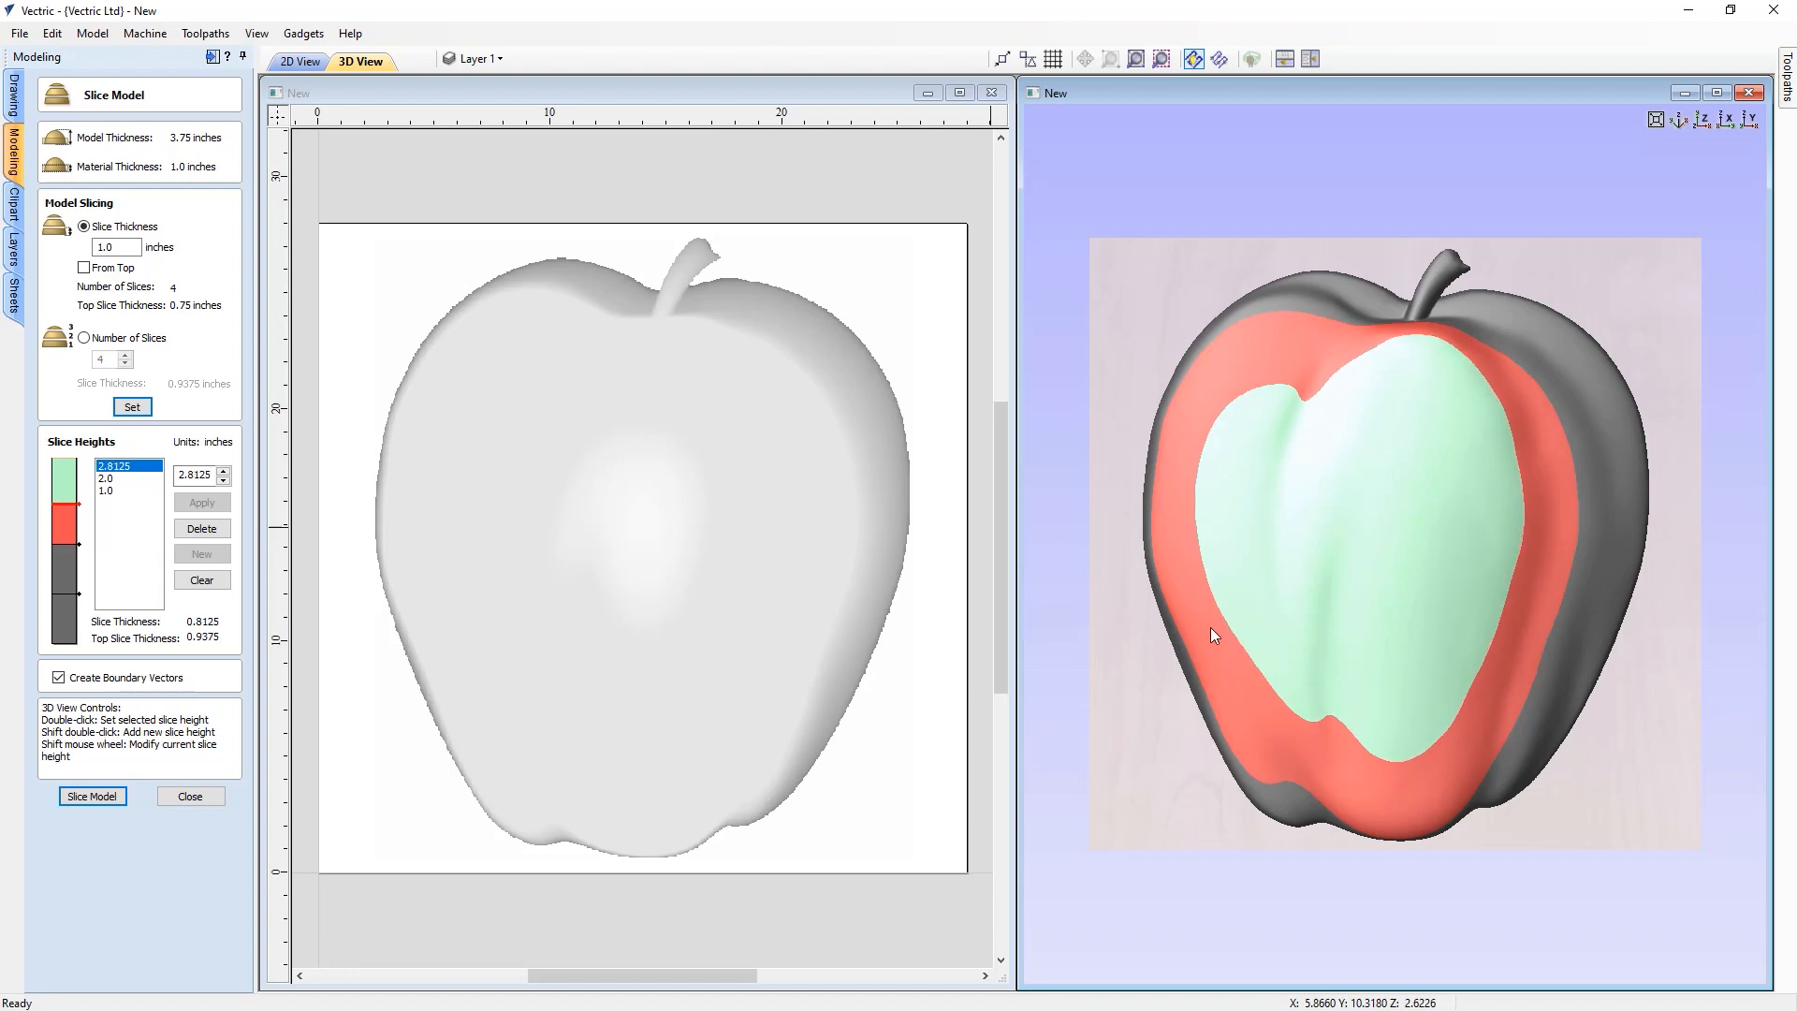
{"action": "left_click", "coordinate": [129, 407]}
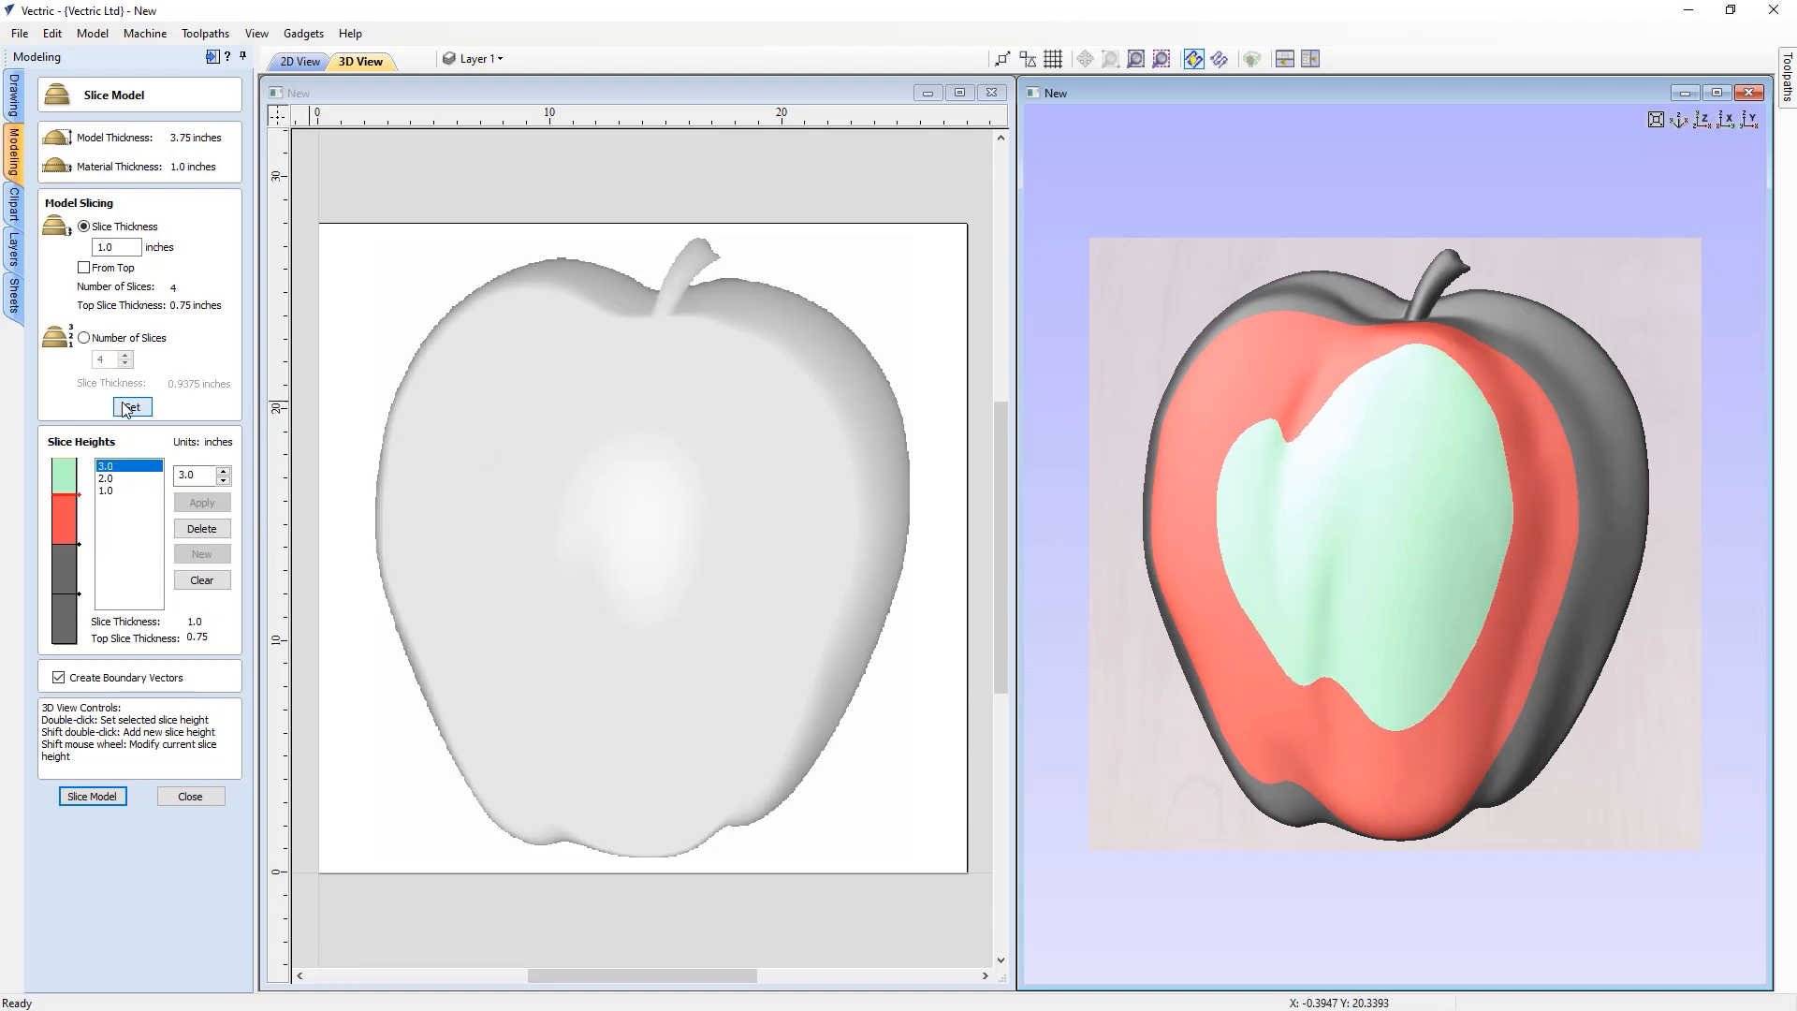
Delete the 2.0 inch slice height and add a new slice height at 2.5 inches
{"action": "left_click", "coordinate": [114, 479]}
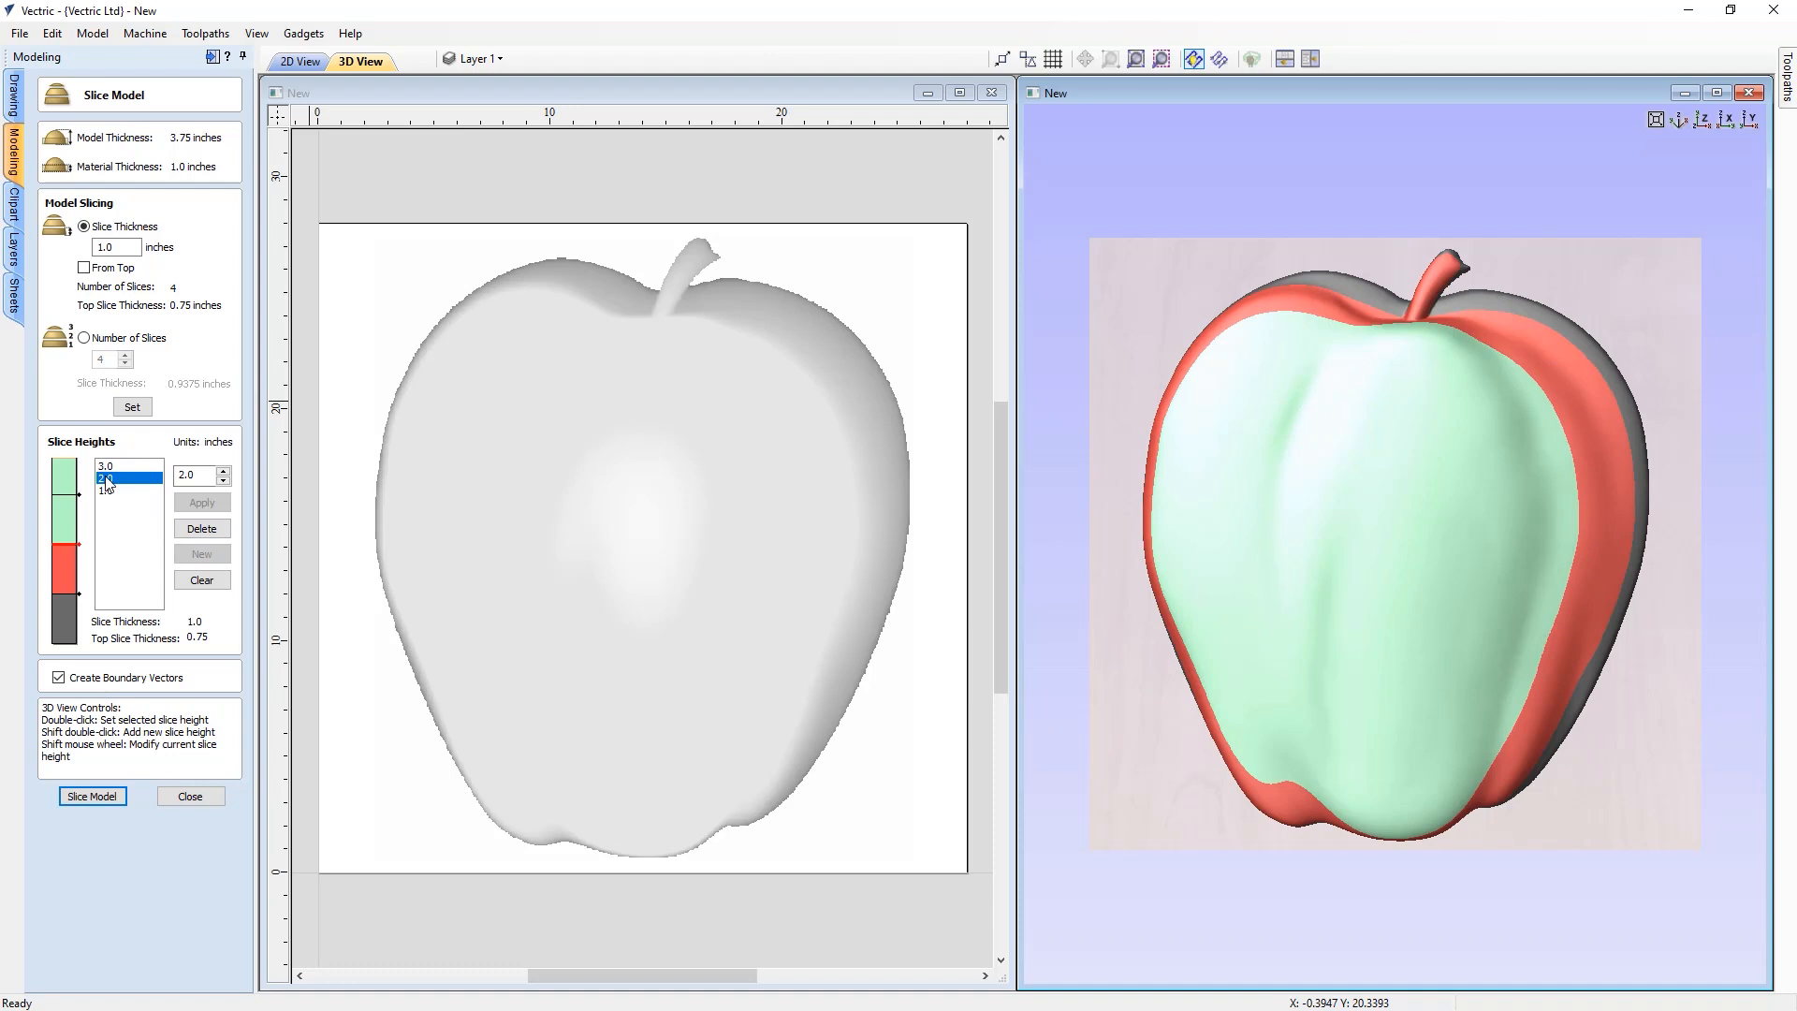
{"action": "left_click", "coordinate": [203, 530]}
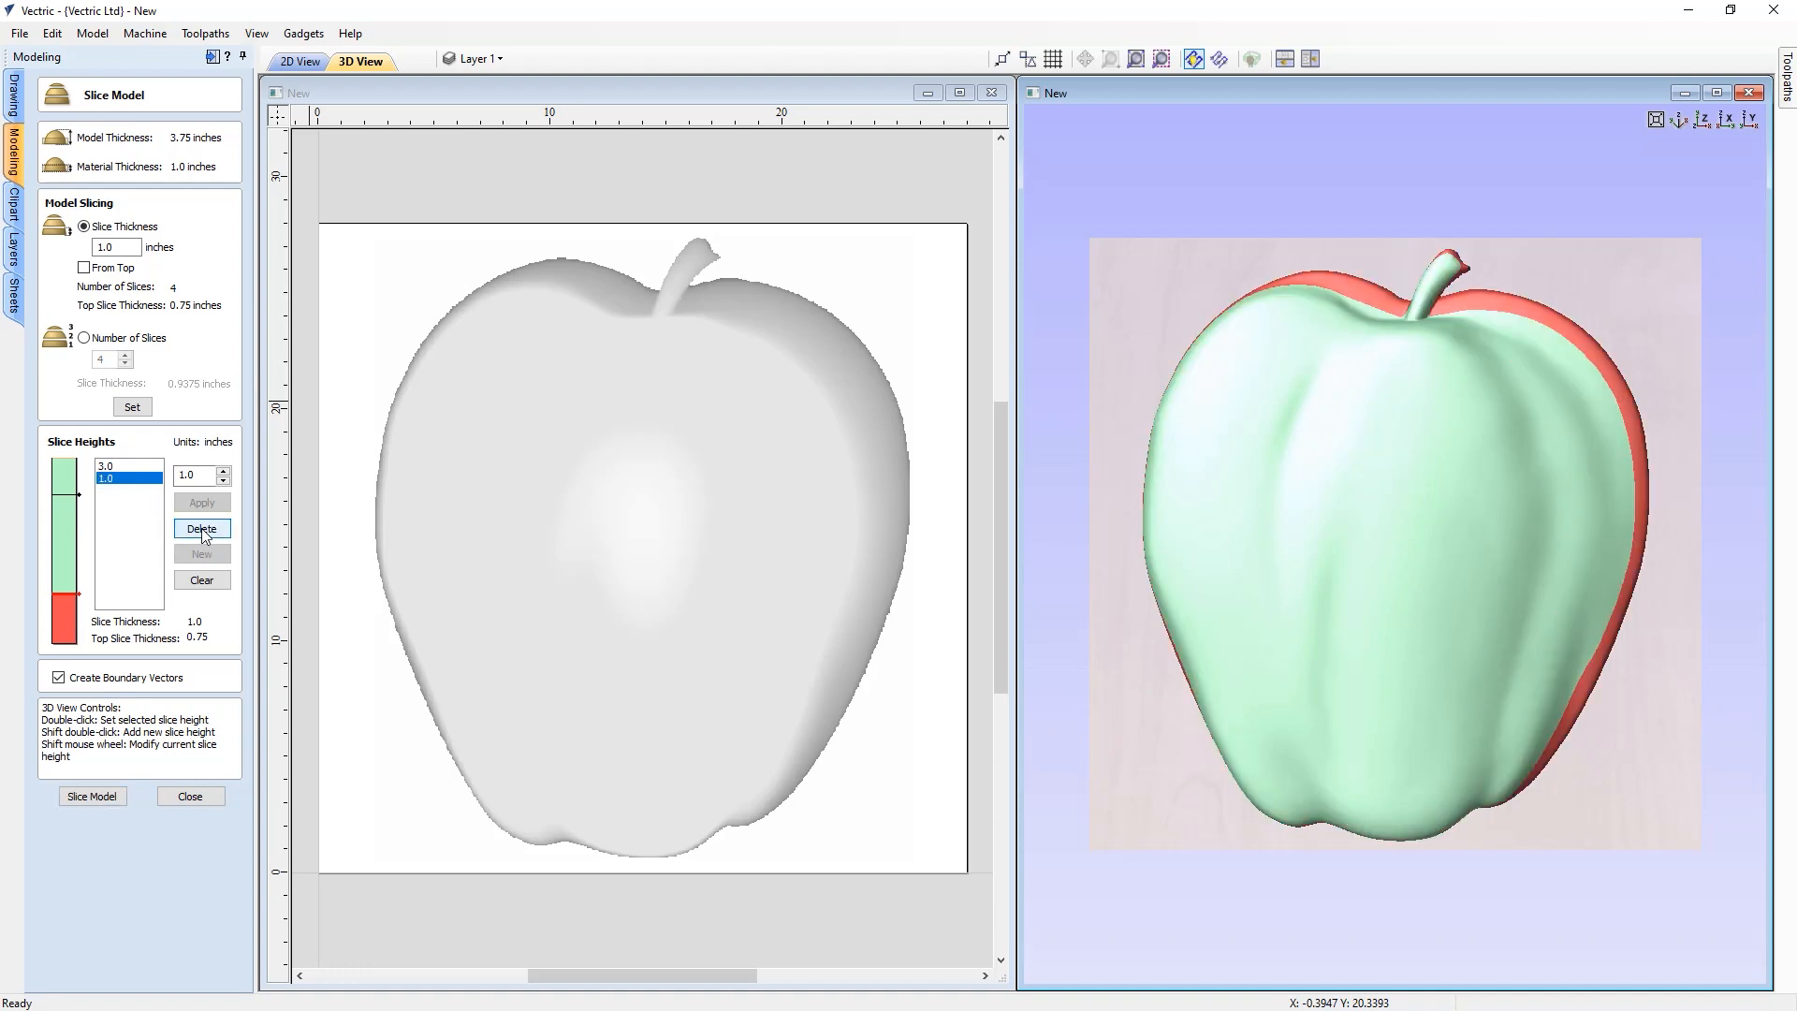
{"action": "left_click_drag", "start_coordinate": [197, 474], "coordinate": [174, 476]}
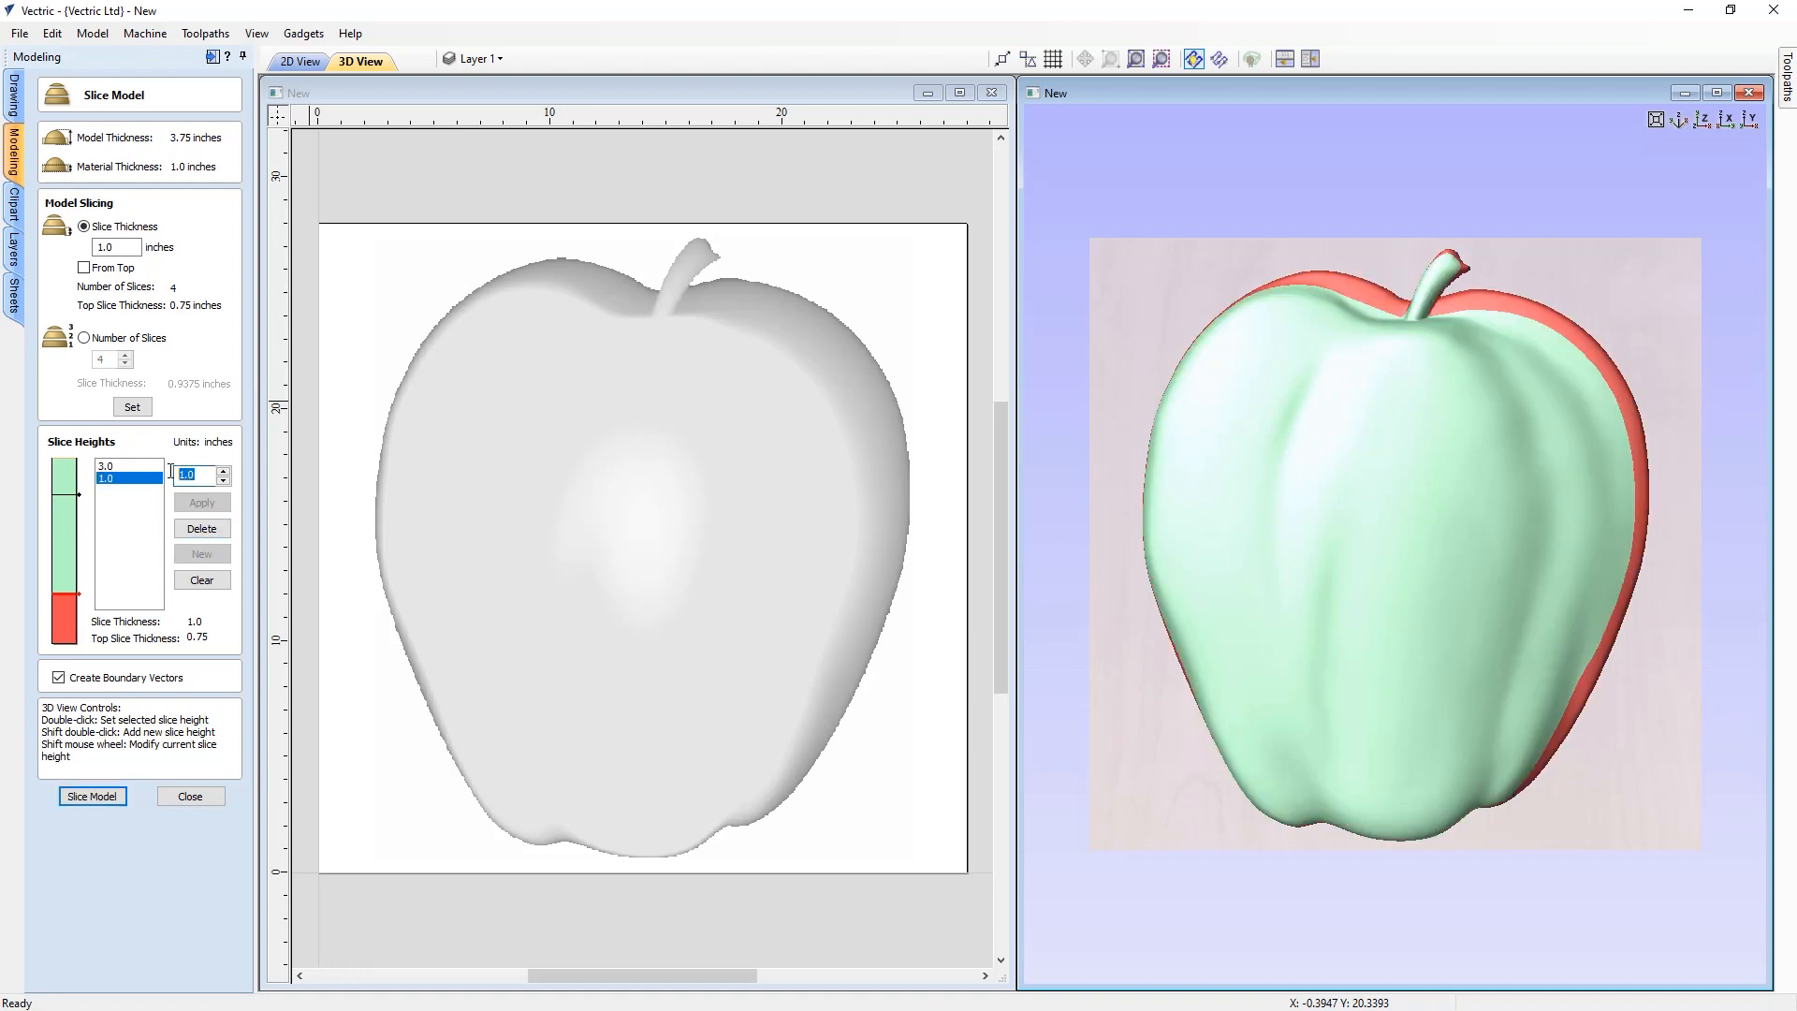
{"action": "type", "text": "2.5"}
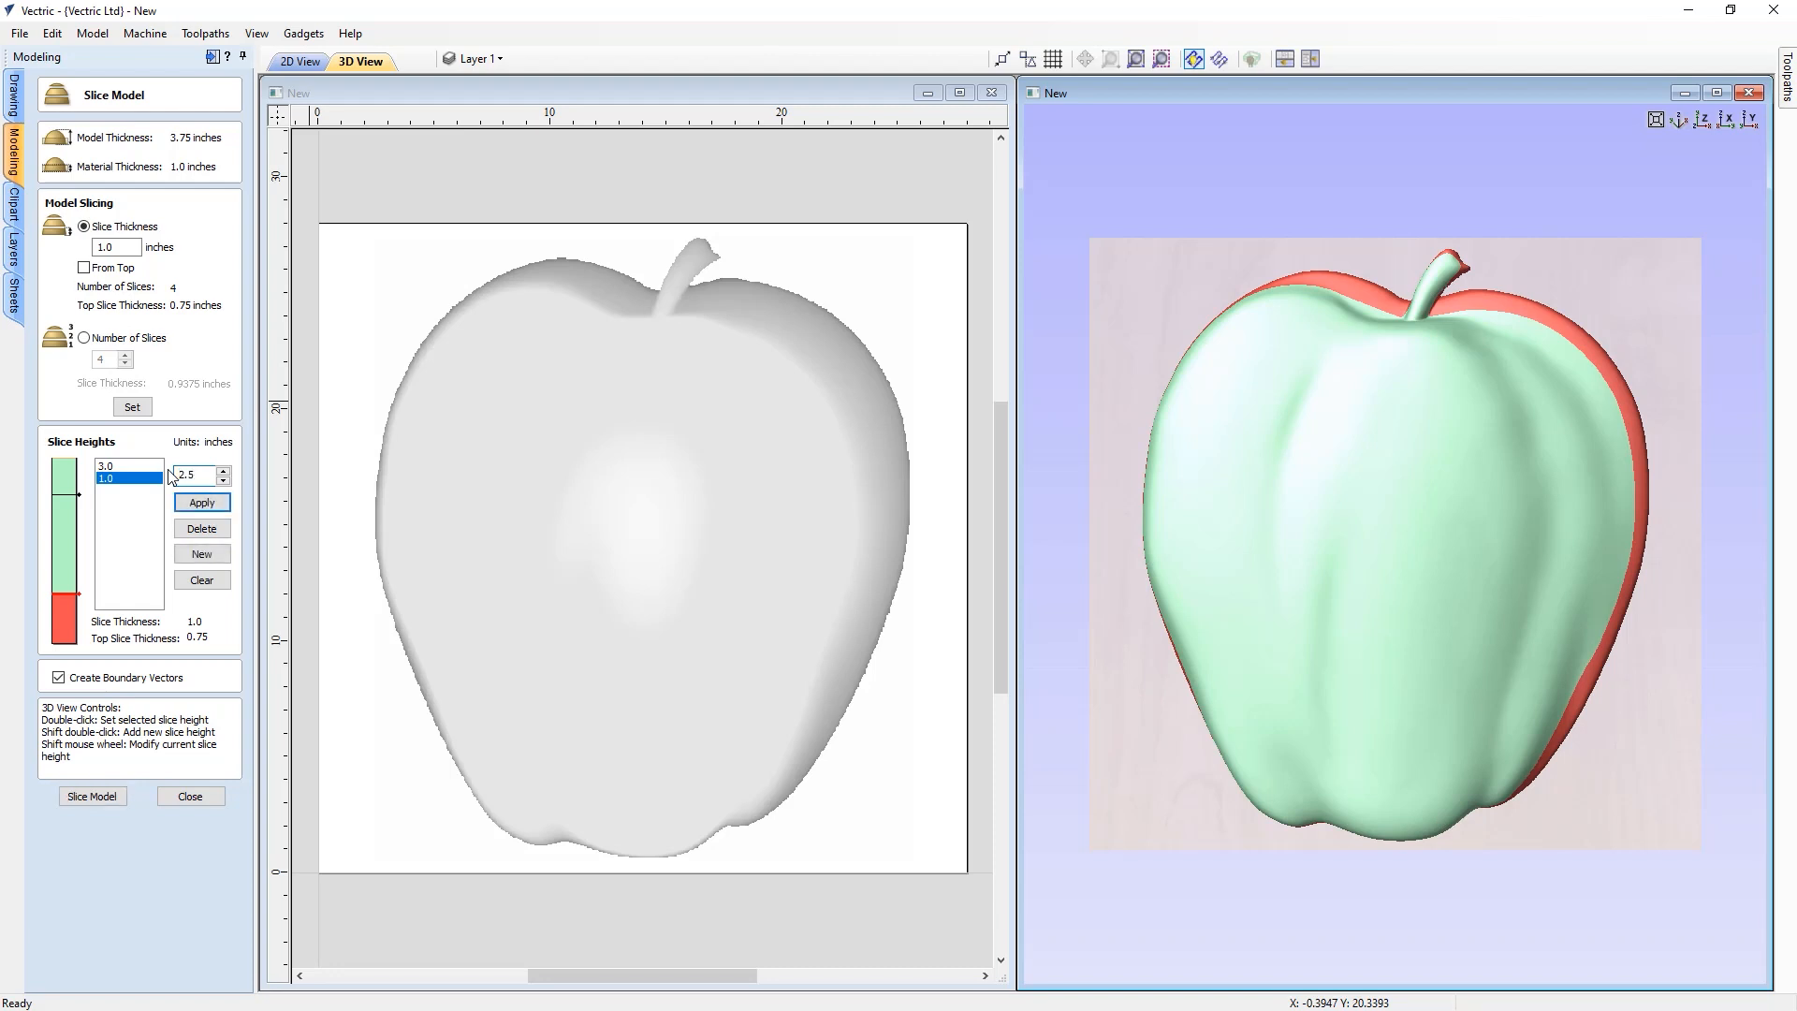
{"action": "left_click", "coordinate": [198, 554]}
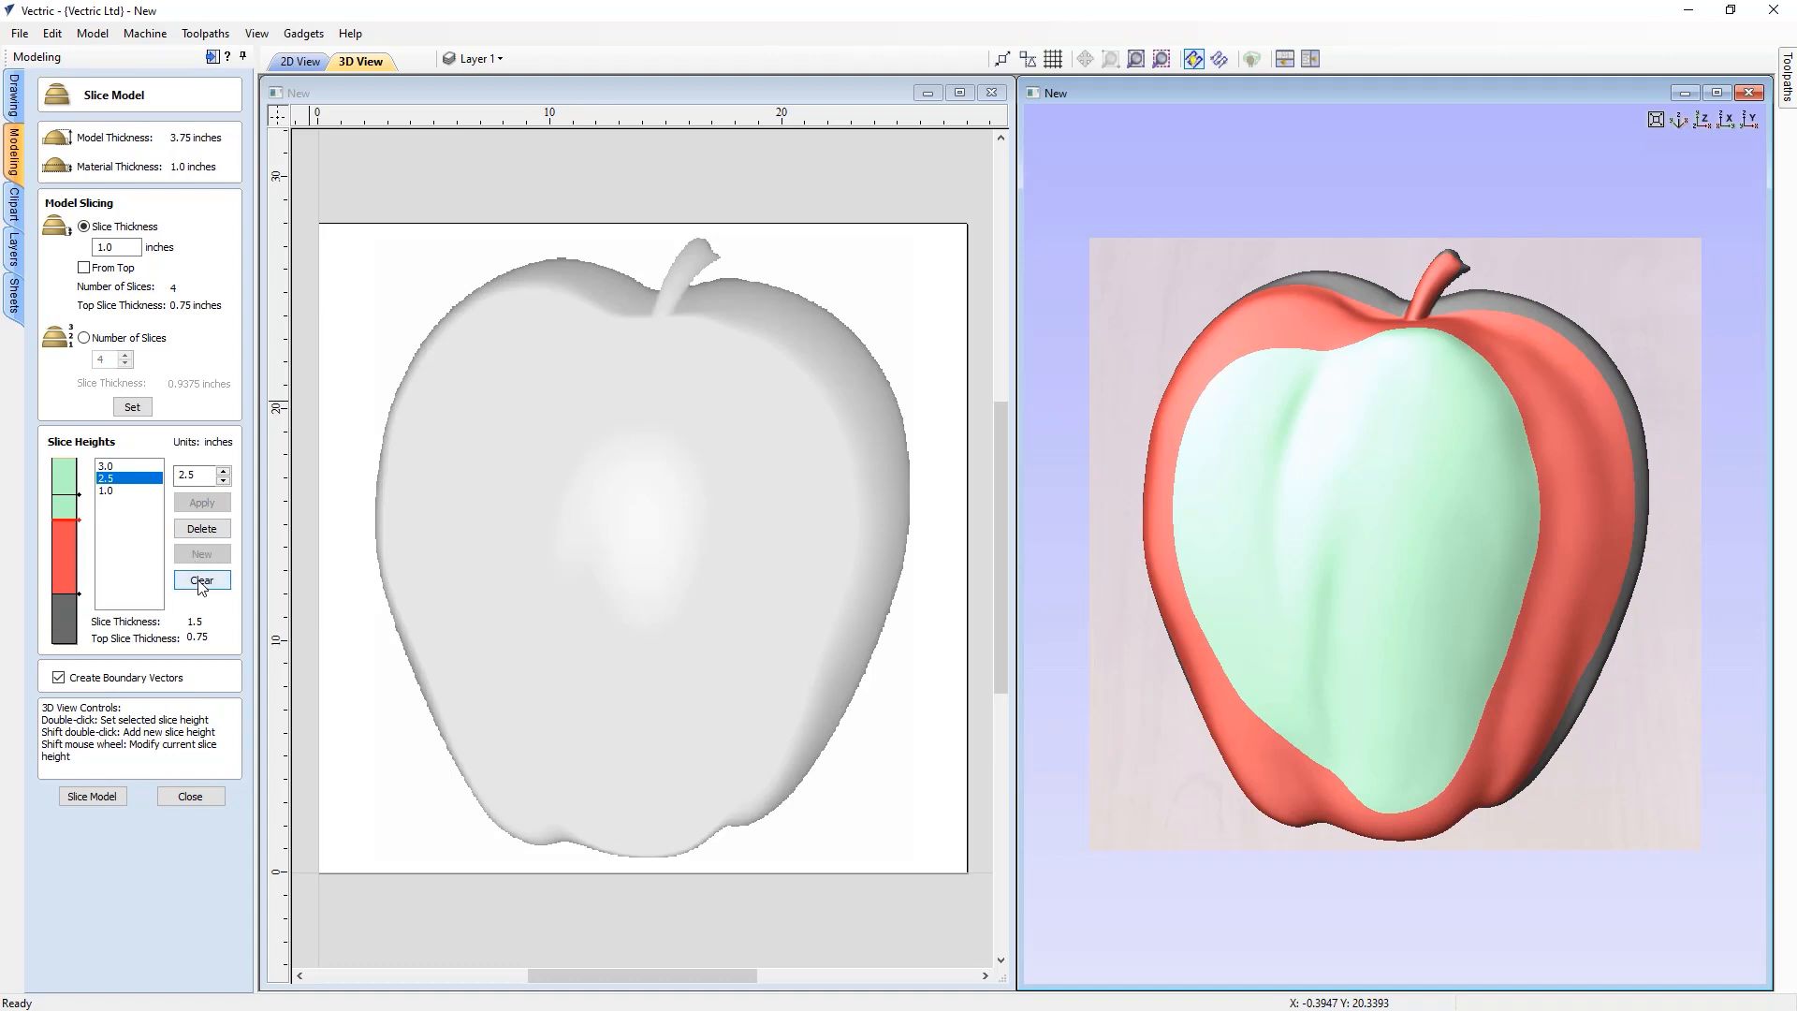
Clear all slice heights, add and remove heights by picking on the slice bar, then reset slices to the 1.0 inch thickness
{"action": "left_click", "coordinate": [201, 581]}
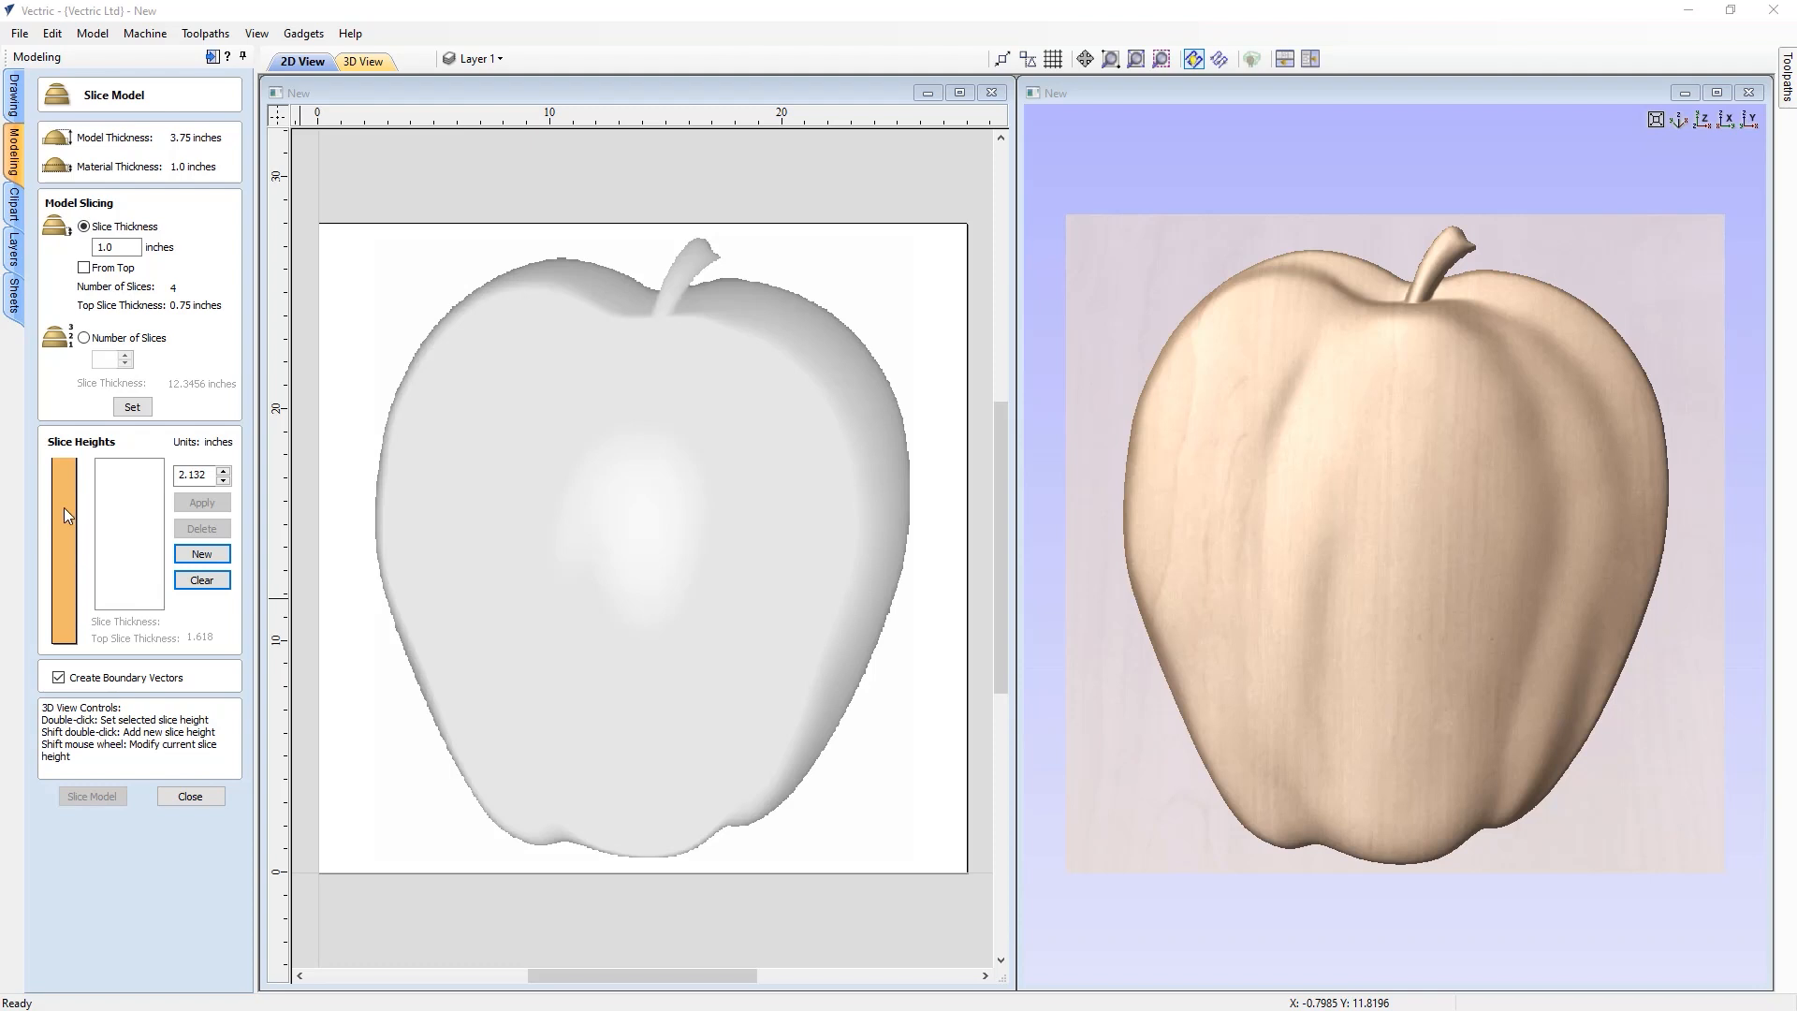
{"action": "double_click", "coordinate": [66, 587]}
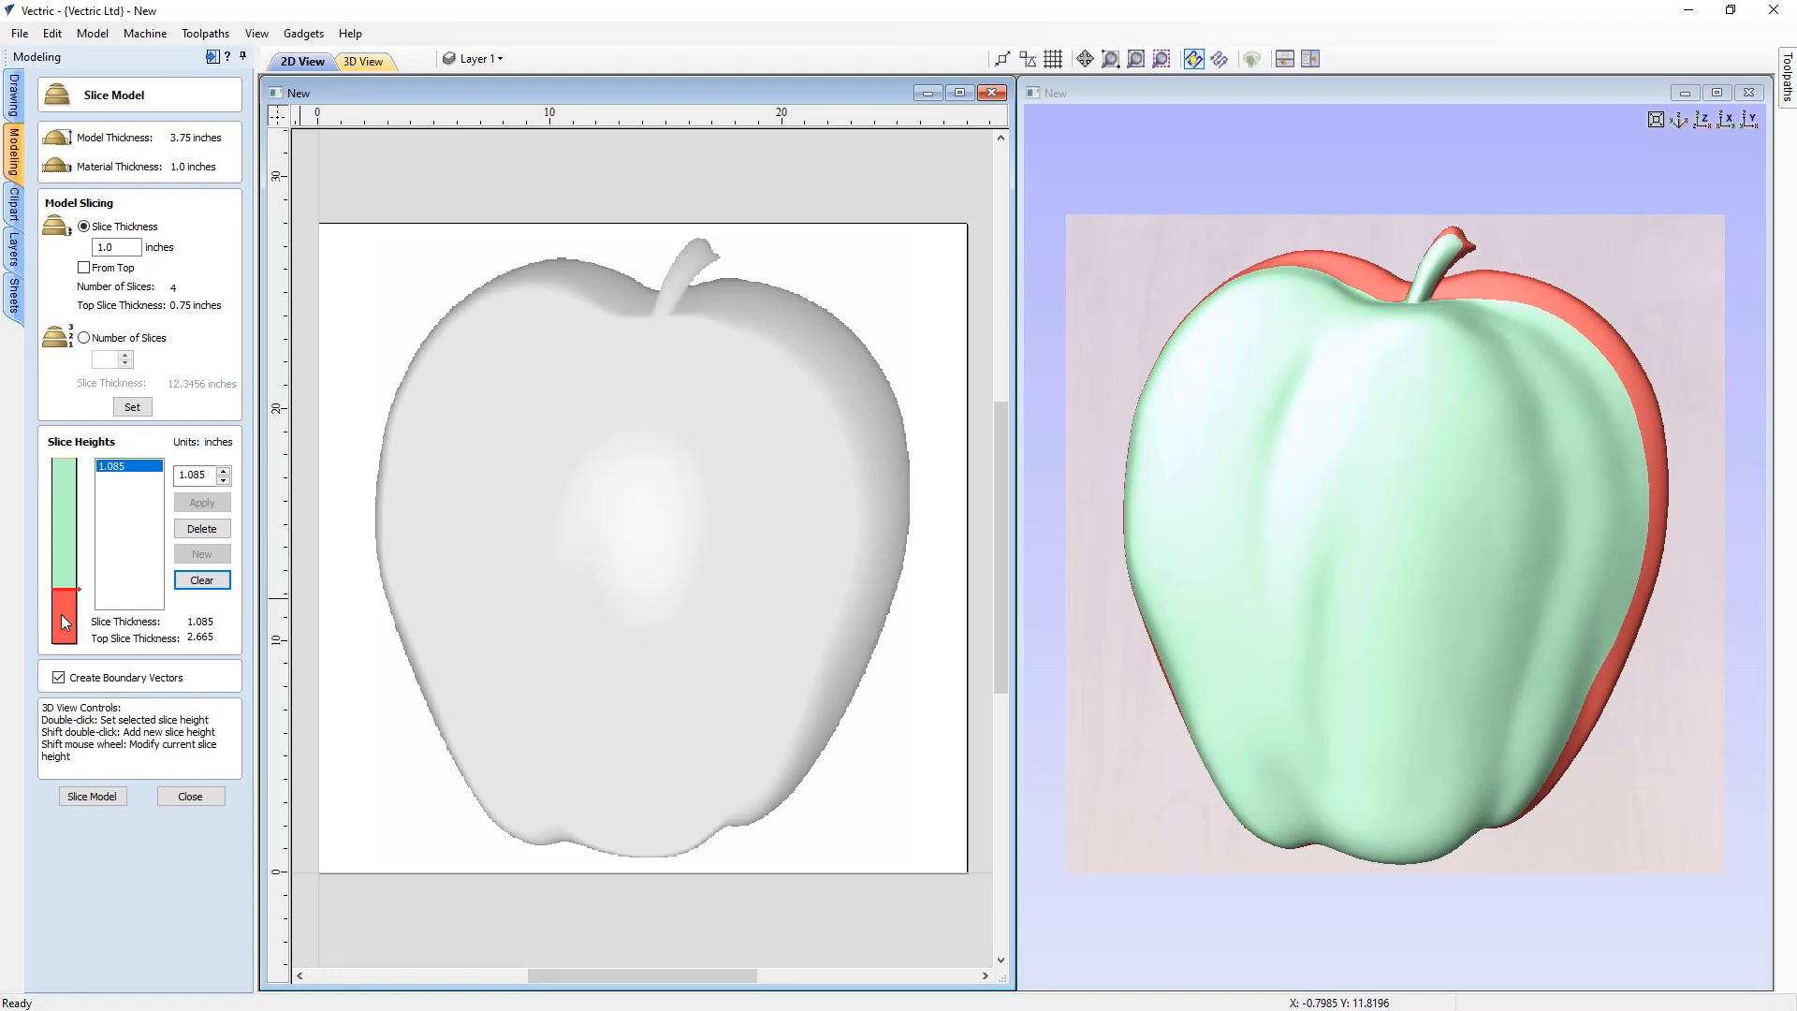
{"action": "double_click", "coordinate": [63, 614], "text": "shift"}
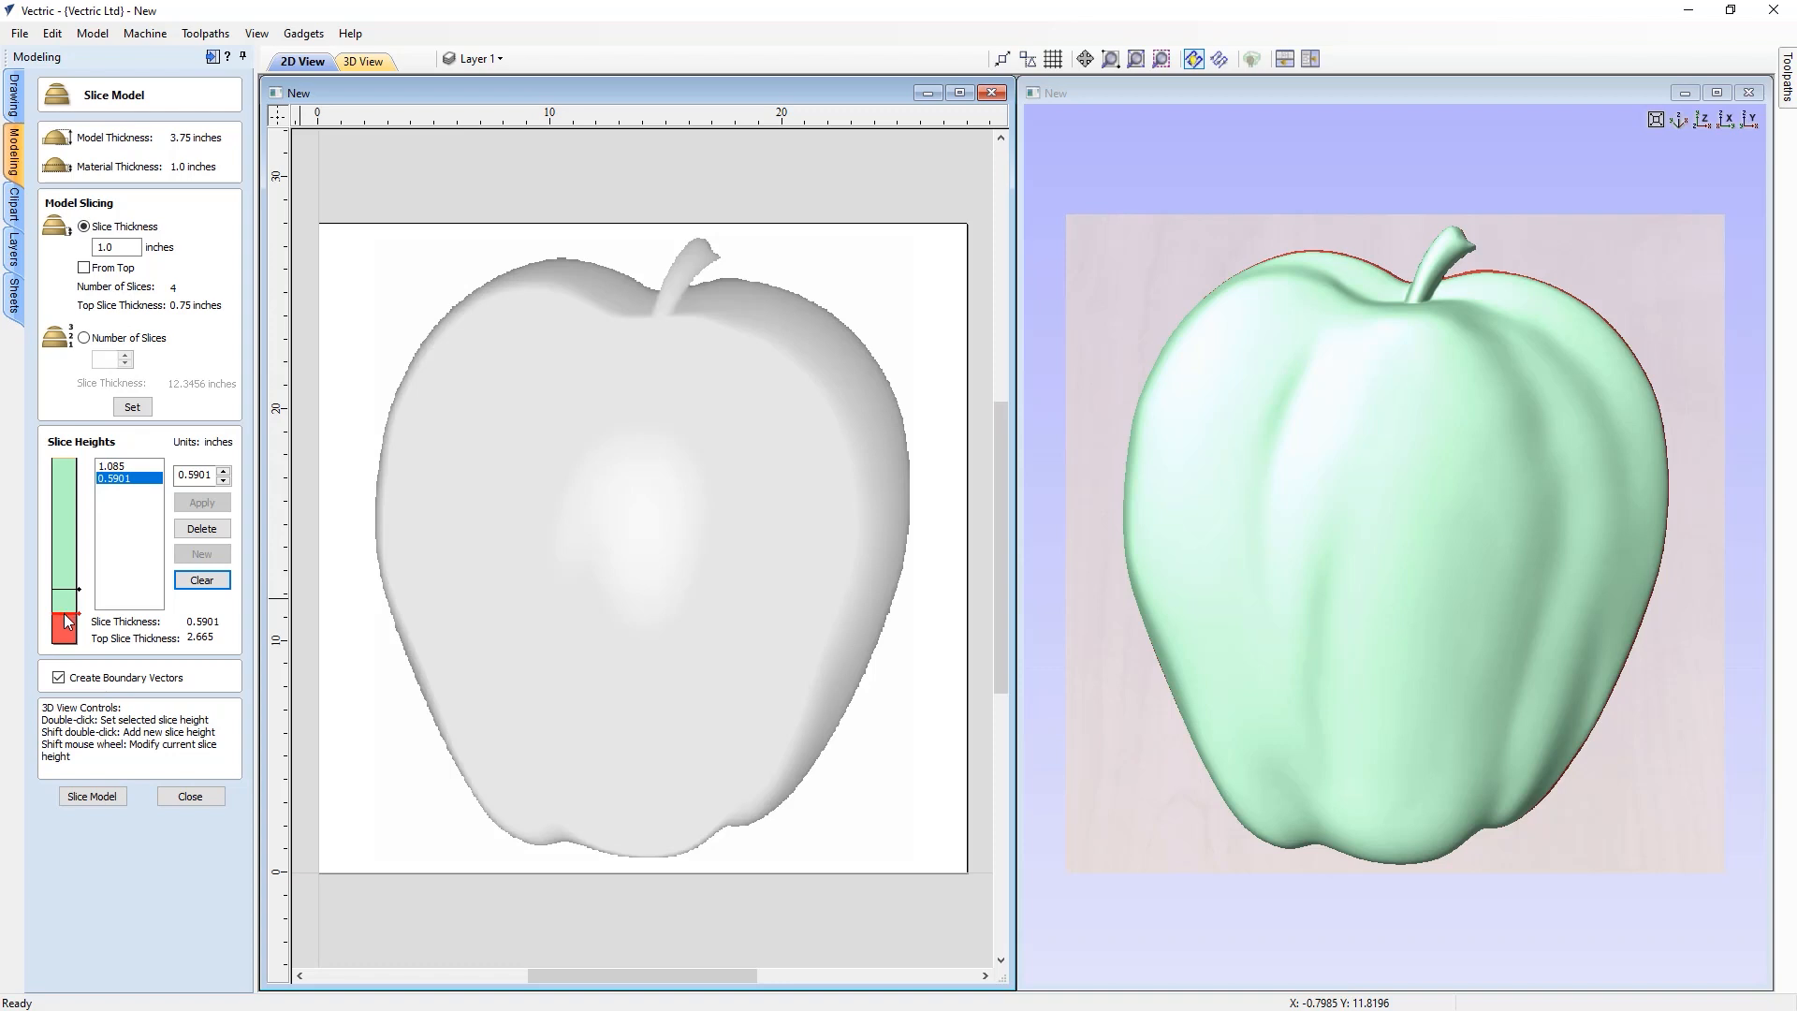
{"action": "key", "text": "Delete"}
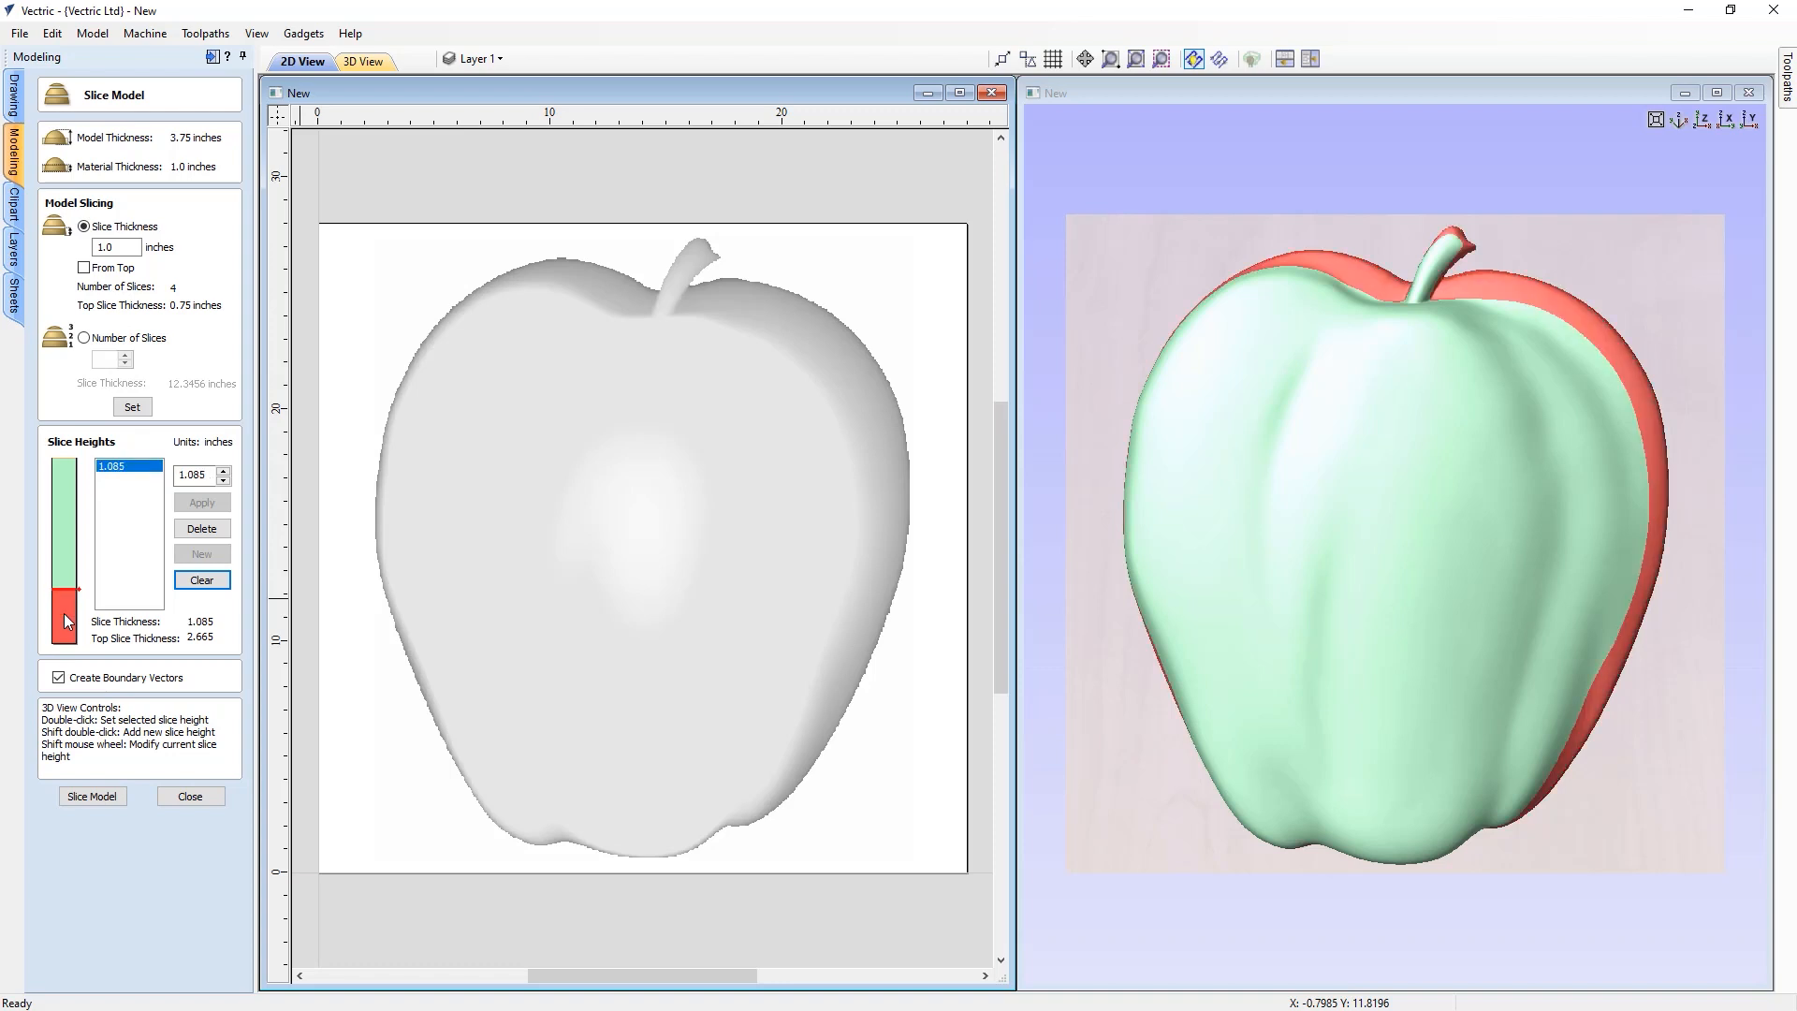
{"action": "double_click", "coordinate": [61, 525]}
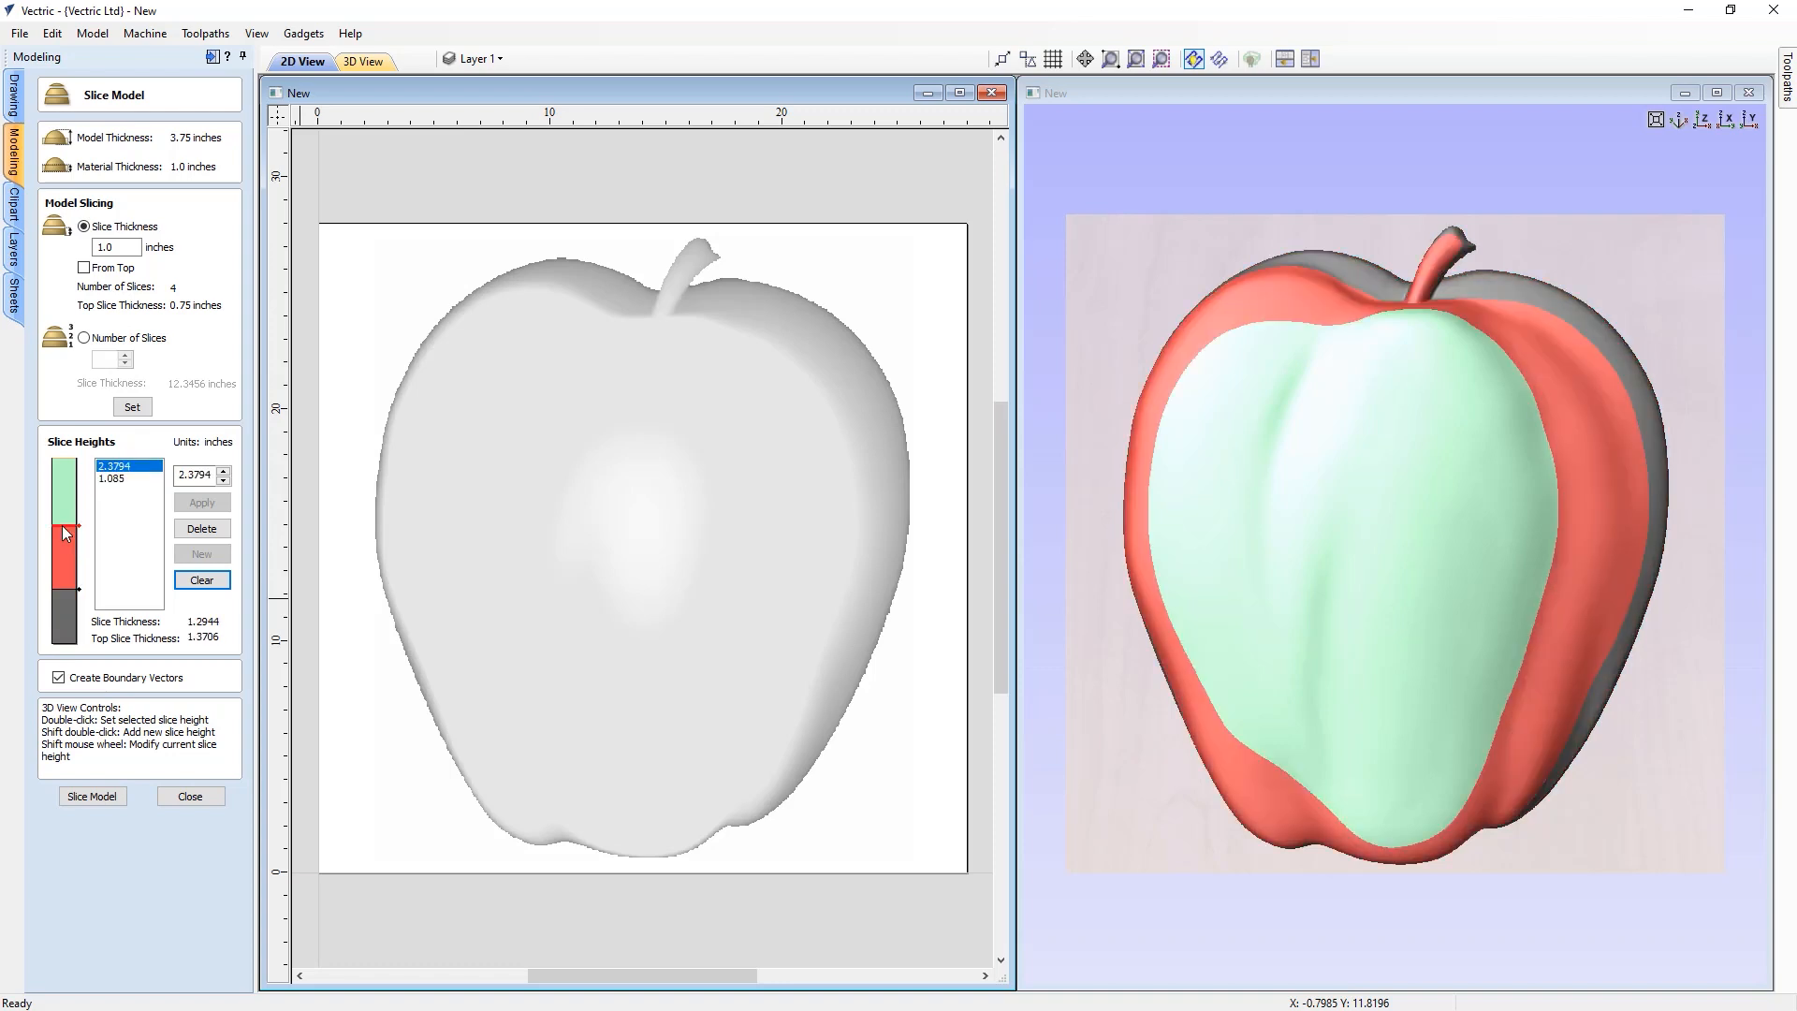
{"action": "double_click", "coordinate": [65, 485]}
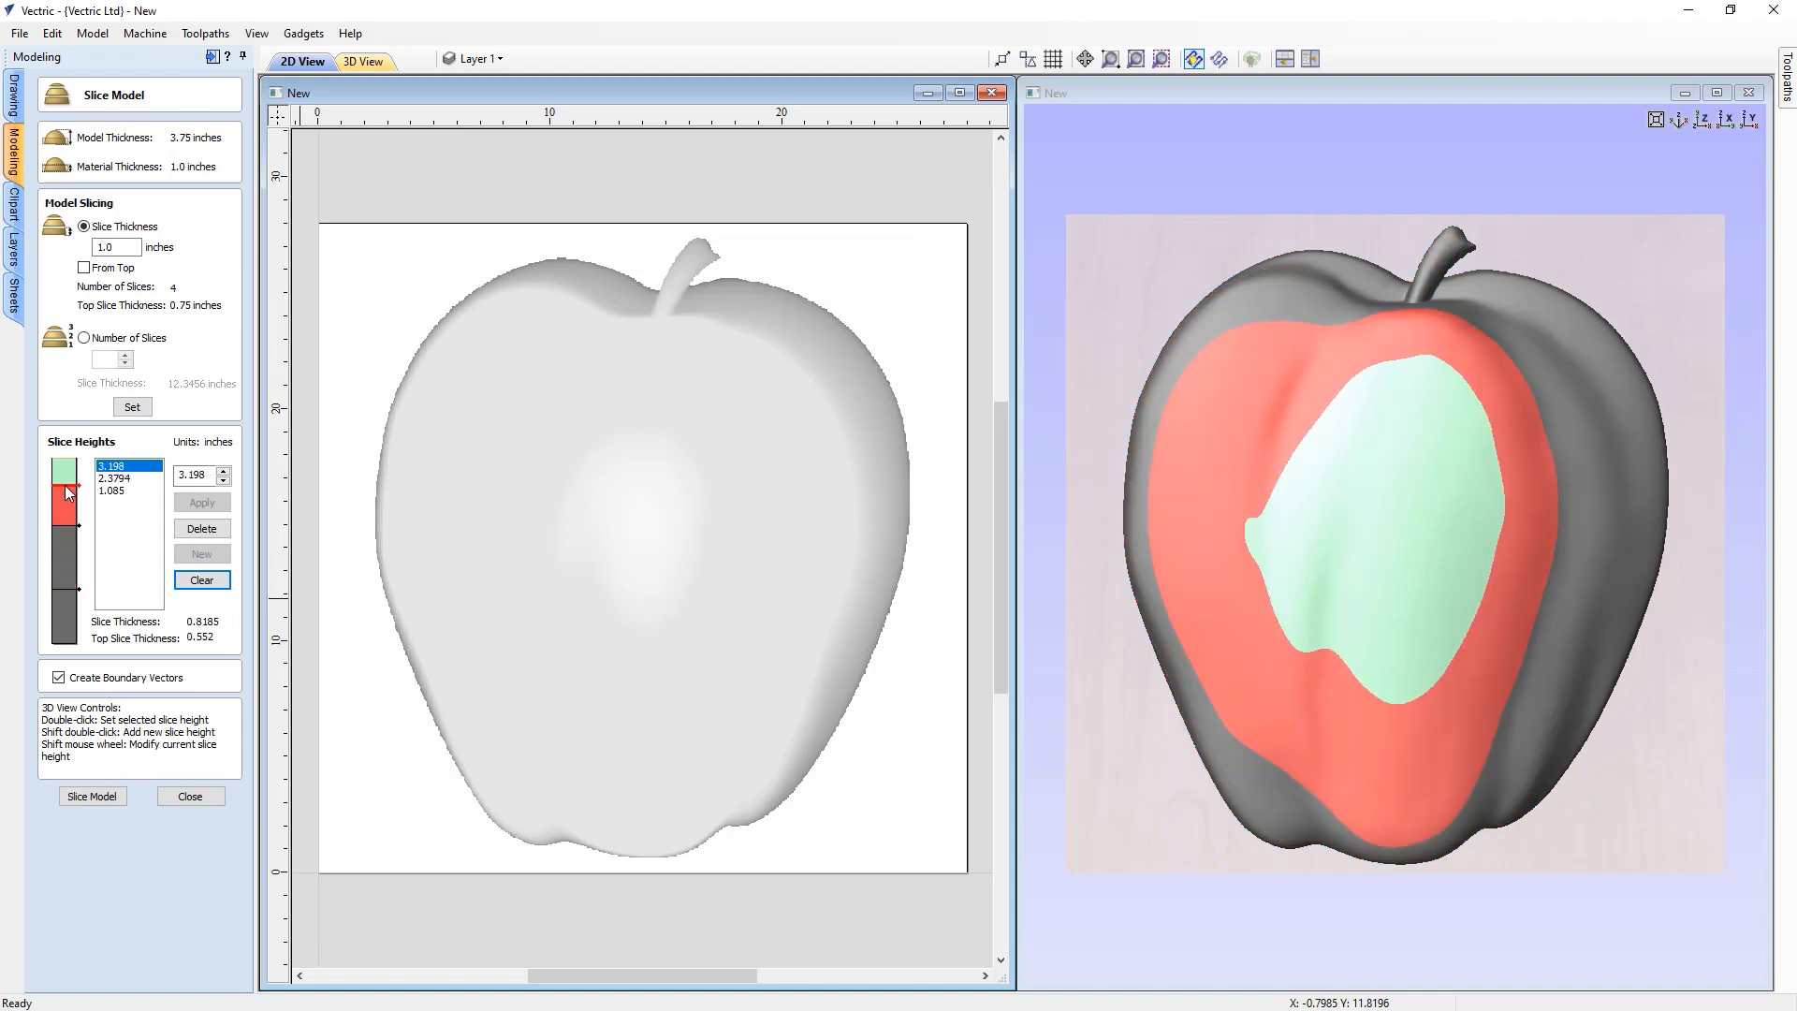
{"action": "left_click", "coordinate": [66, 589]}
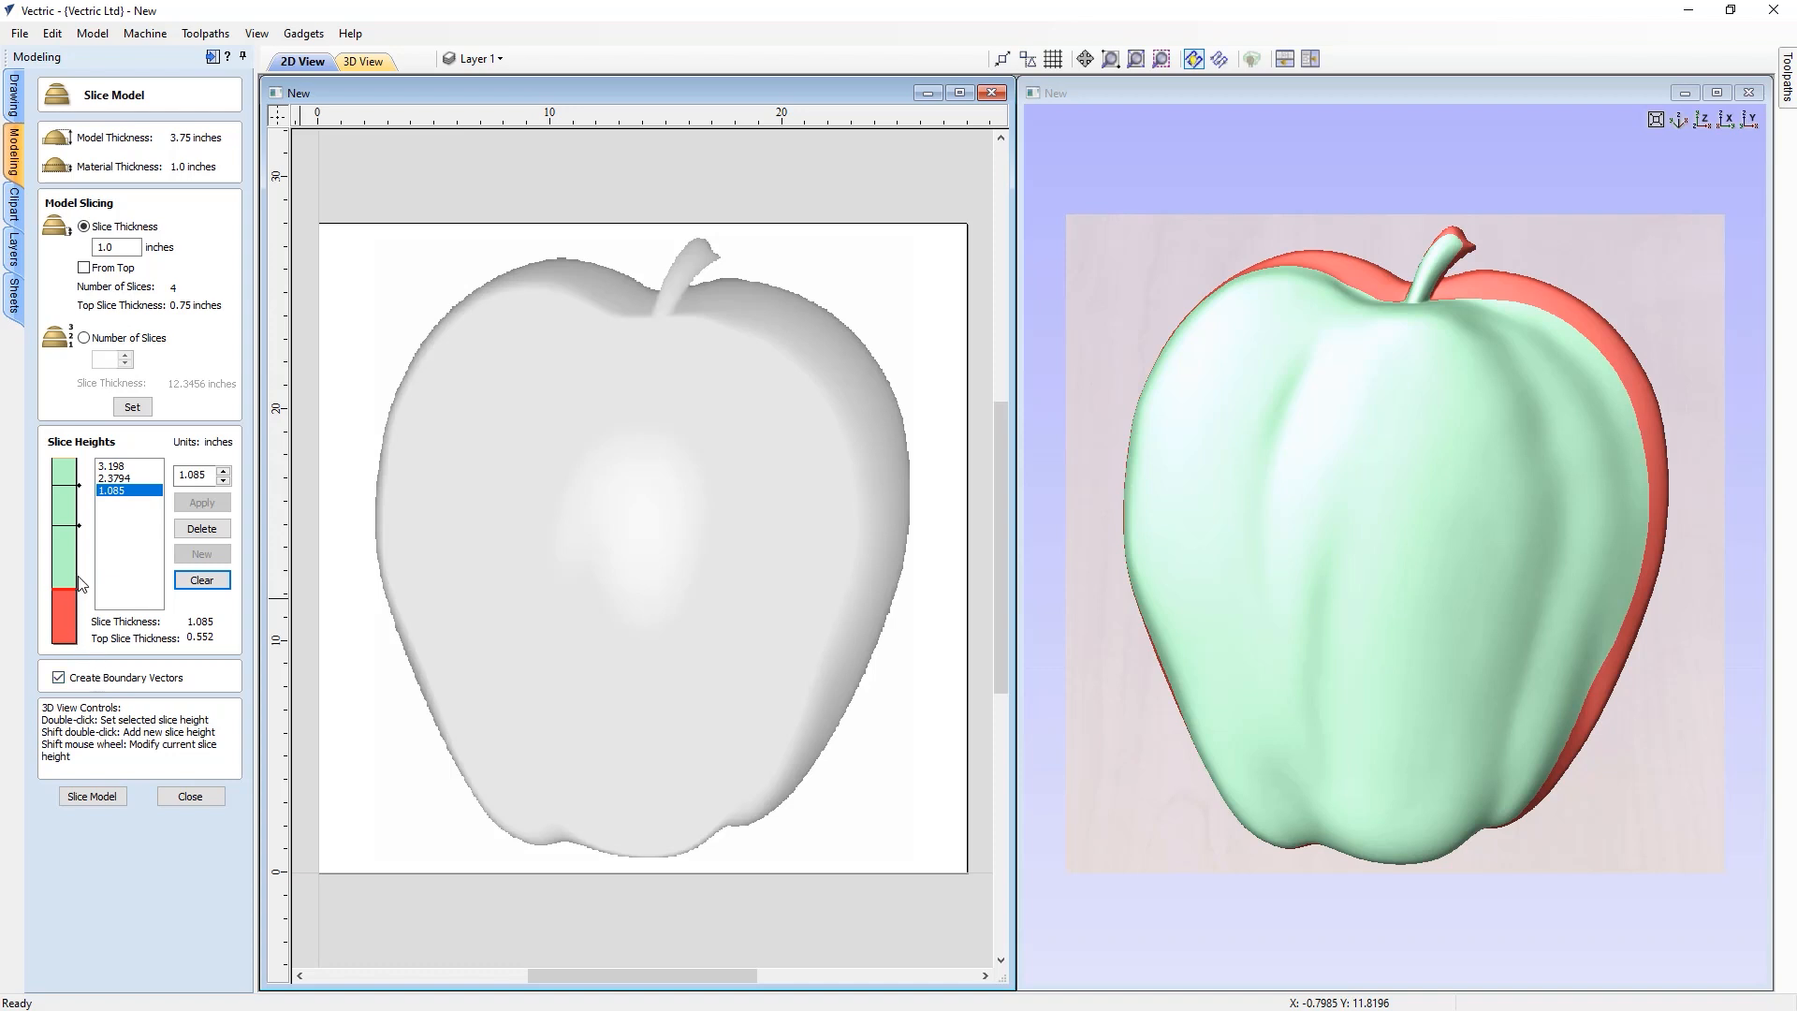
{"action": "left_click", "coordinate": [132, 408]}
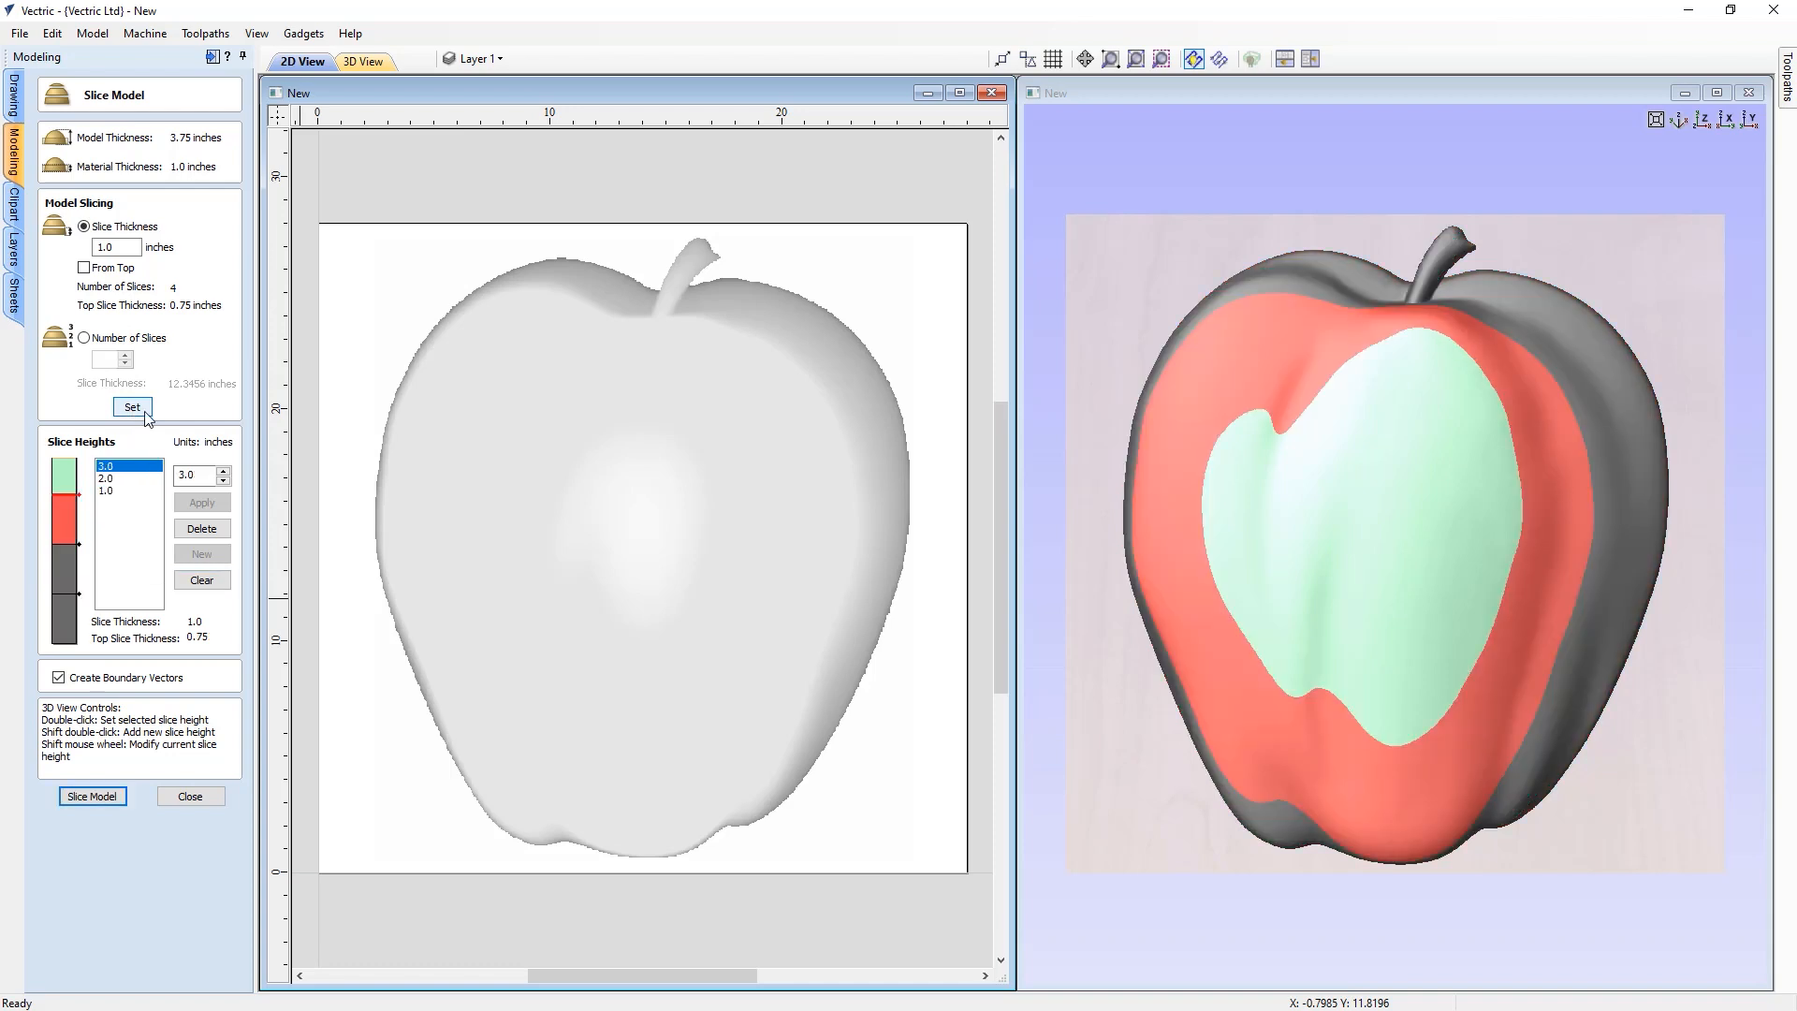
Slice the apple model into layers using the 3.0, 2.0 and 1.0 inch slice heights
{"action": "key", "text": "F3"}
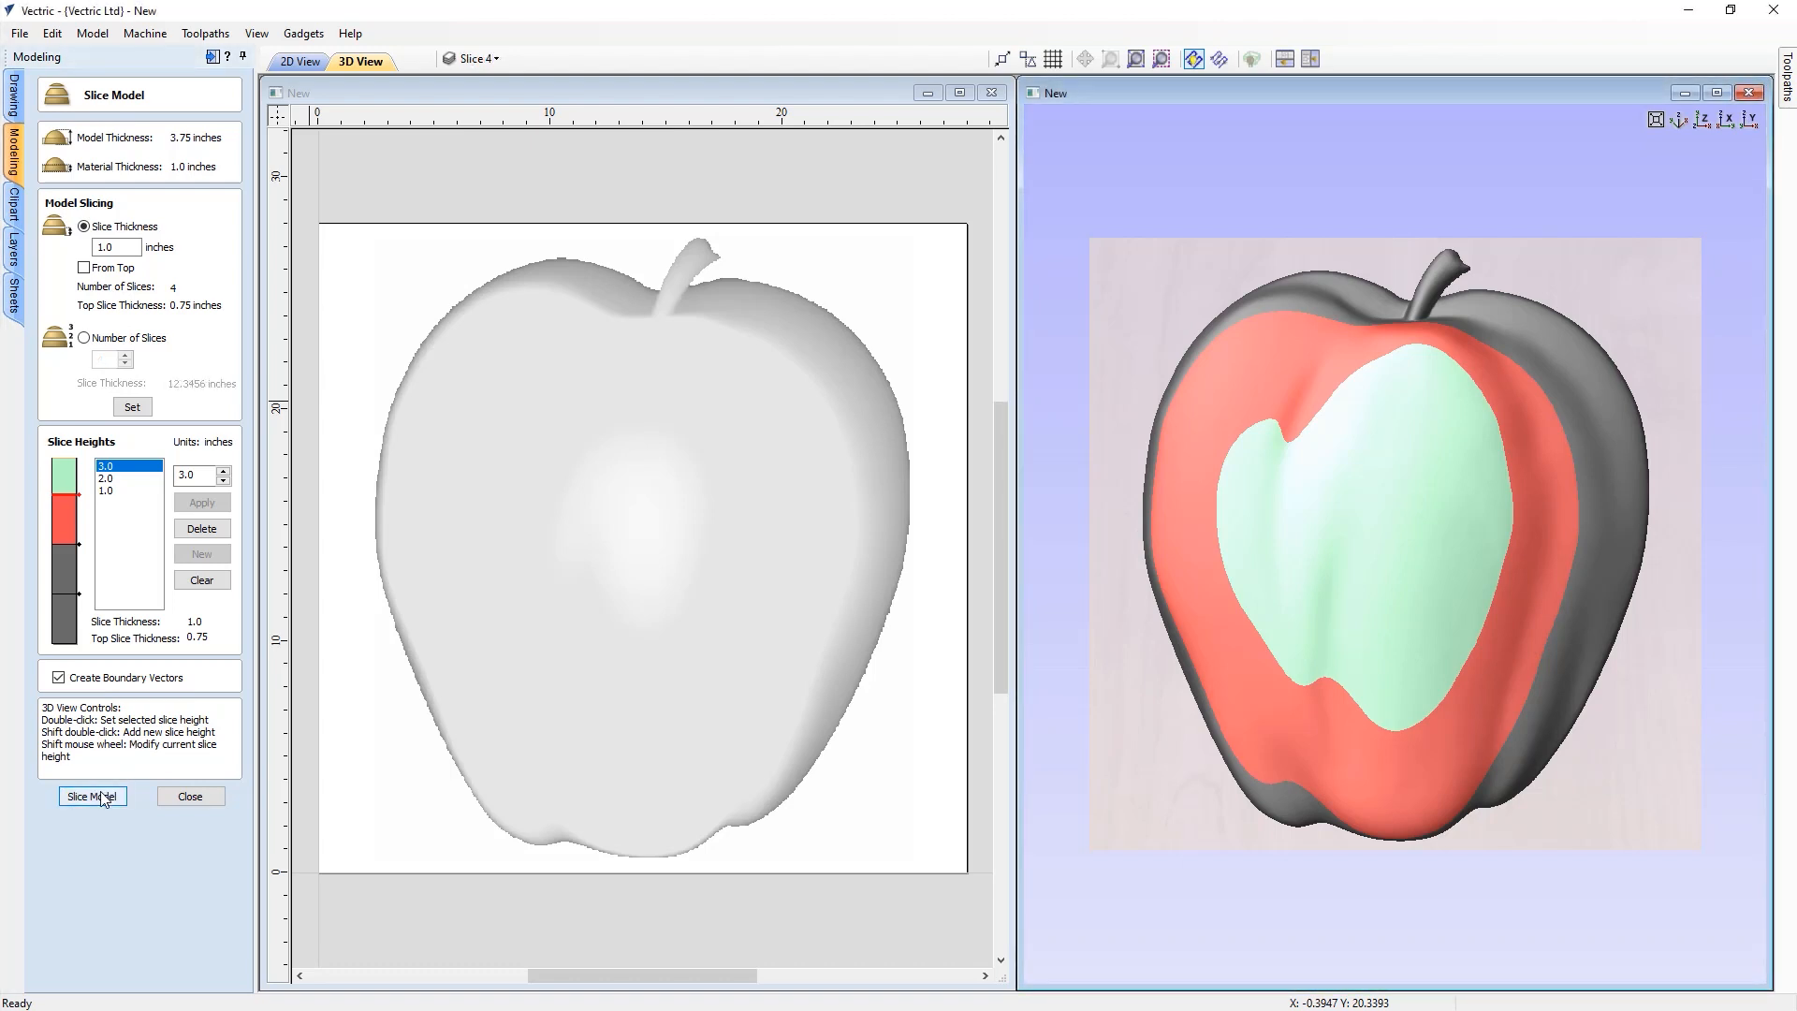
{"action": "left_click", "coordinate": [94, 797]}
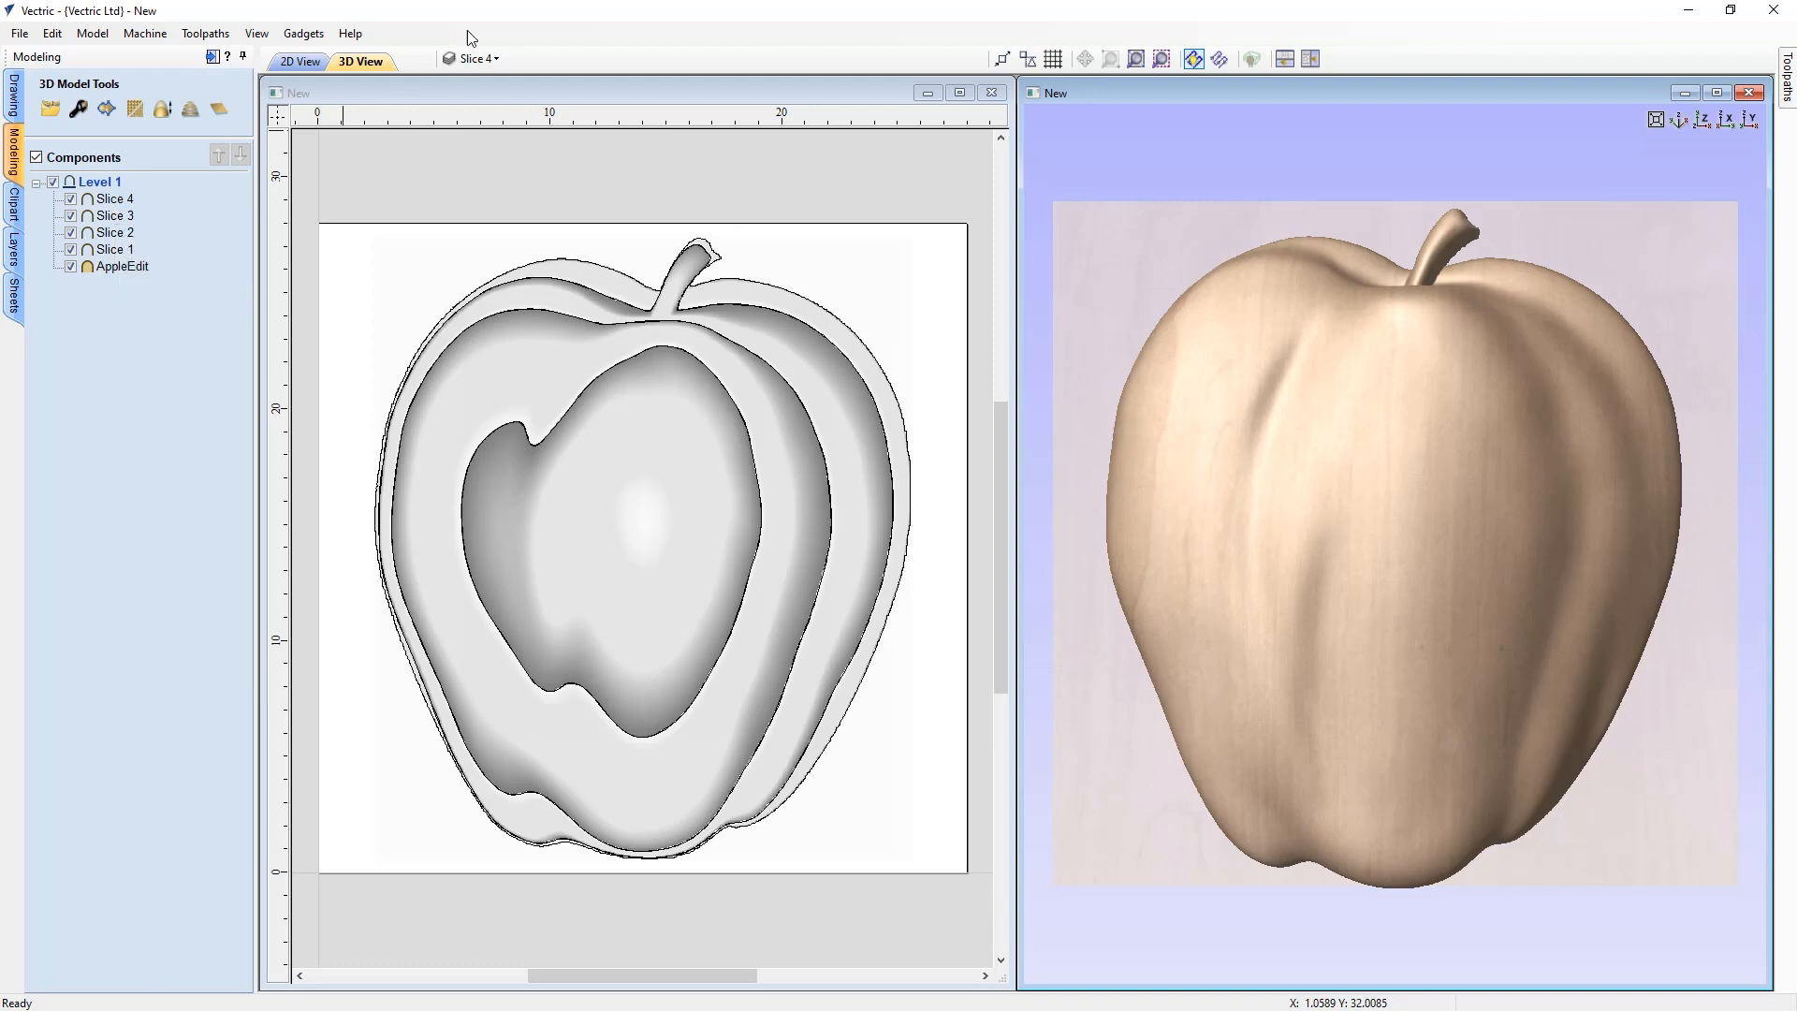
Delete the original AppleEdit component, keeping the four slice components
{"action": "left_click", "coordinate": [488, 58]}
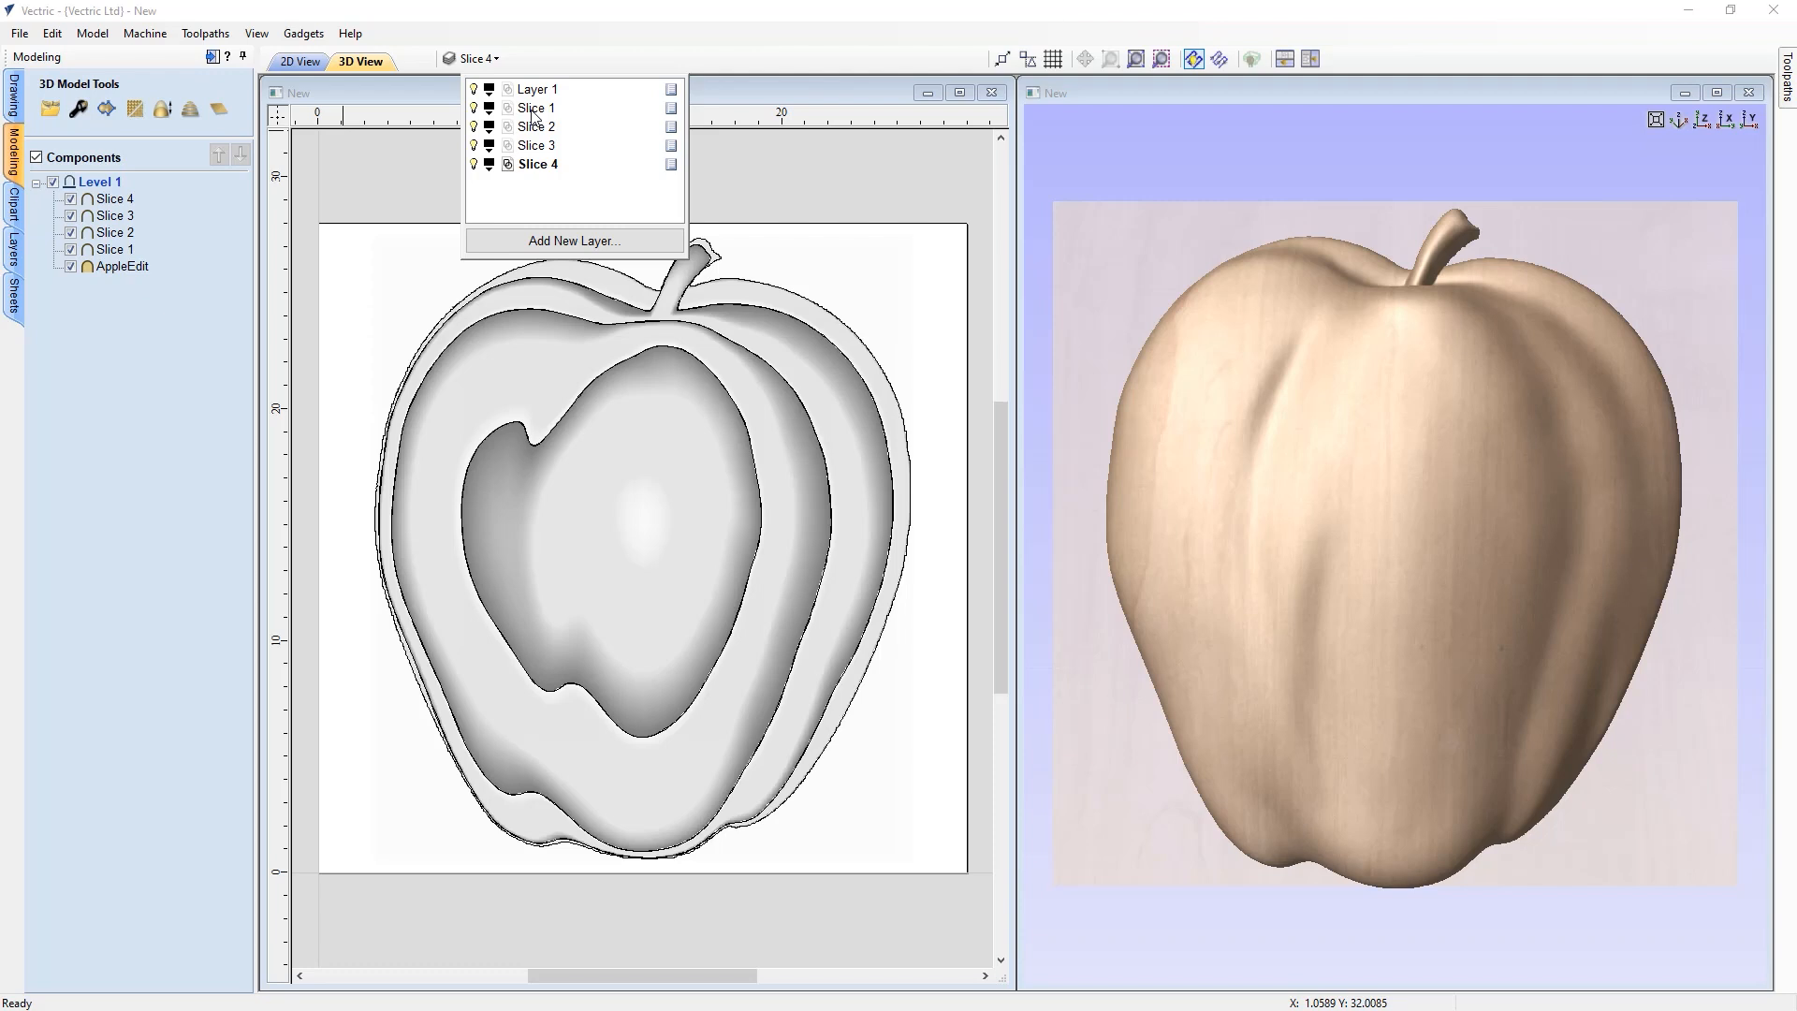
{"action": "left_click", "coordinate": [144, 318]}
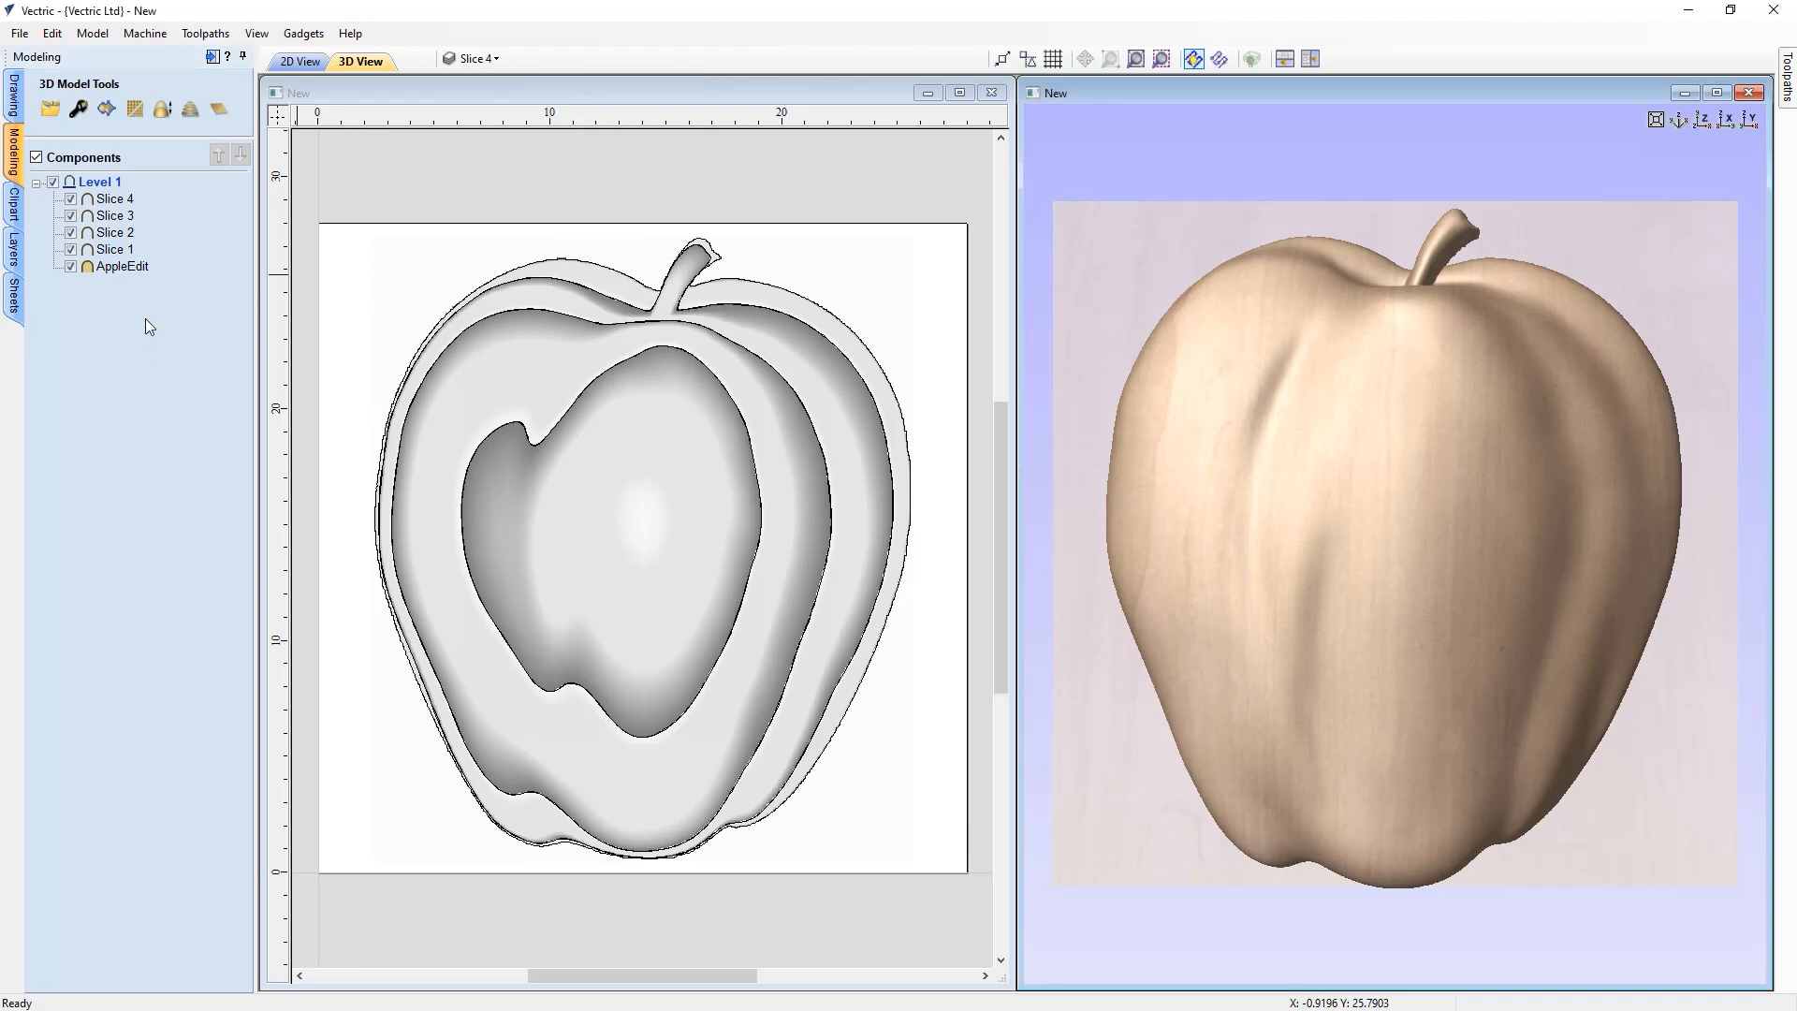
{"action": "right_click", "coordinate": [111, 271]}
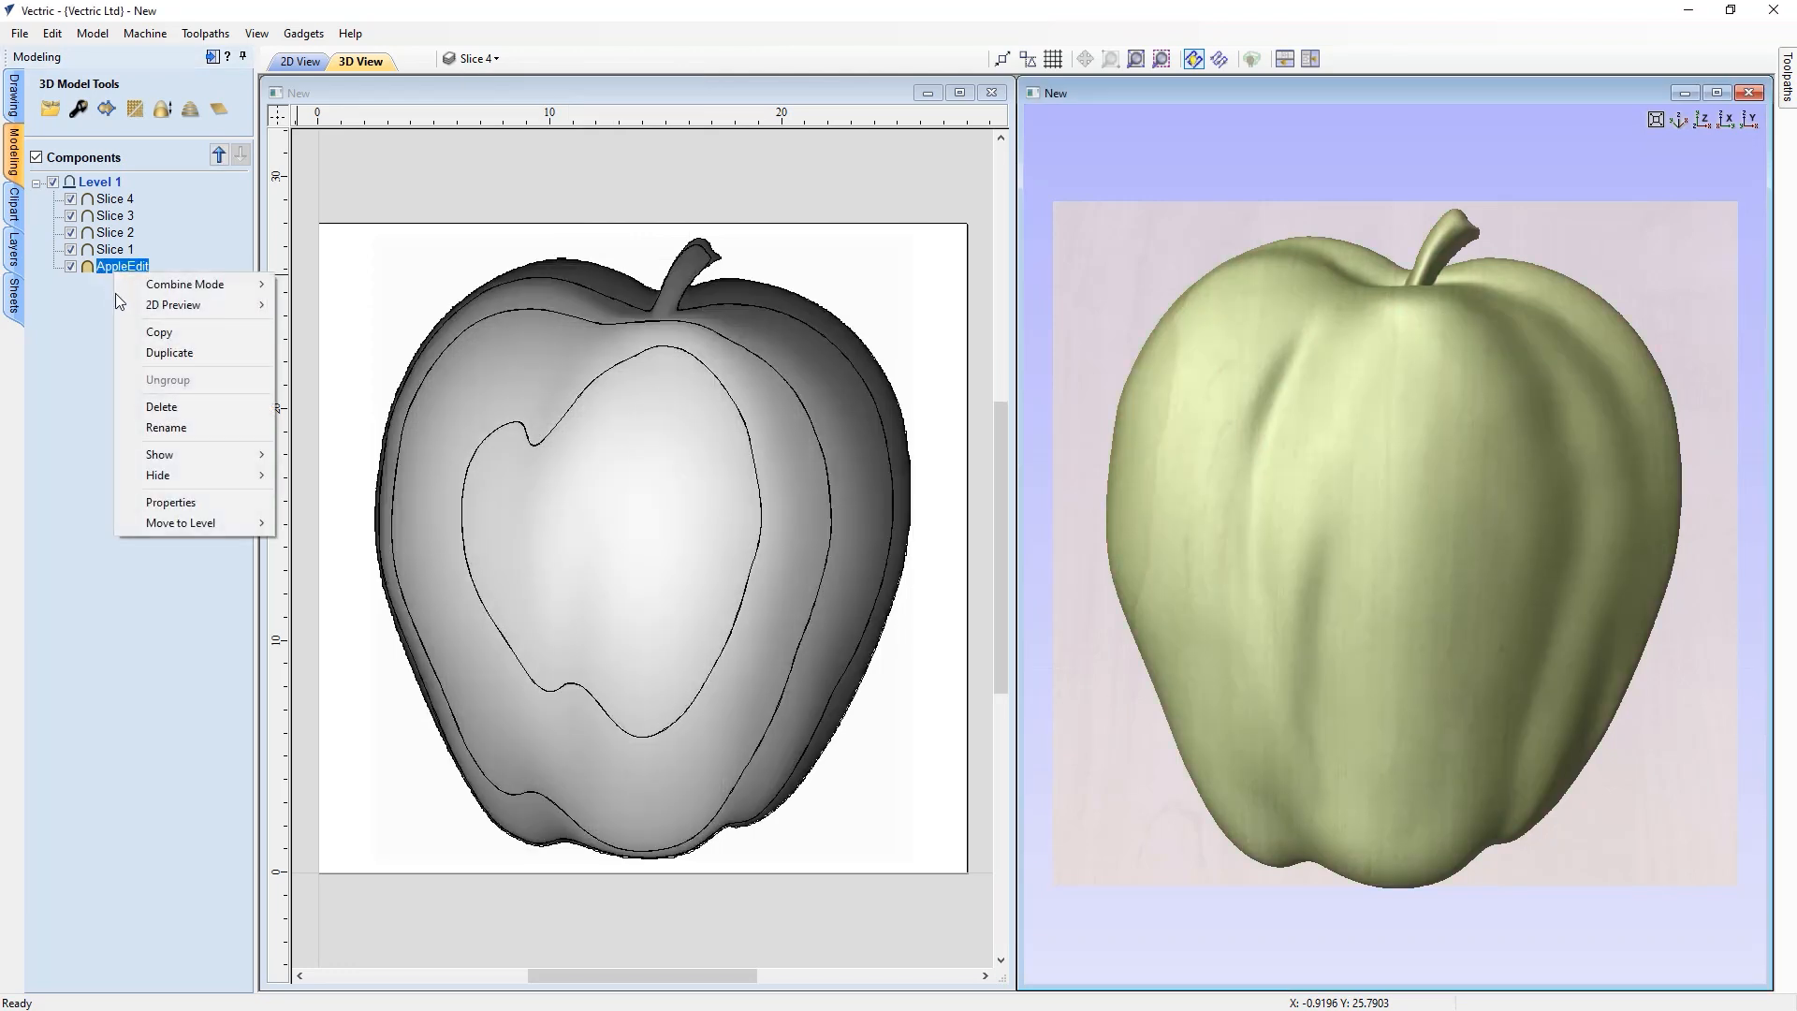
{"action": "left_click", "coordinate": [141, 414]}
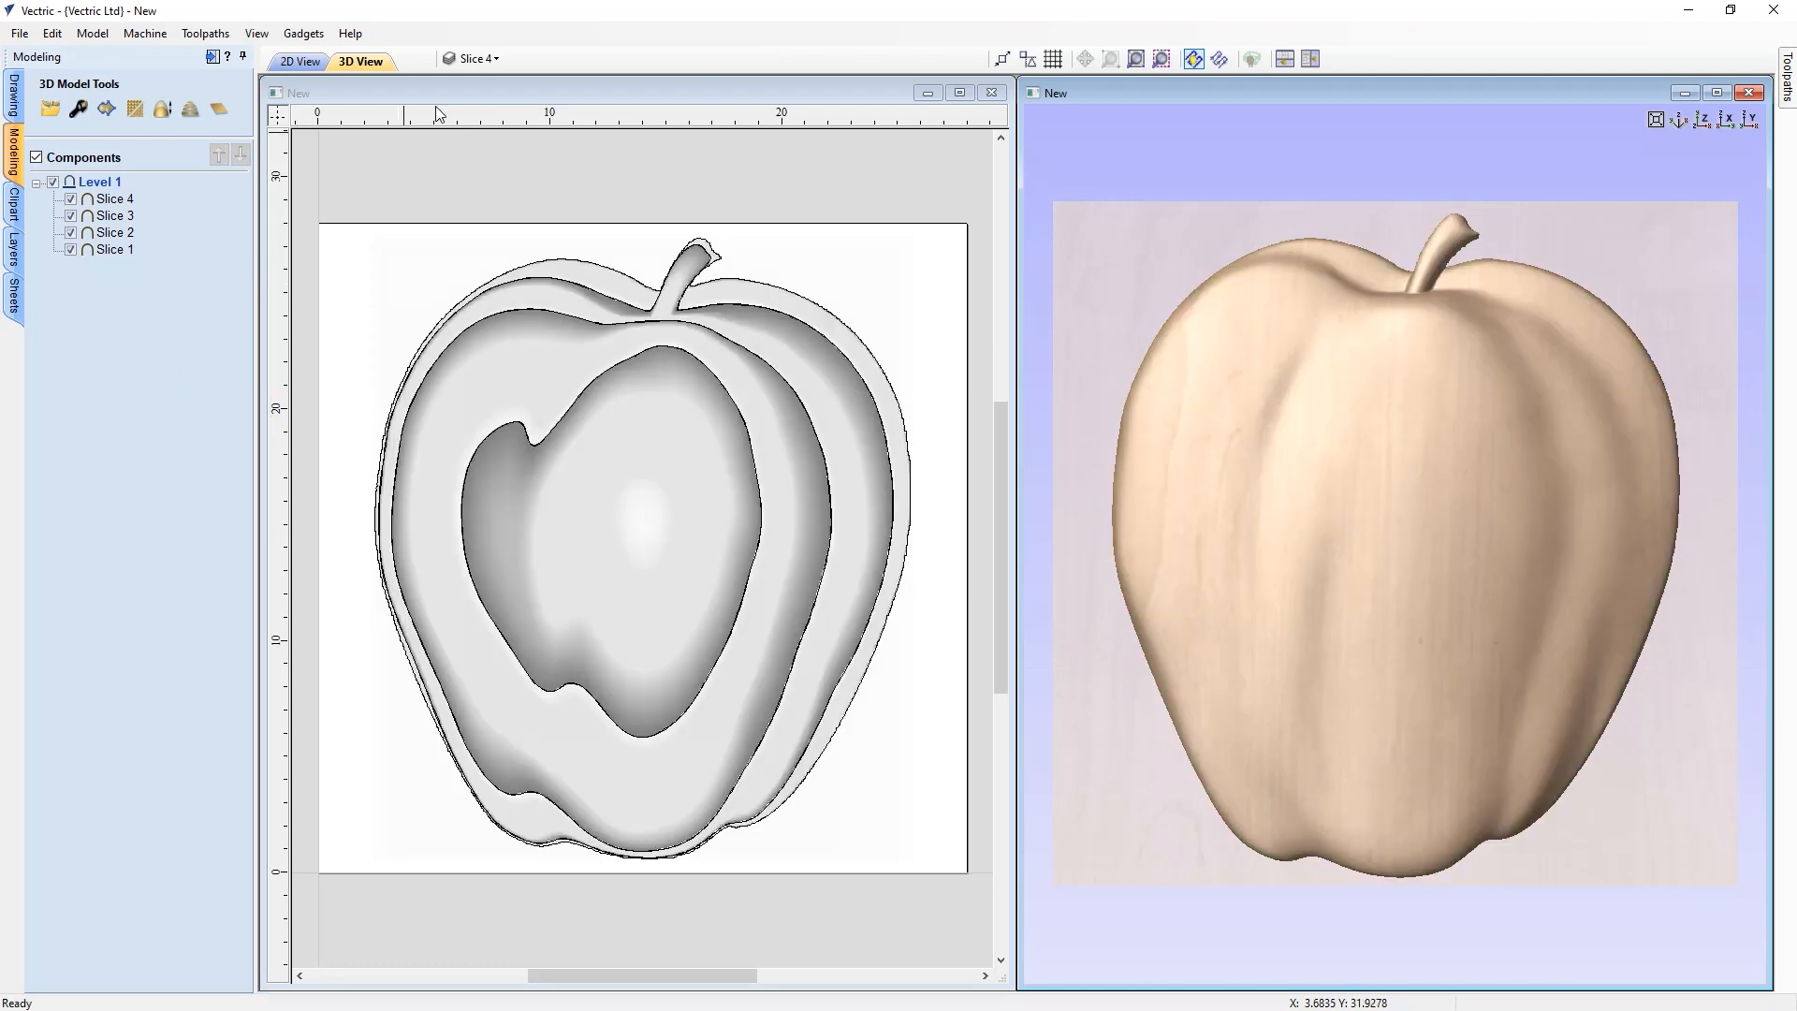
Delete the unused Layer 1 from the layer list
{"action": "left_click", "coordinate": [496, 58]}
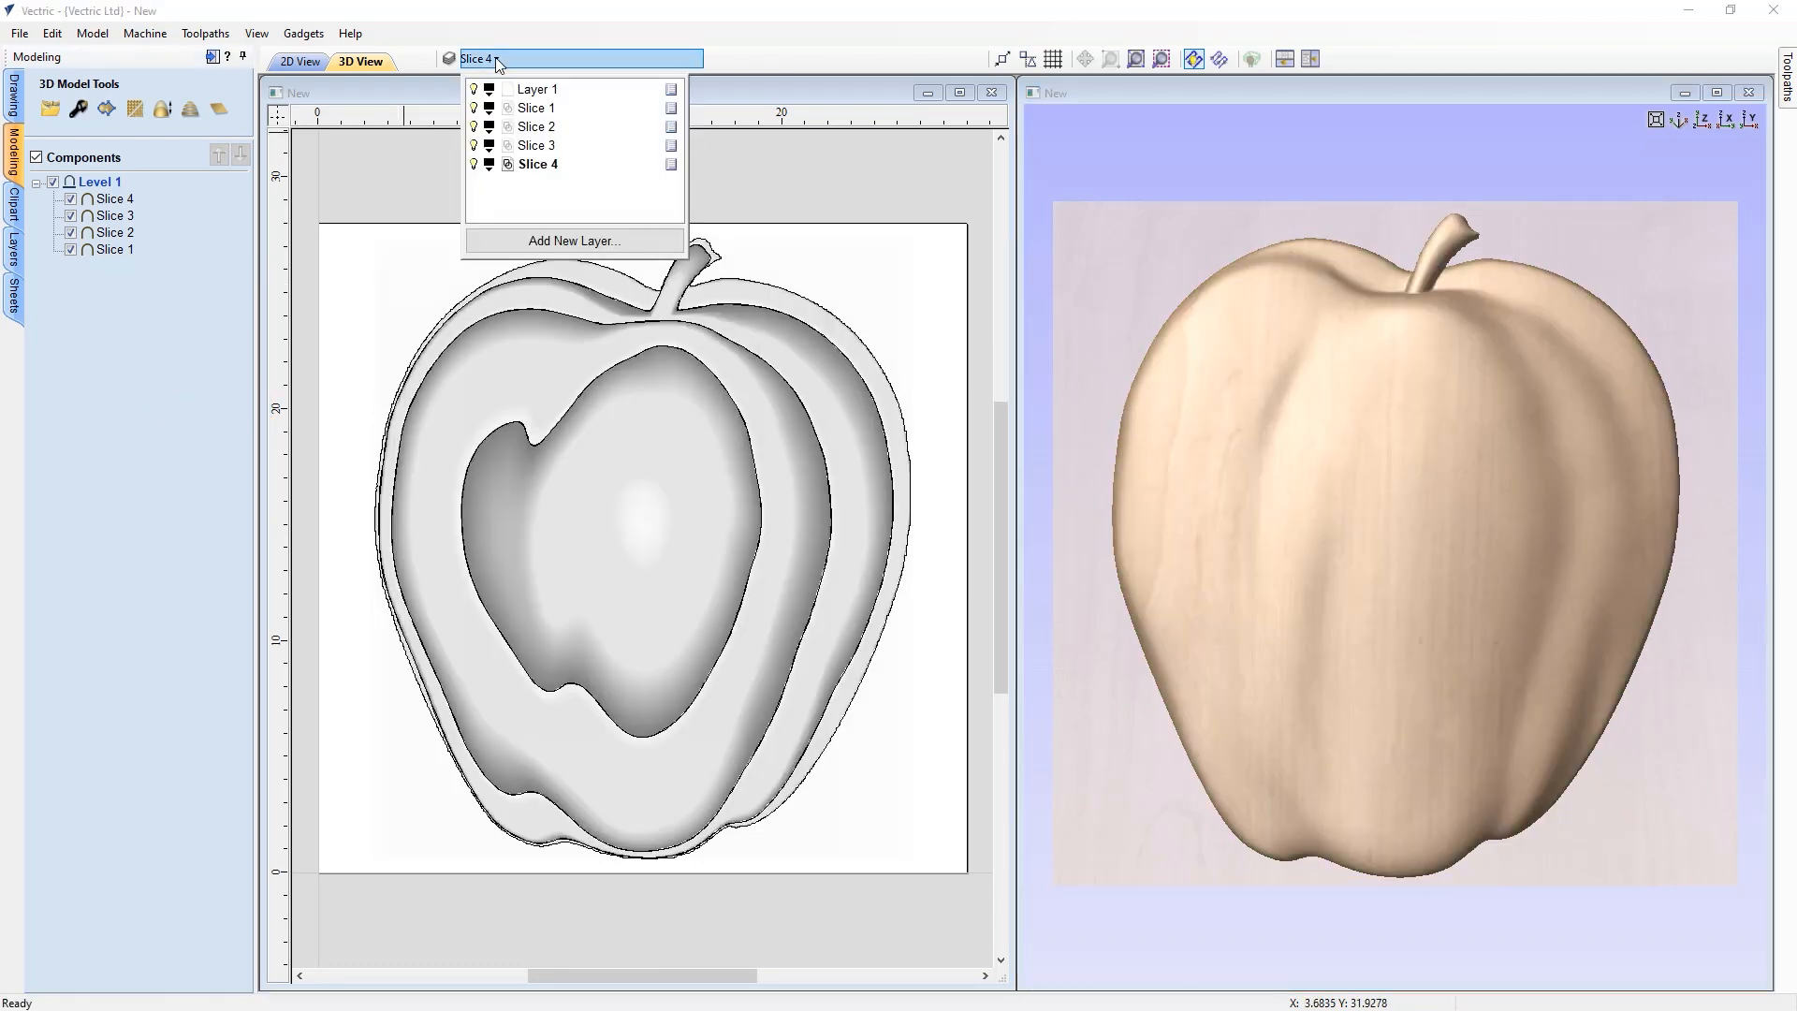
{"action": "right_click", "coordinate": [544, 88]}
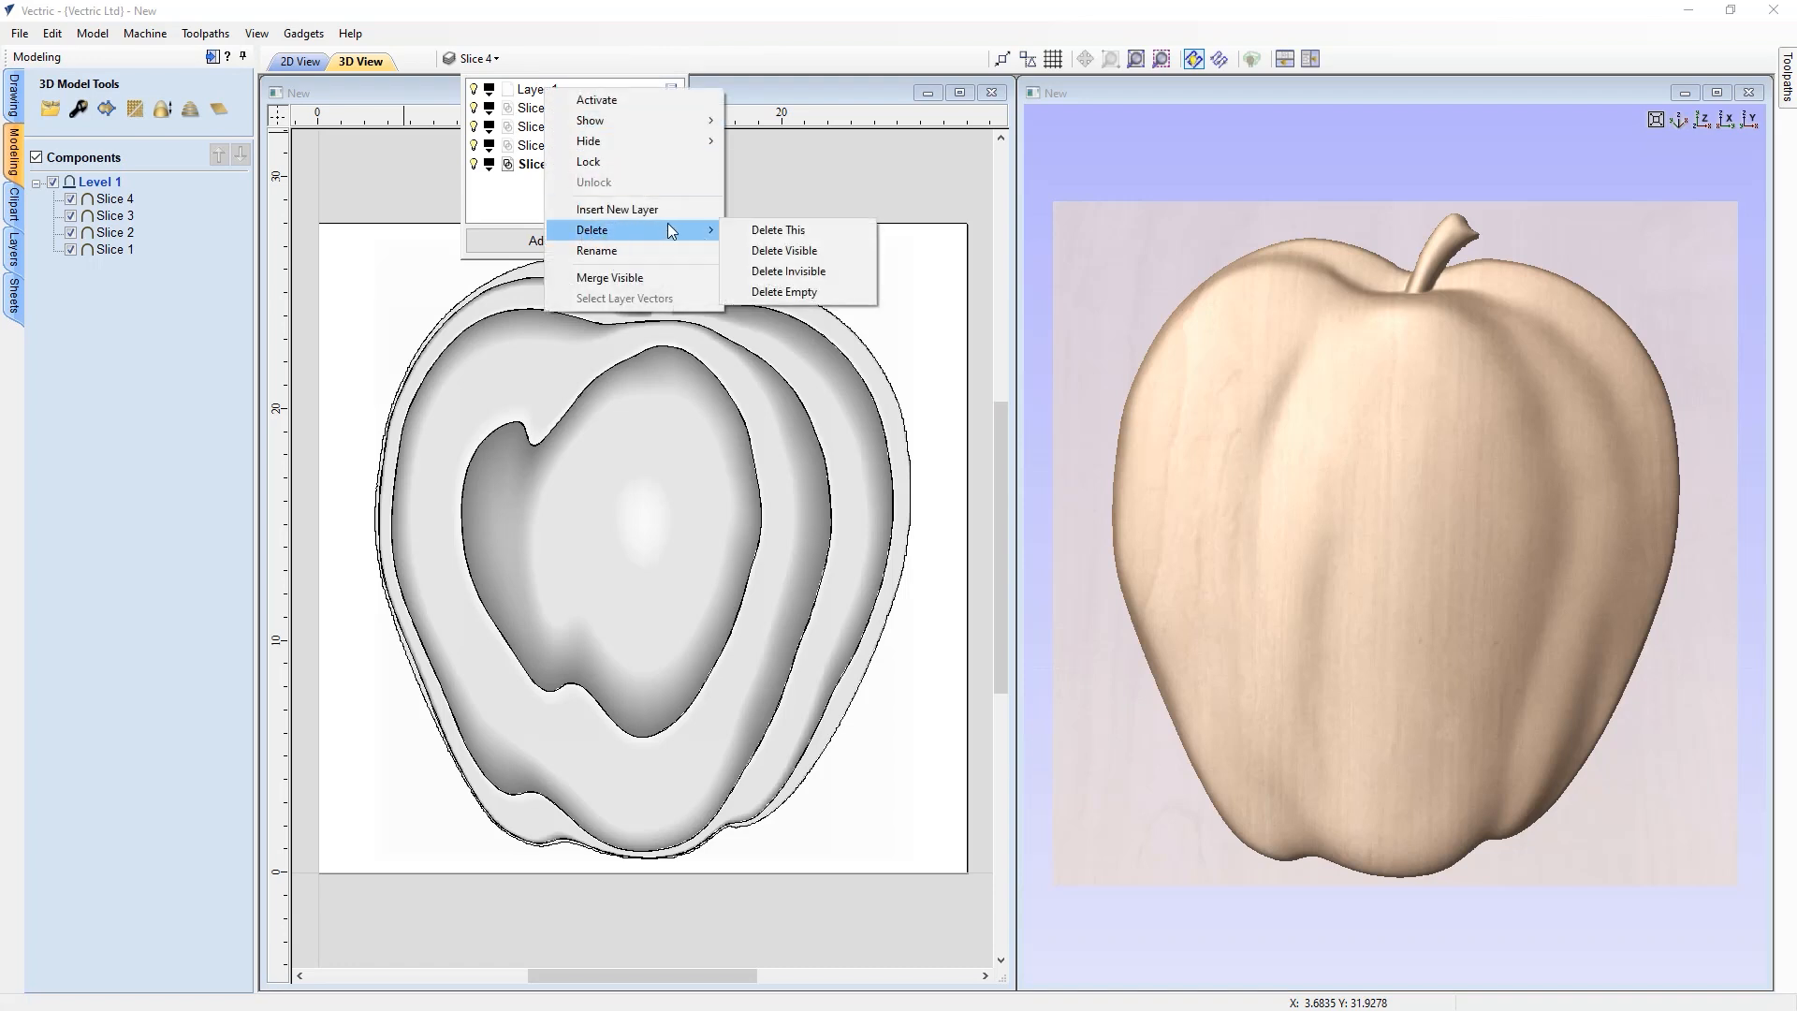
{"action": "left_click", "coordinate": [751, 229]}
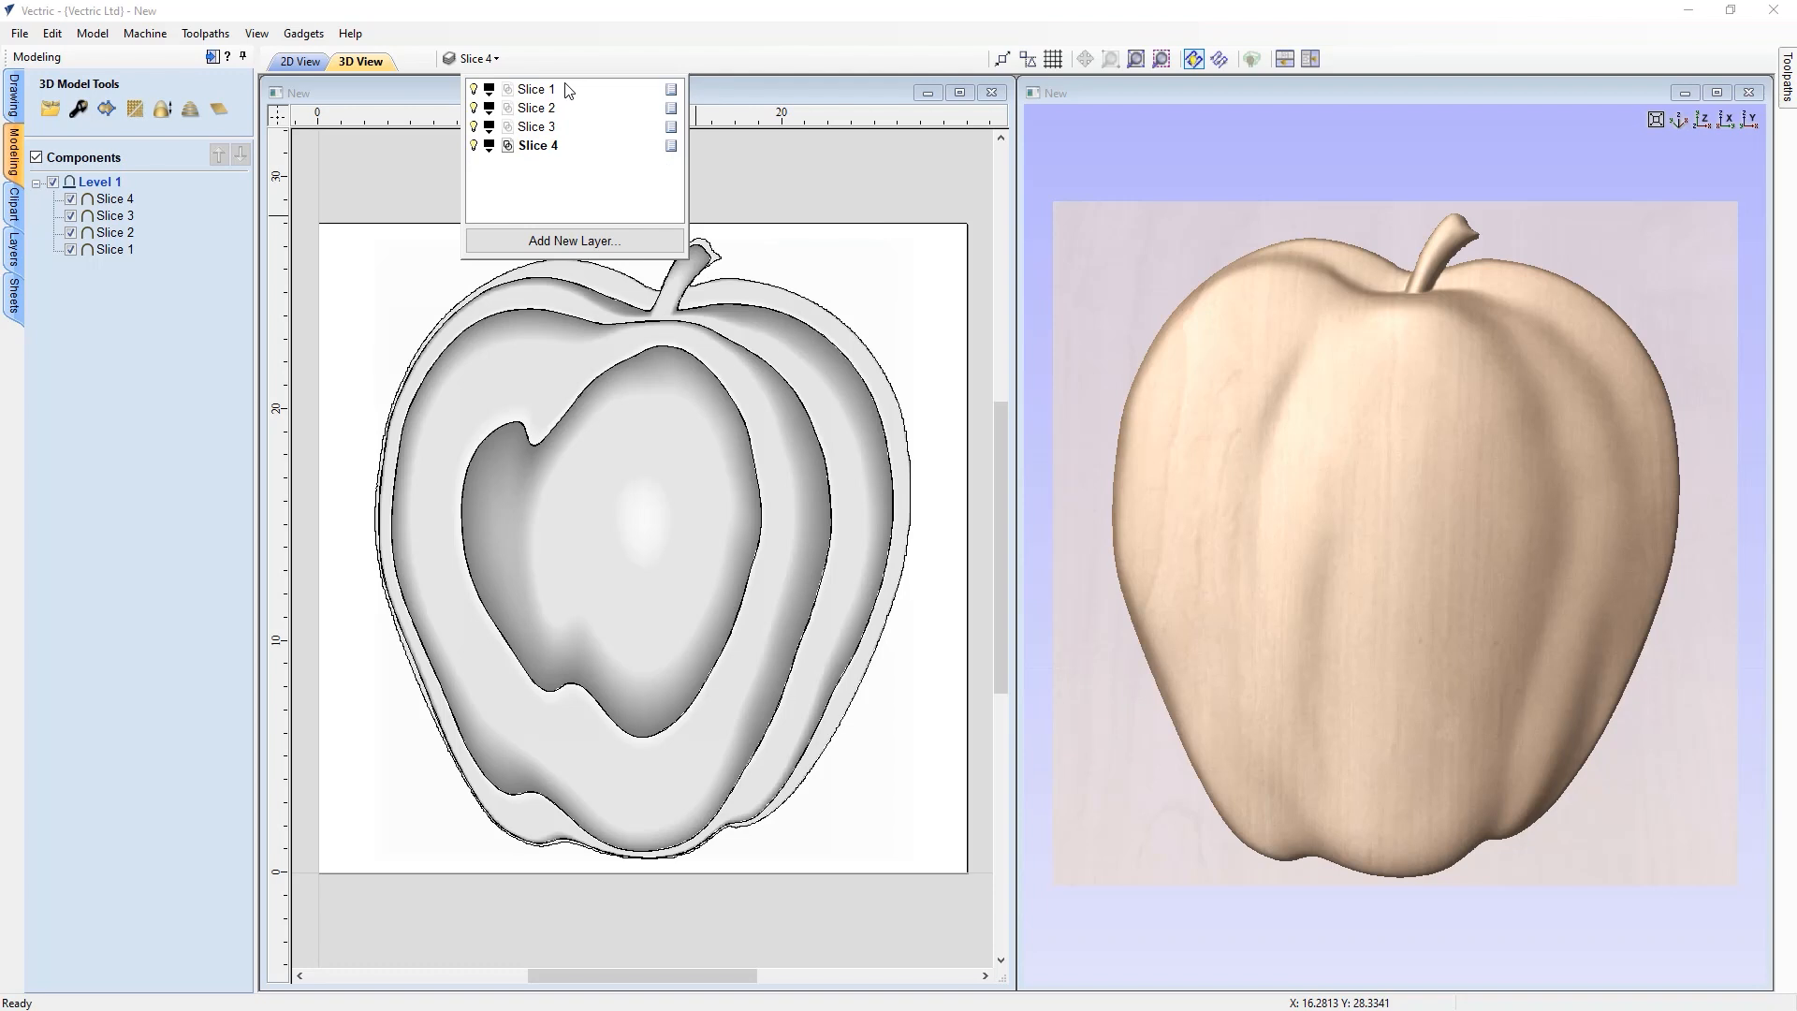
{"action": "left_click", "coordinate": [196, 381]}
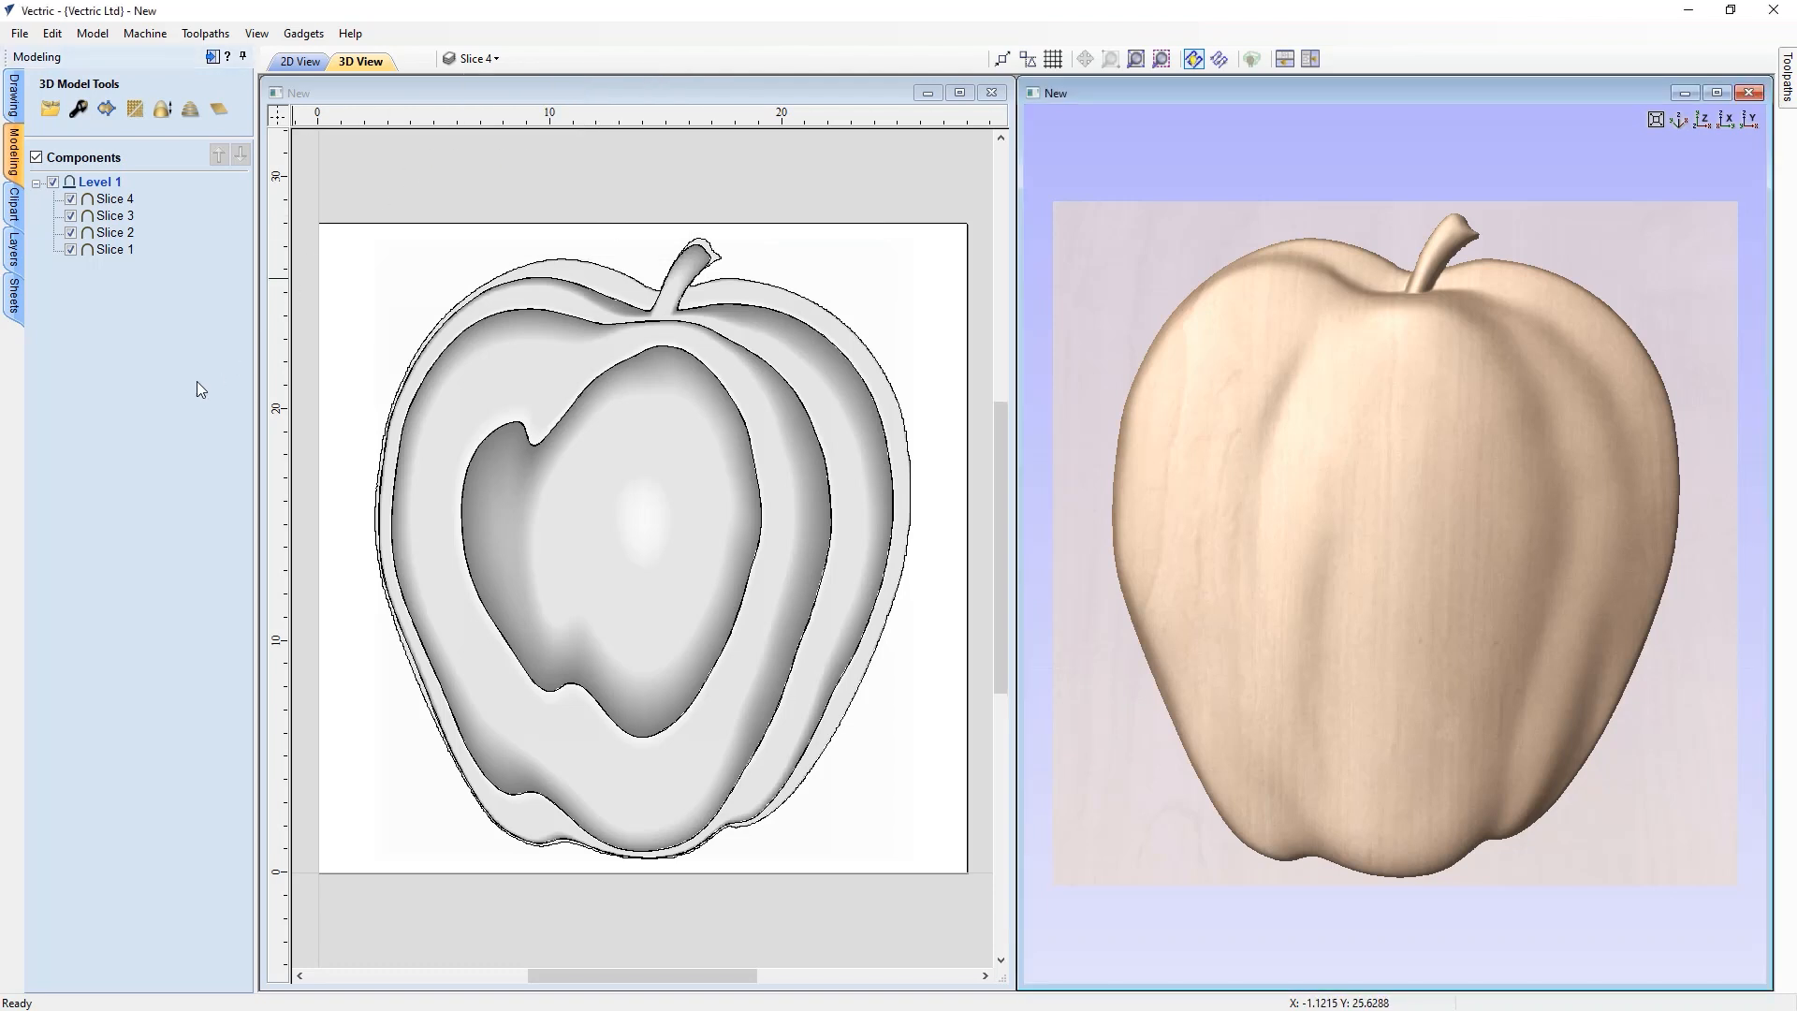
Show only the Slice 1 component in the model
{"action": "right_click", "coordinate": [110, 249]}
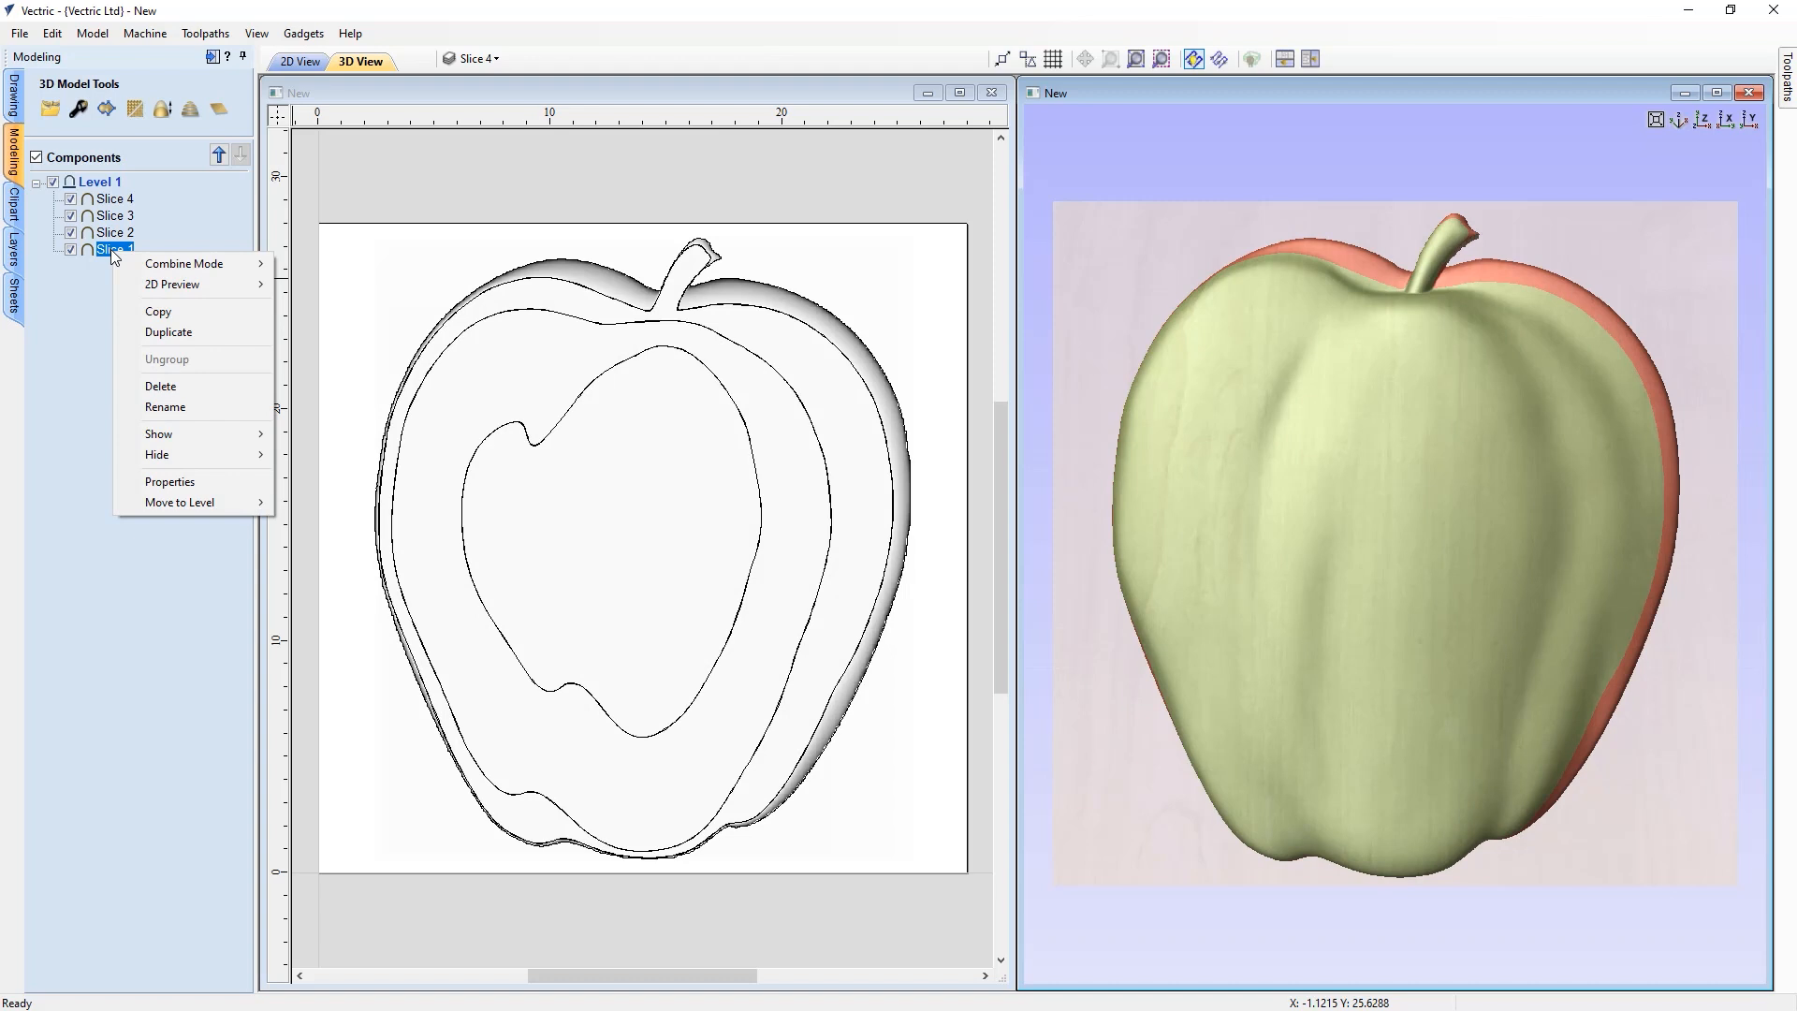
{"action": "mouse_move", "coordinate": [172, 436]}
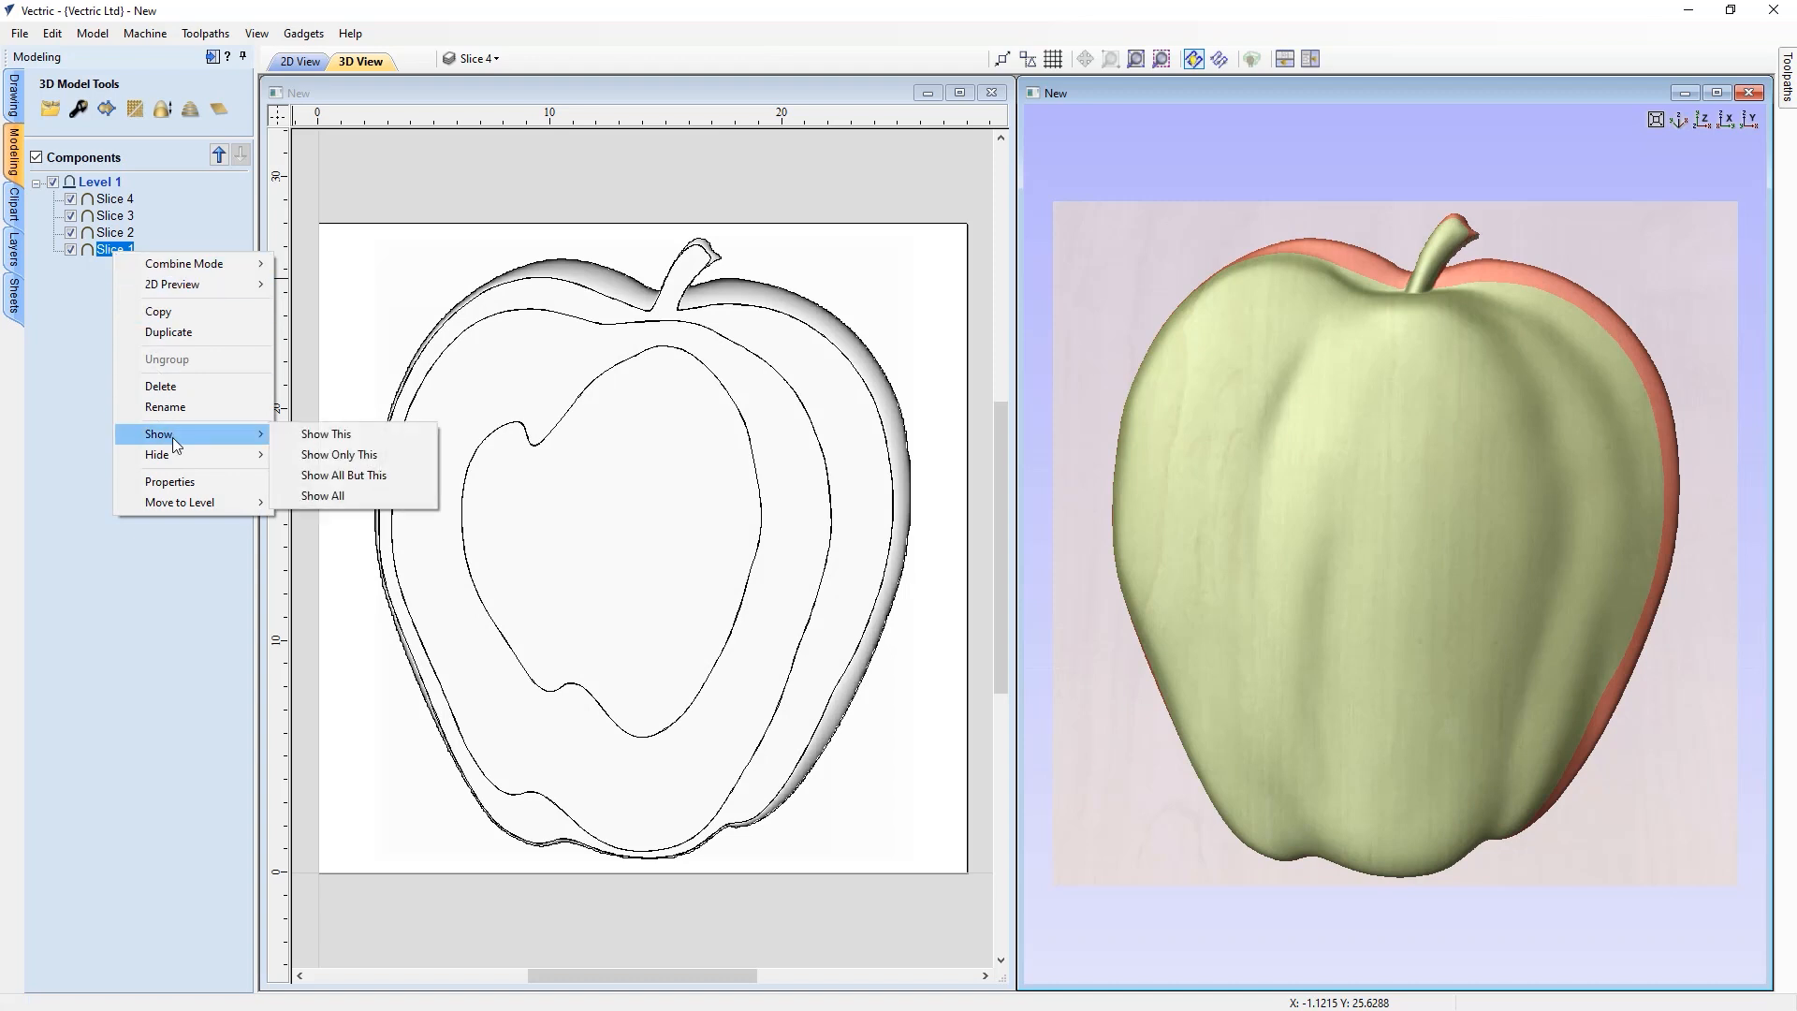
{"action": "left_click", "coordinate": [323, 455]}
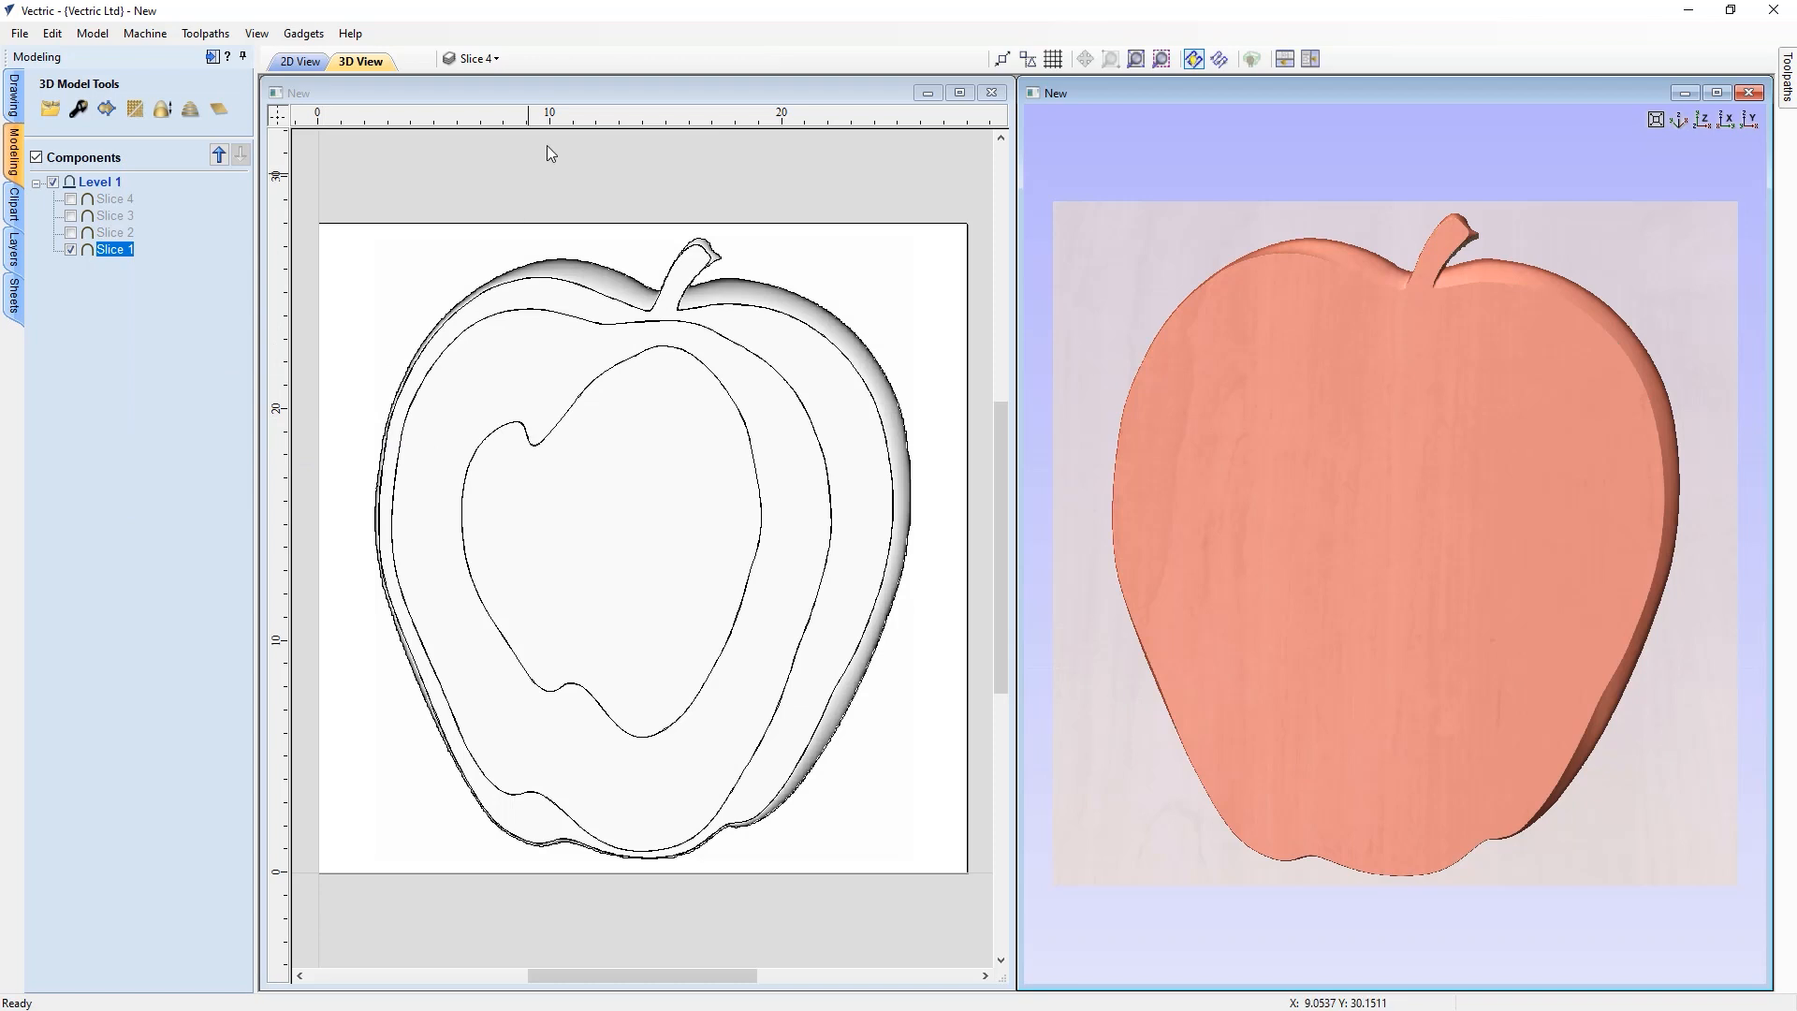
Show only the Slice 1 drawing layer
{"action": "left_click", "coordinate": [492, 60]}
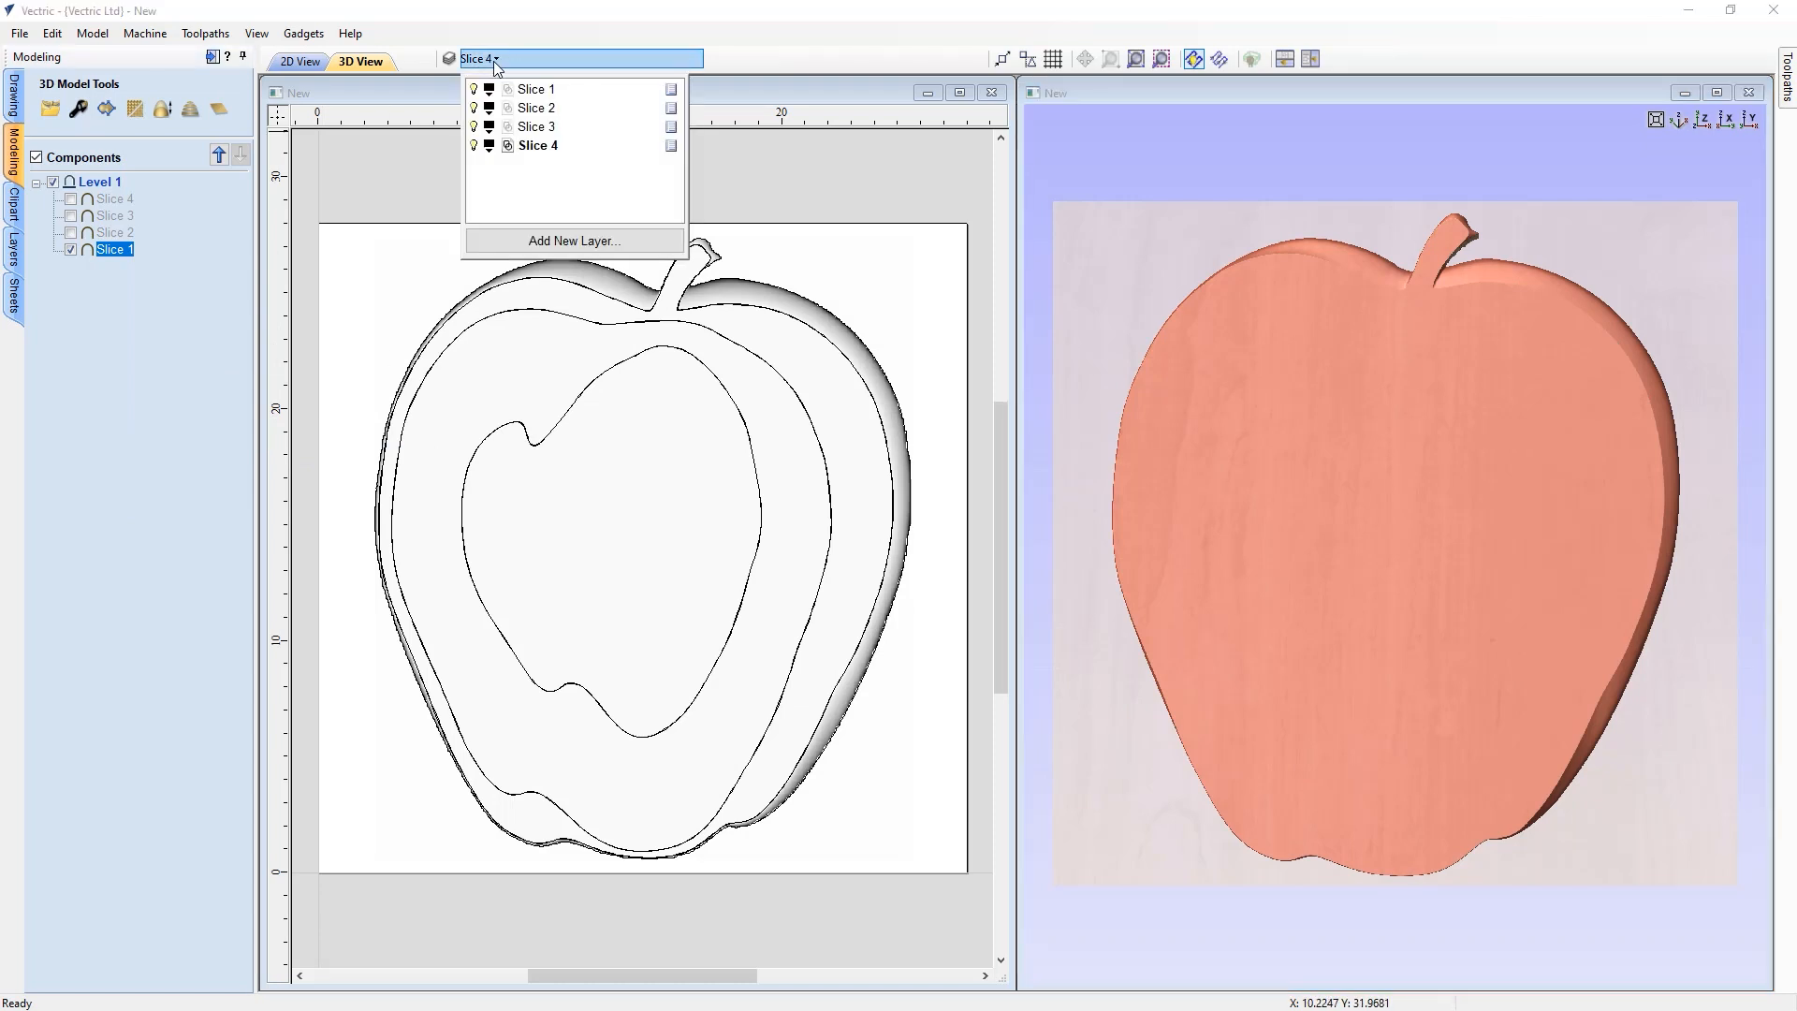
{"action": "right_click", "coordinate": [534, 95]}
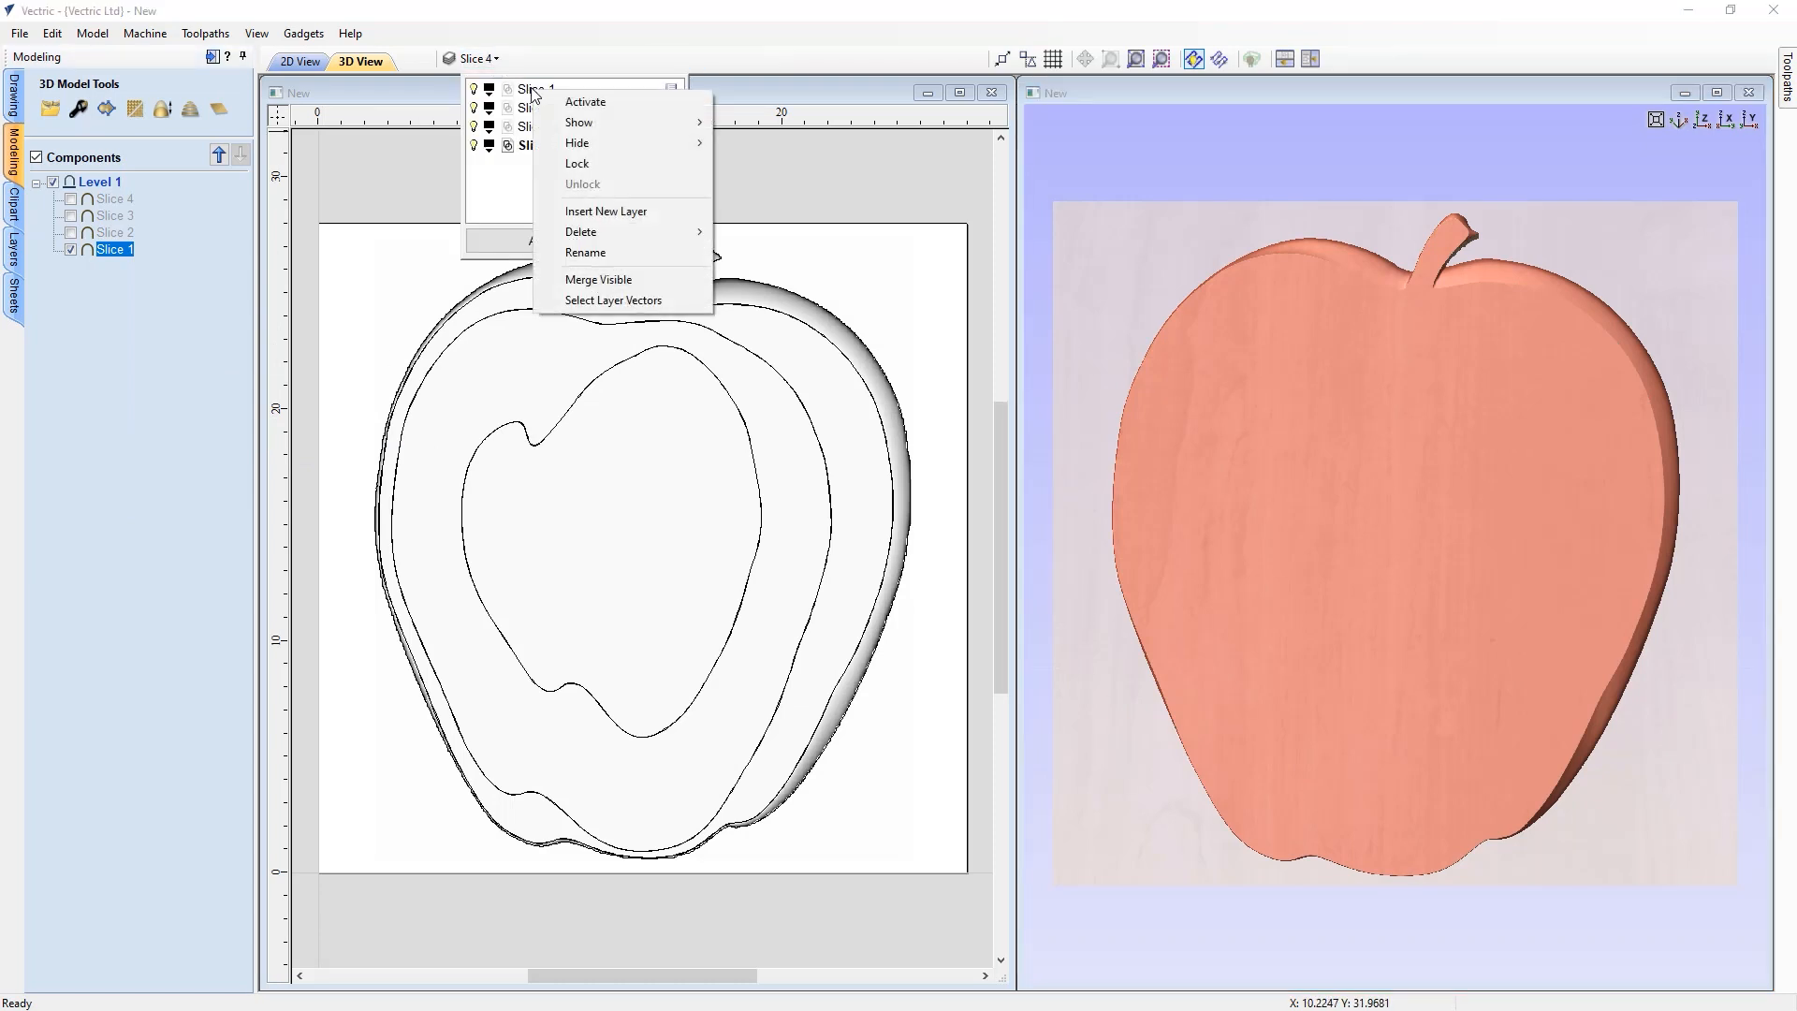
{"action": "mouse_move", "coordinate": [557, 129]}
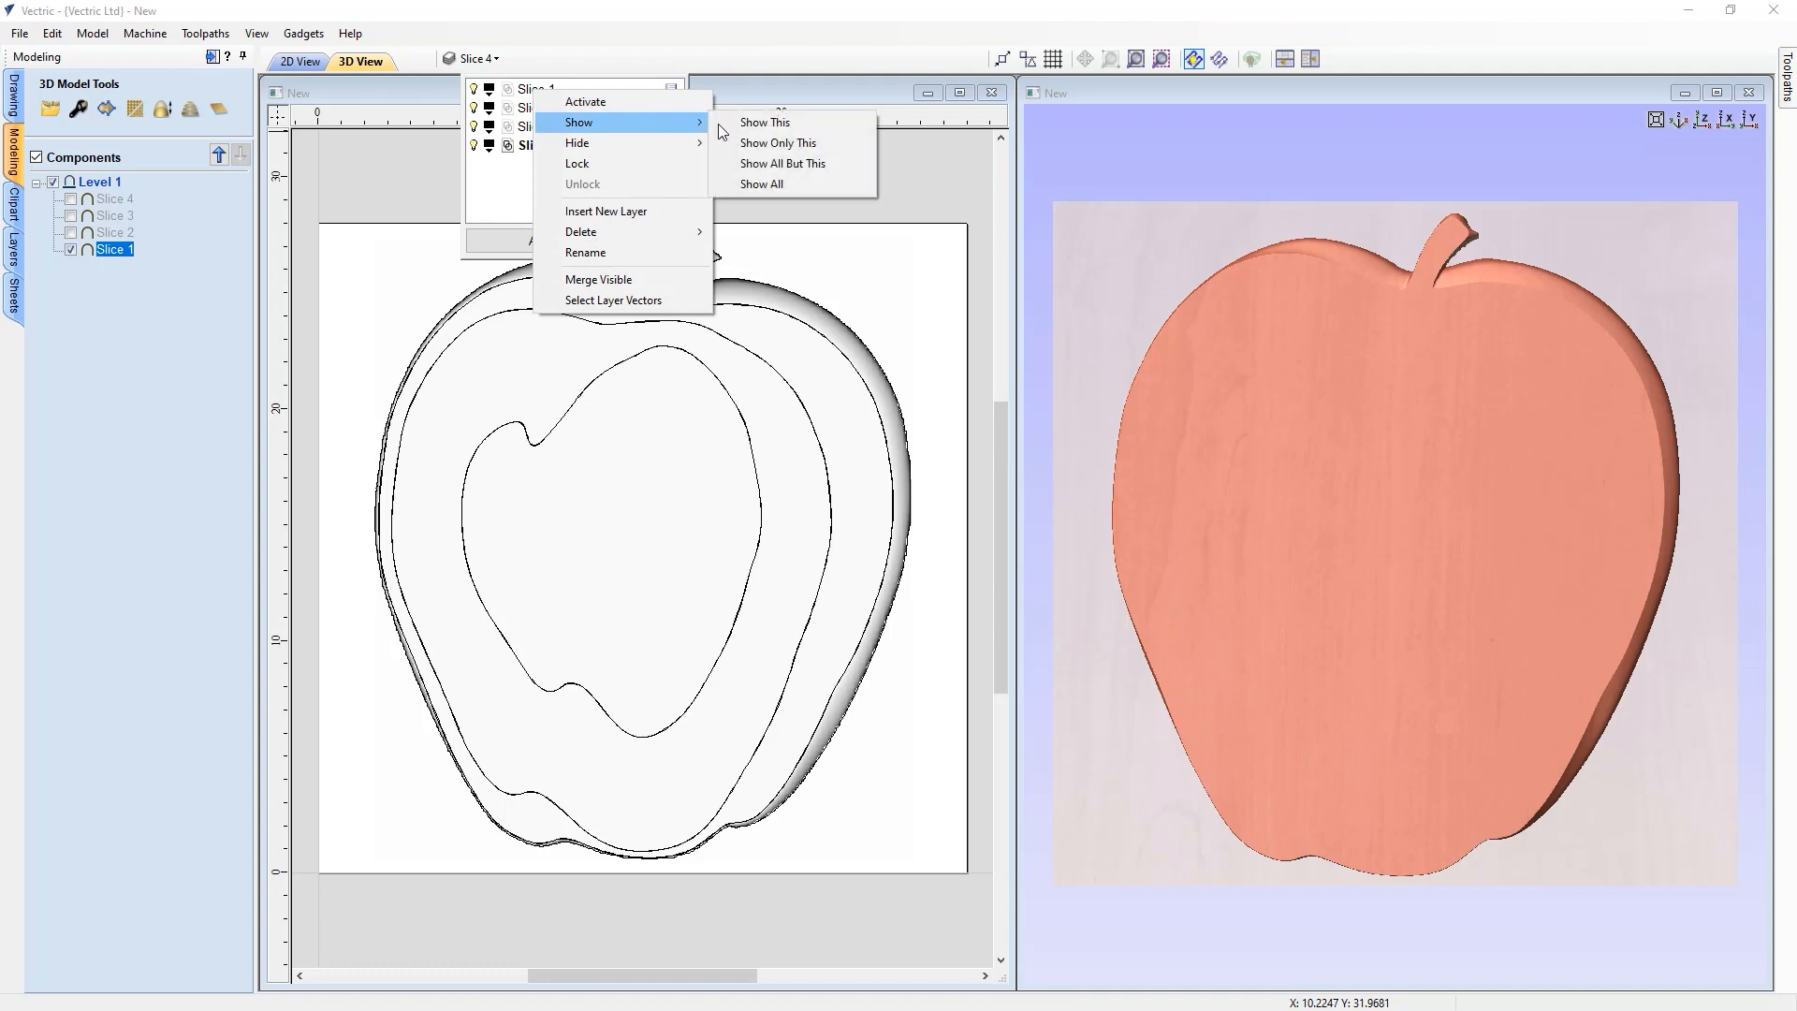
{"action": "left_click", "coordinate": [746, 145]}
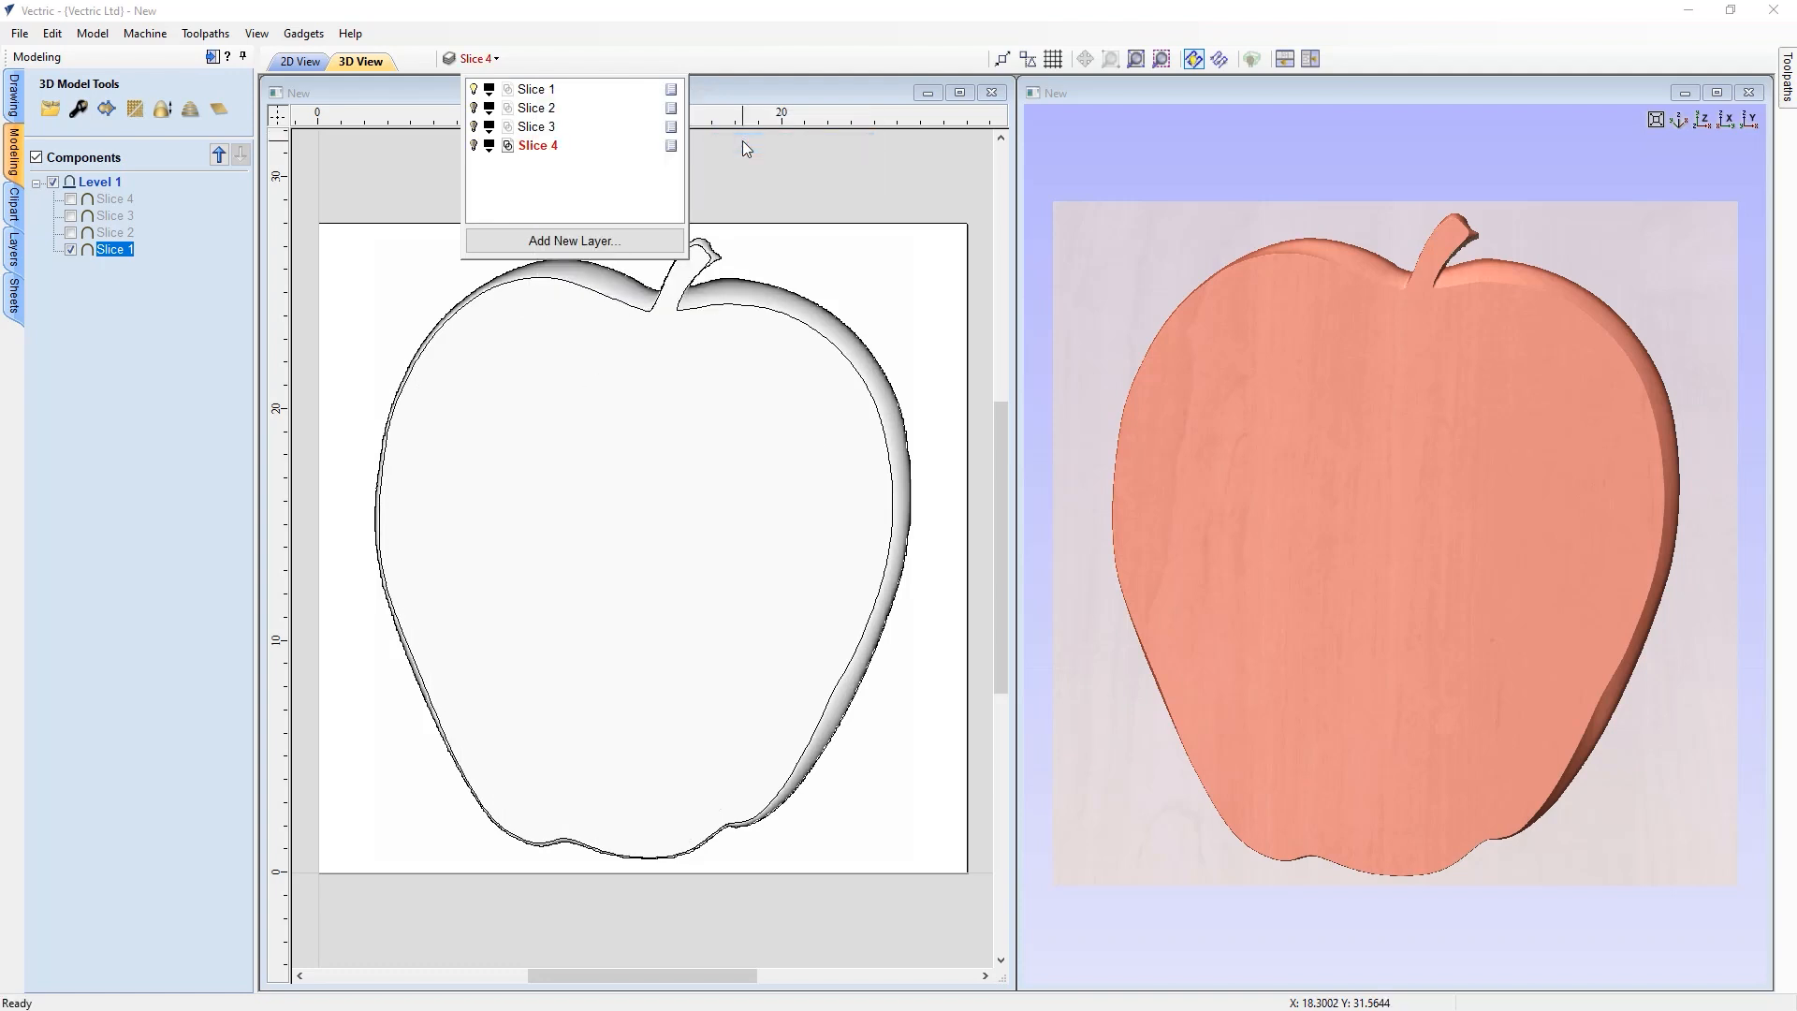
Select the Slice 1 component and open its component properties to inspect its heights, then close them
{"action": "left_click", "coordinate": [404, 297]}
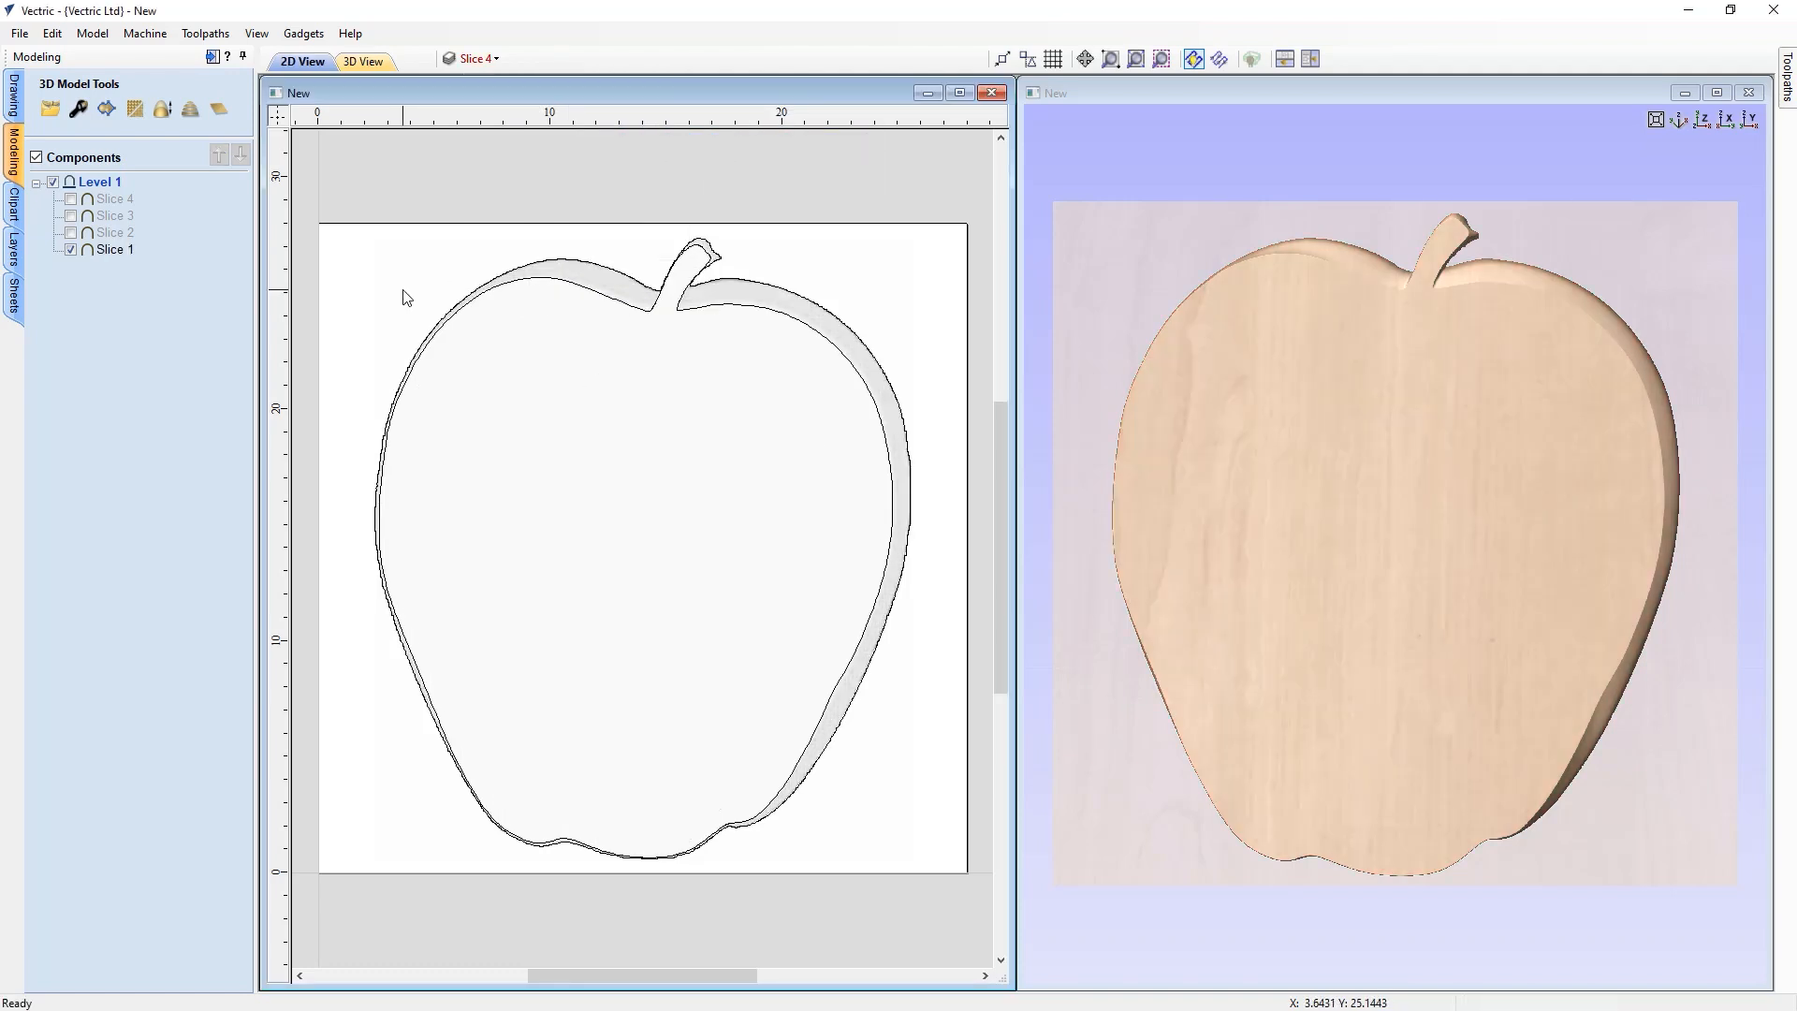
{"action": "left_click", "coordinate": [555, 269]}
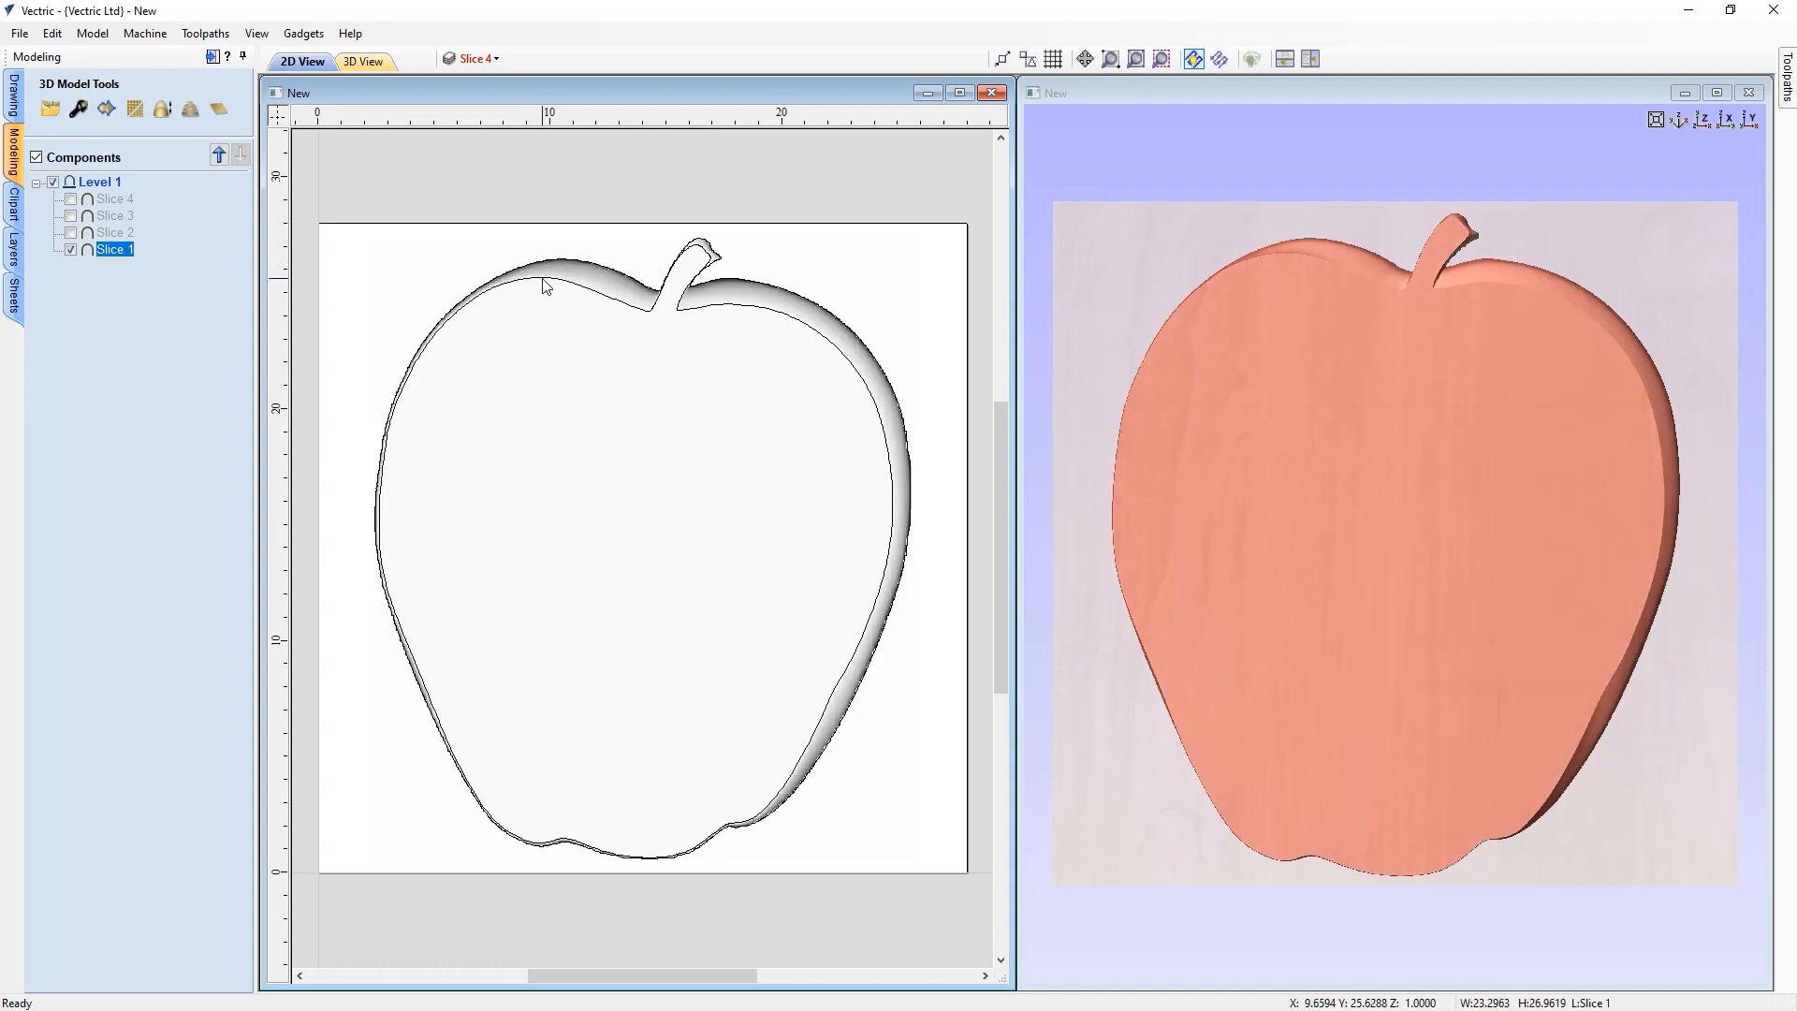
{"action": "left_click", "coordinate": [541, 281]}
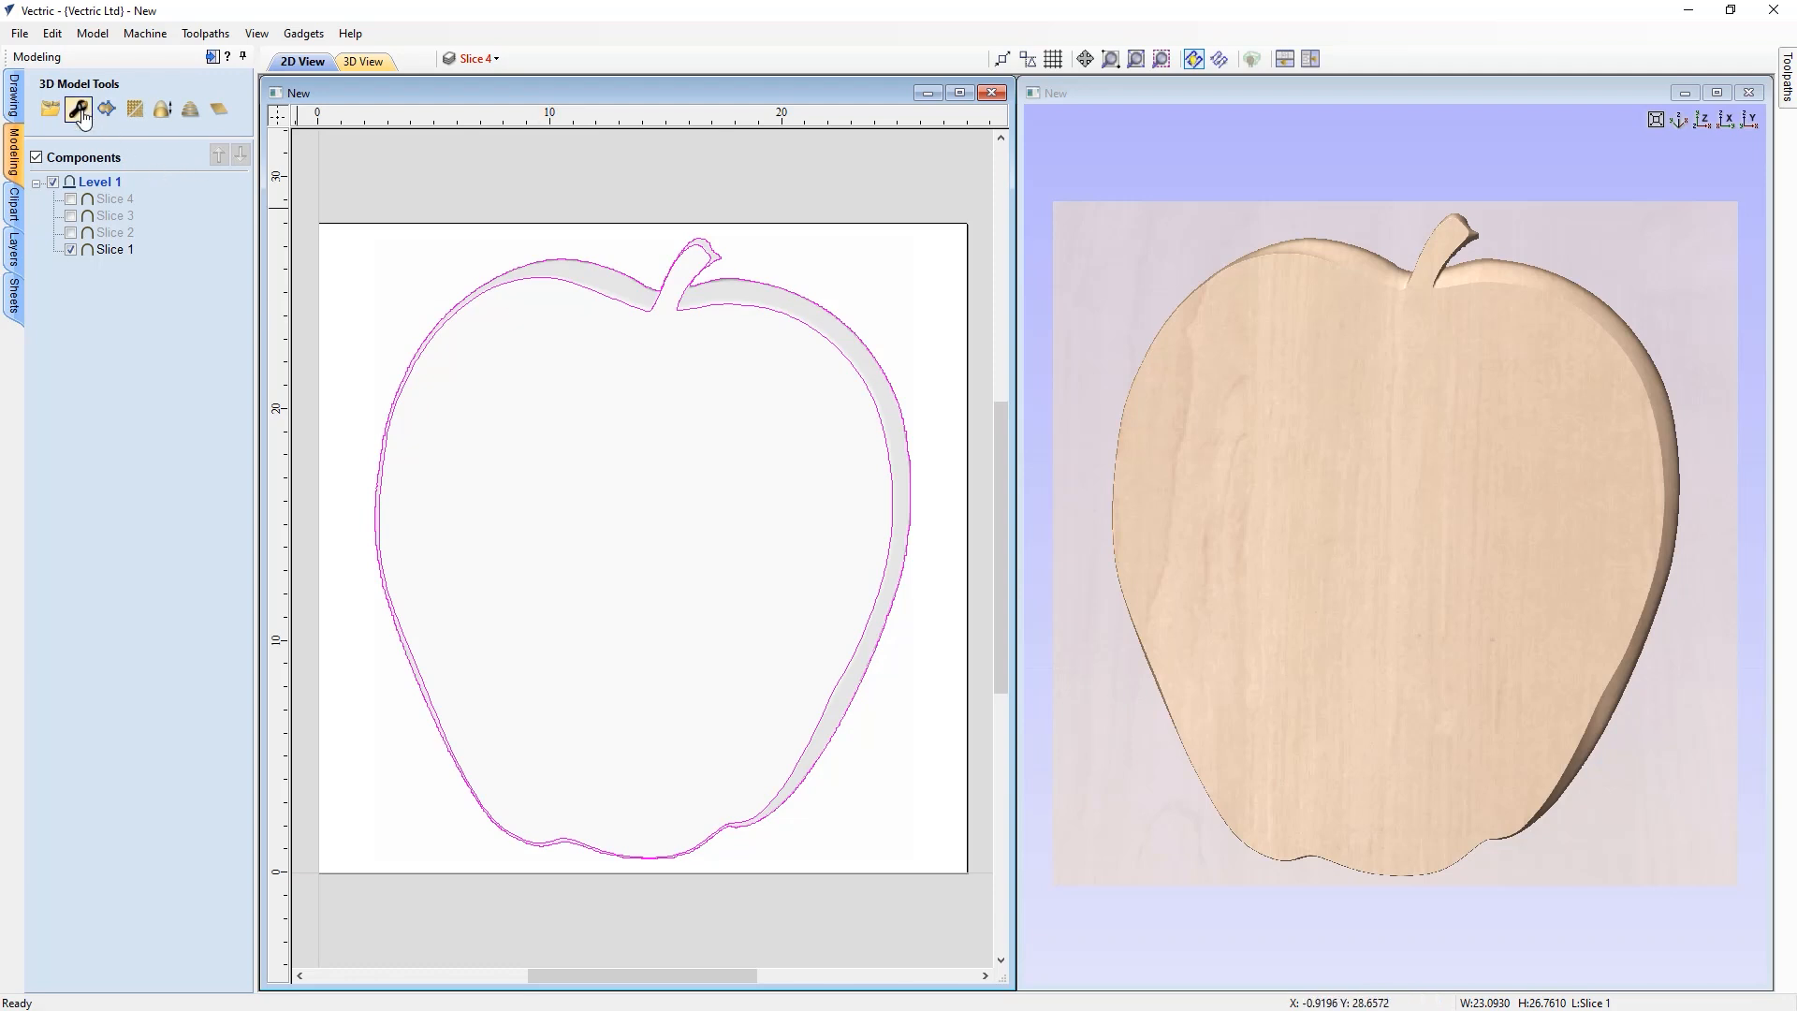
{"action": "left_click", "coordinate": [655, 374]}
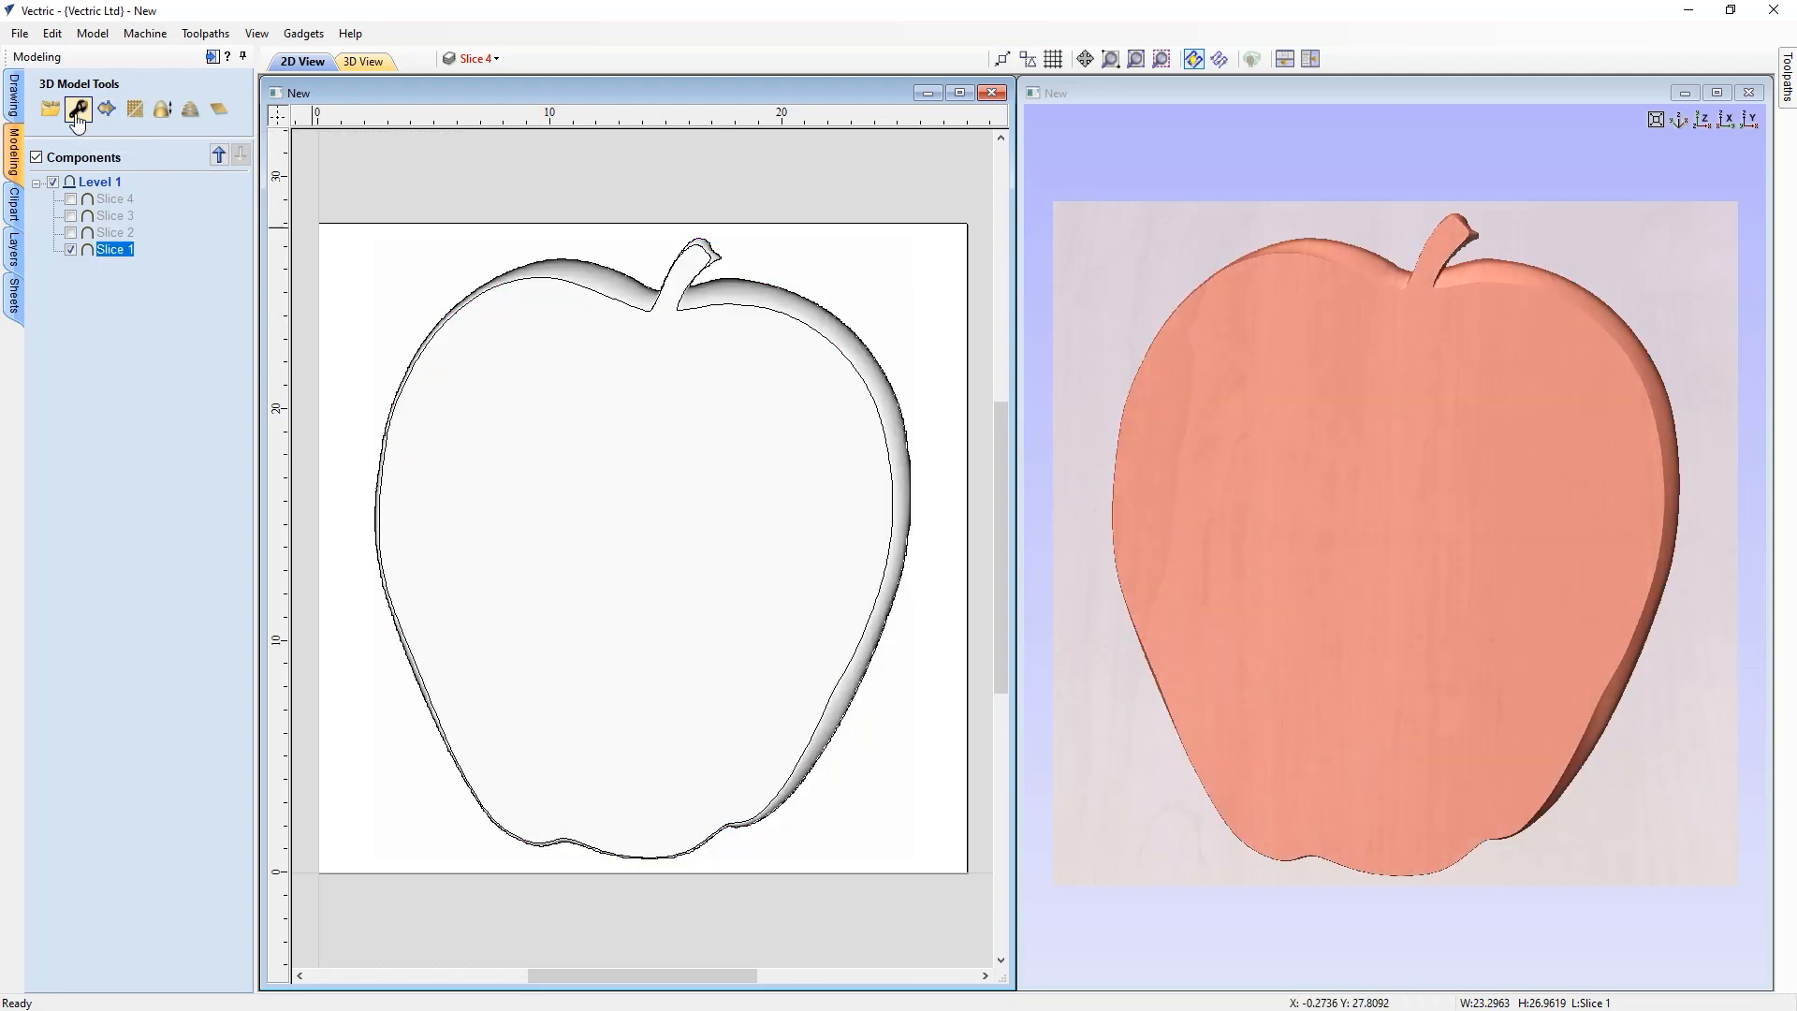
{"action": "left_click", "coordinate": [79, 111]}
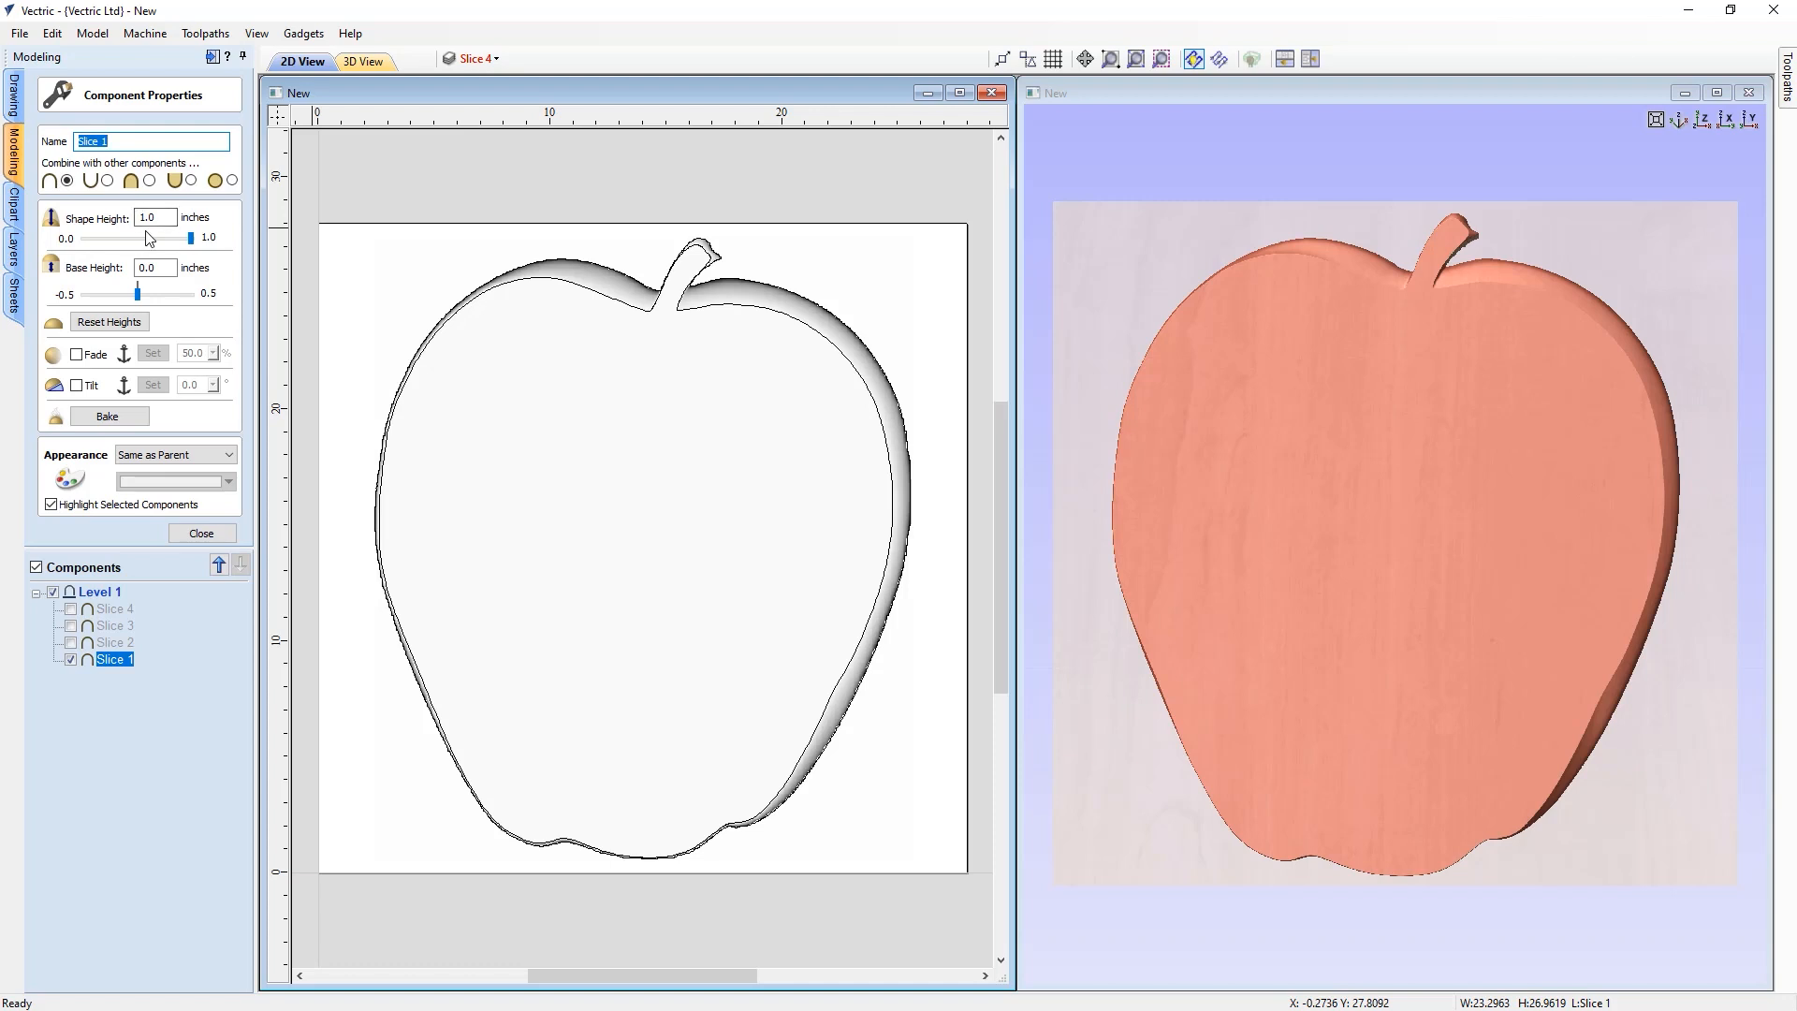
{"action": "left_click", "coordinate": [196, 535]}
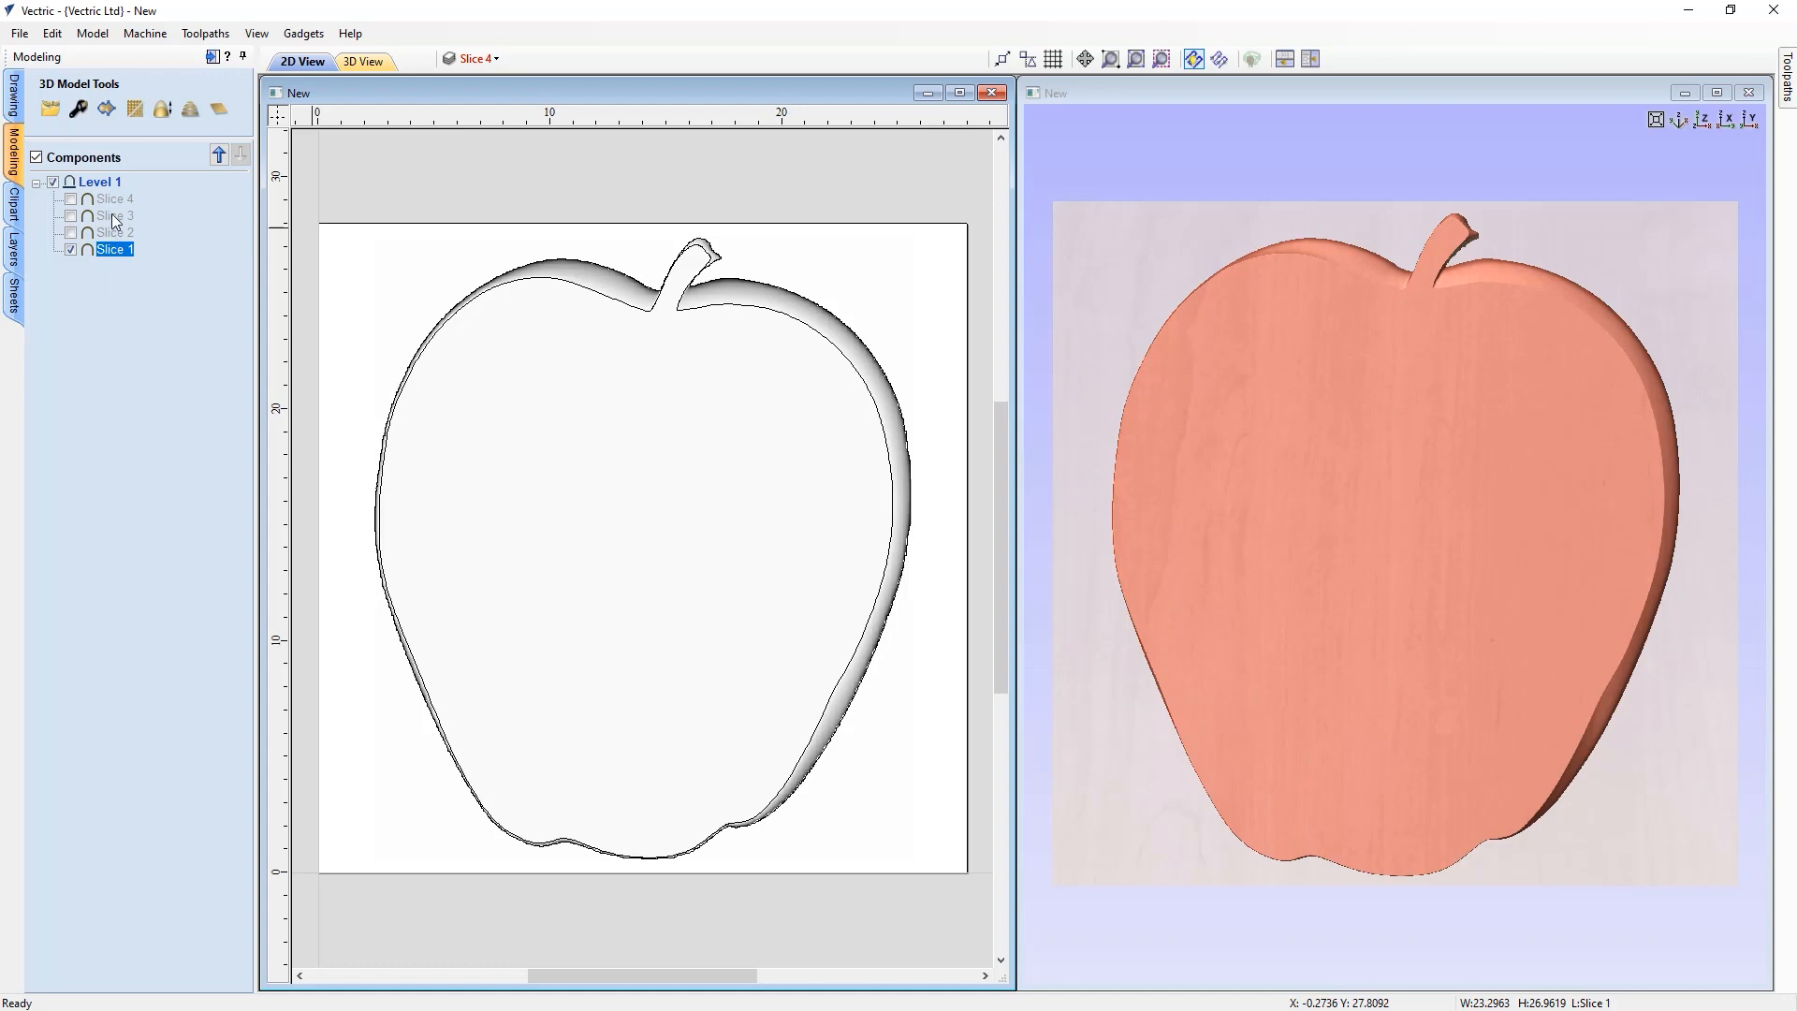
Show only the Slice 4 component and the Slice 4 layer, hiding Slice 1
{"action": "left_click", "coordinate": [70, 249]}
{"action": "left_click", "coordinate": [72, 200]}
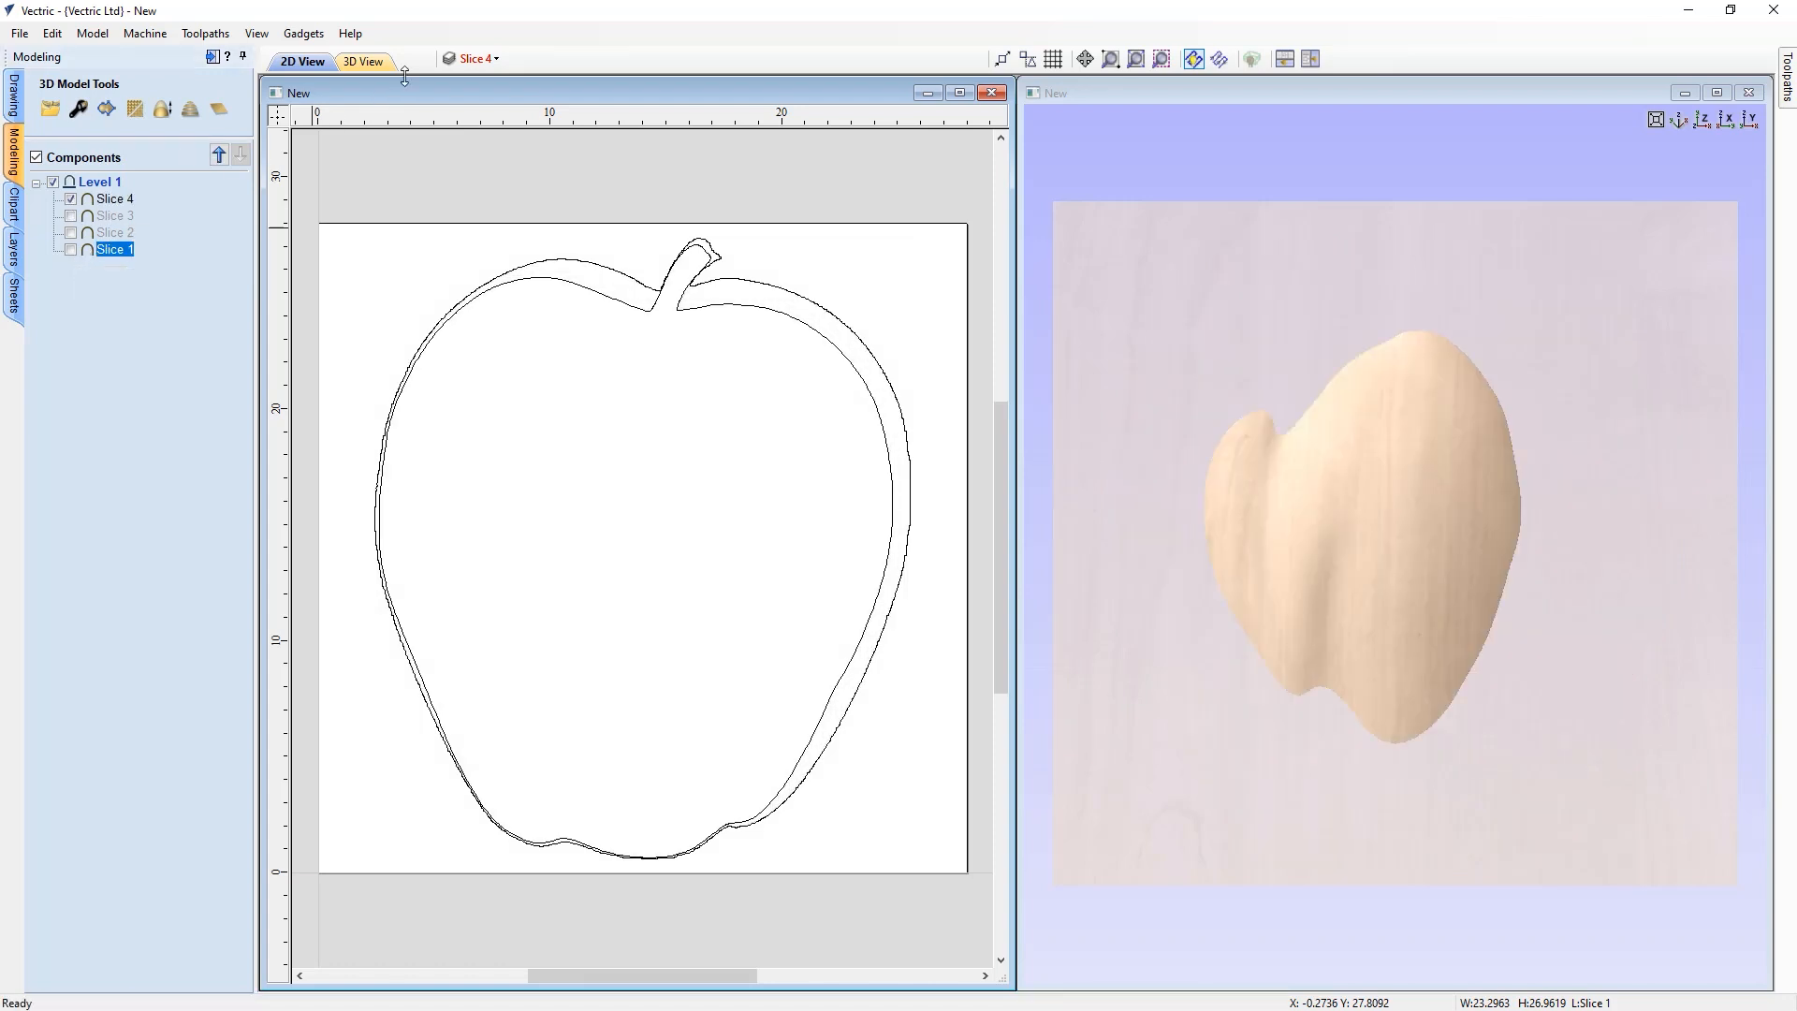
{"action": "left_click", "coordinate": [477, 58]}
{"action": "left_click", "coordinate": [474, 146]}
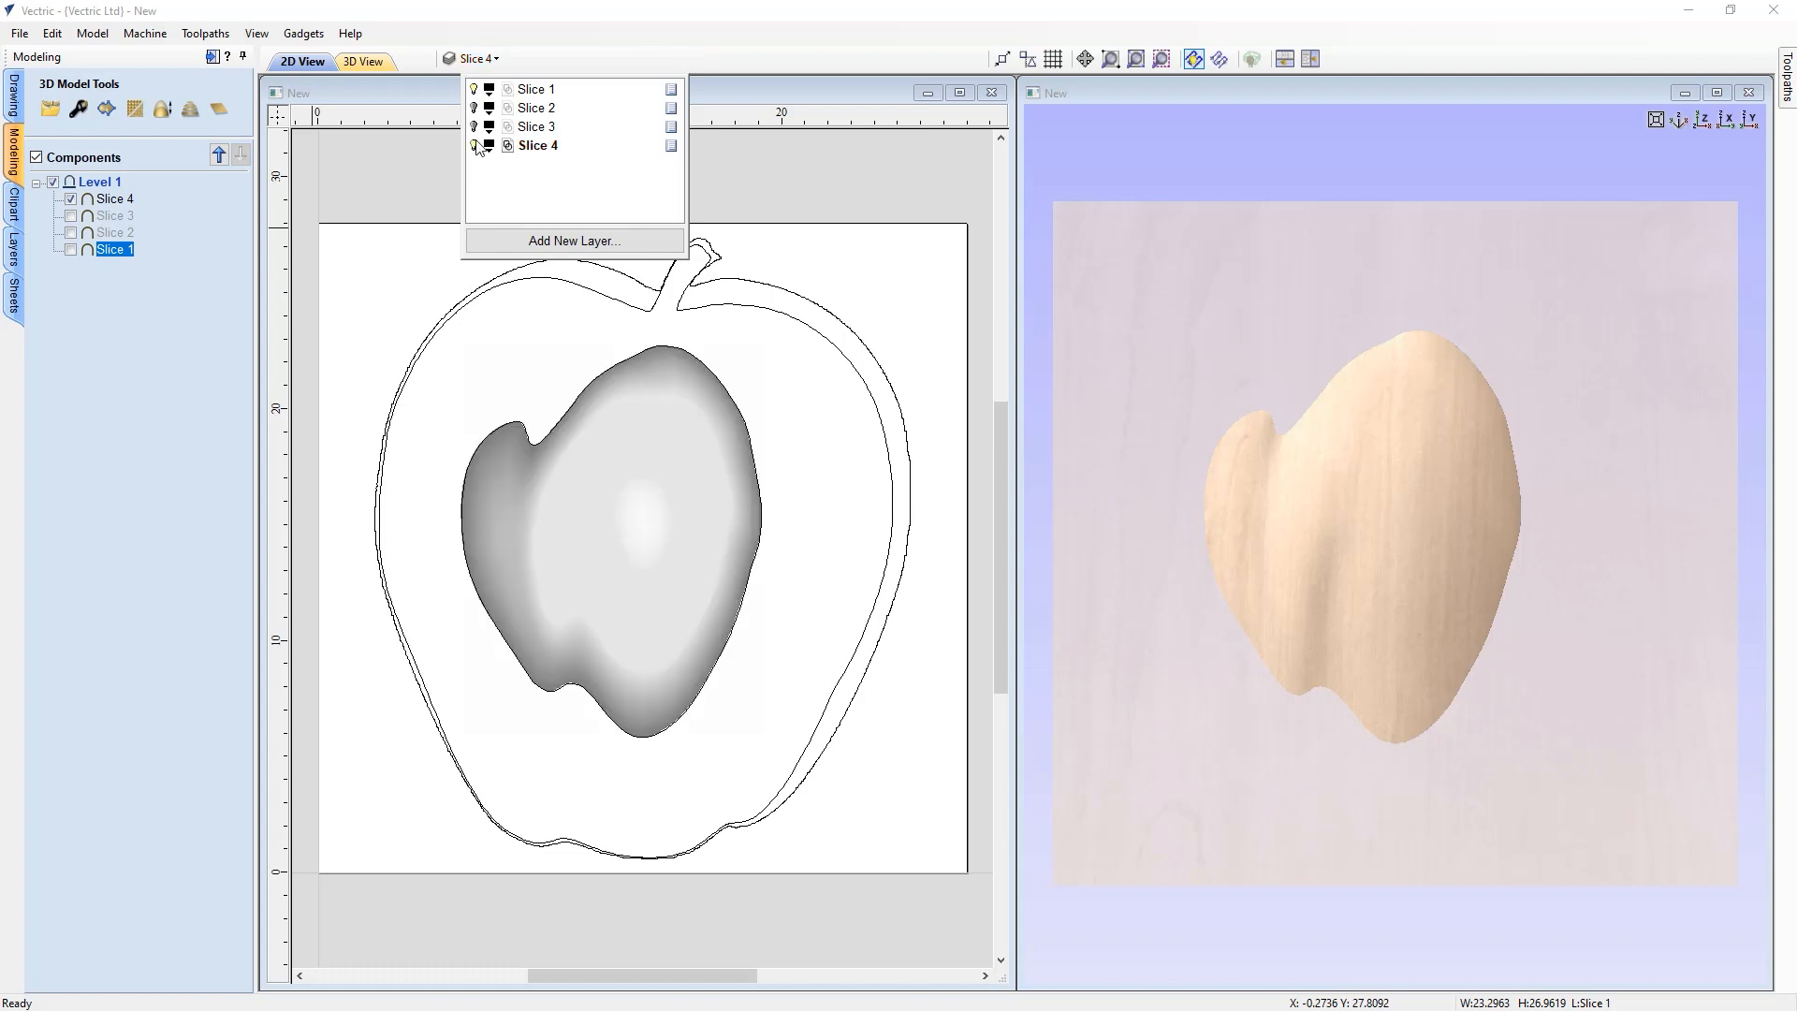
{"action": "left_click", "coordinate": [474, 89]}
{"action": "left_click", "coordinate": [397, 176]}
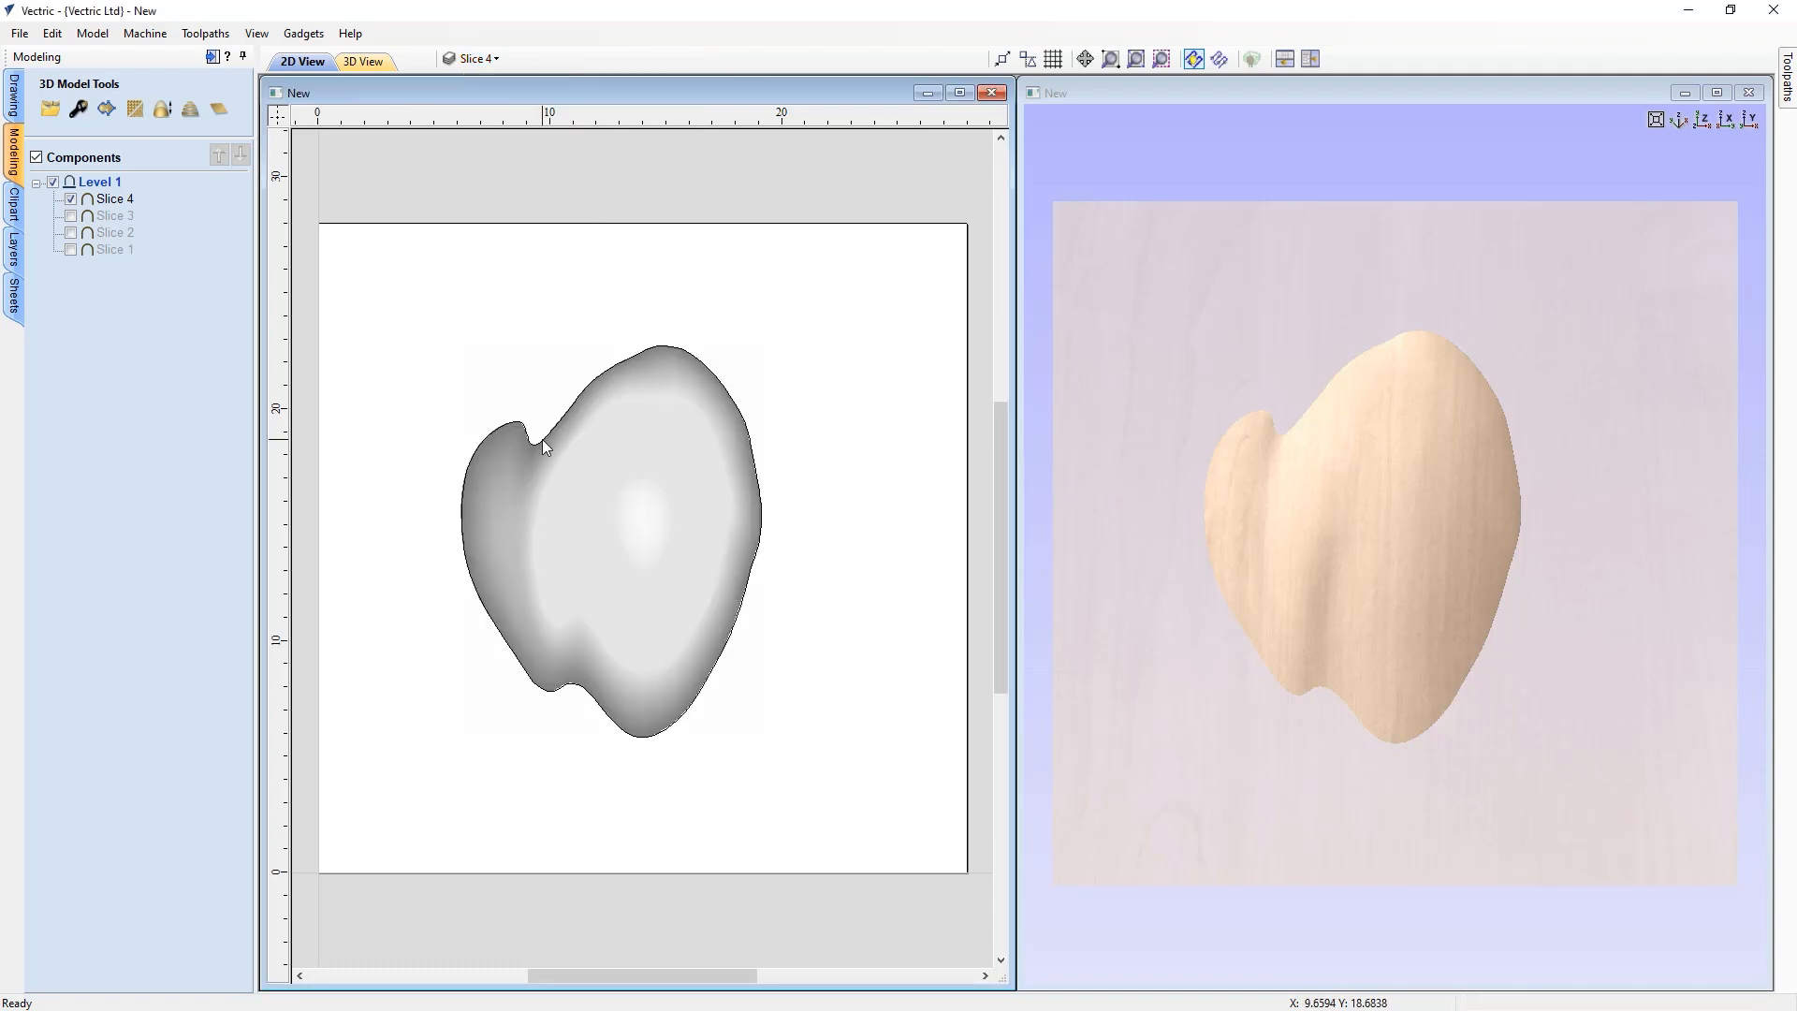
Open the Slice 4 component's properties to inspect its heights, then close them
{"action": "left_click", "coordinate": [77, 108]}
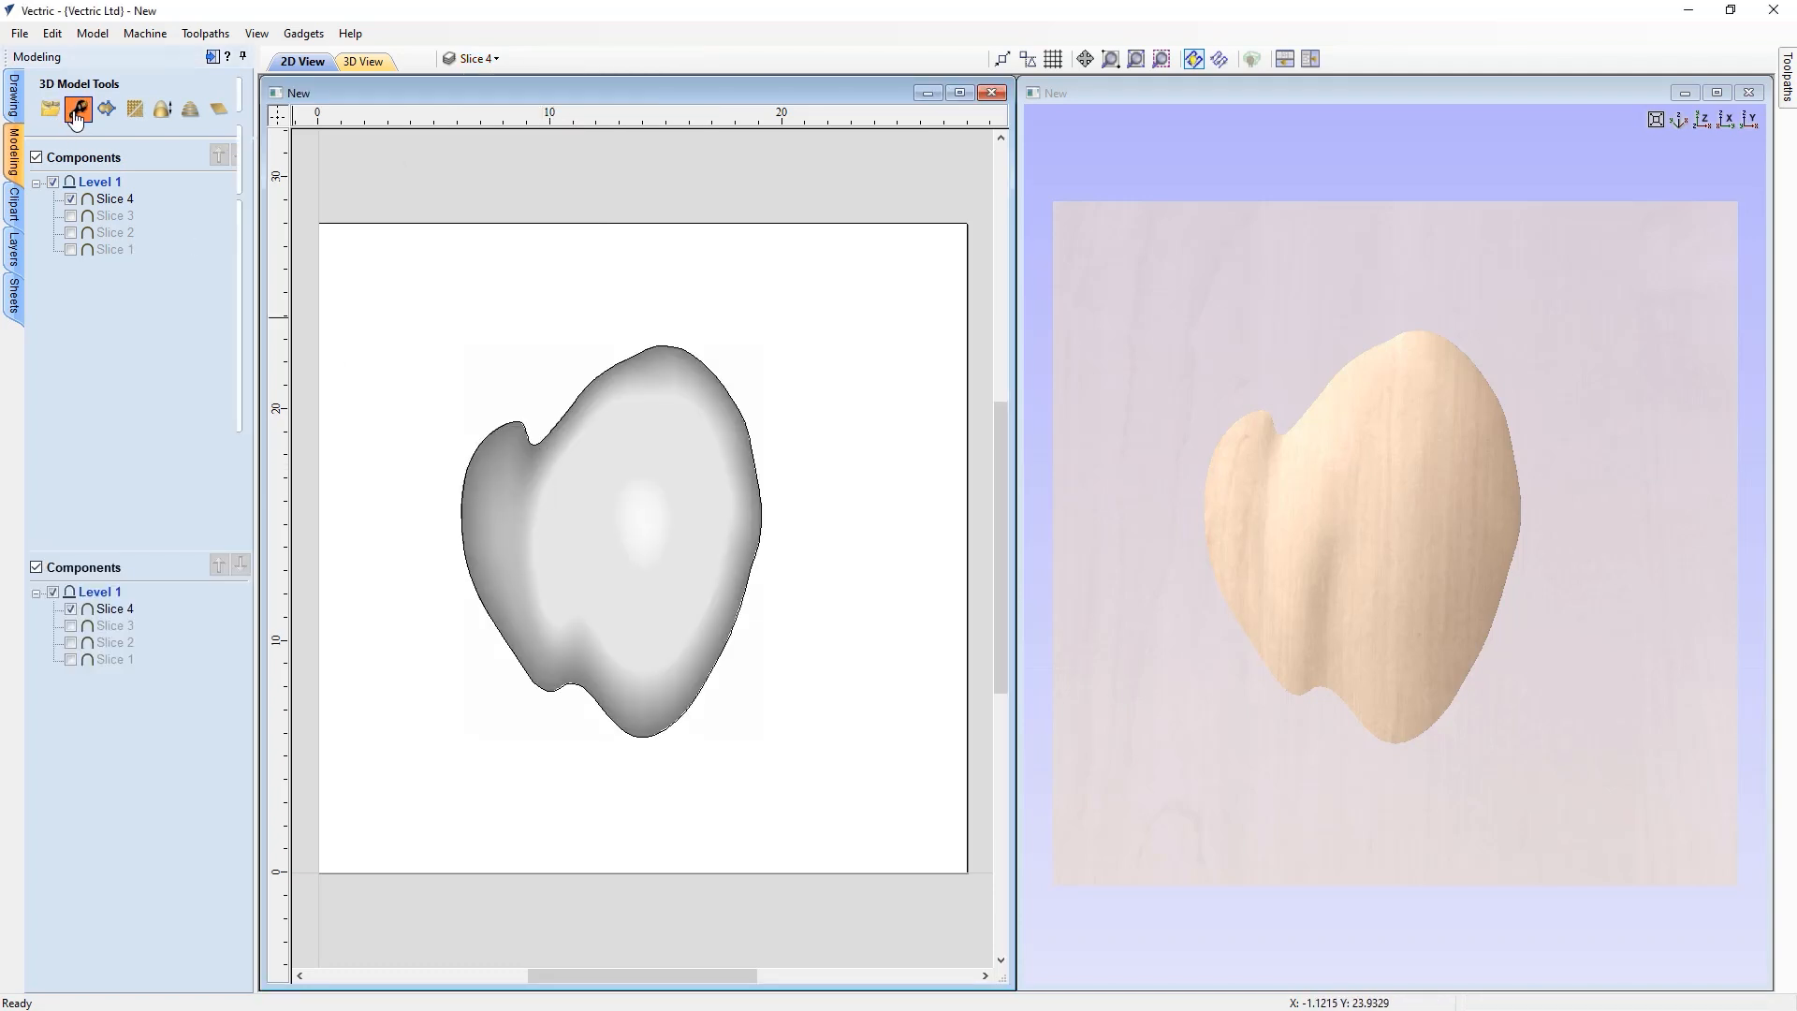
{"action": "left_click", "coordinate": [592, 539]}
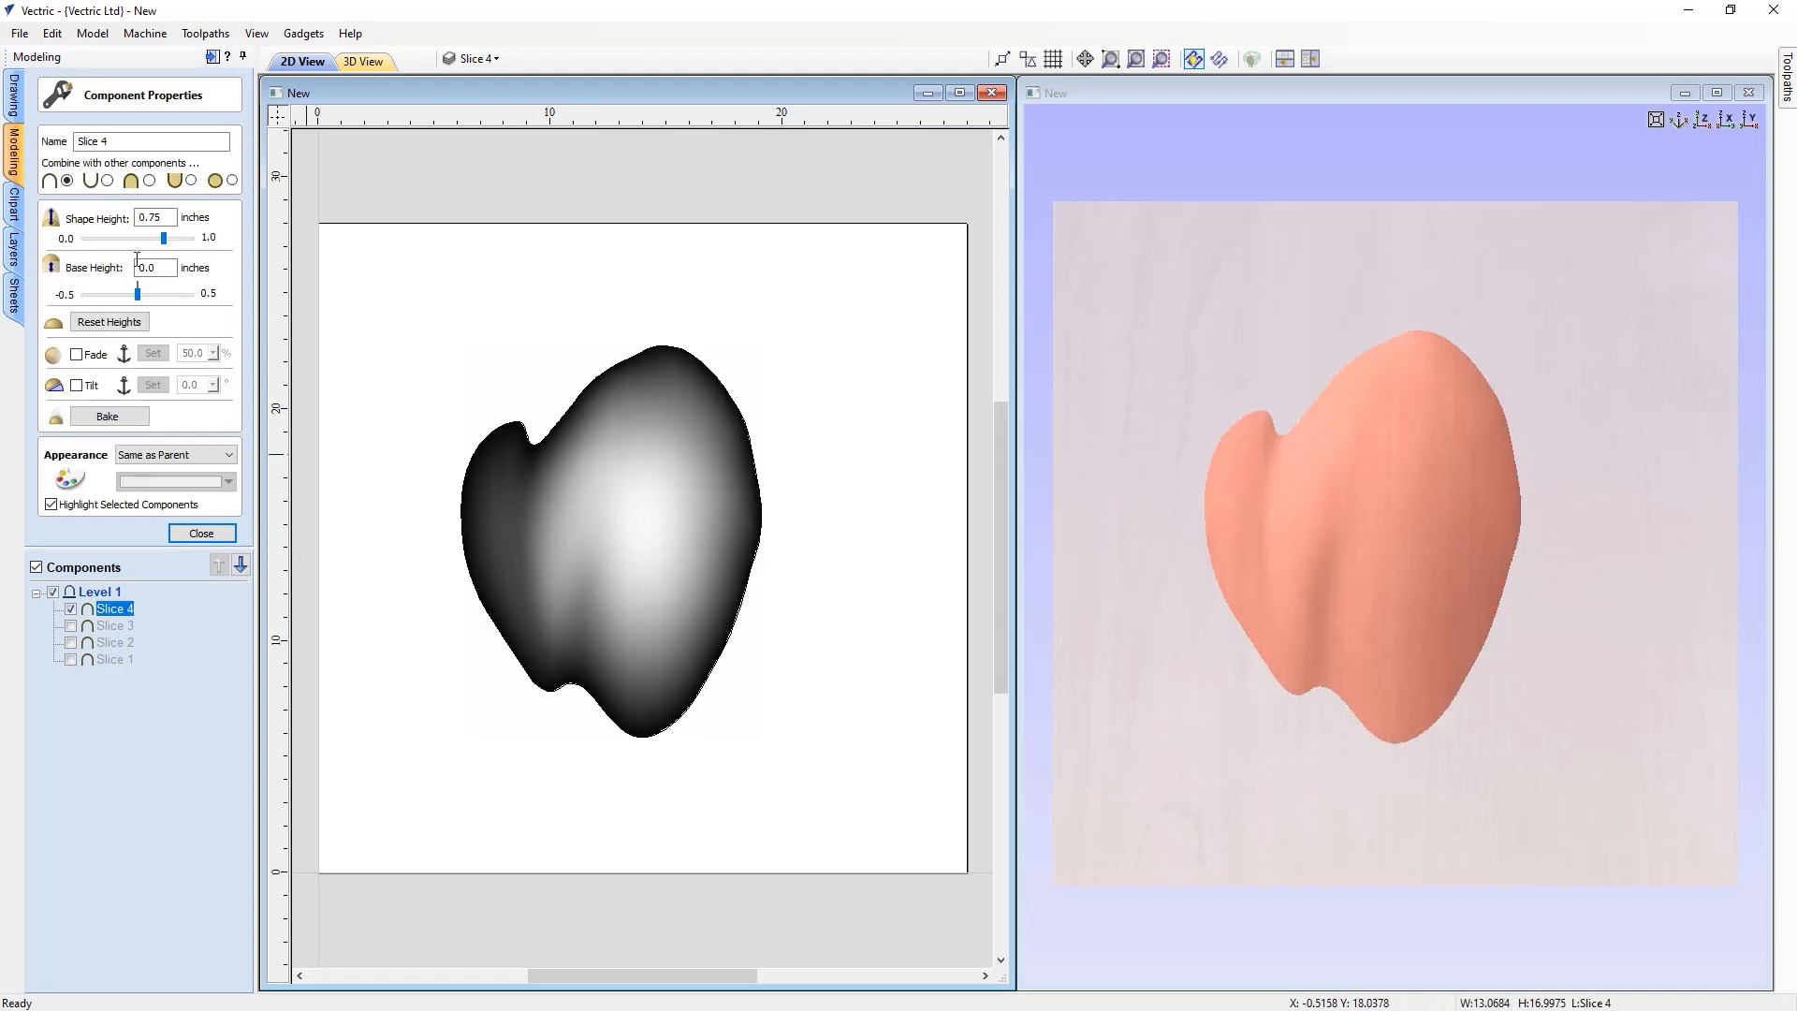
{"action": "left_click", "coordinate": [202, 533]}
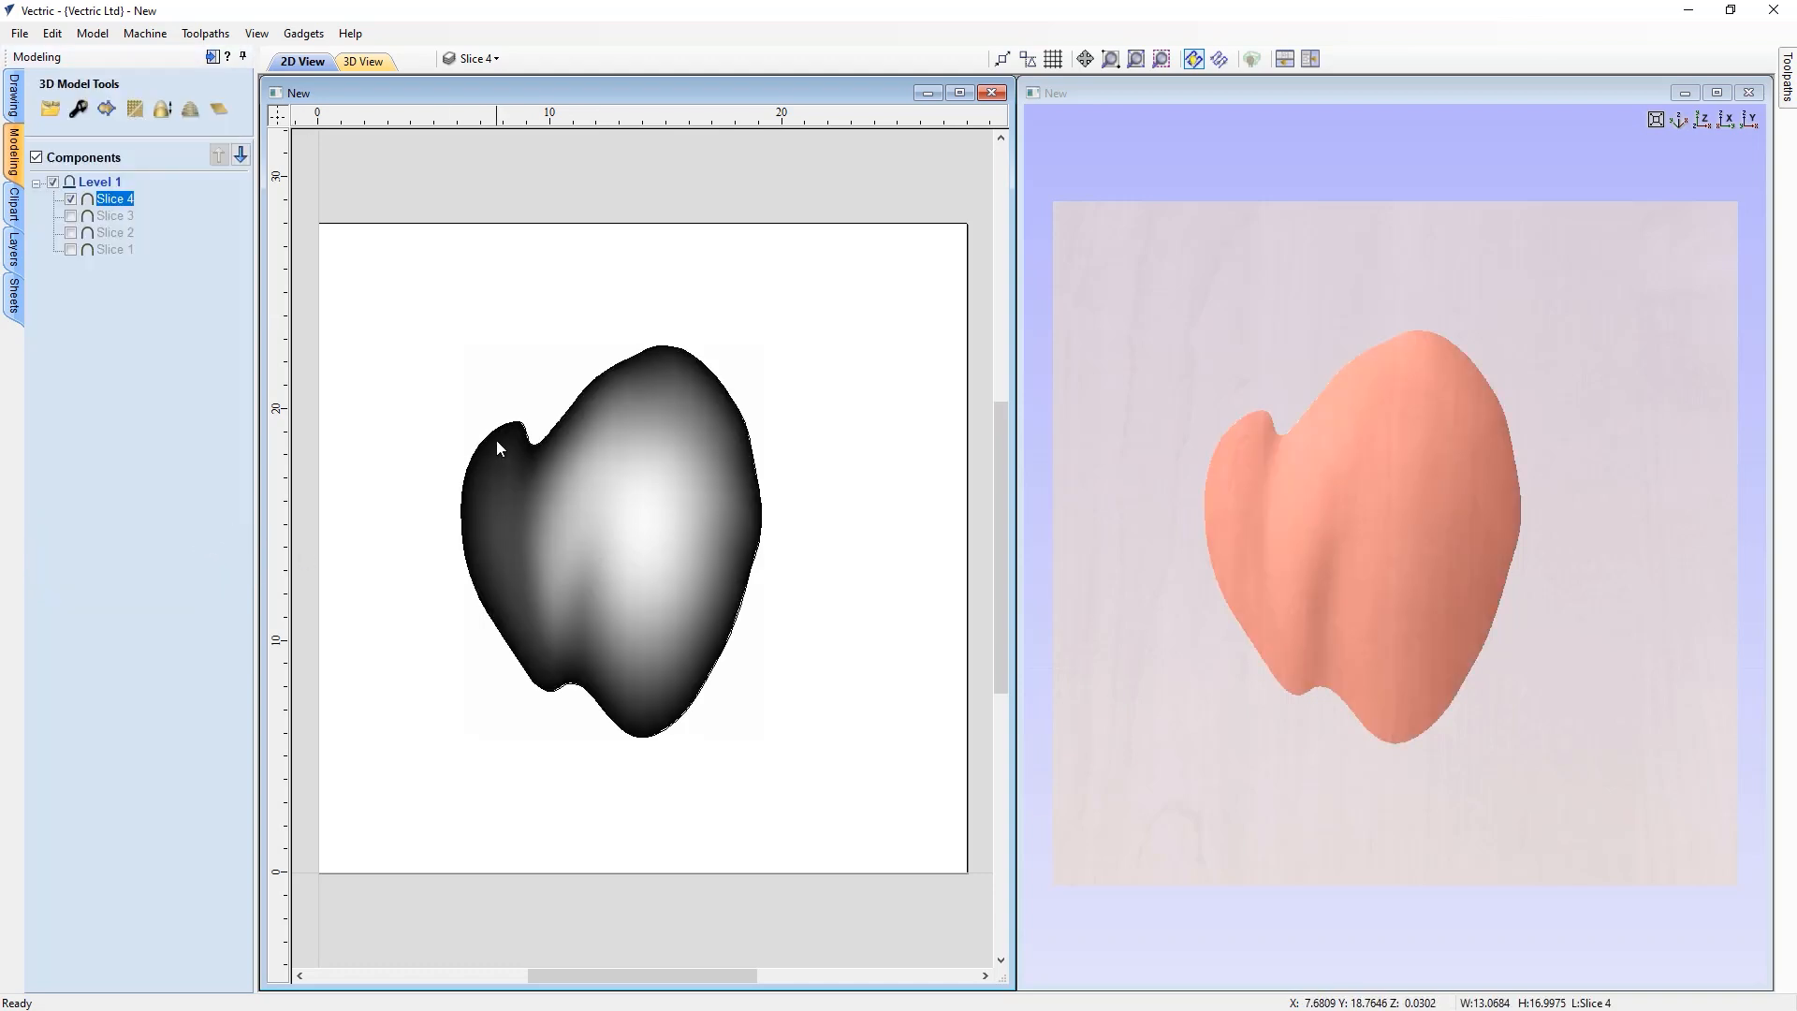
{"action": "left_click", "coordinate": [632, 345]}
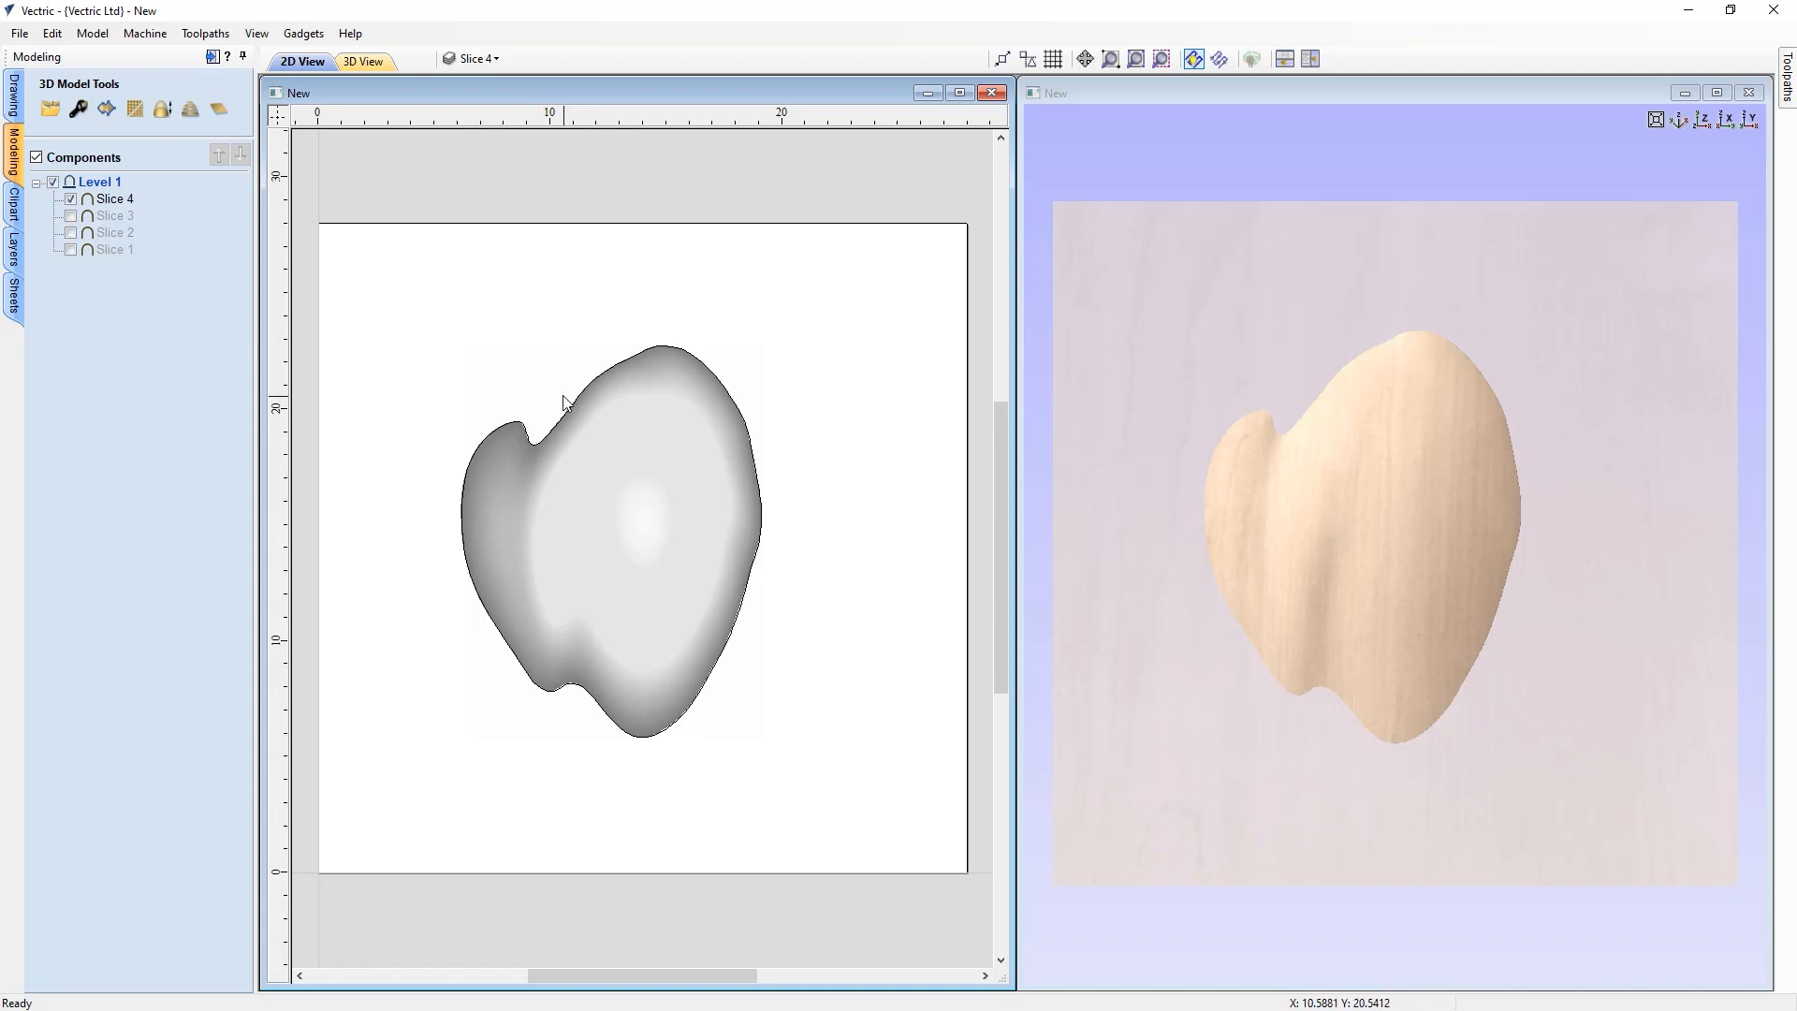
Make all four slice components and their Slice 1 to Slice 4 layers visible again
{"action": "left_click", "coordinate": [71, 216]}
{"action": "left_click", "coordinate": [70, 232]}
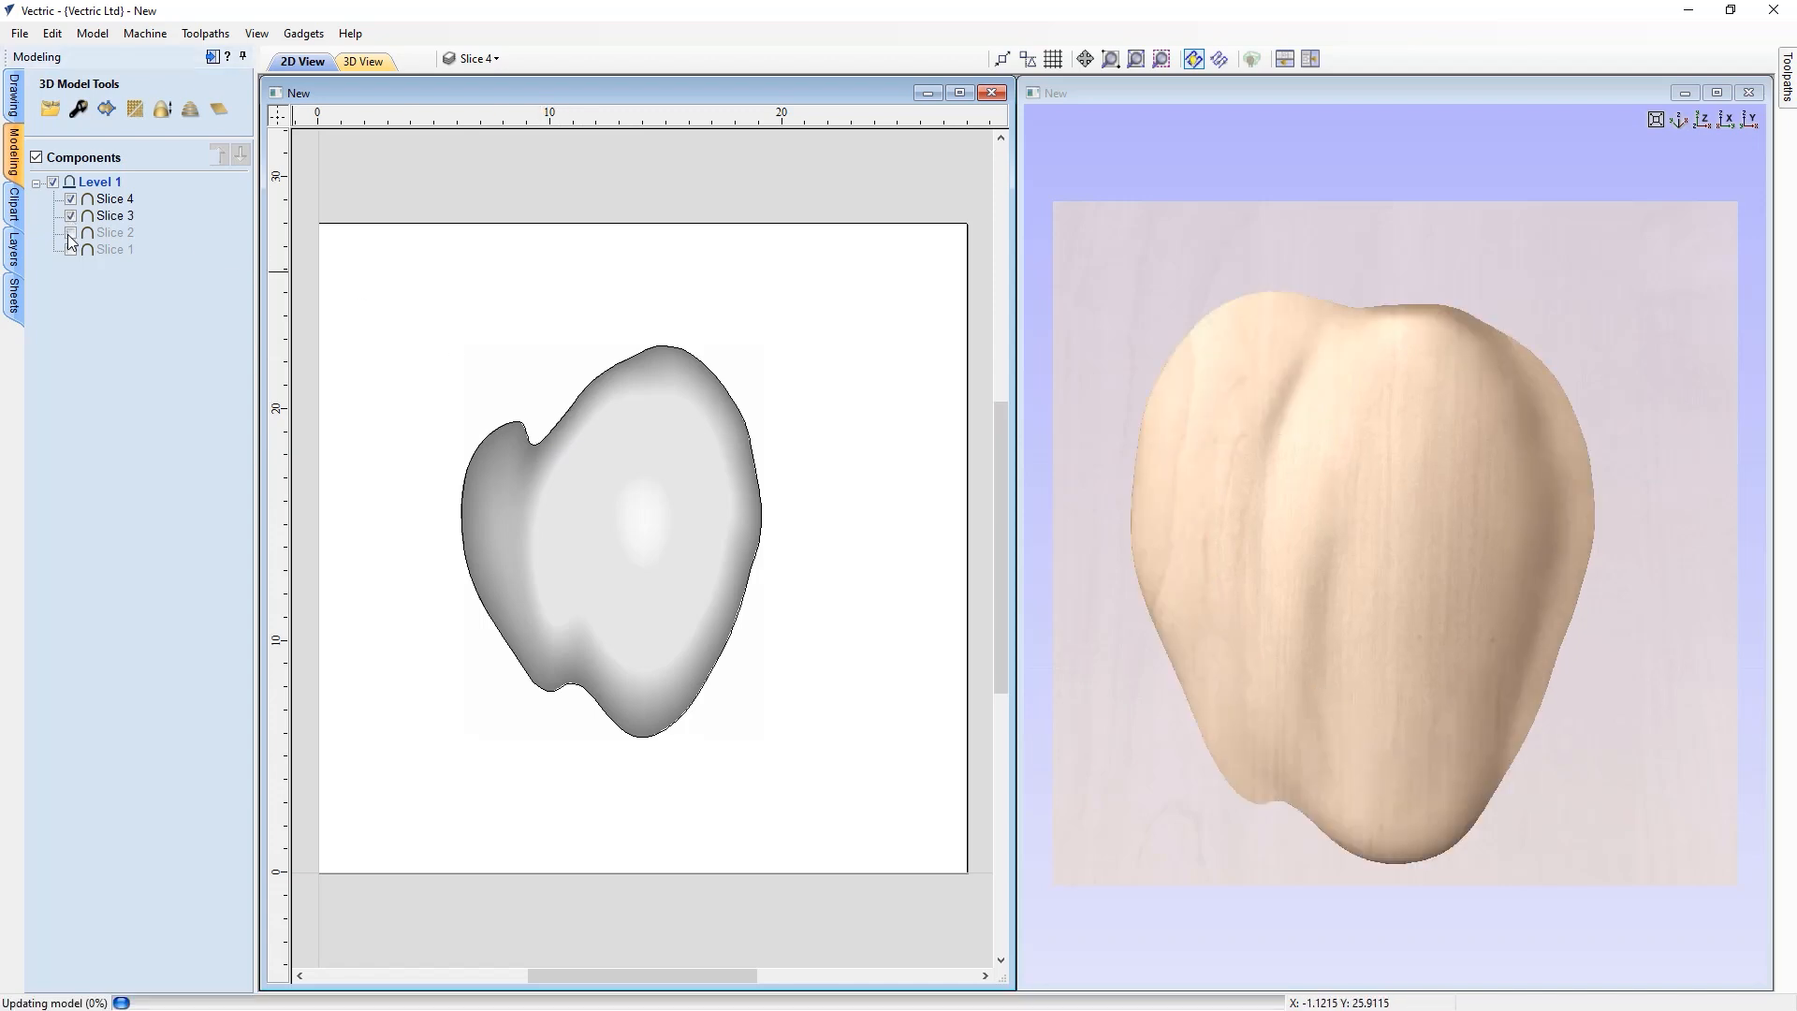
{"action": "left_click", "coordinate": [70, 249]}
{"action": "left_click", "coordinate": [477, 58]}
{"action": "left_click", "coordinate": [474, 126]}
{"action": "left_click", "coordinate": [475, 108]}
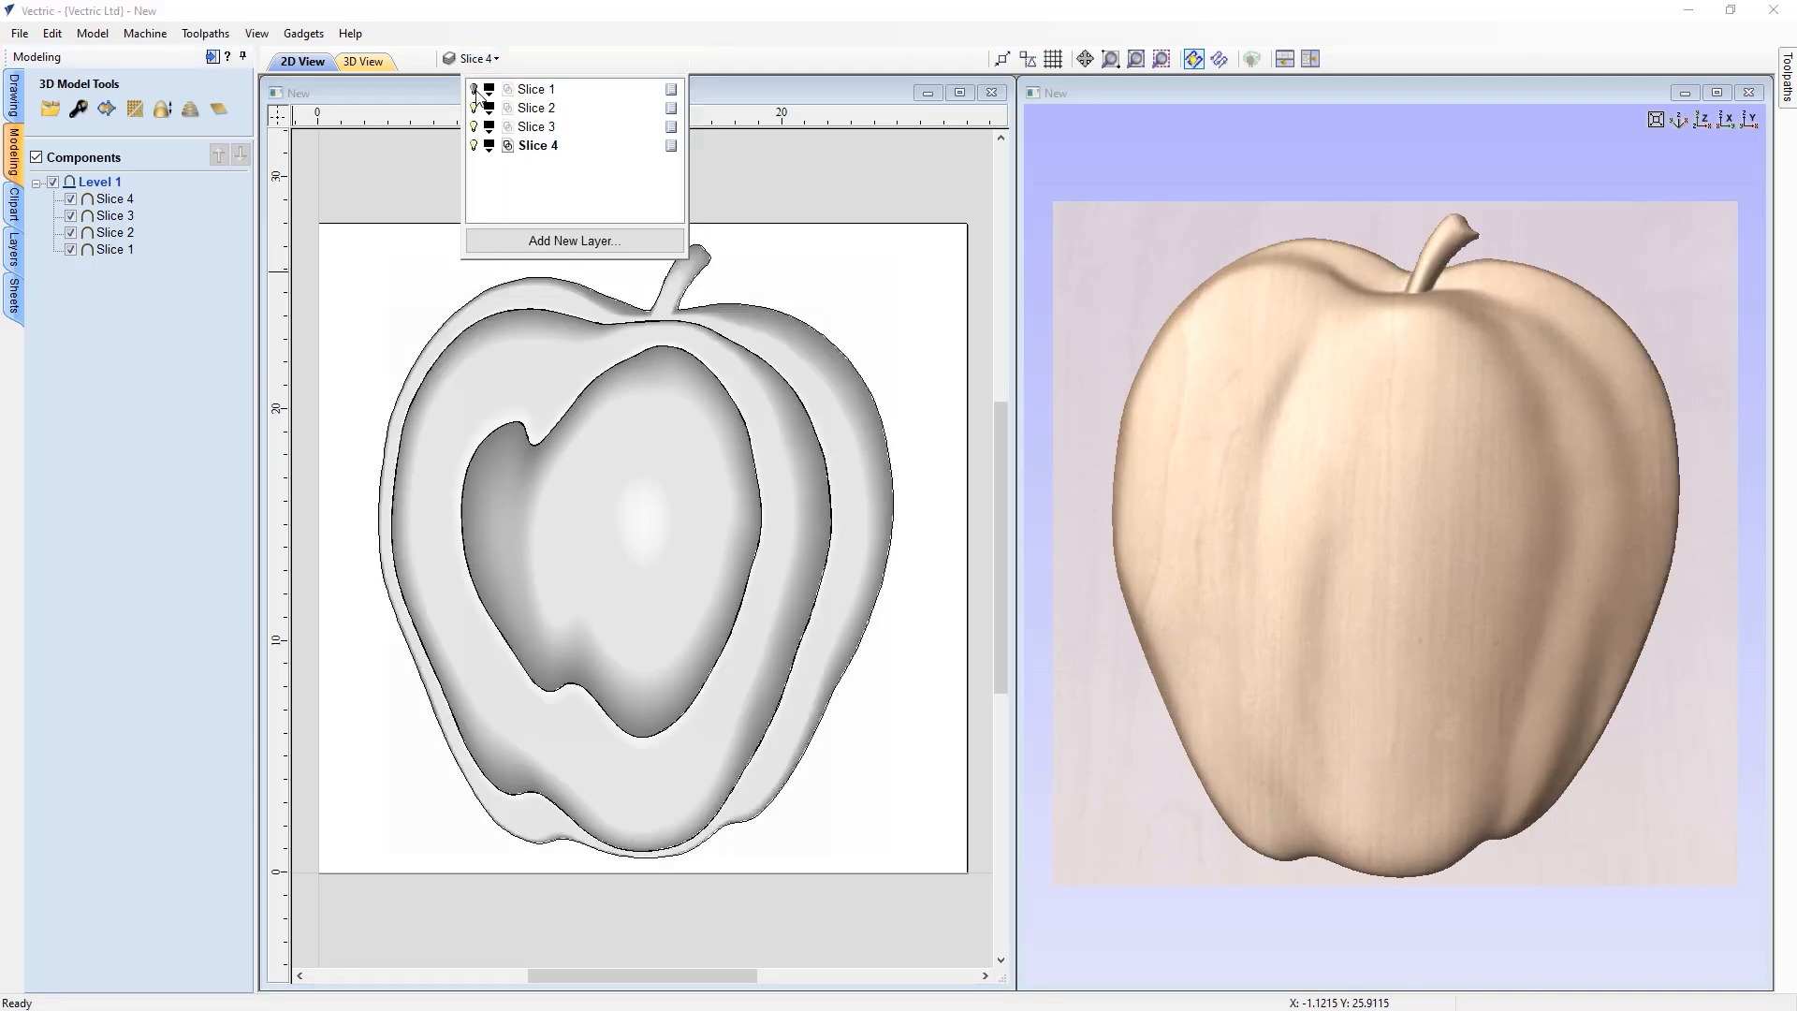
{"action": "left_click", "coordinate": [473, 89]}
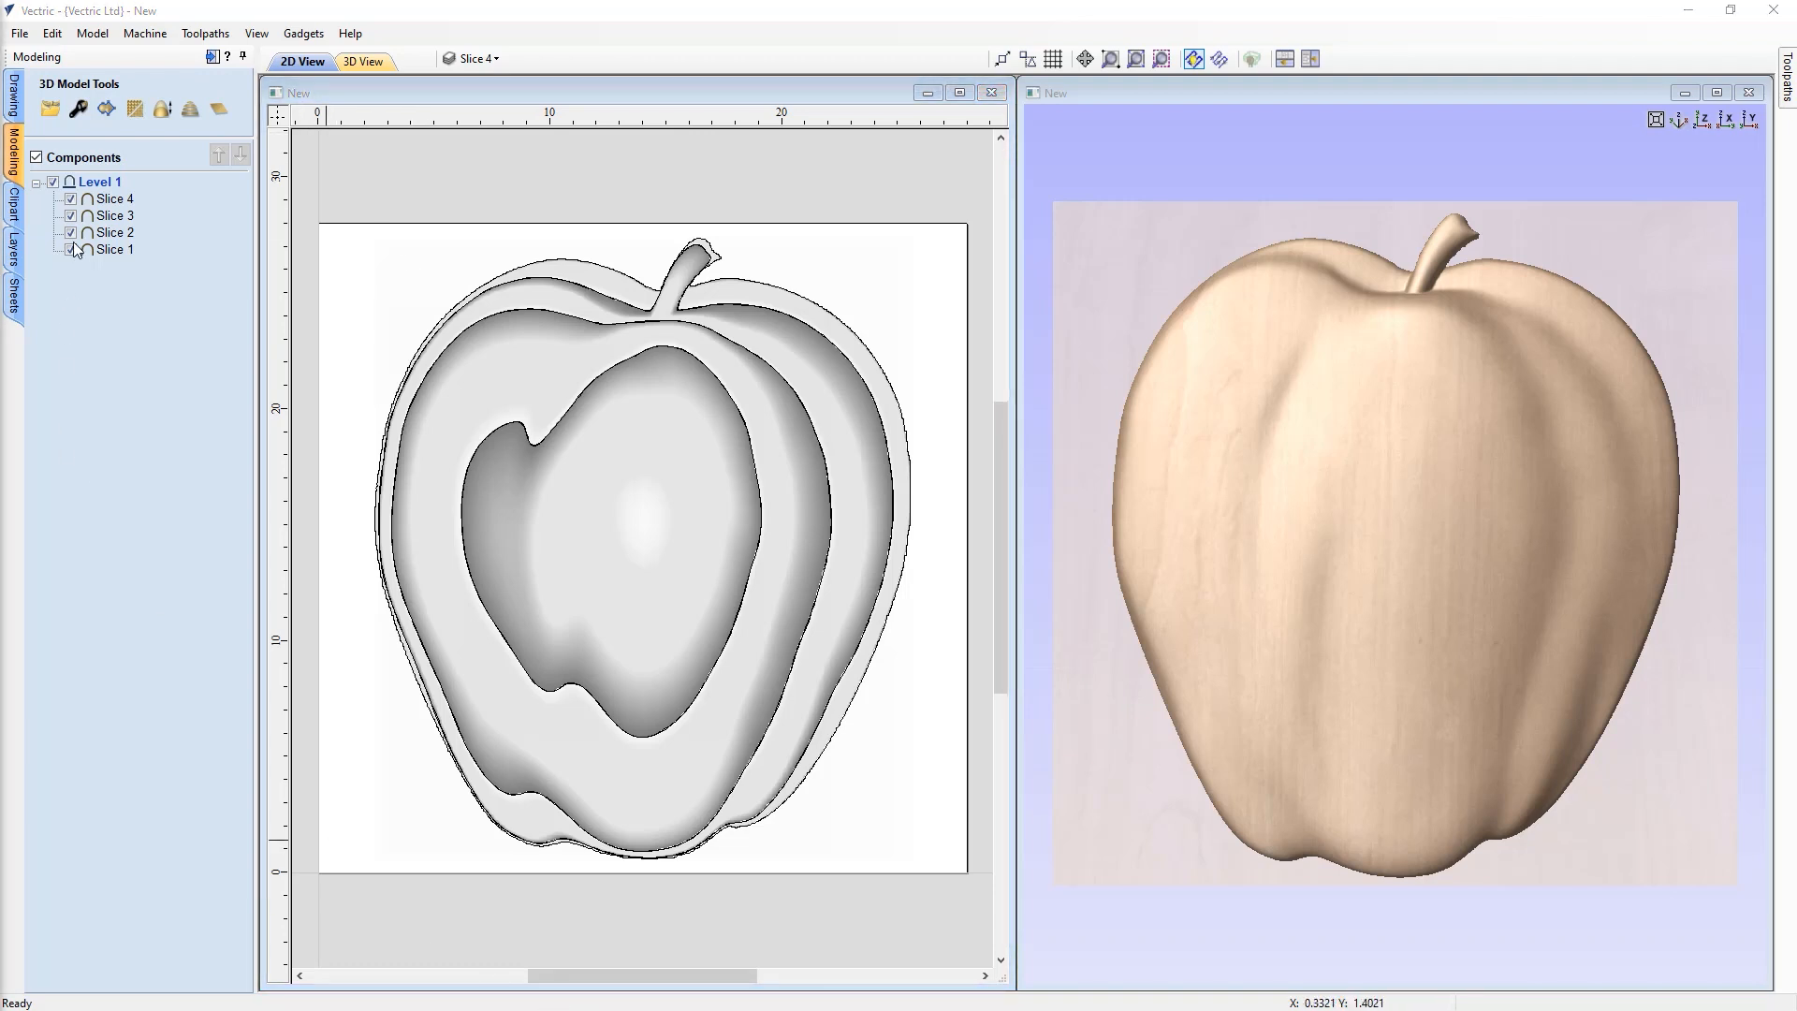
Change the job size to 48 by 48 inches in Job Setup
{"action": "left_click", "coordinate": [17, 102]}
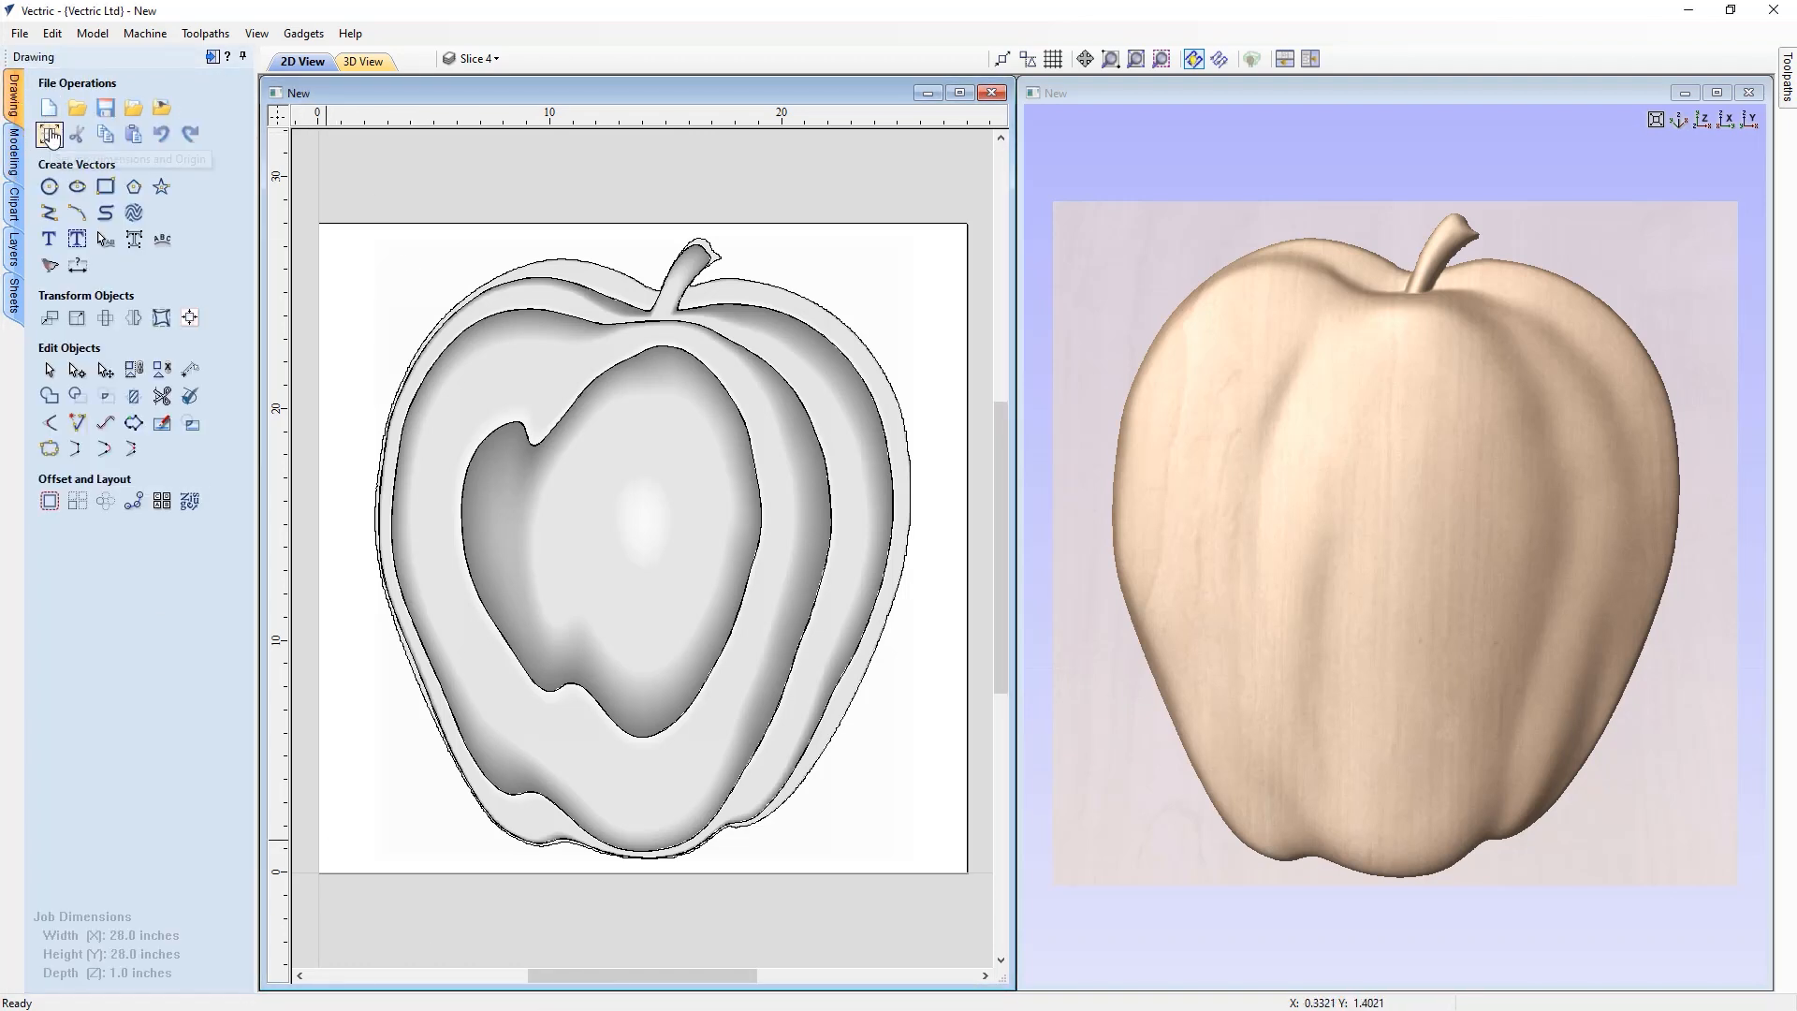
{"action": "left_click", "coordinate": [50, 134]}
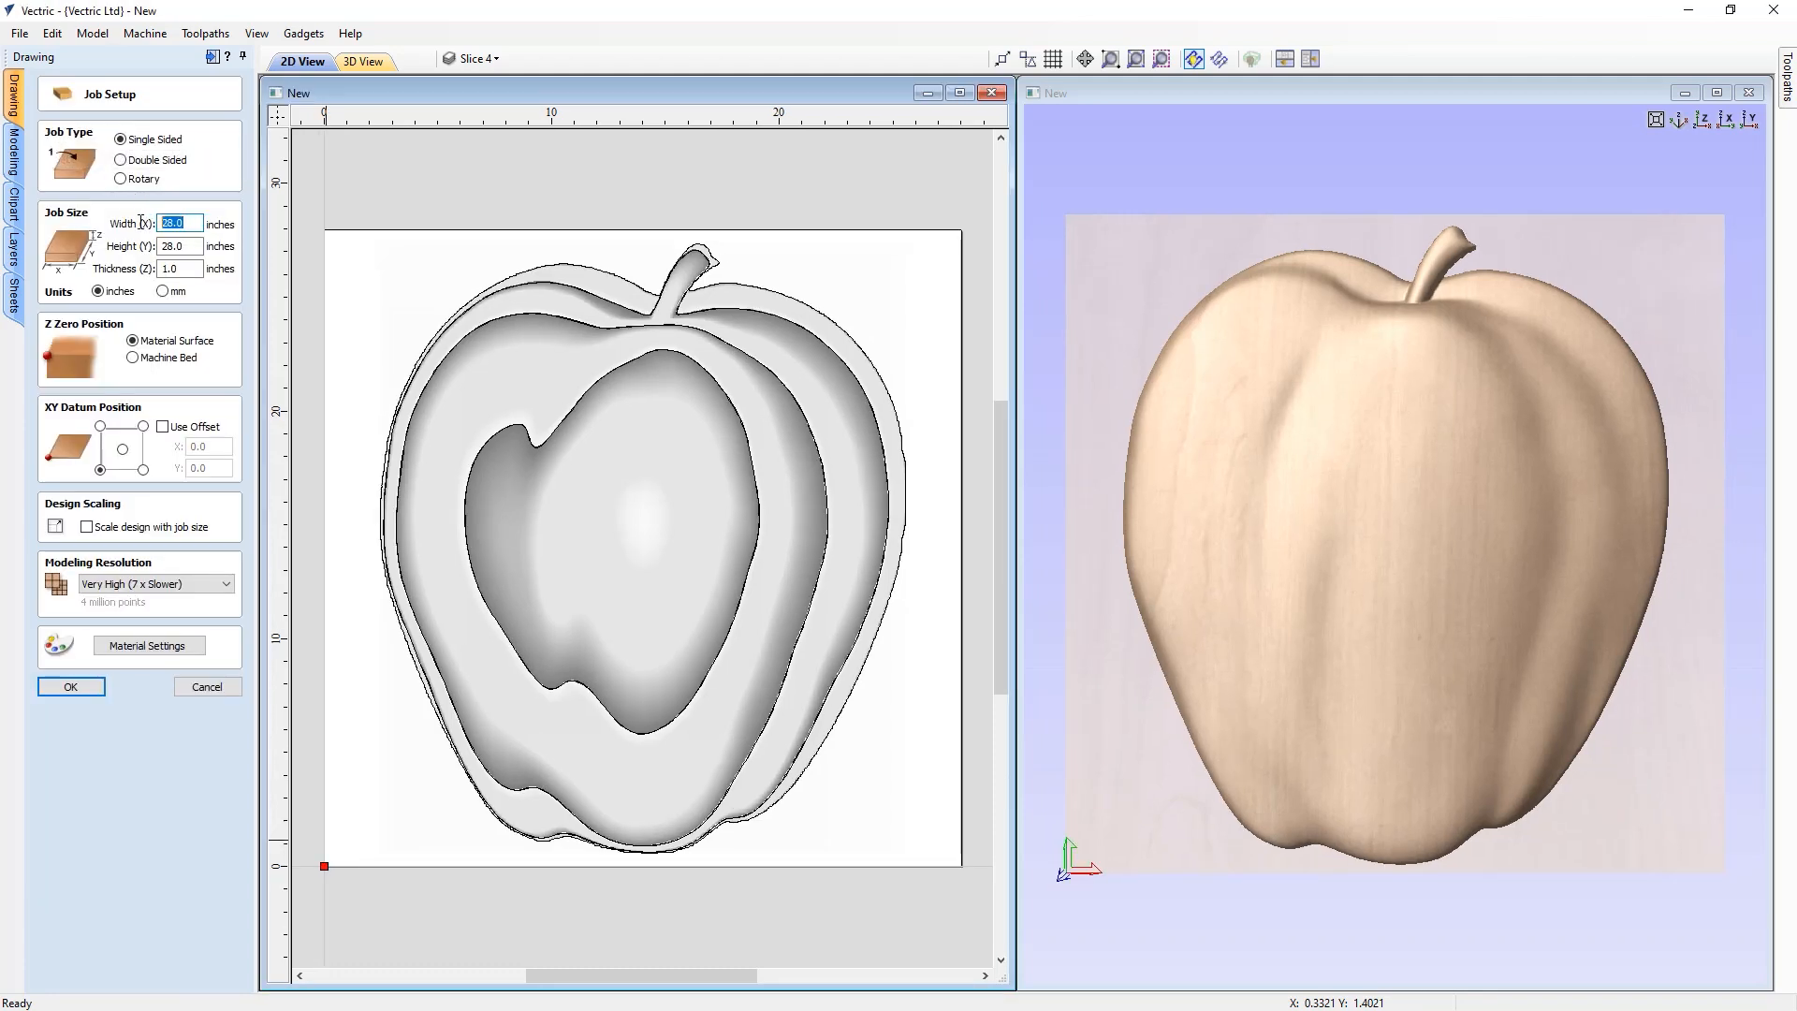
{"action": "type", "text": "48"}
{"action": "key", "text": "Tab"}
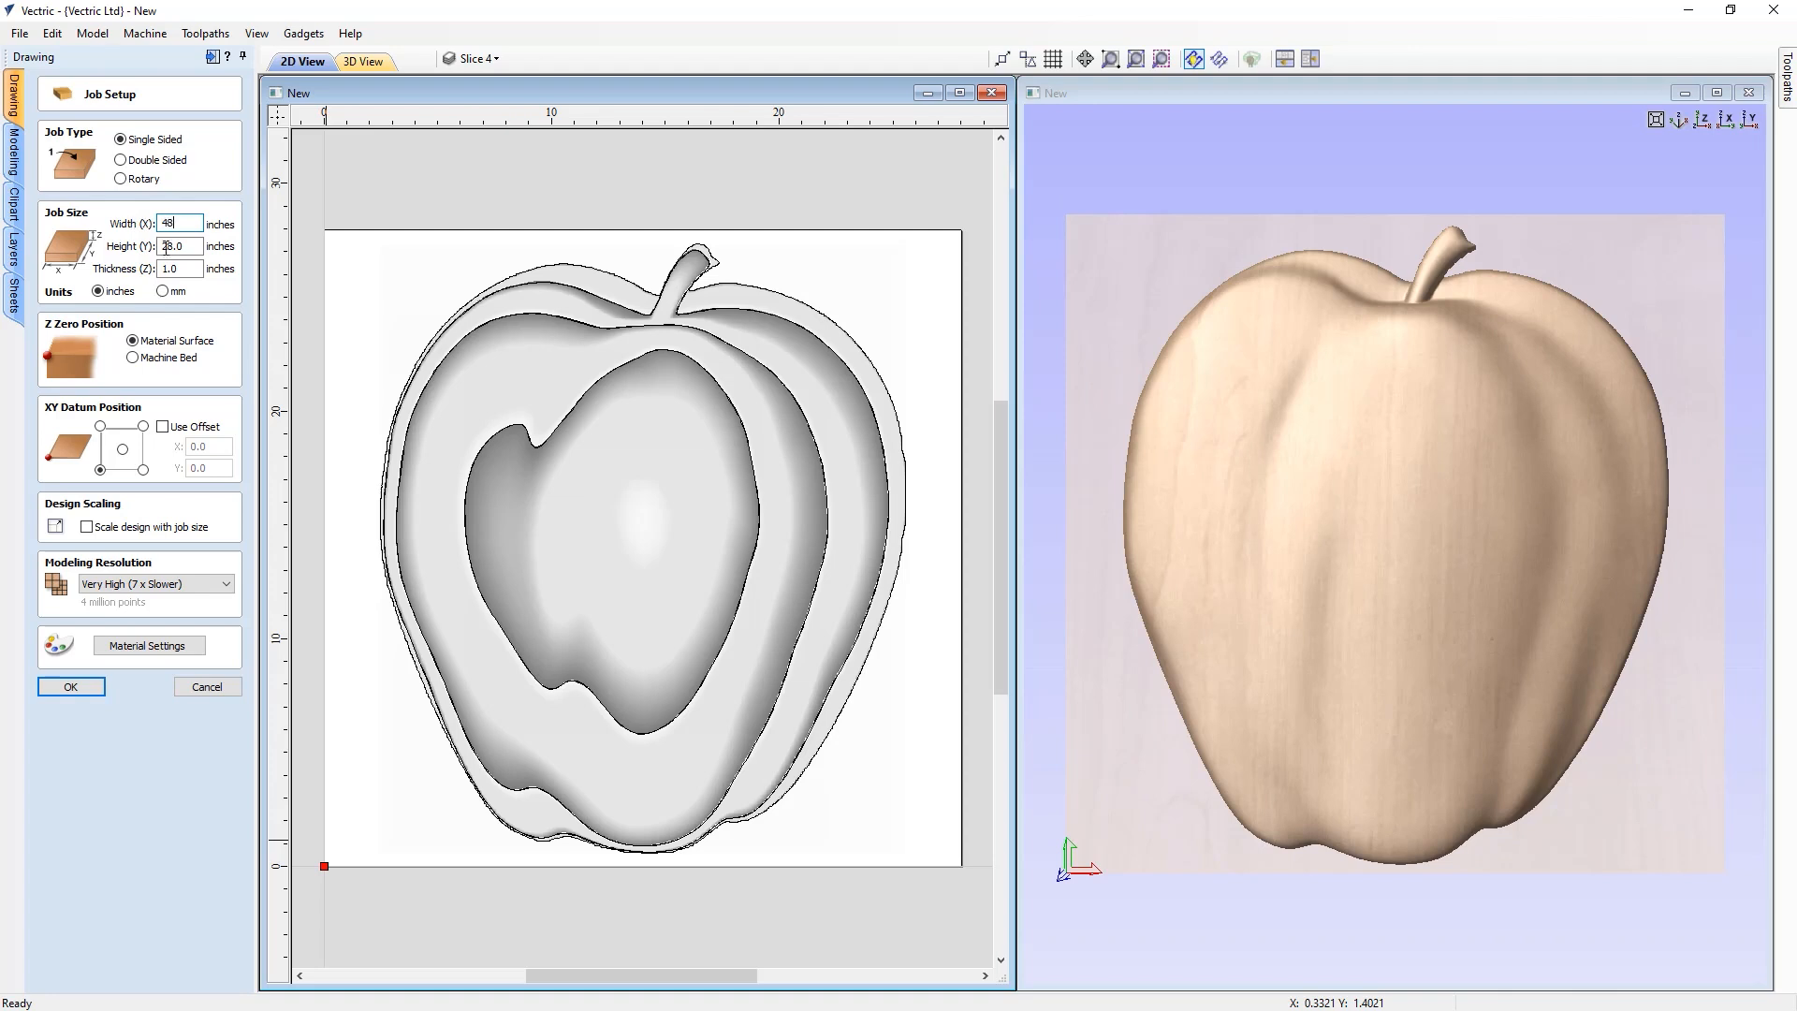
{"action": "type", "text": "4"}
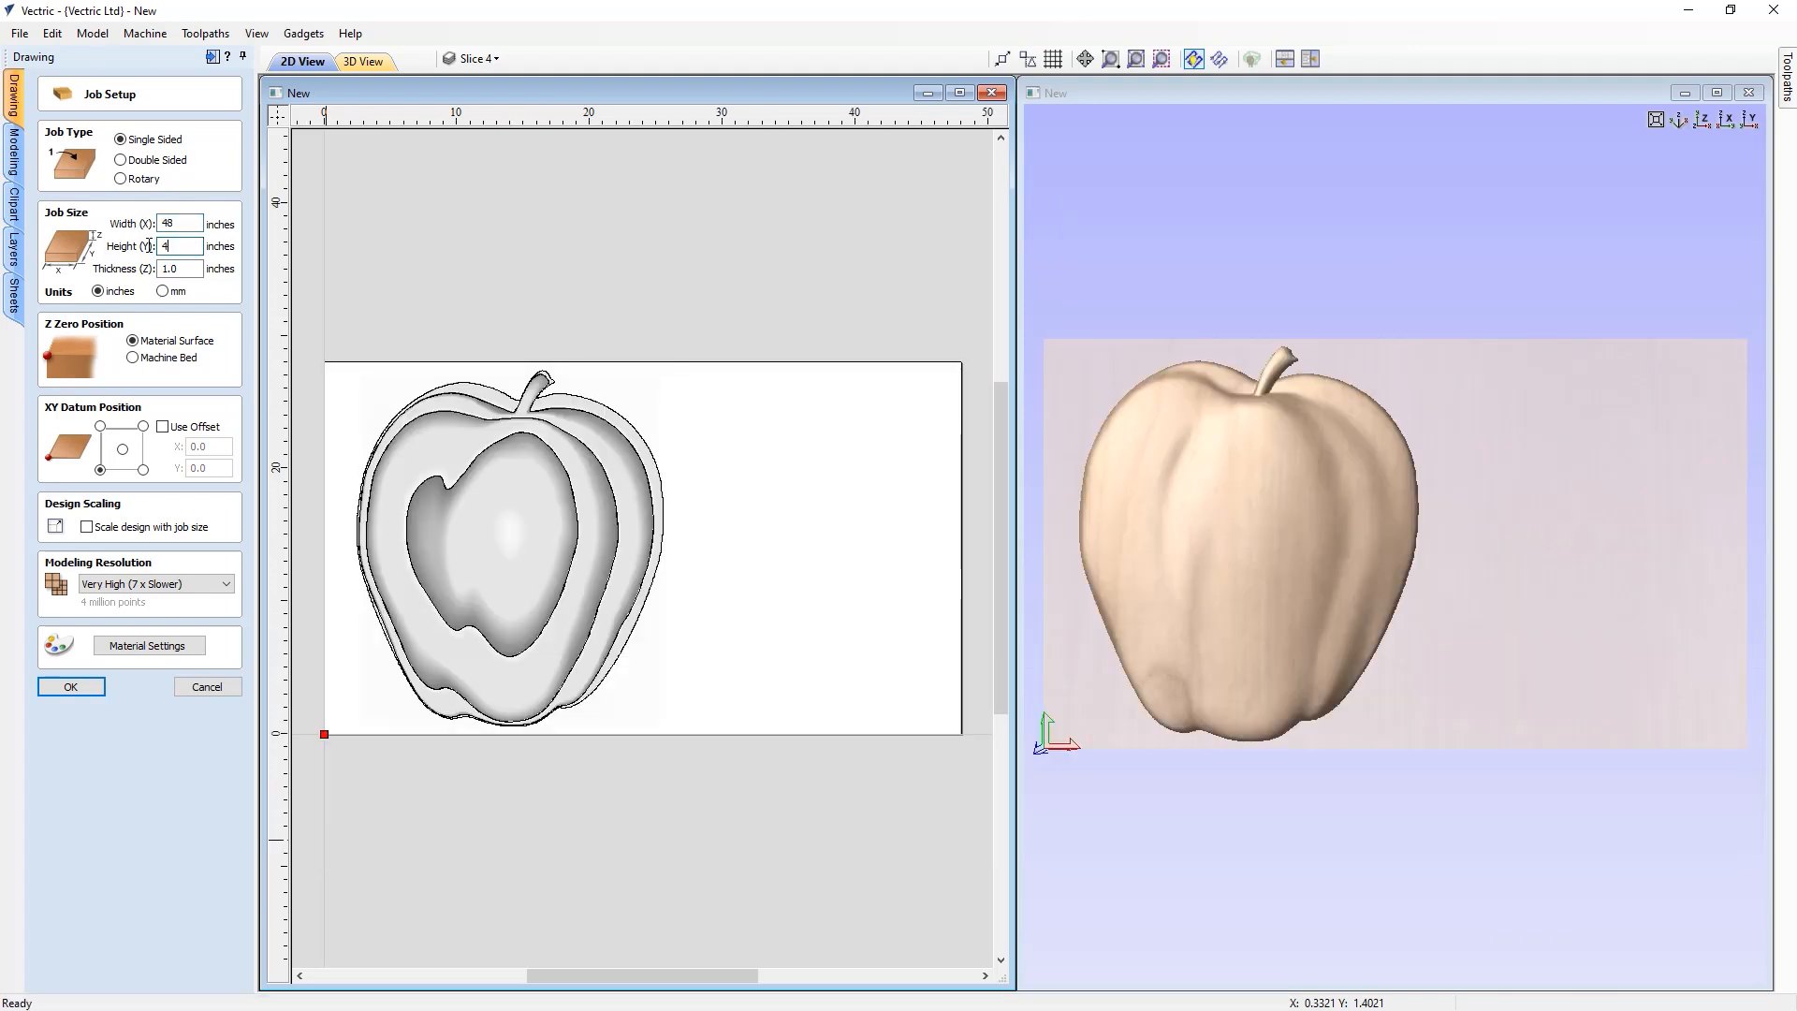
{"action": "type", "text": "8"}
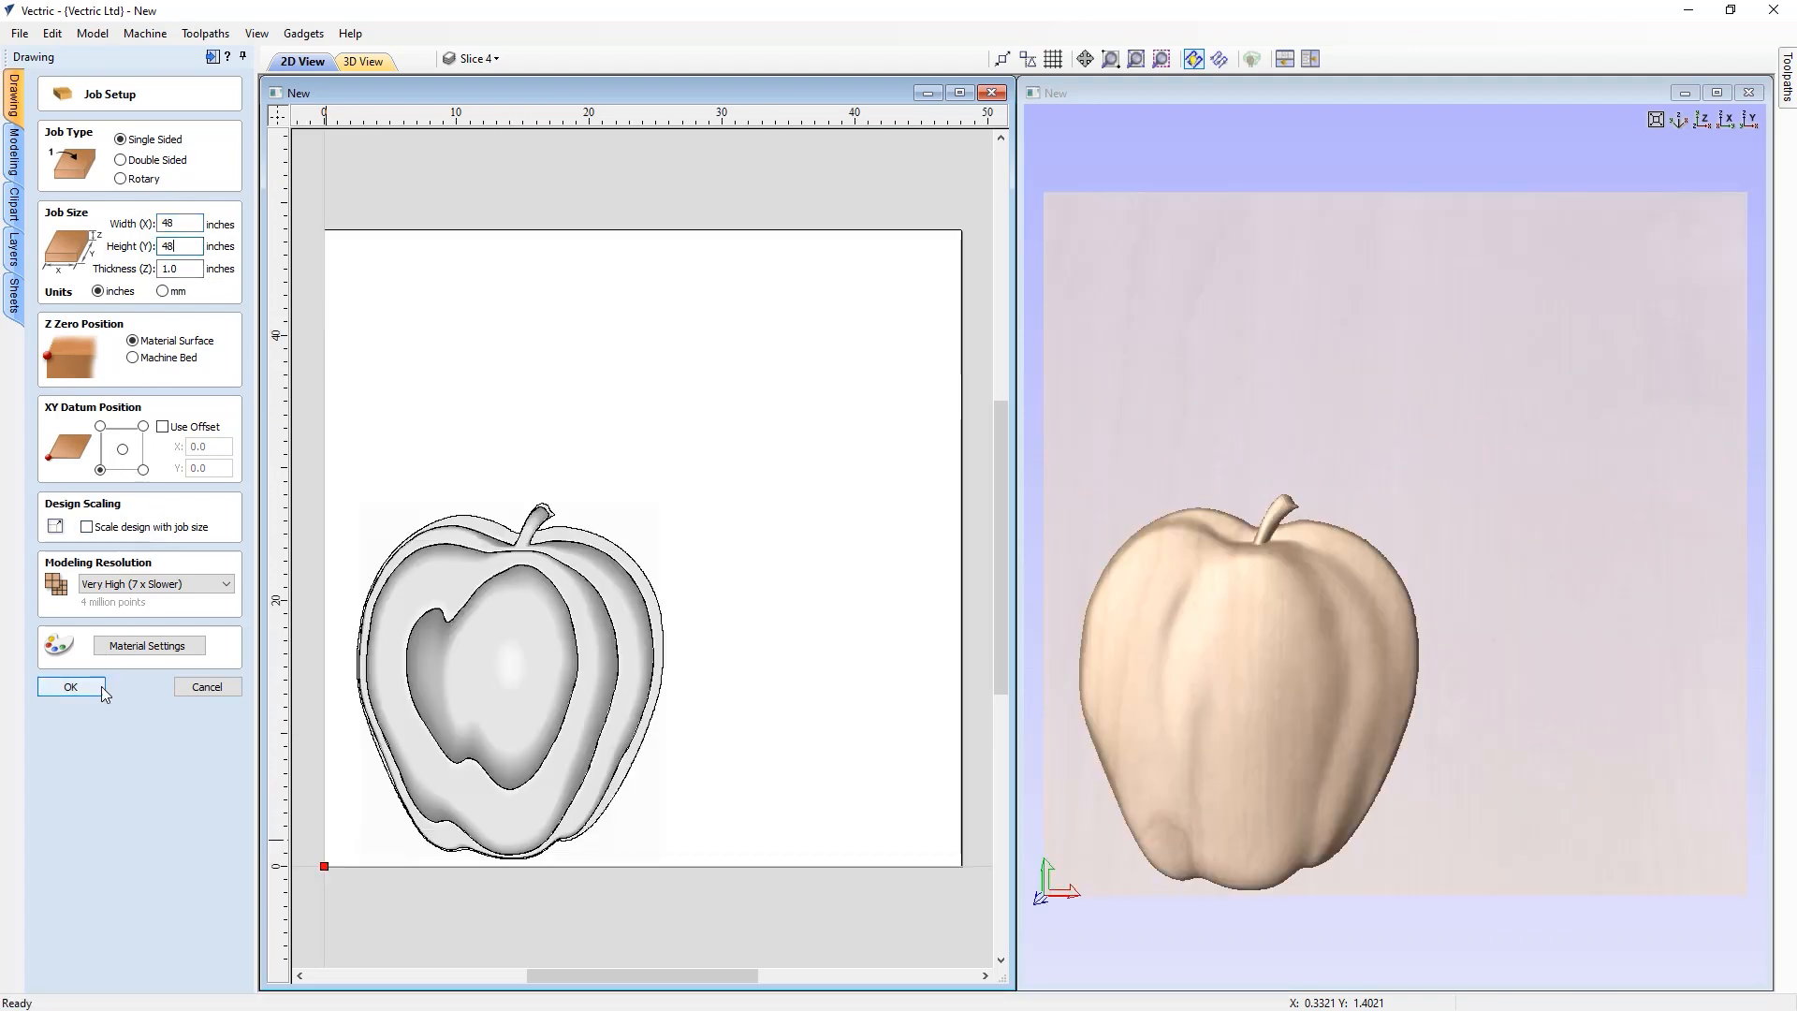
{"action": "left_click", "coordinate": [70, 687]}
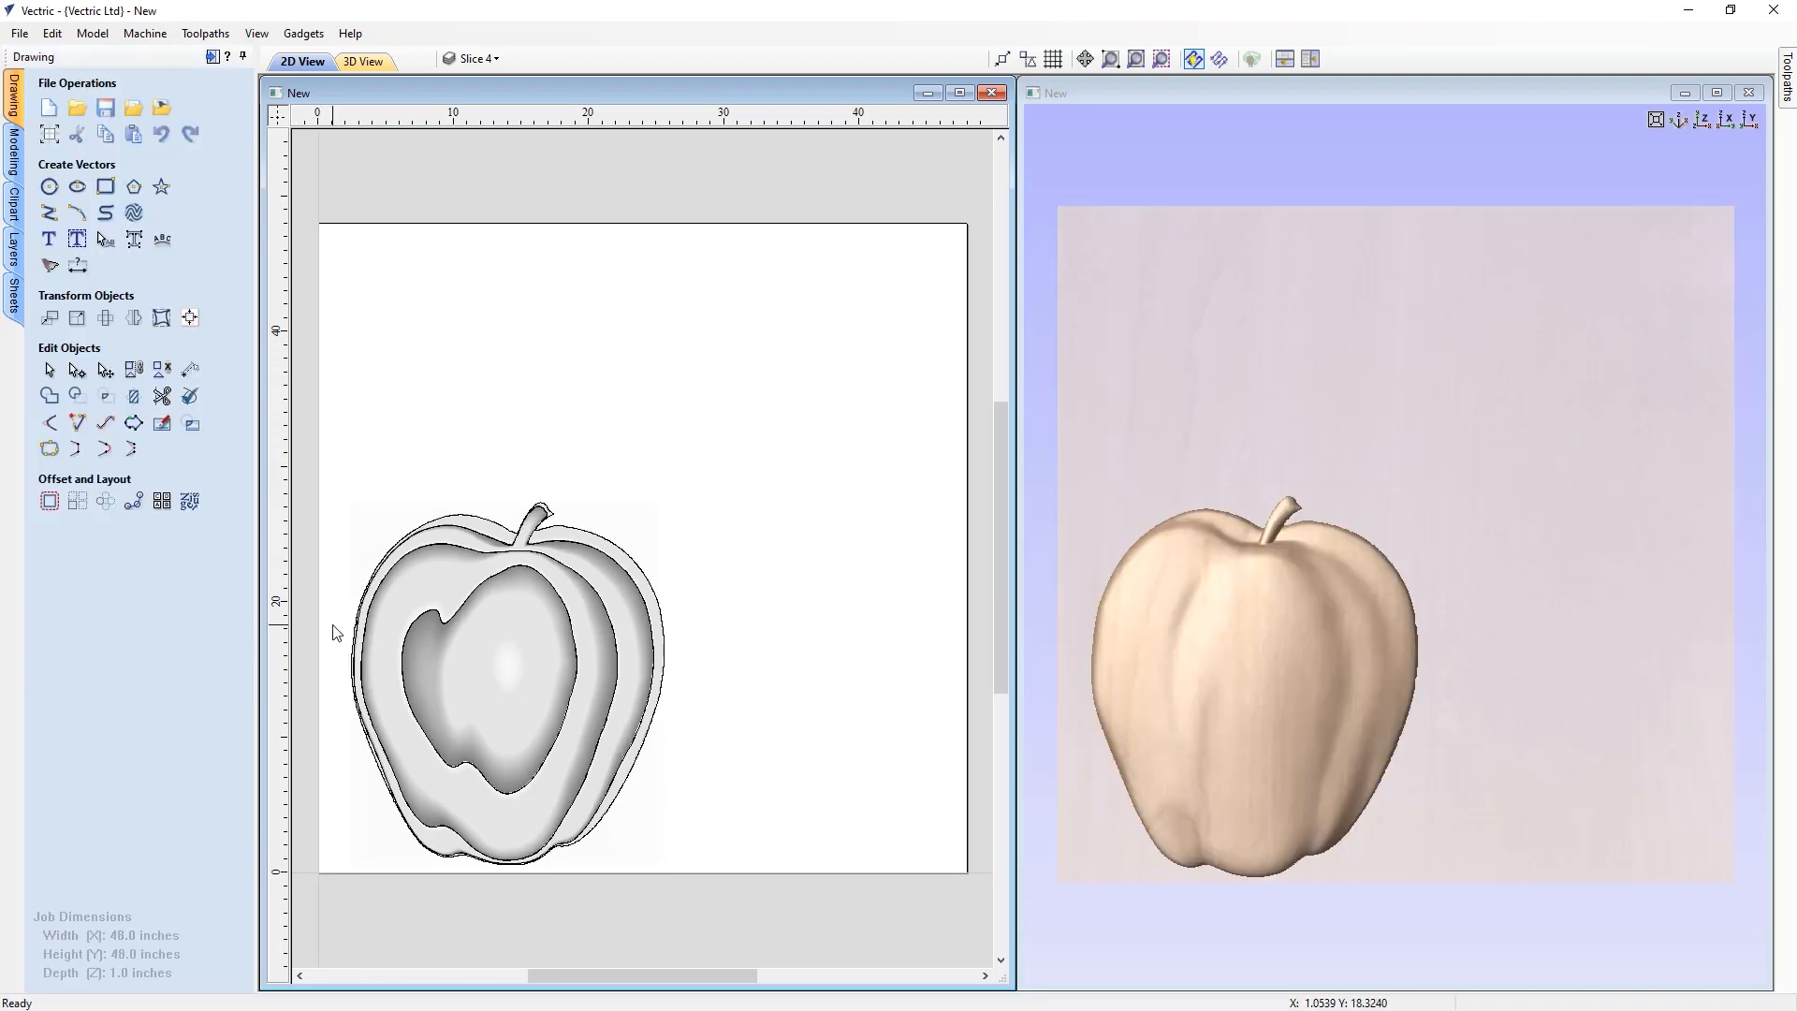
Move the Slice 4 component to the upper-left corner of the job
{"action": "left_click", "coordinate": [466, 638]}
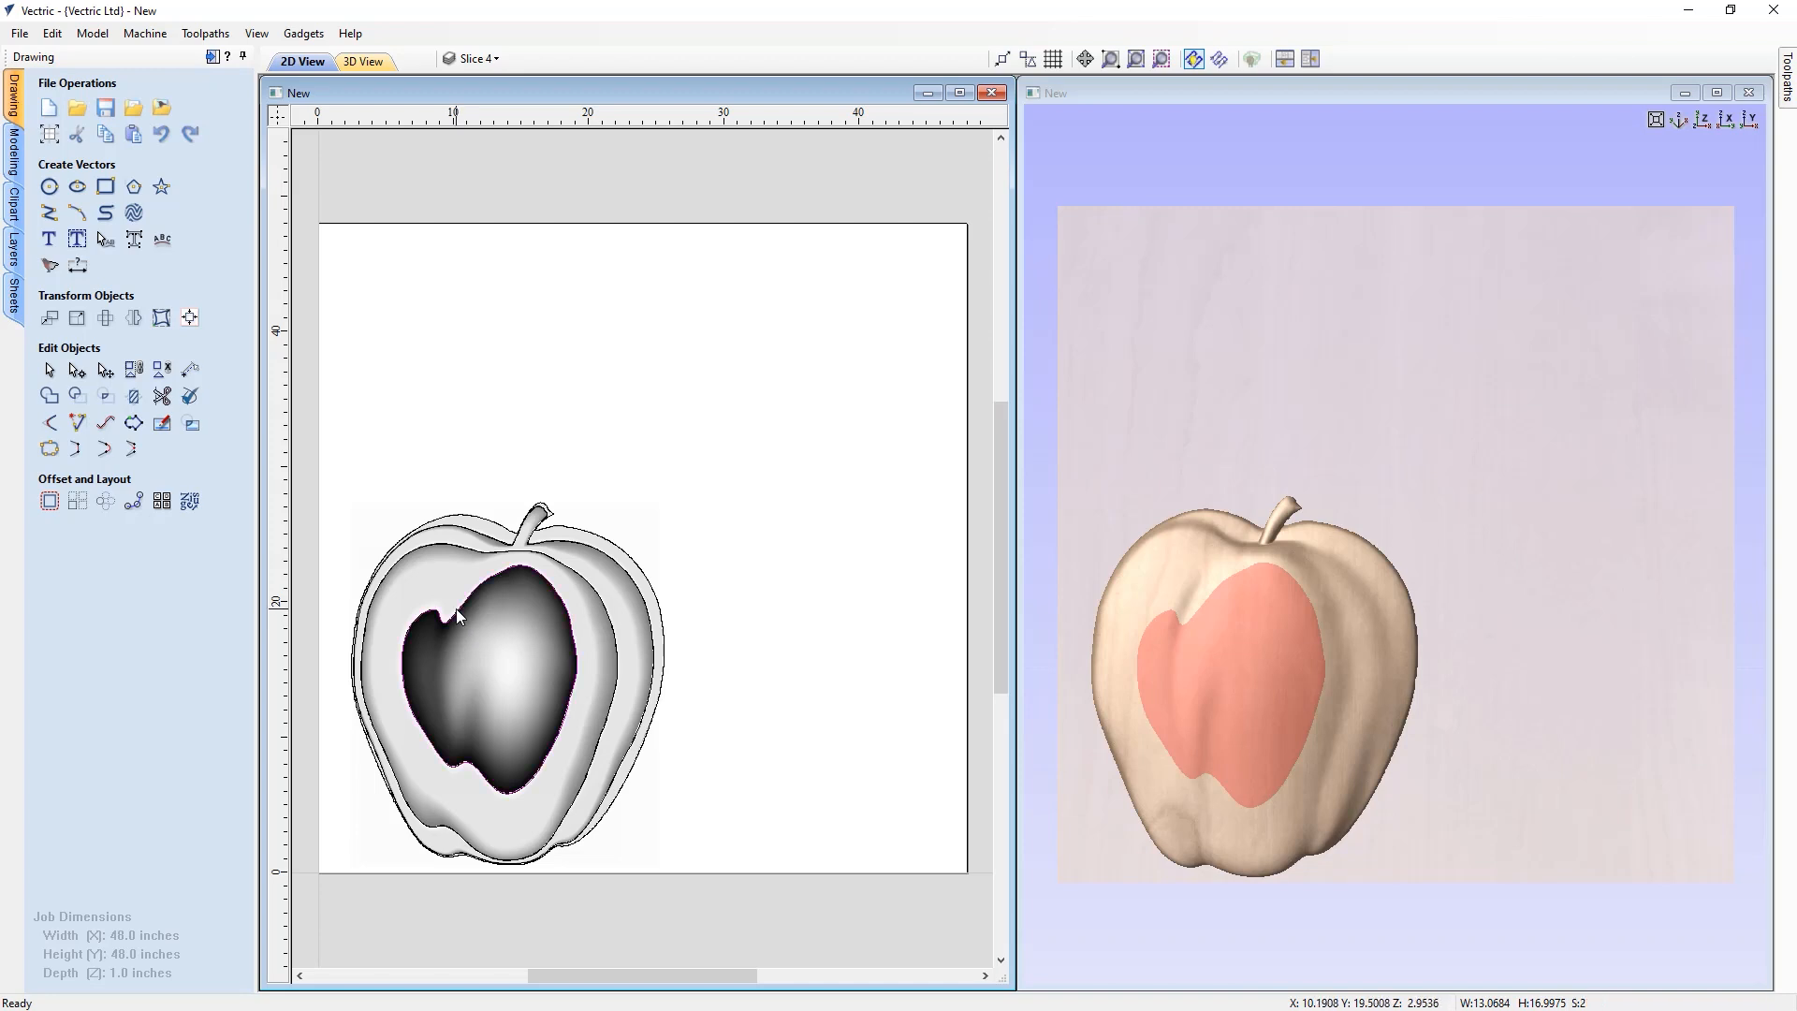
{"action": "left_click", "coordinate": [498, 681]}
{"action": "left_click_drag", "start_coordinate": [498, 680], "coordinate": [453, 365], "text": "ctrl"}
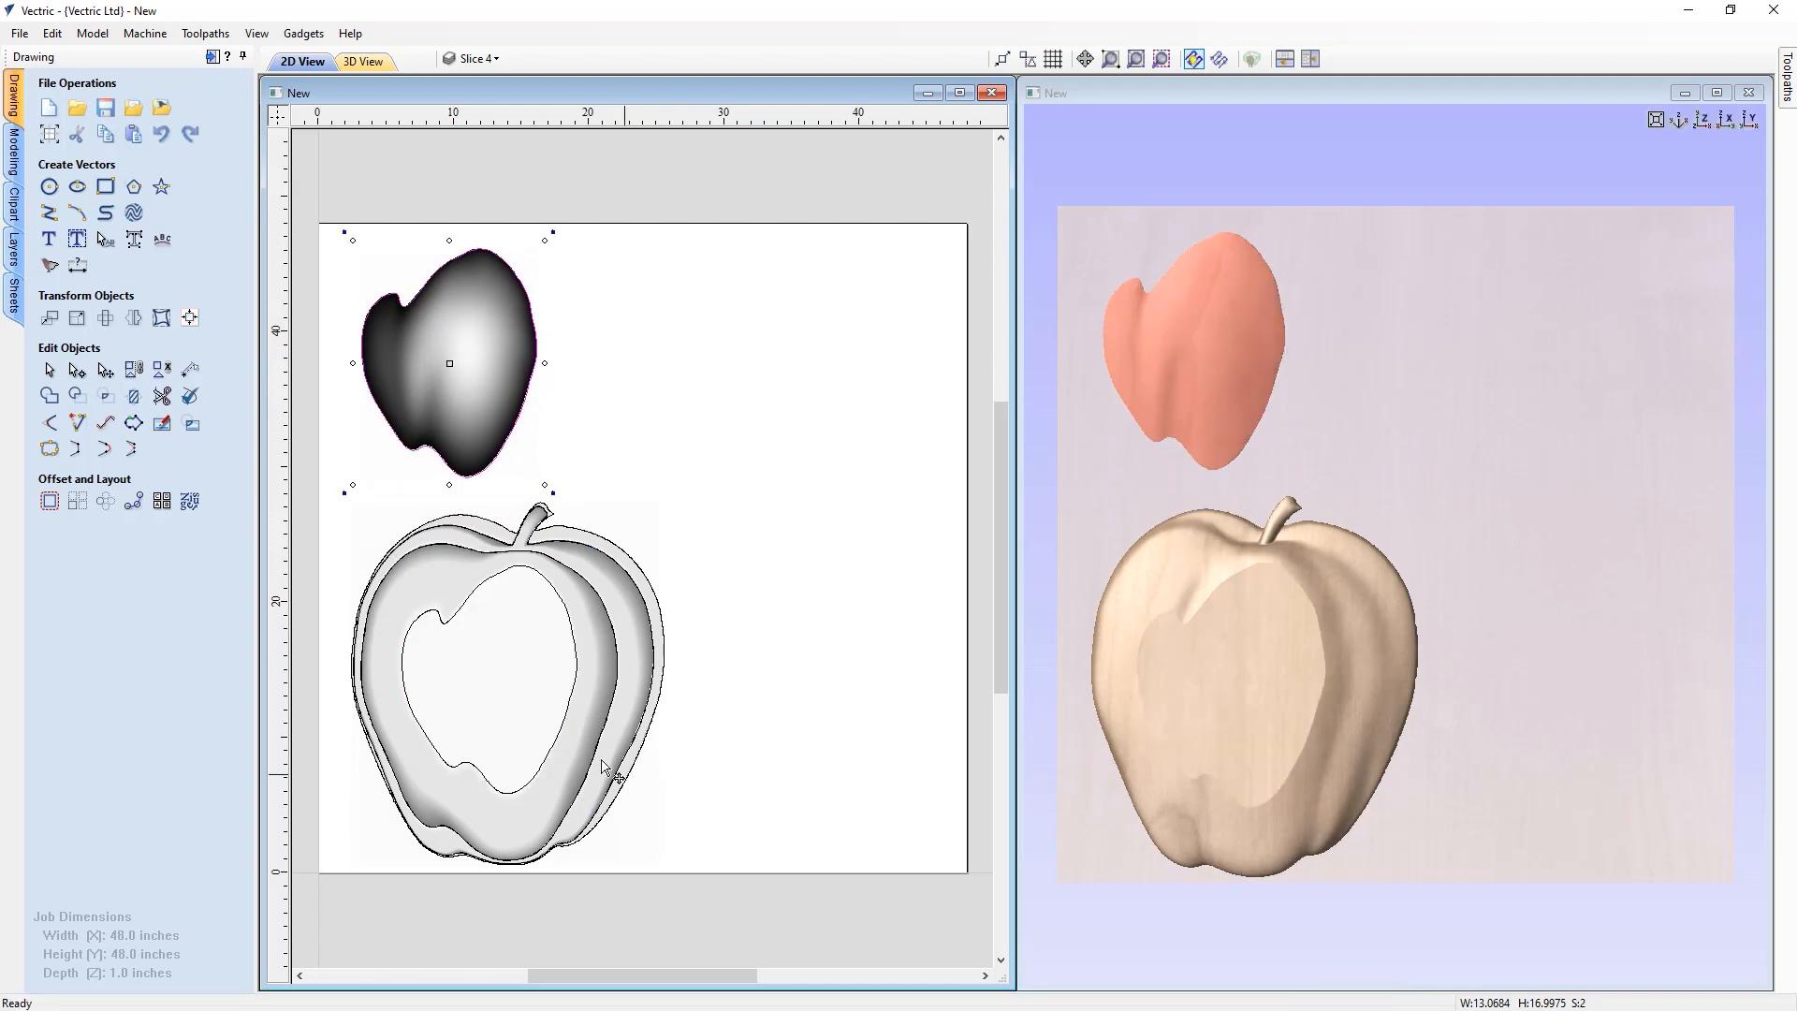
Move the Slice 3 component to the lower right, beside the remaining apple slices
{"action": "left_click", "coordinate": [496, 680]}
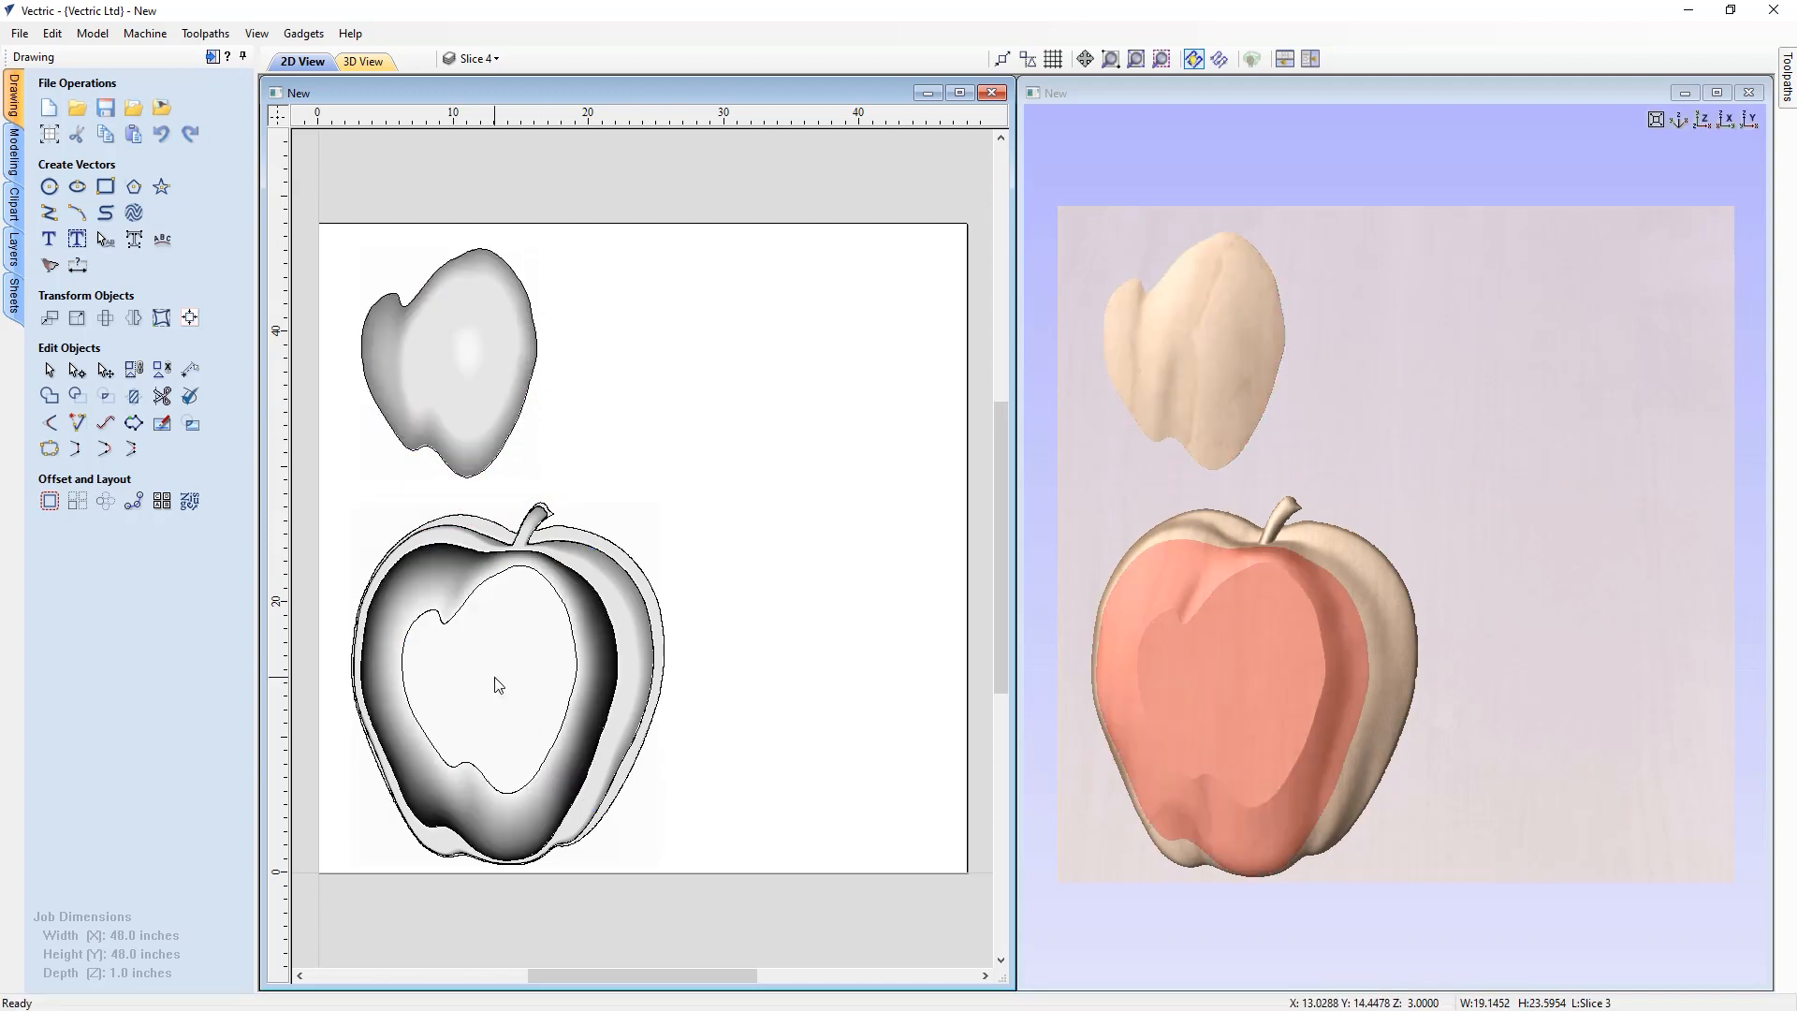
{"action": "left_click", "coordinate": [446, 624]}
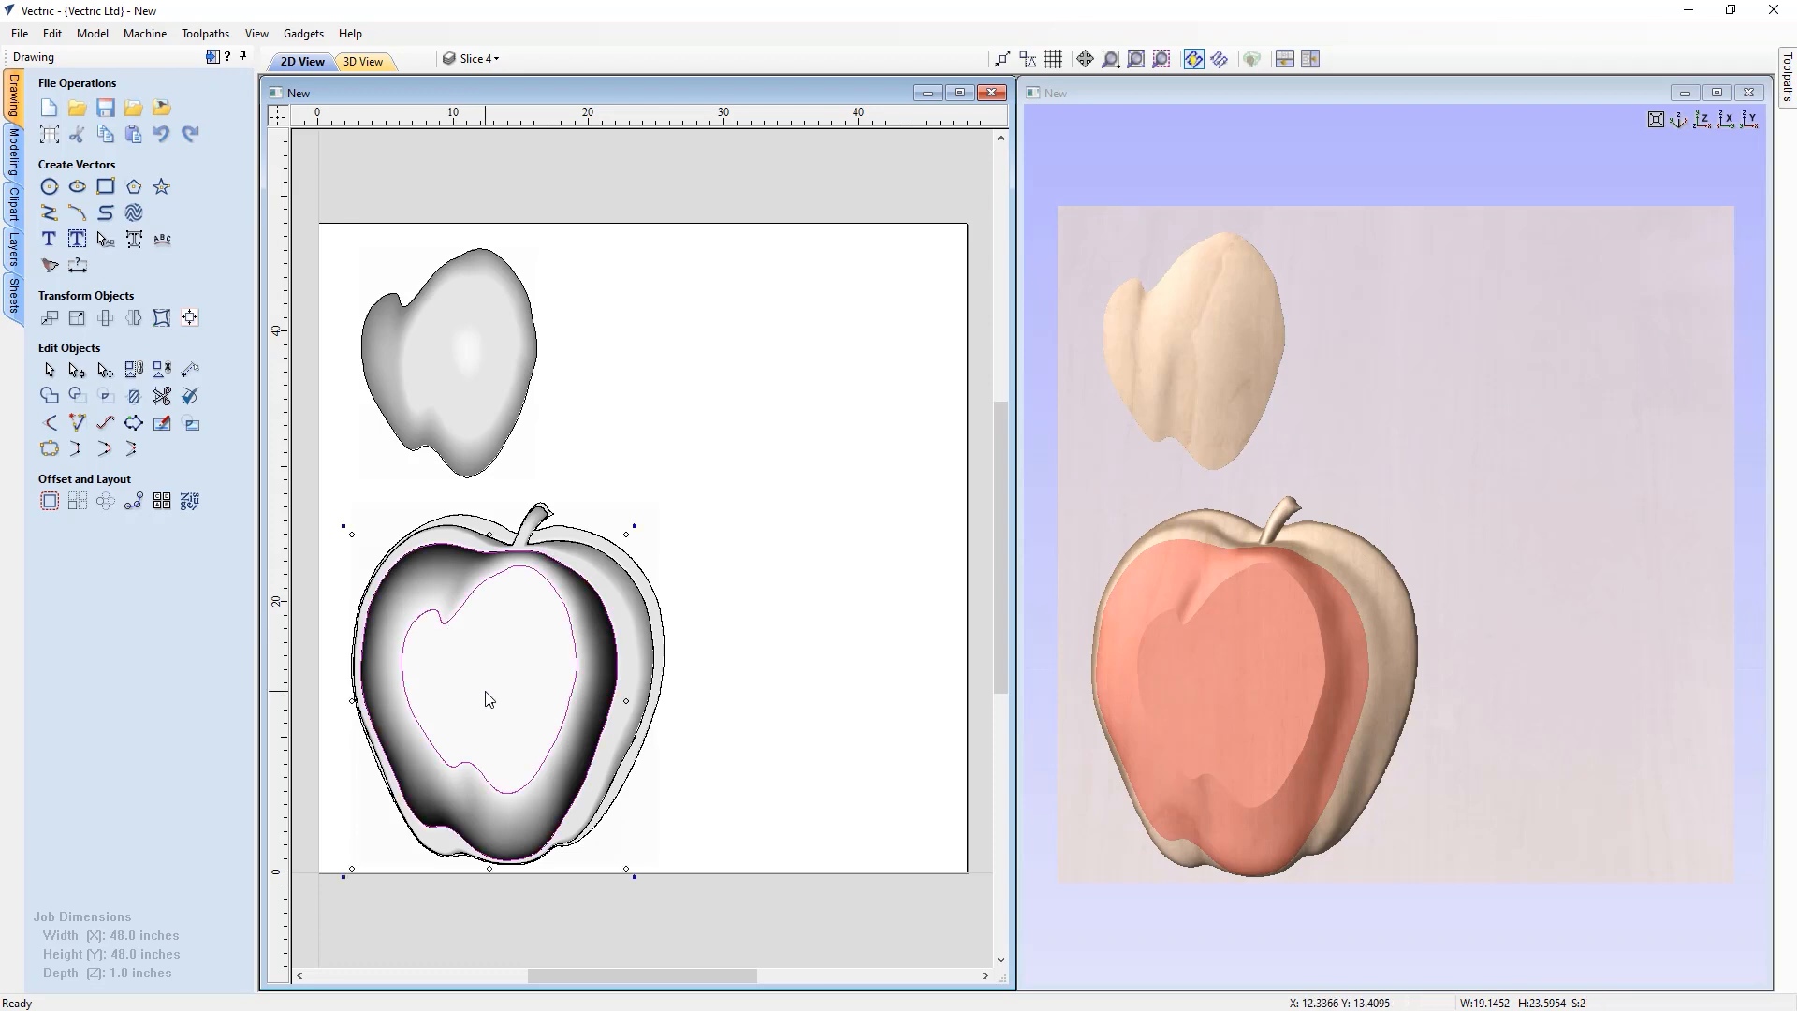
{"action": "left_click_drag", "start_coordinate": [489, 706], "coordinate": [814, 684]}
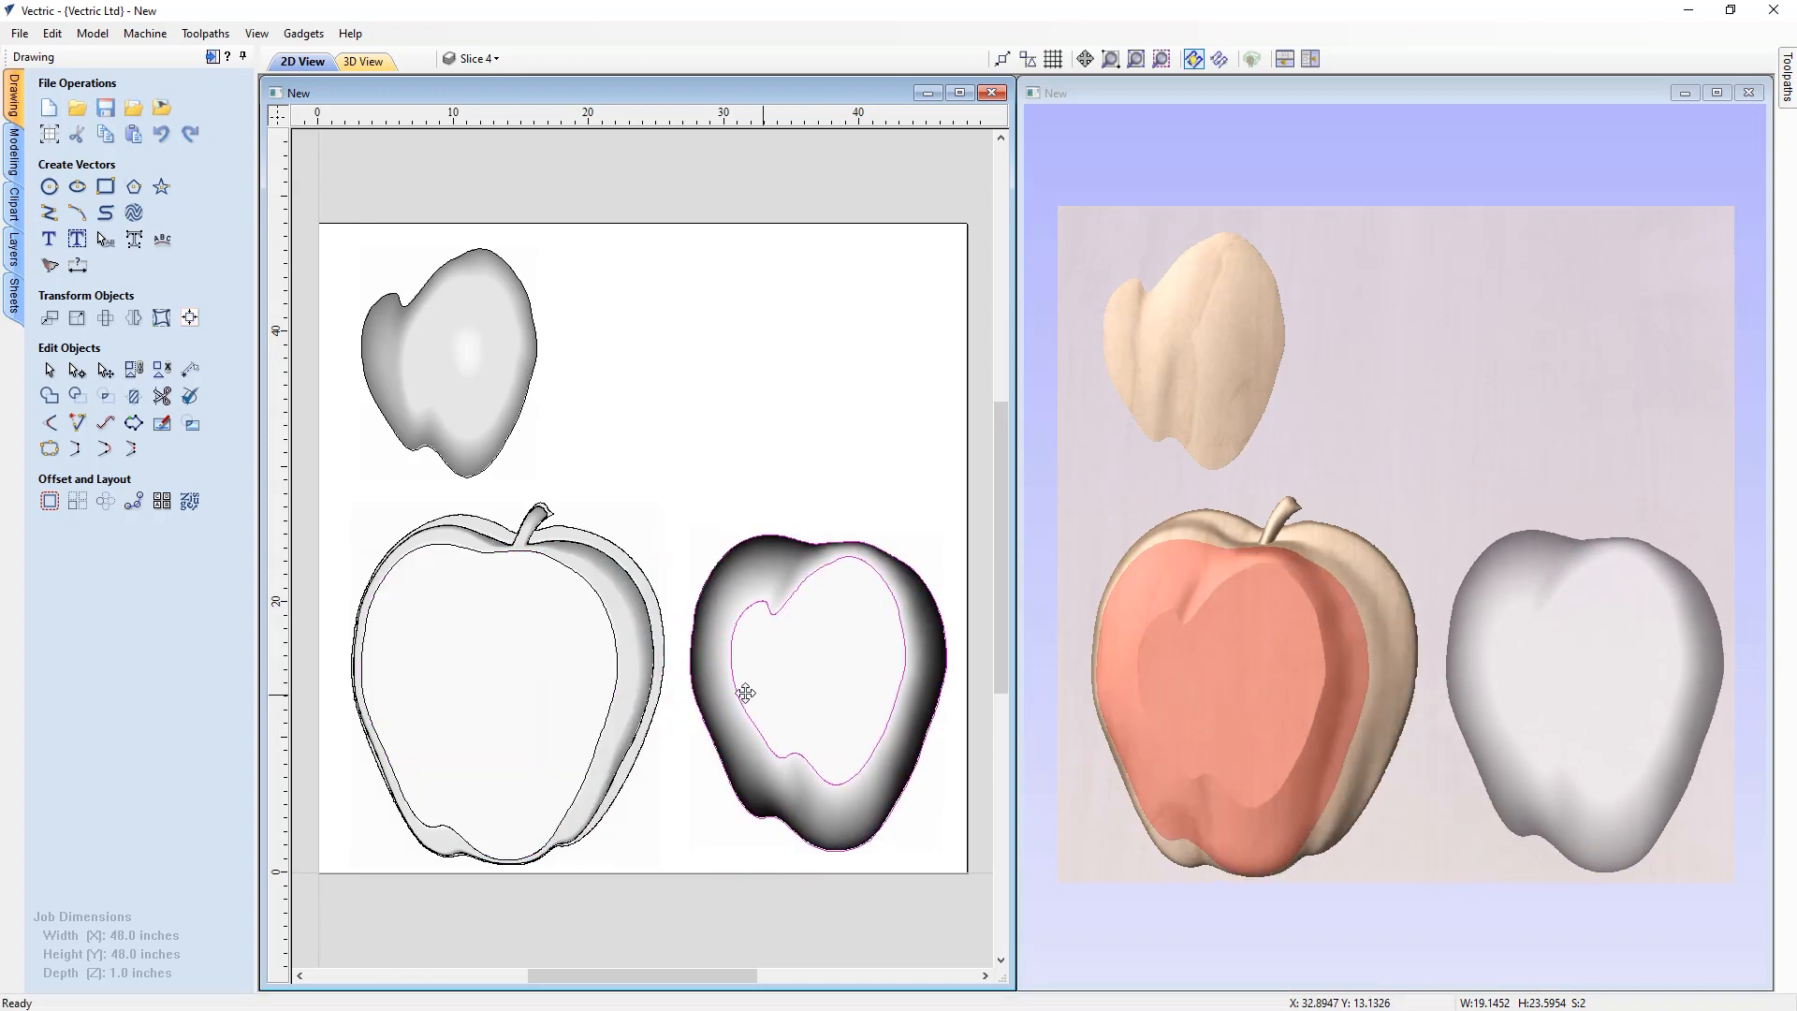
Move the Slice 2 component to the upper right and rotate it 90 degrees to fit there
{"action": "left_click", "coordinate": [496, 648]}
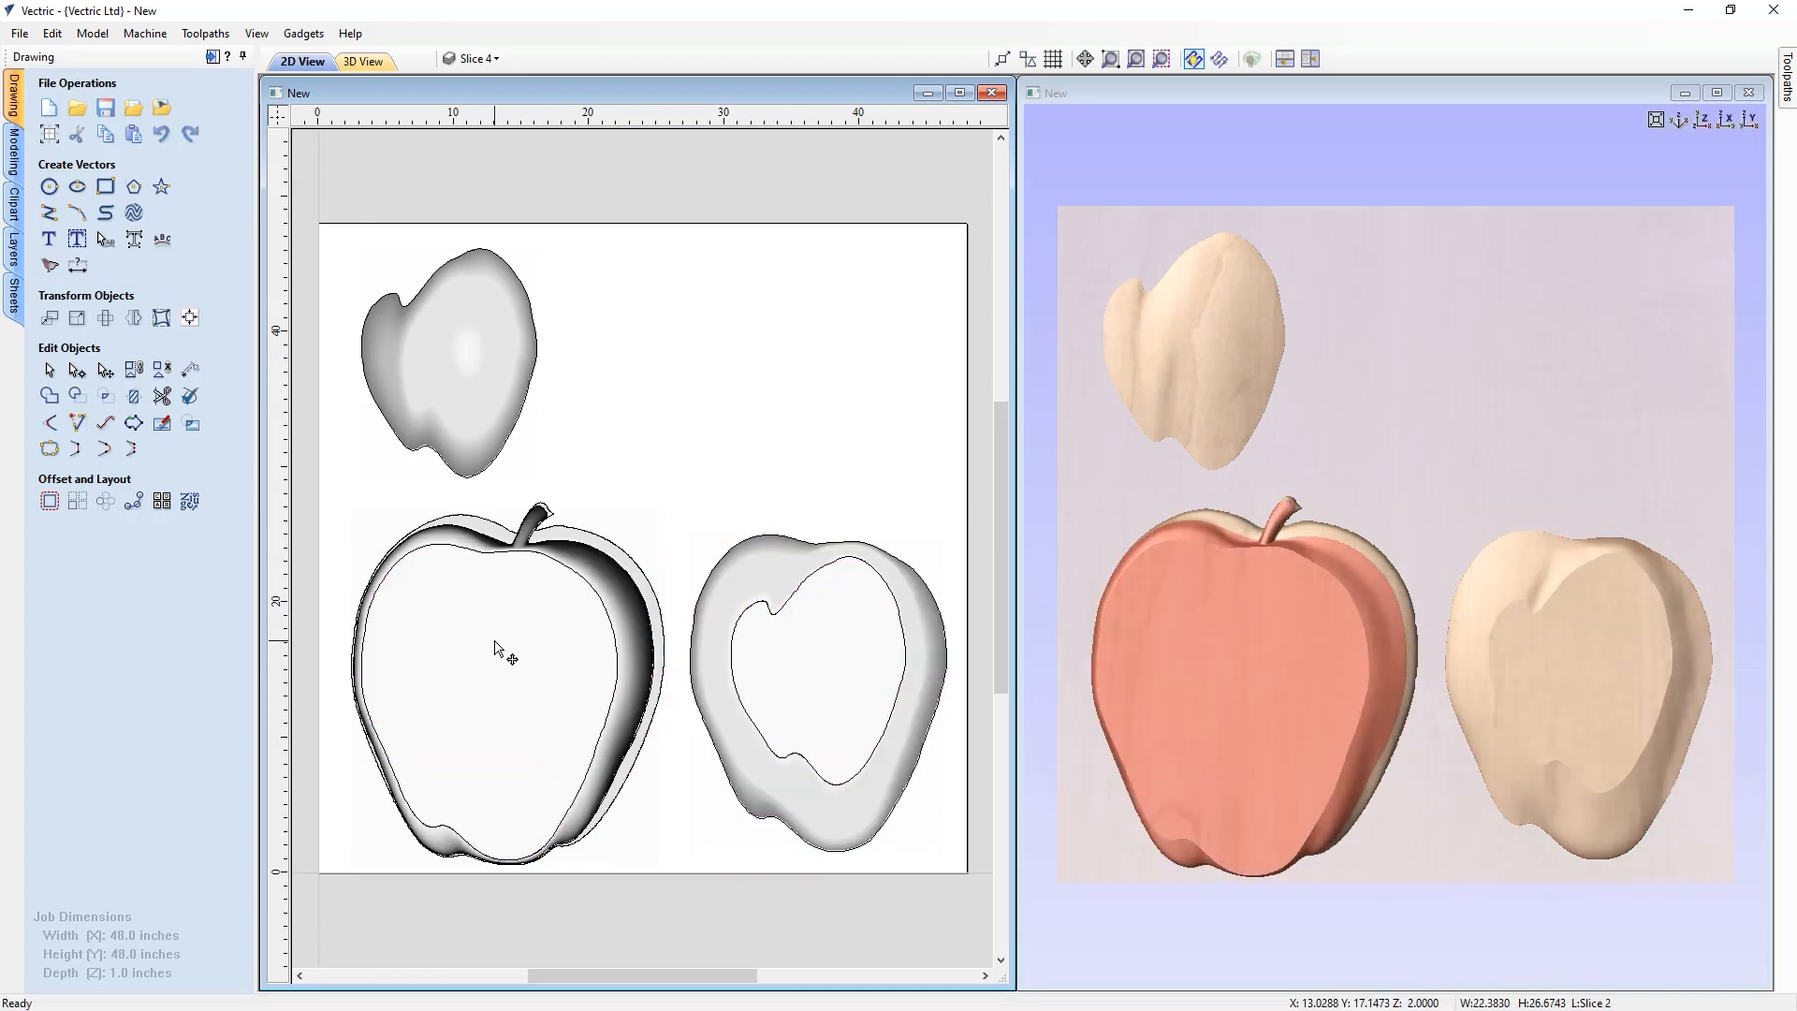
{"action": "left_click", "coordinate": [467, 551]}
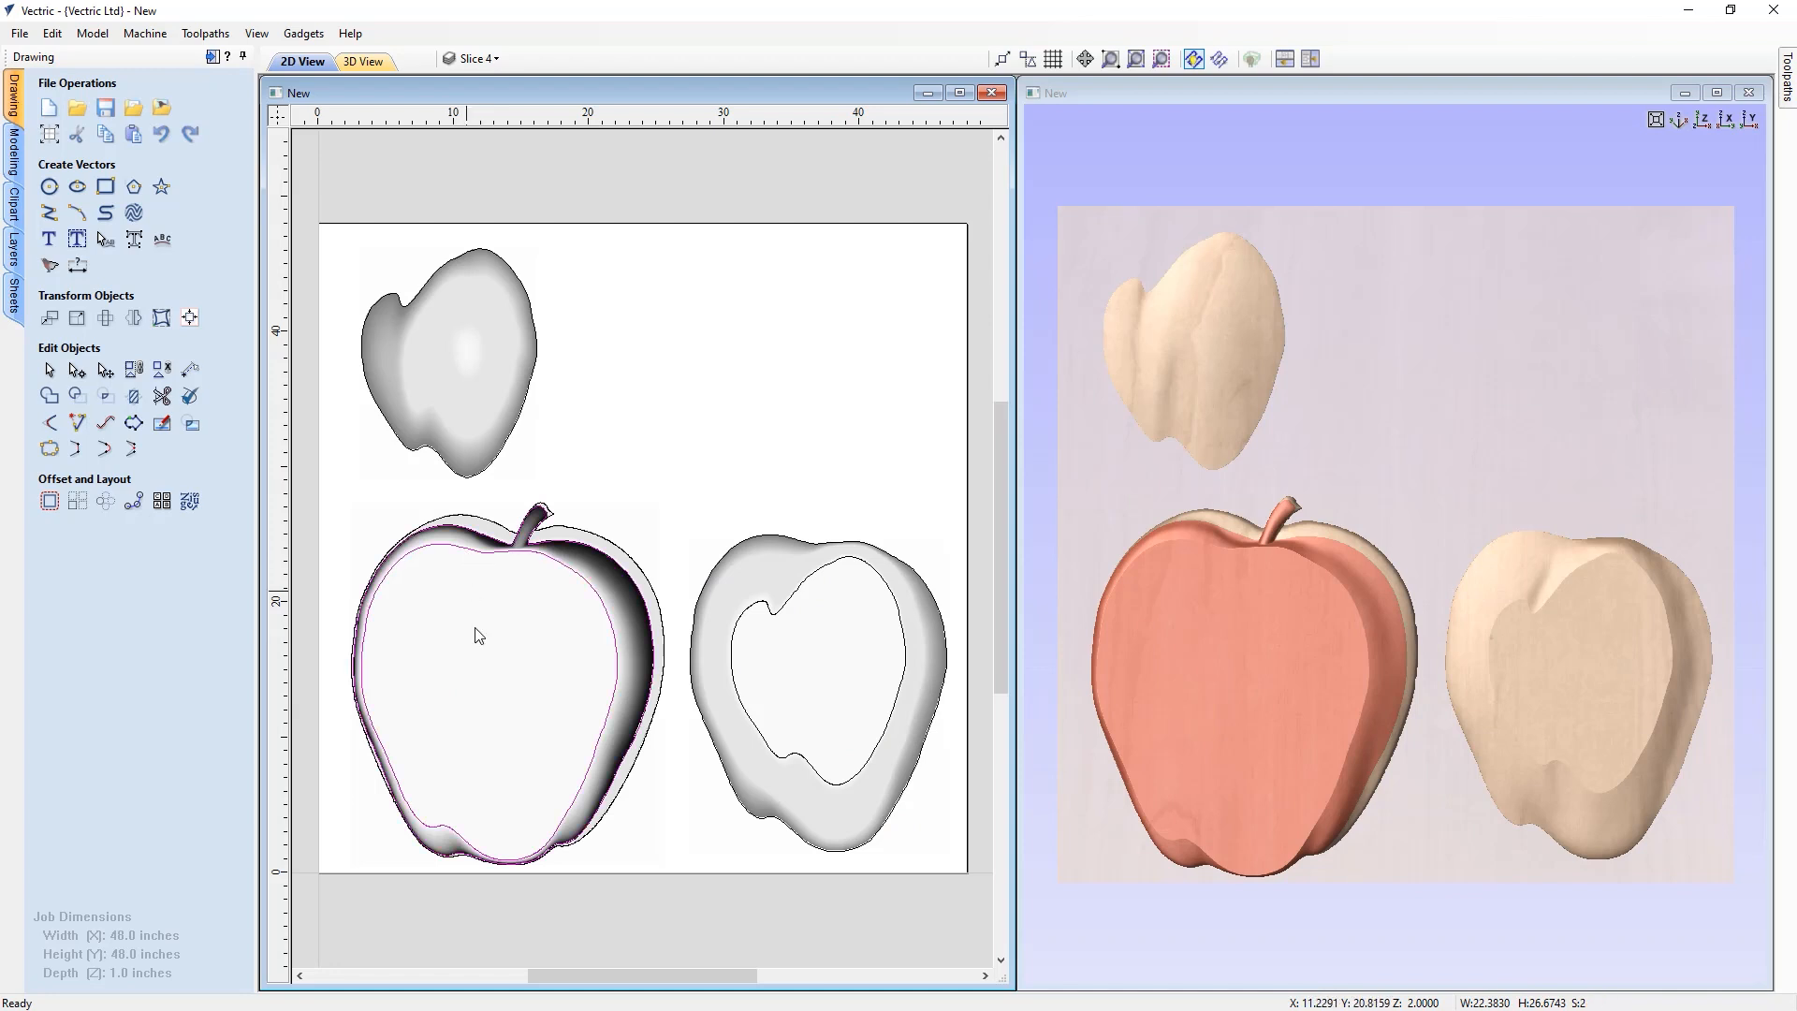
{"action": "left_click_drag", "start_coordinate": [509, 681], "coordinate": [782, 374], "text": "ctrl"}
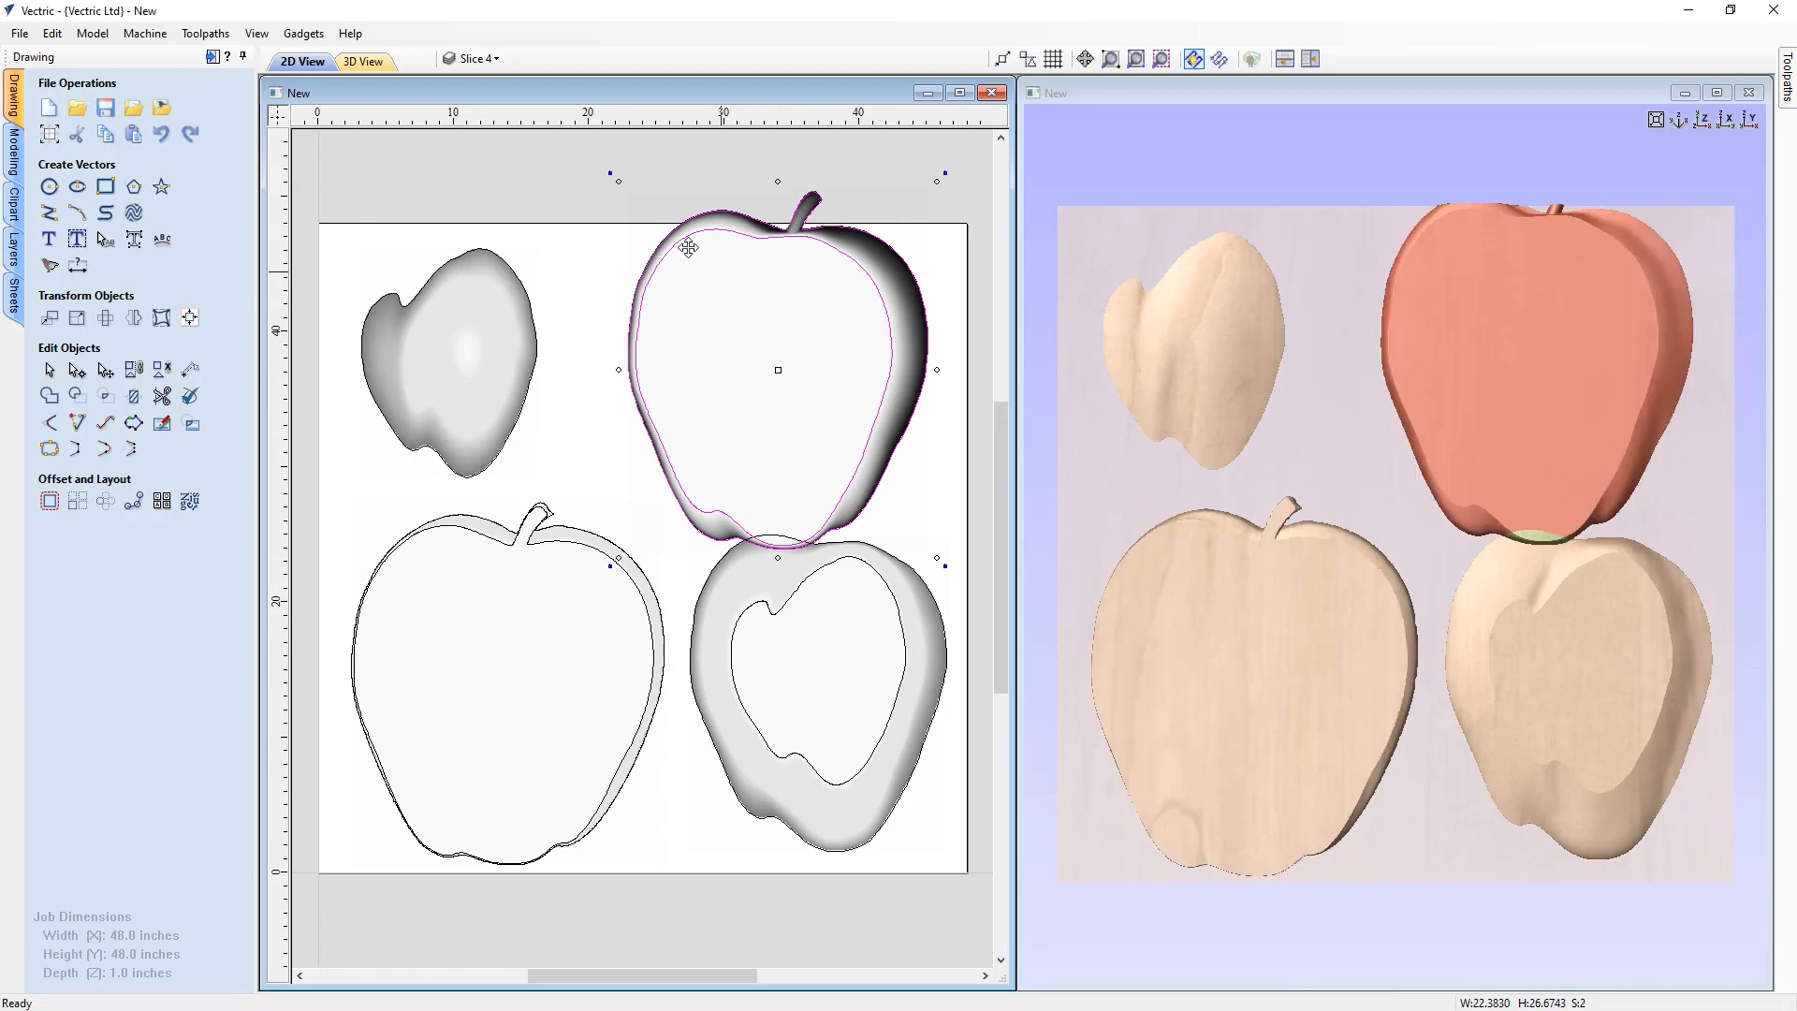
{"action": "left_click_drag", "start_coordinate": [610, 173], "coordinate": [571, 547]}
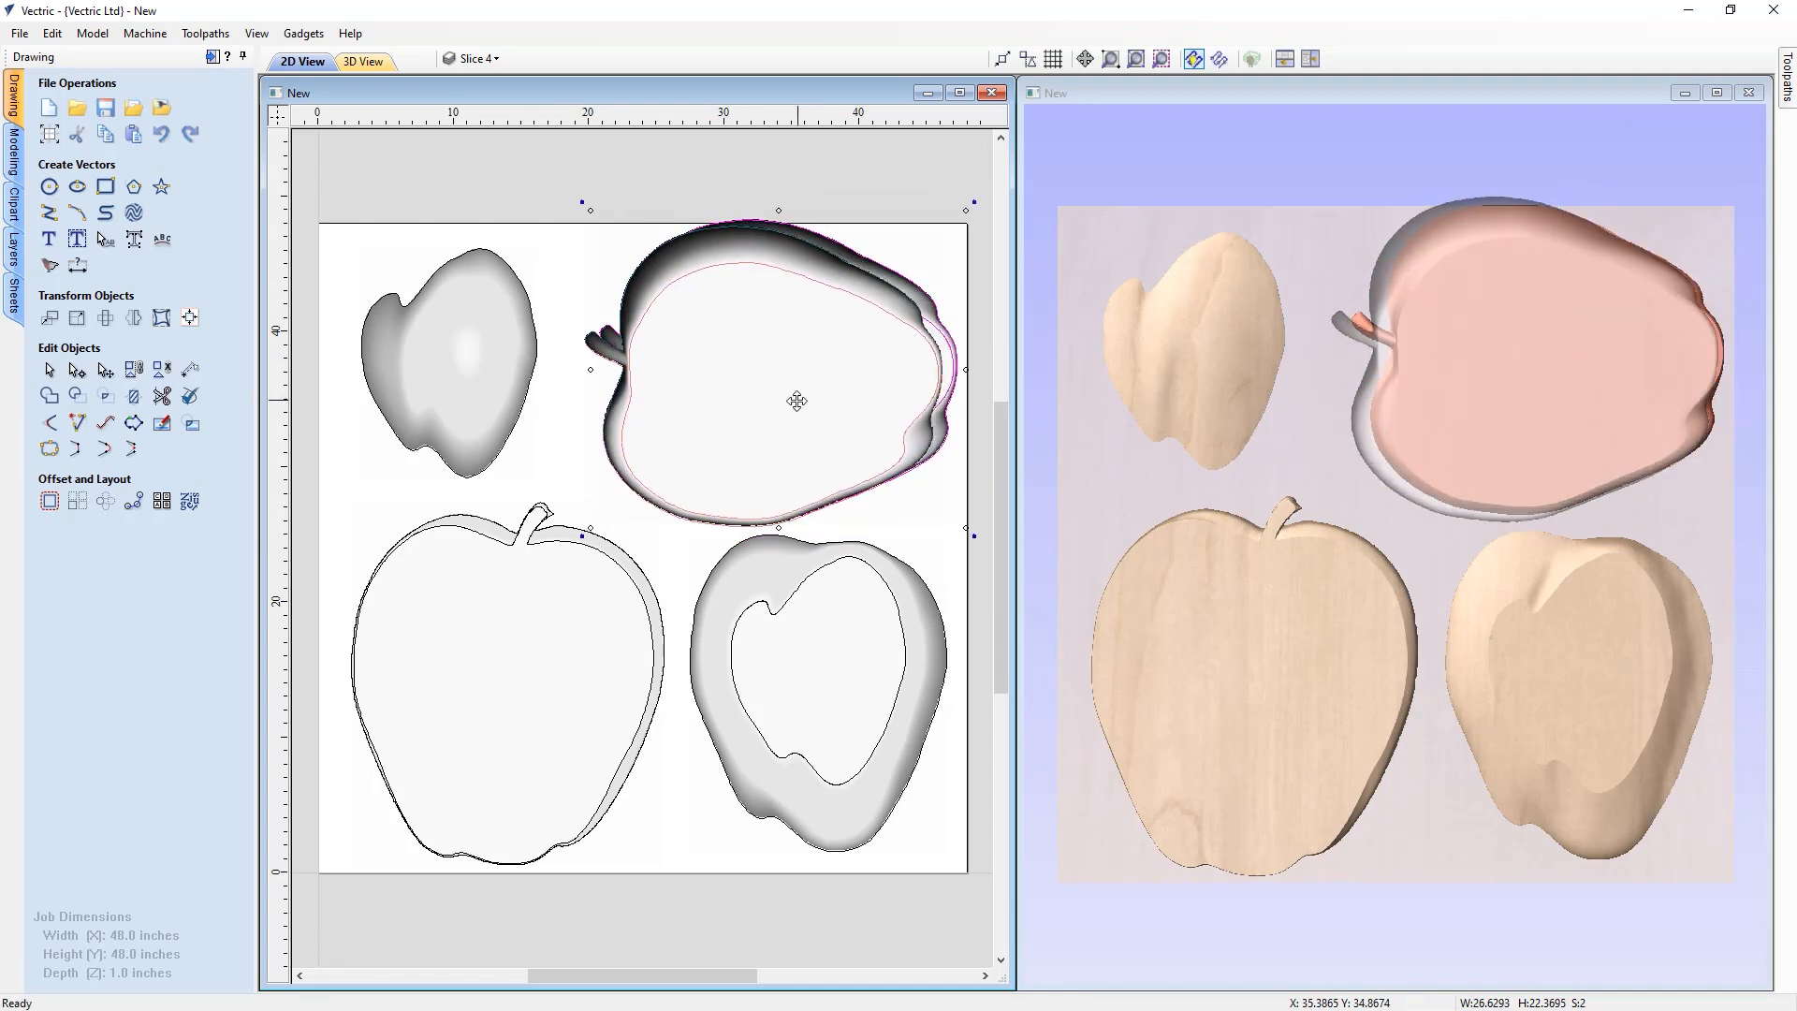
Nudge the Slice 3 component slightly downward
{"action": "left_click", "coordinate": [854, 698]}
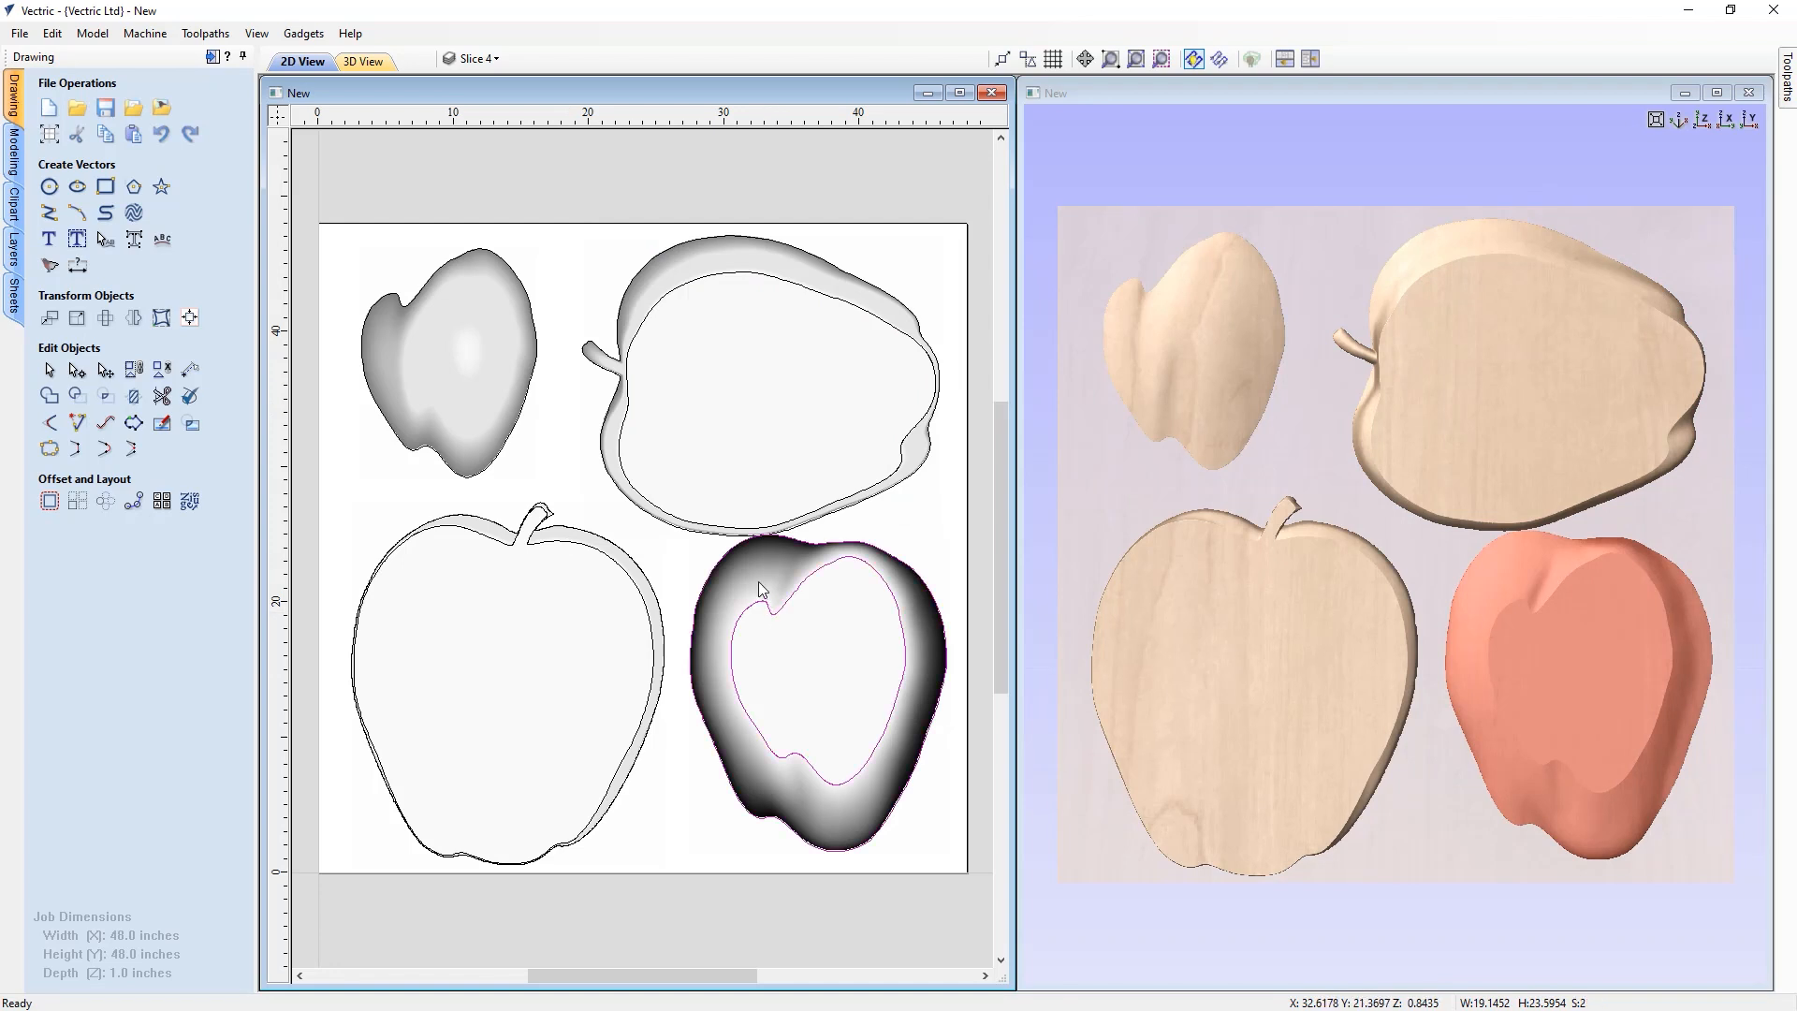
{"action": "left_click_drag", "start_coordinate": [802, 667], "coordinate": [806, 680]}
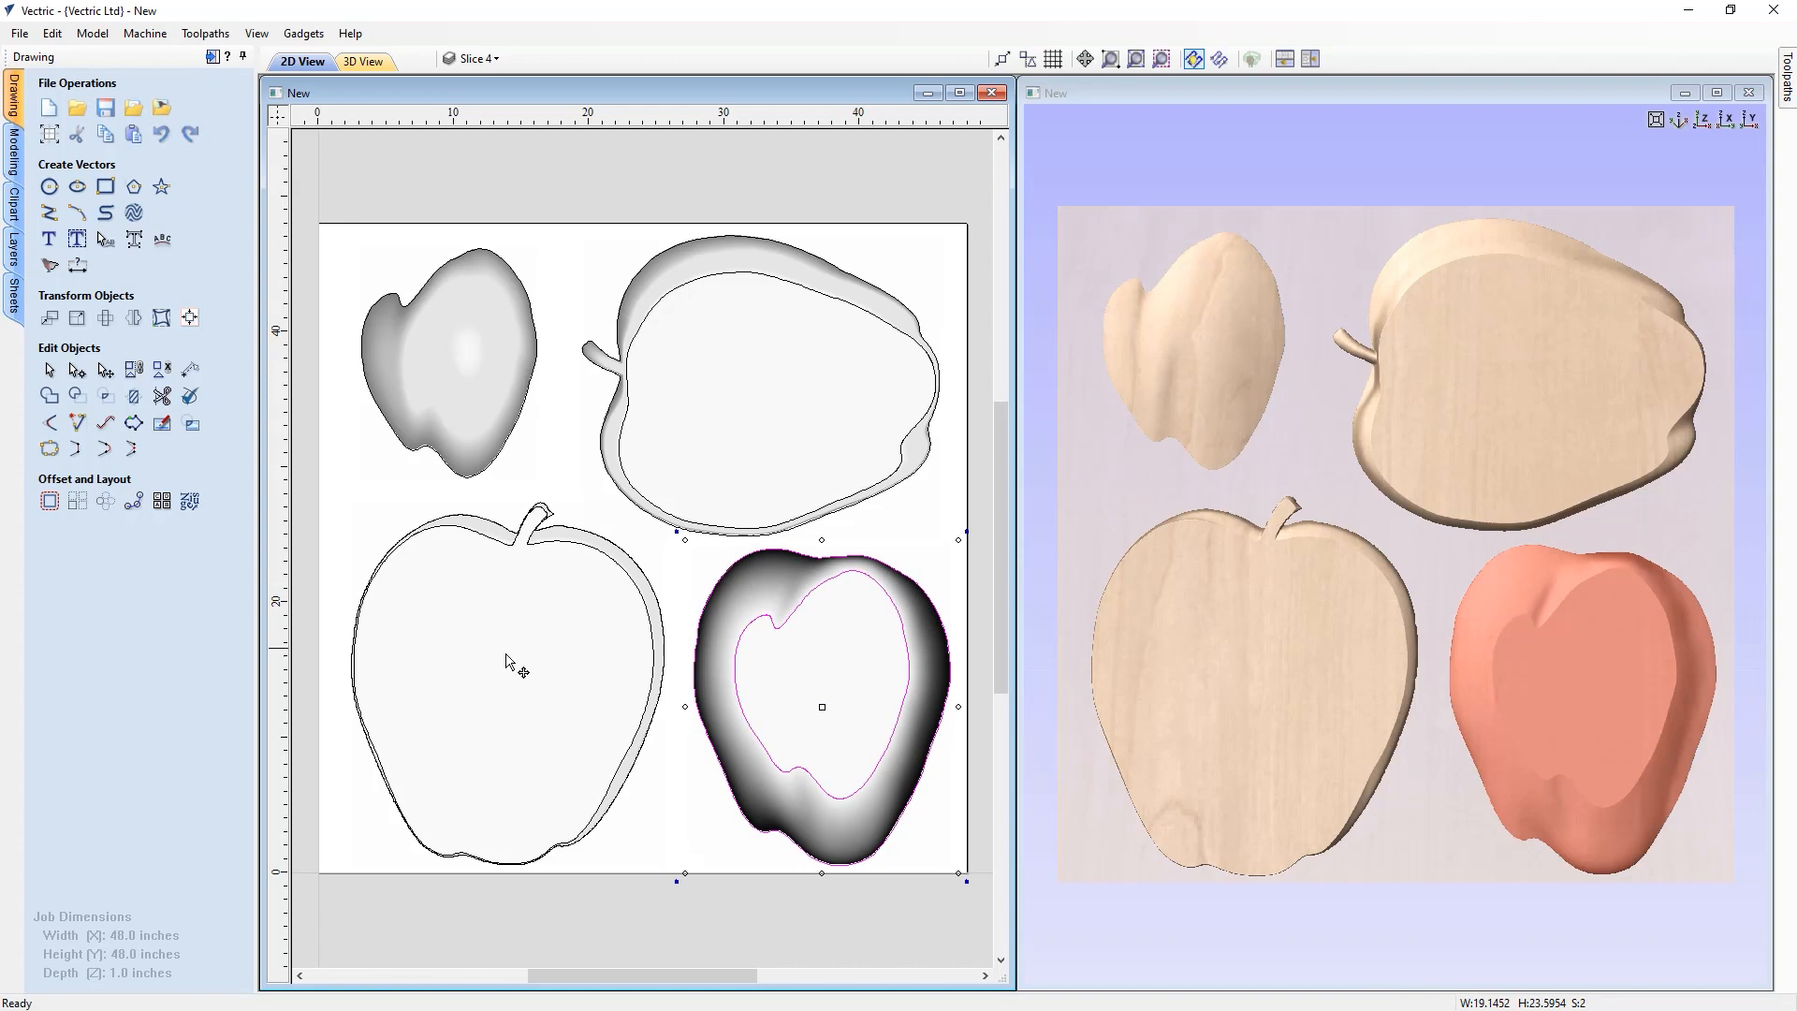
{"action": "left_click", "coordinate": [668, 927]}
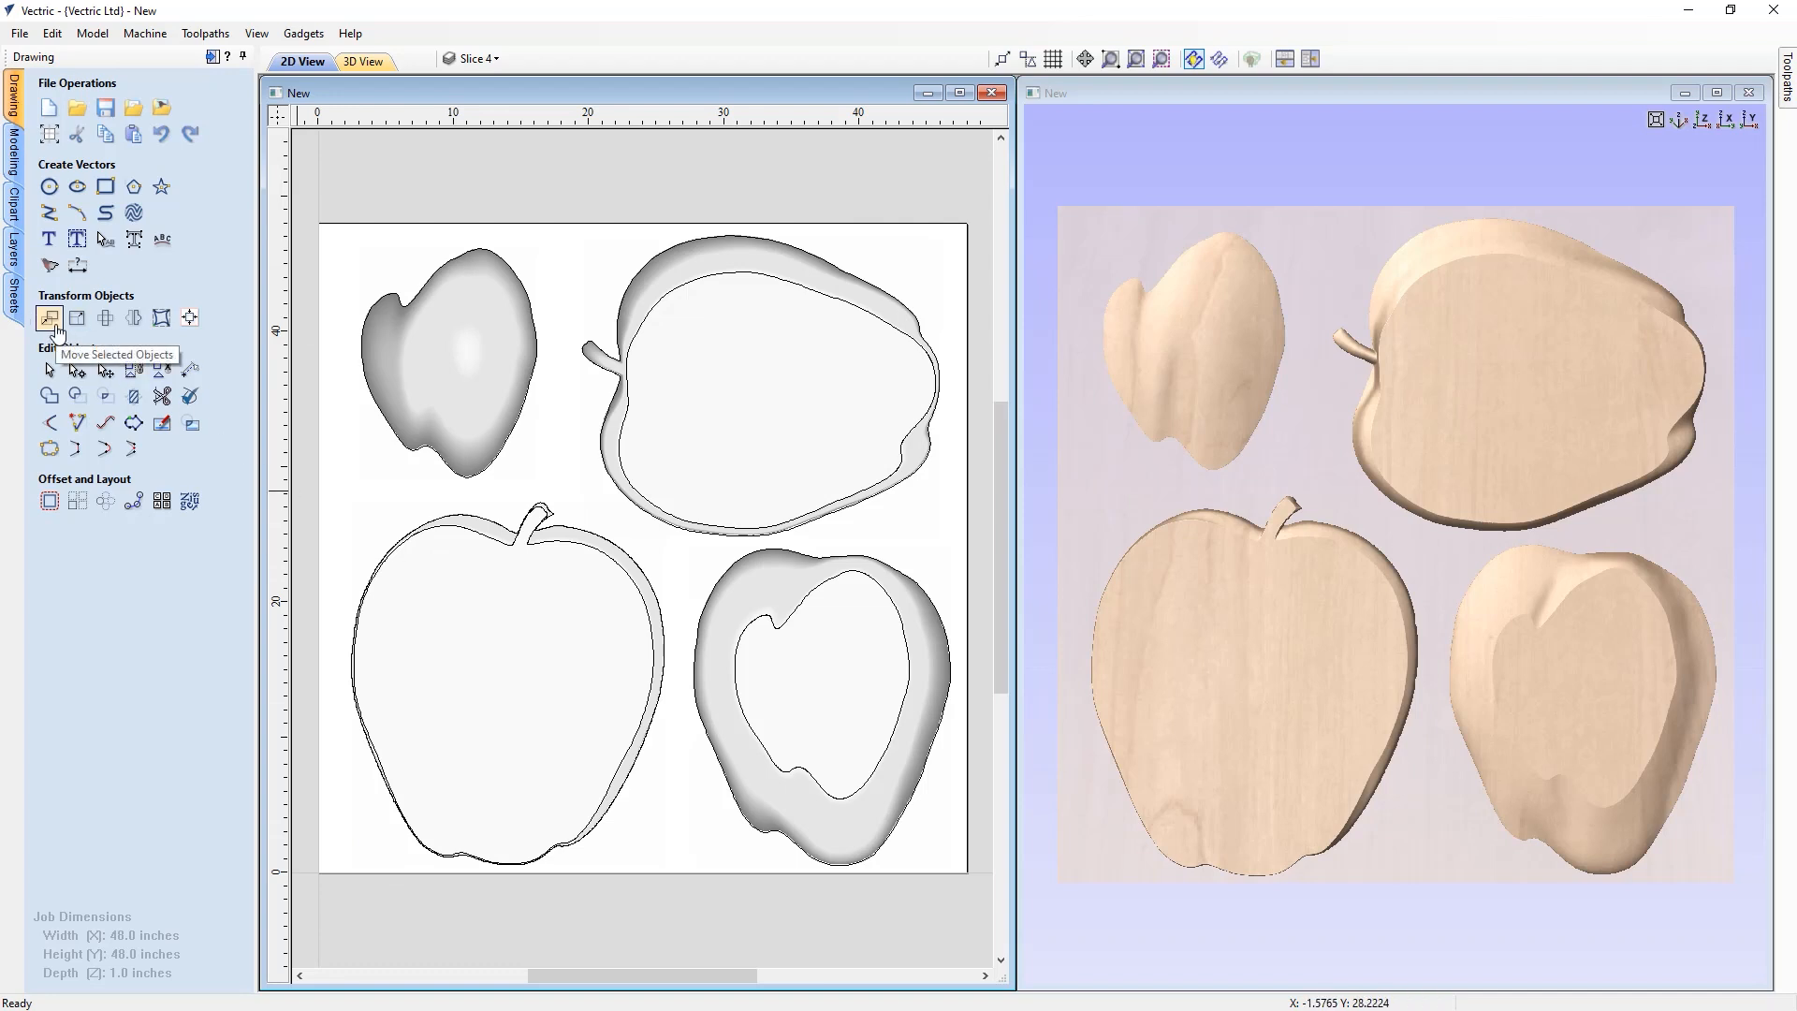
Move the Slice 1 component so its bottom-left corner sits at X 1, Y 1 inches
{"action": "left_click", "coordinate": [440, 596]}
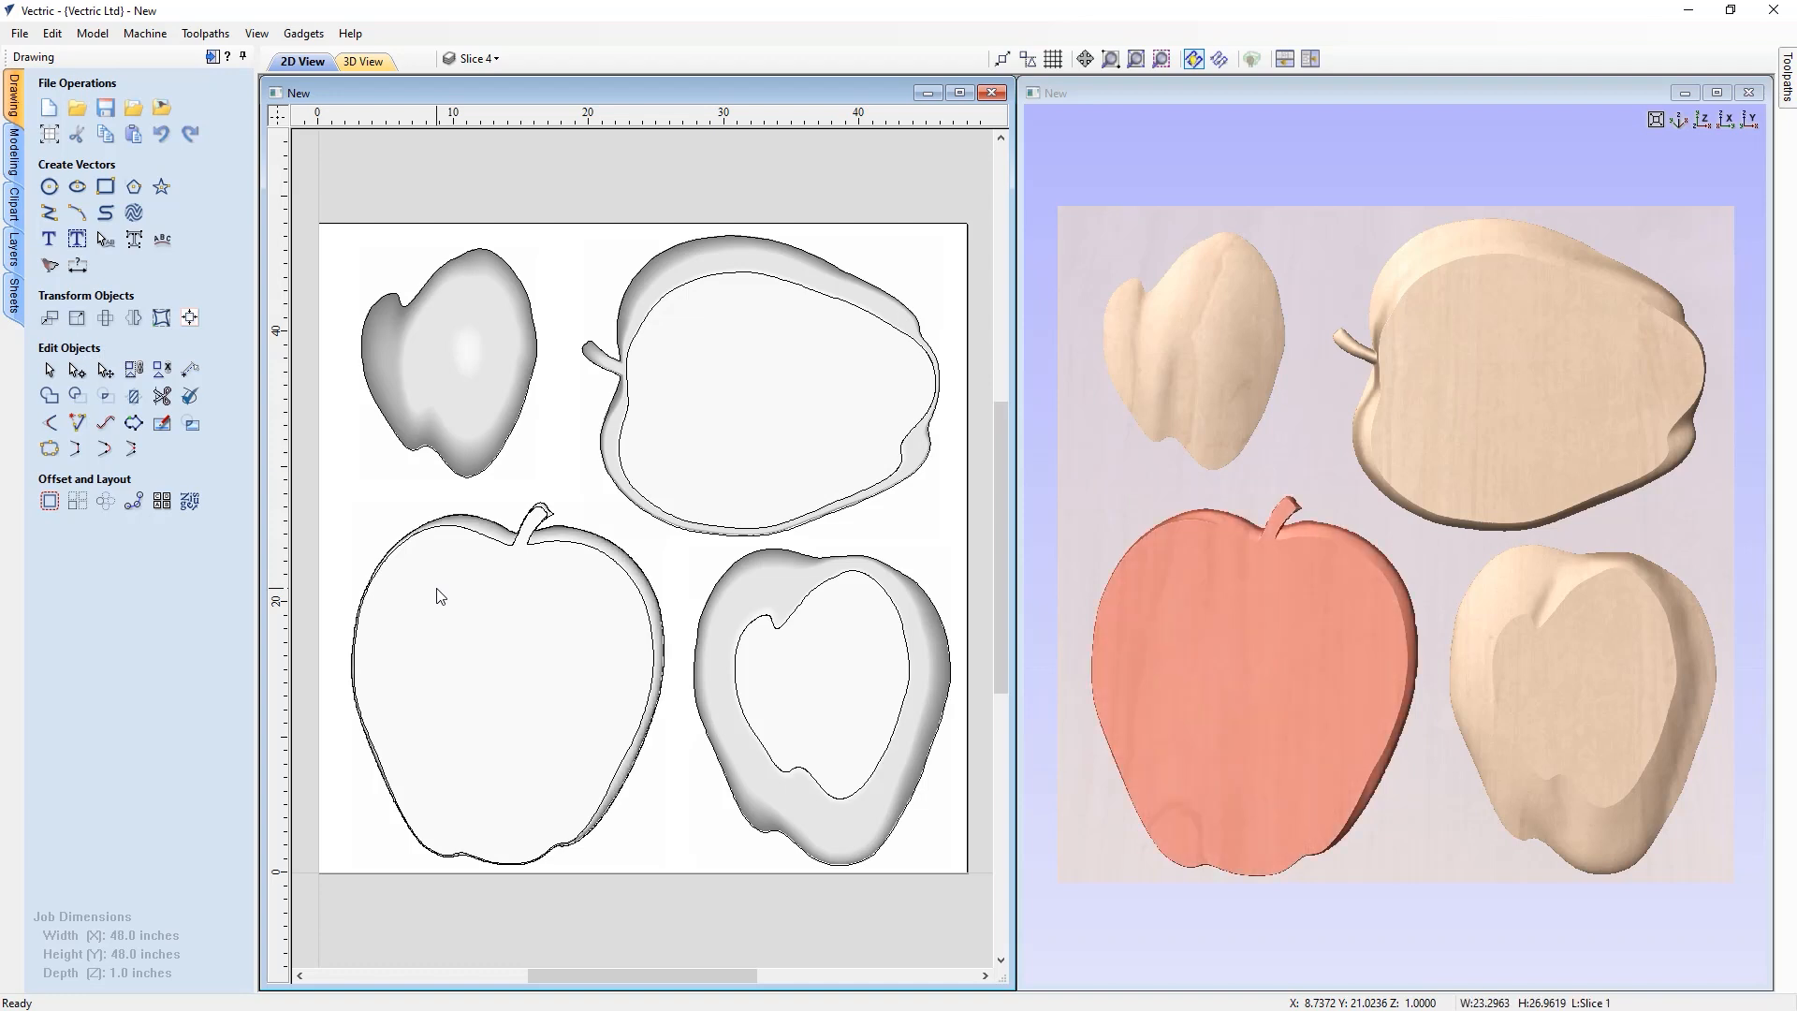
{"action": "left_click", "coordinate": [473, 538]}
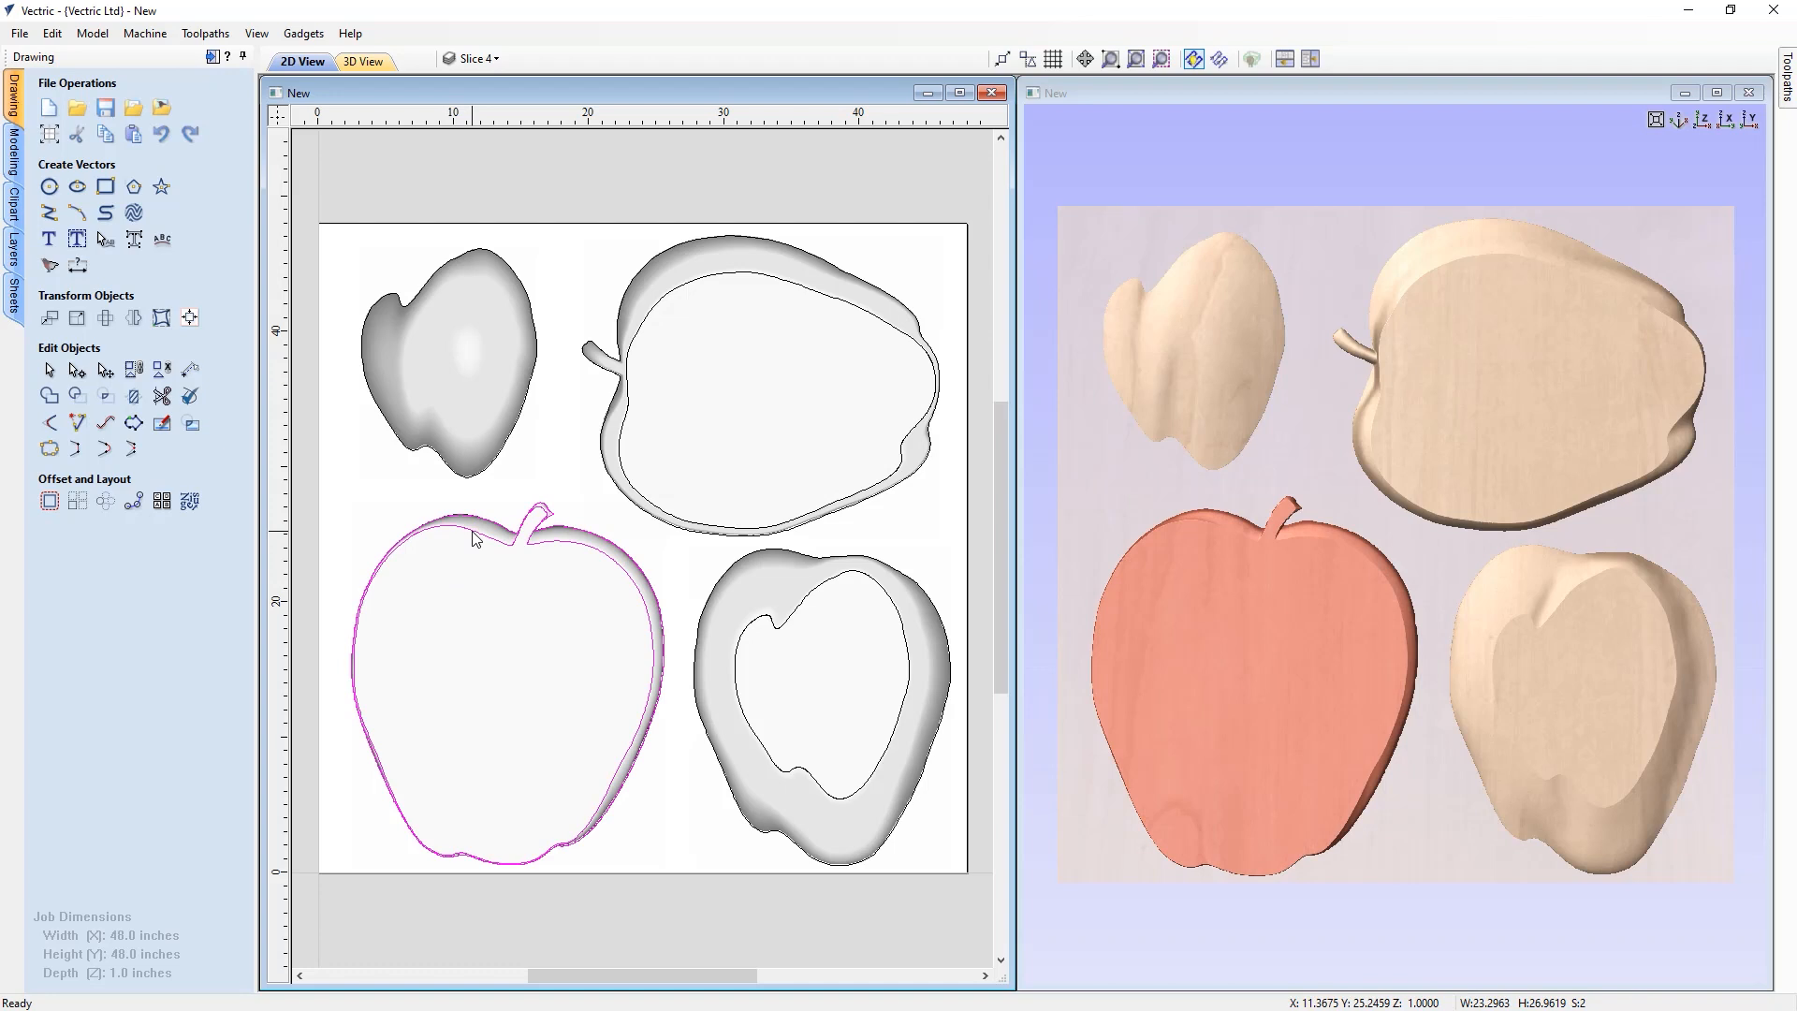
{"action": "left_click", "coordinate": [50, 318]}
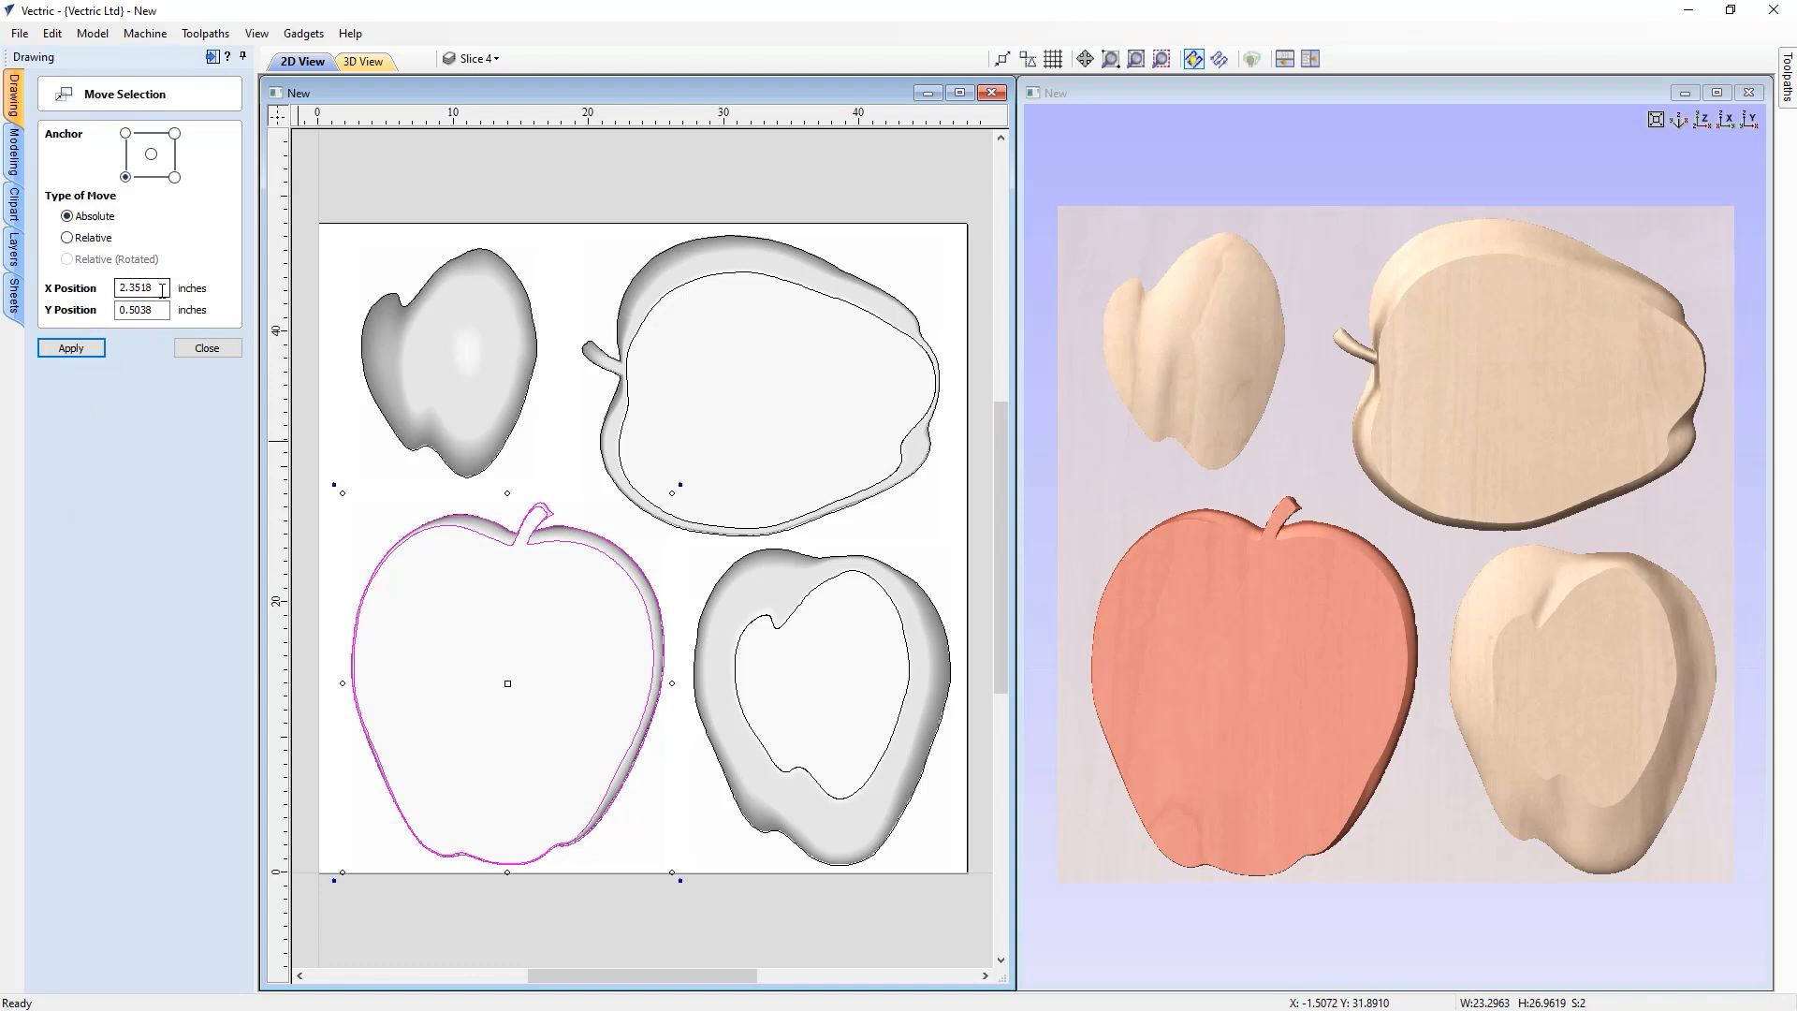
{"action": "left_click_drag", "start_coordinate": [161, 291], "coordinate": [96, 283]}
{"action": "type", "text": "1"}
{"action": "key", "text": "Tab"}
{"action": "type", "text": "1"}
{"action": "left_click", "coordinate": [73, 348]}
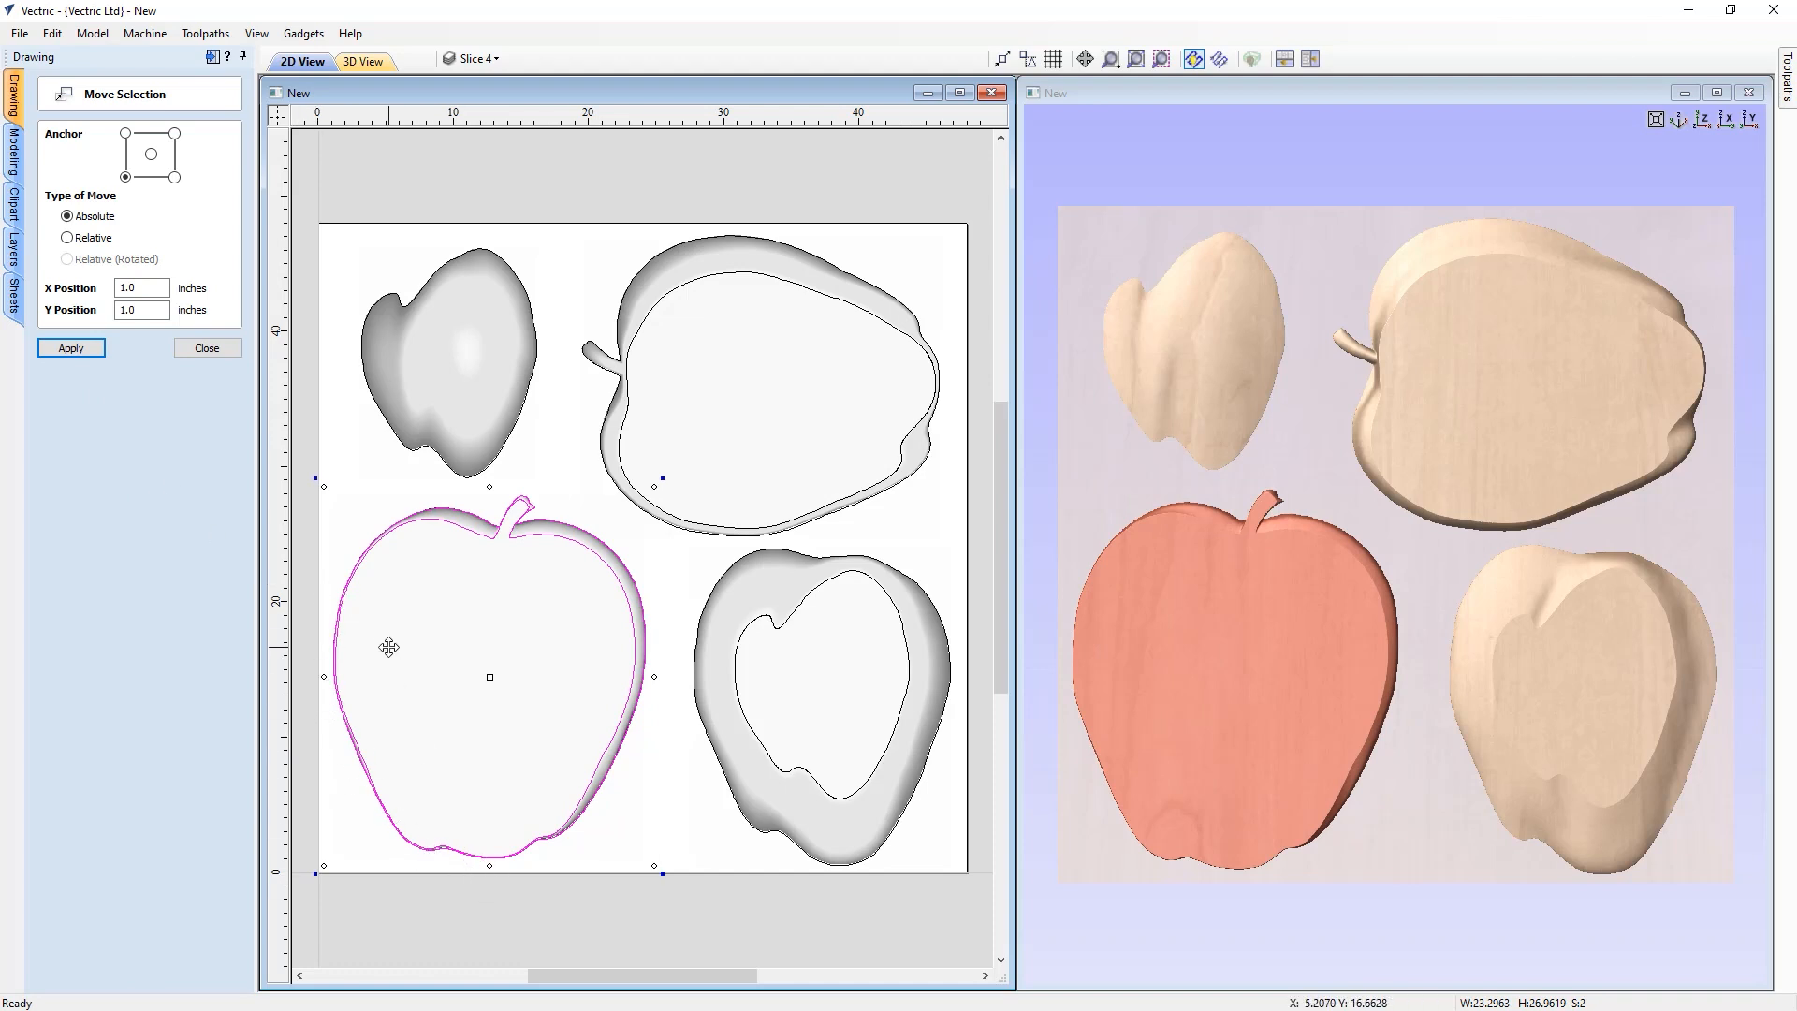
Move the Slice 3 component so its bottom-right corner sits at X 47, Y 1 inches
{"action": "left_click", "coordinate": [764, 672]}
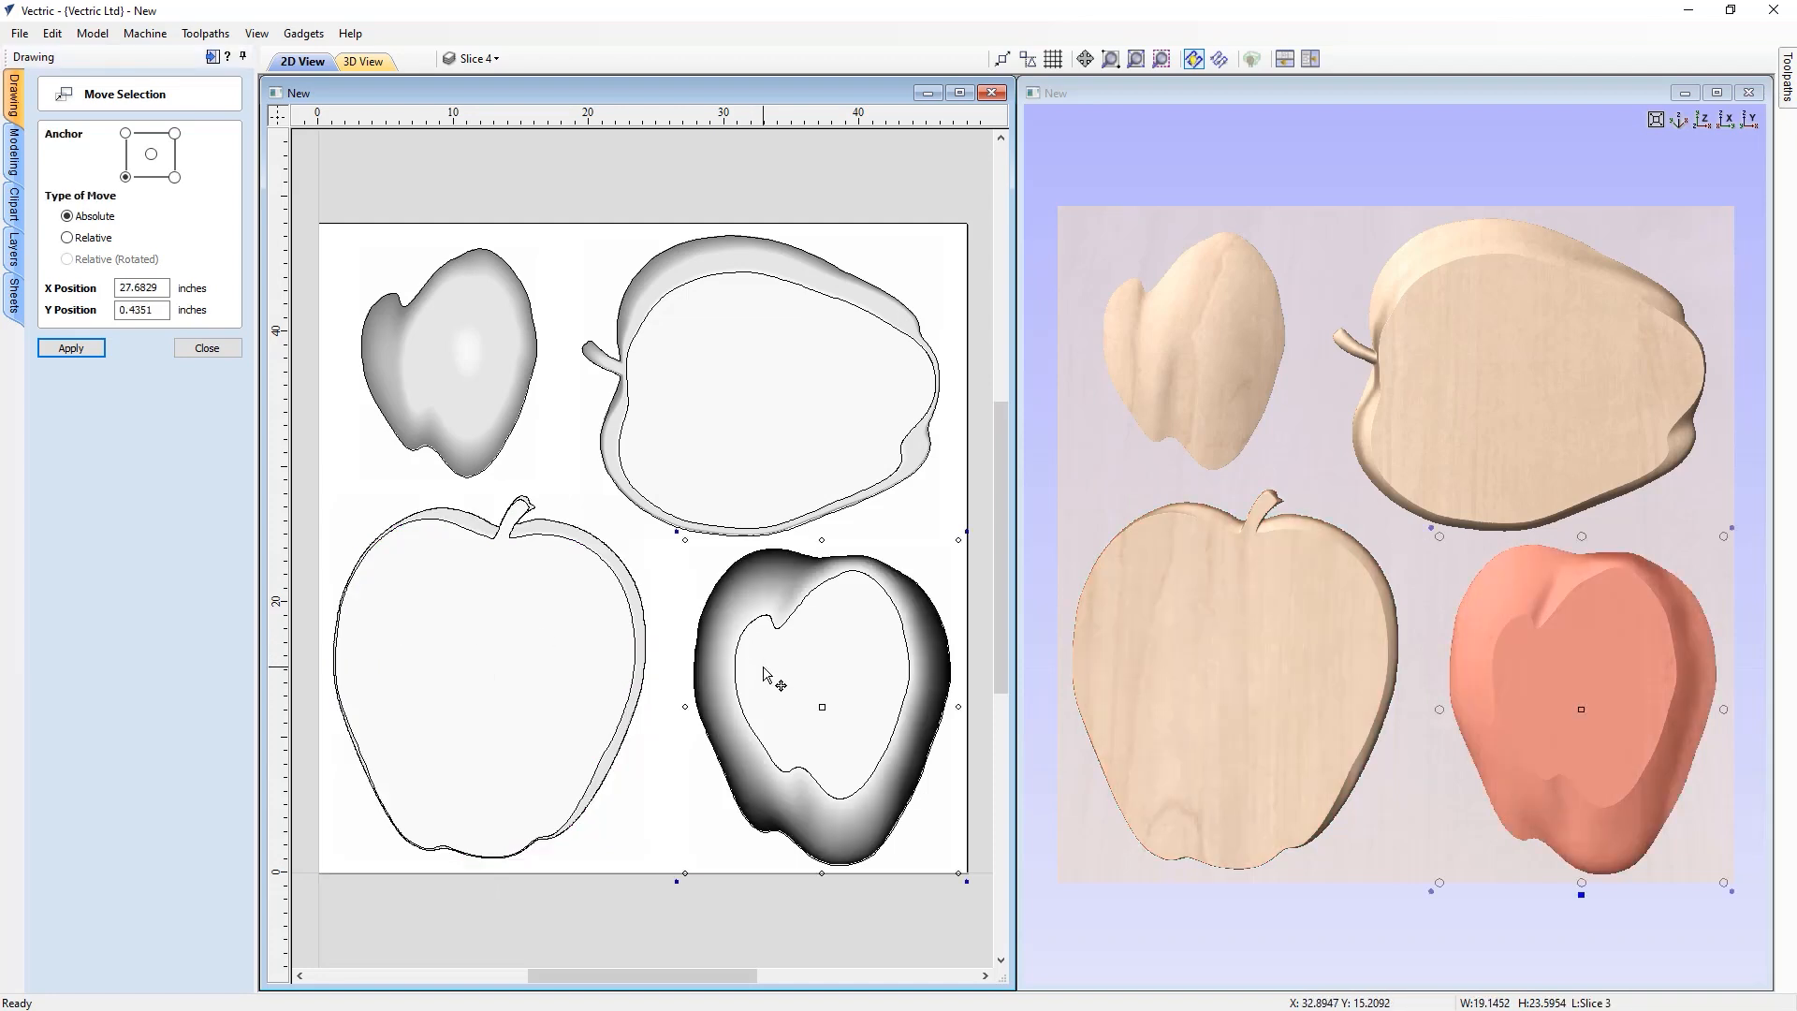
{"action": "left_click", "coordinate": [770, 620]}
{"action": "left_click", "coordinate": [773, 624]}
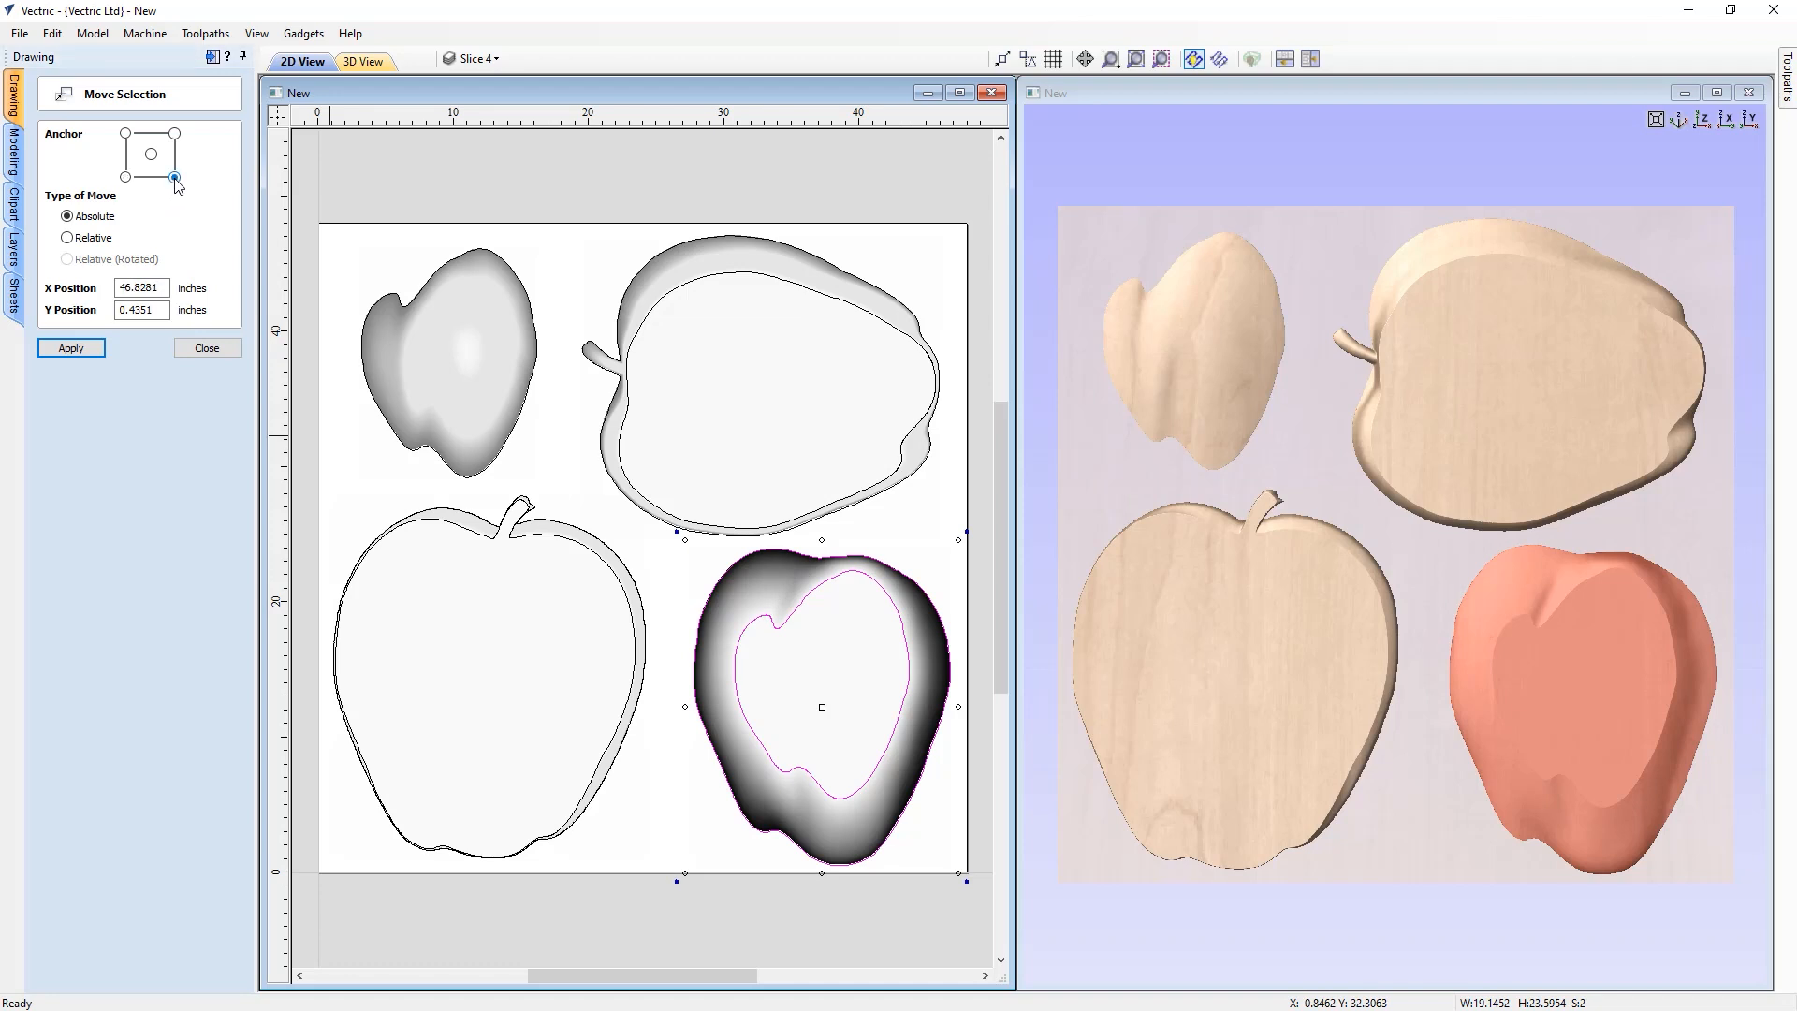
{"action": "left_click_drag", "start_coordinate": [165, 287], "coordinate": [96, 284]}
{"action": "type", "text": "47"}
{"action": "left_click_drag", "start_coordinate": [164, 310], "coordinate": [110, 308]}
{"action": "type", "text": "1"}
{"action": "left_click", "coordinate": [71, 347]}
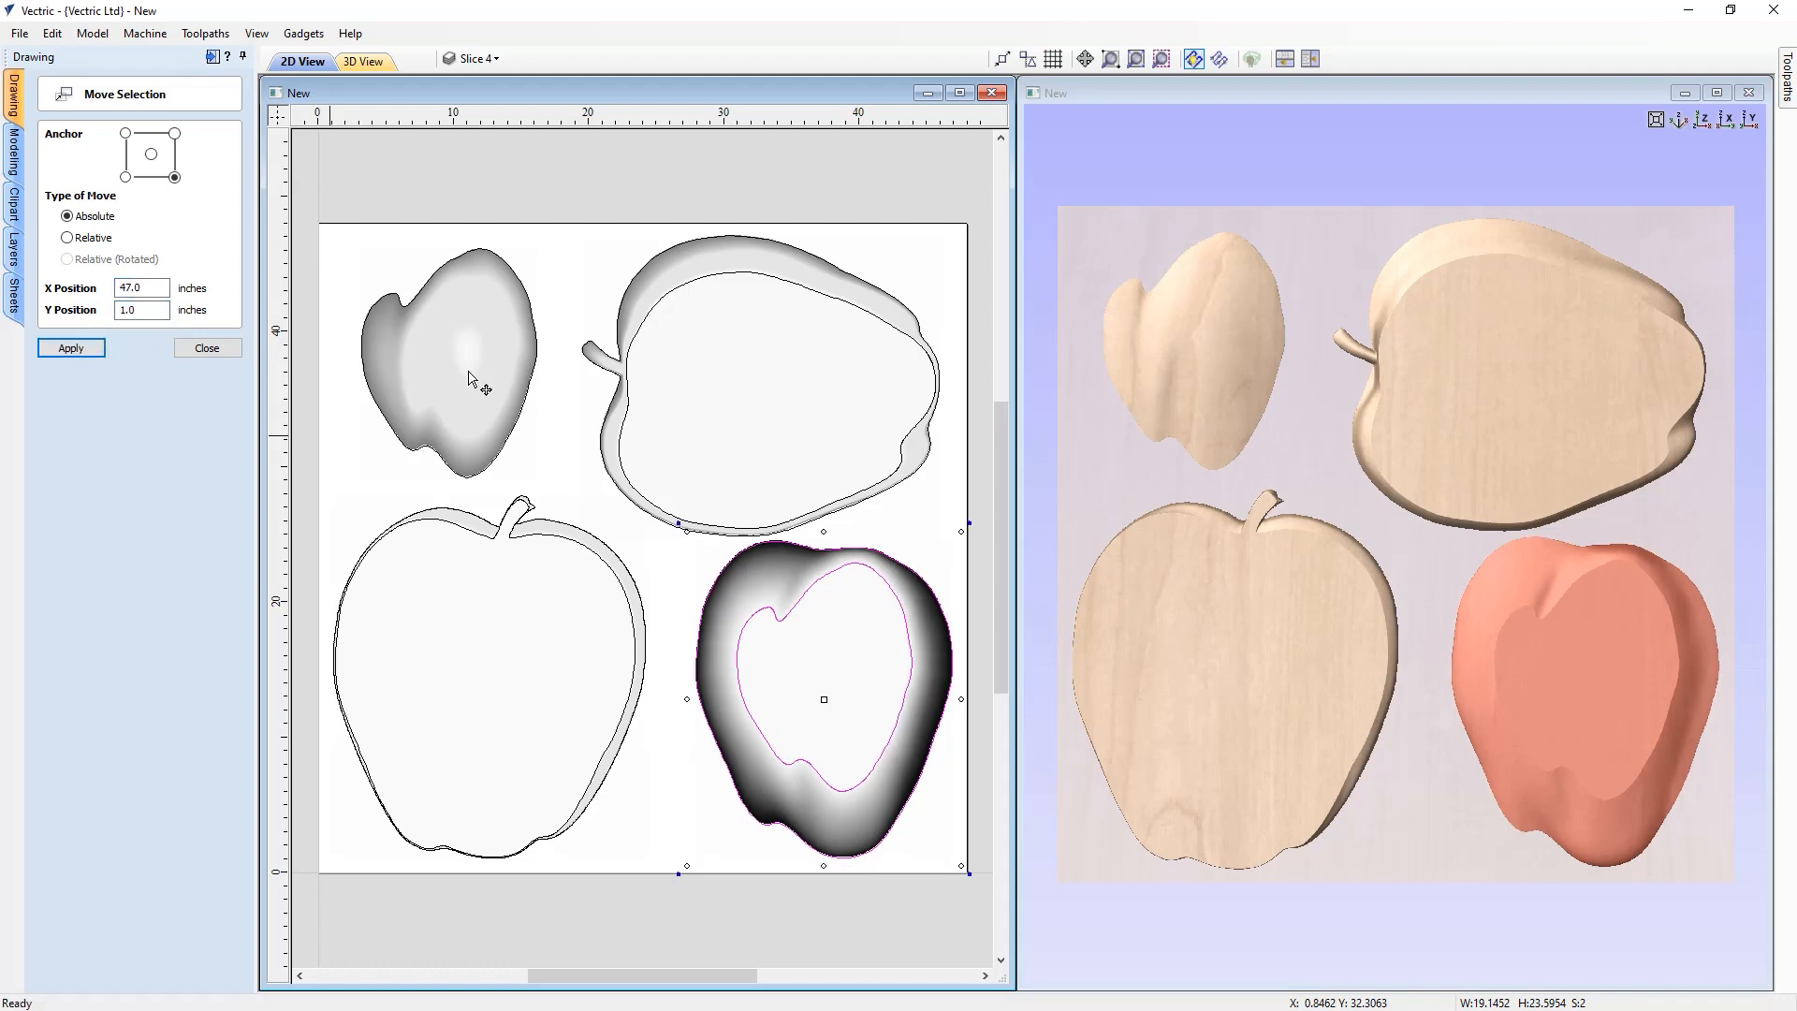
Move the Slice 2 component so its top-right corner sits at X 47, Y 47 inches
{"action": "left_click", "coordinate": [715, 400]}
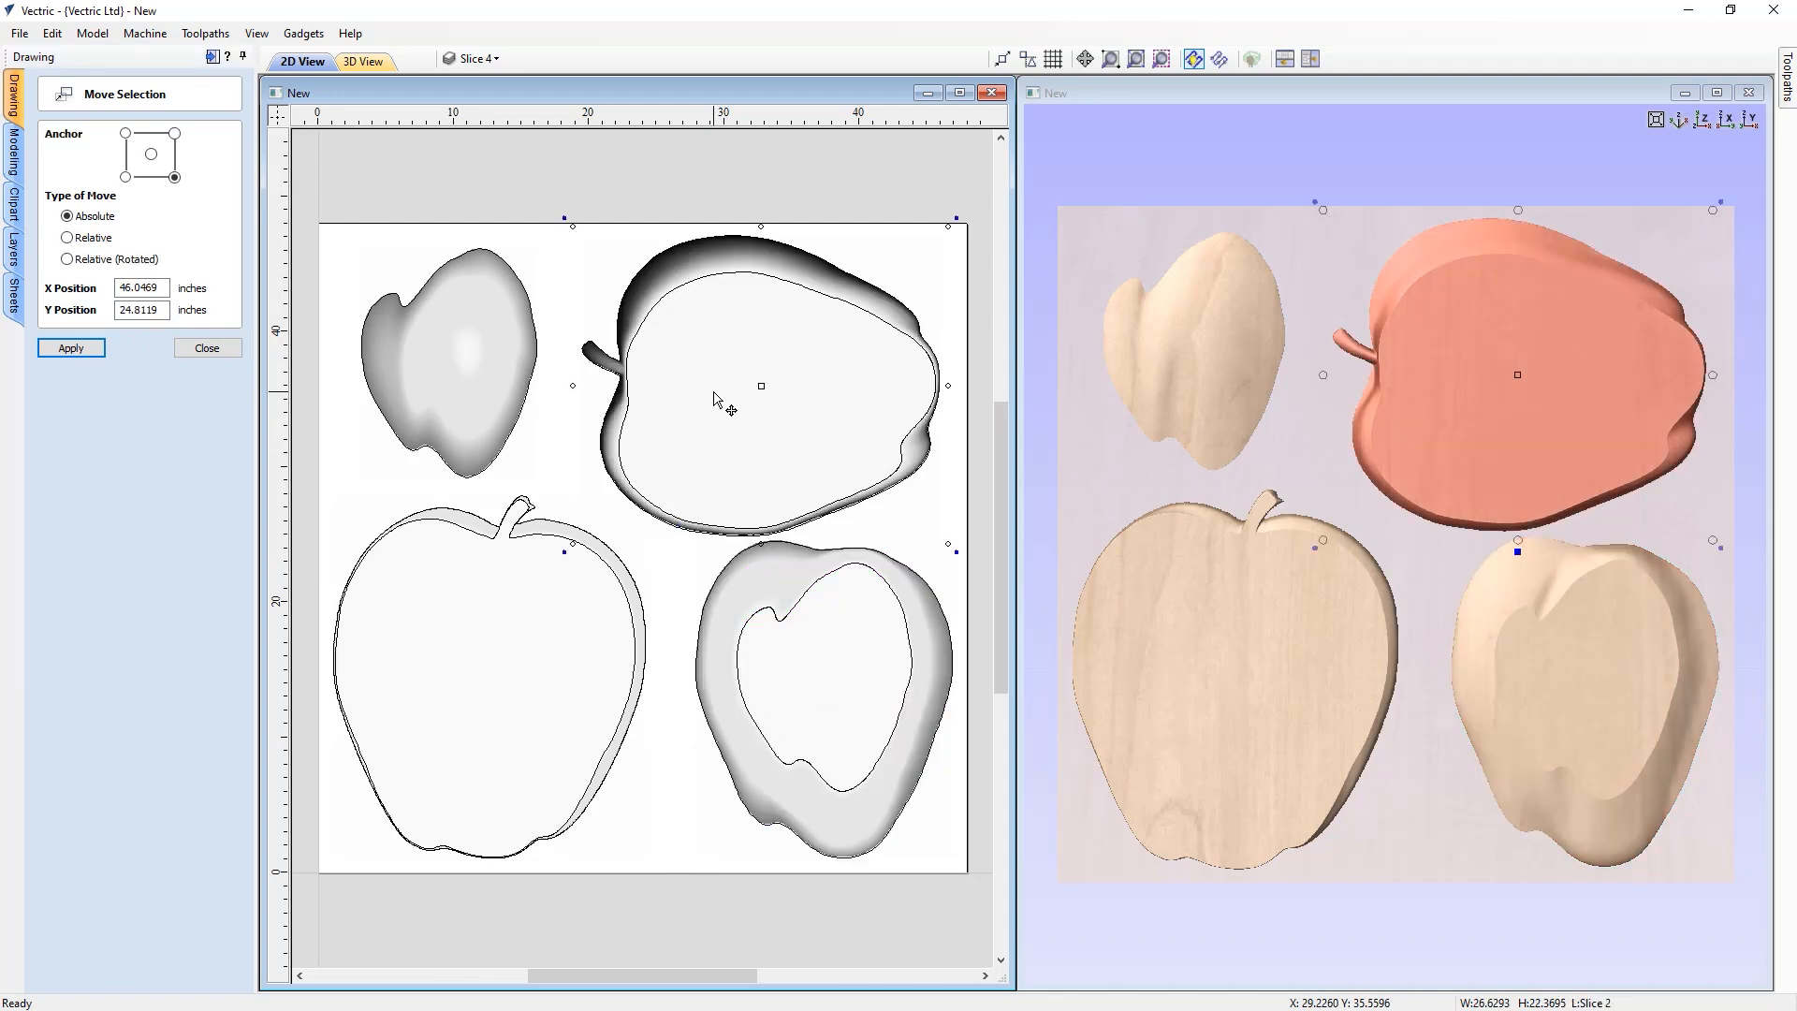
{"action": "key", "text": "Escape"}
{"action": "left_click", "coordinate": [698, 277]}
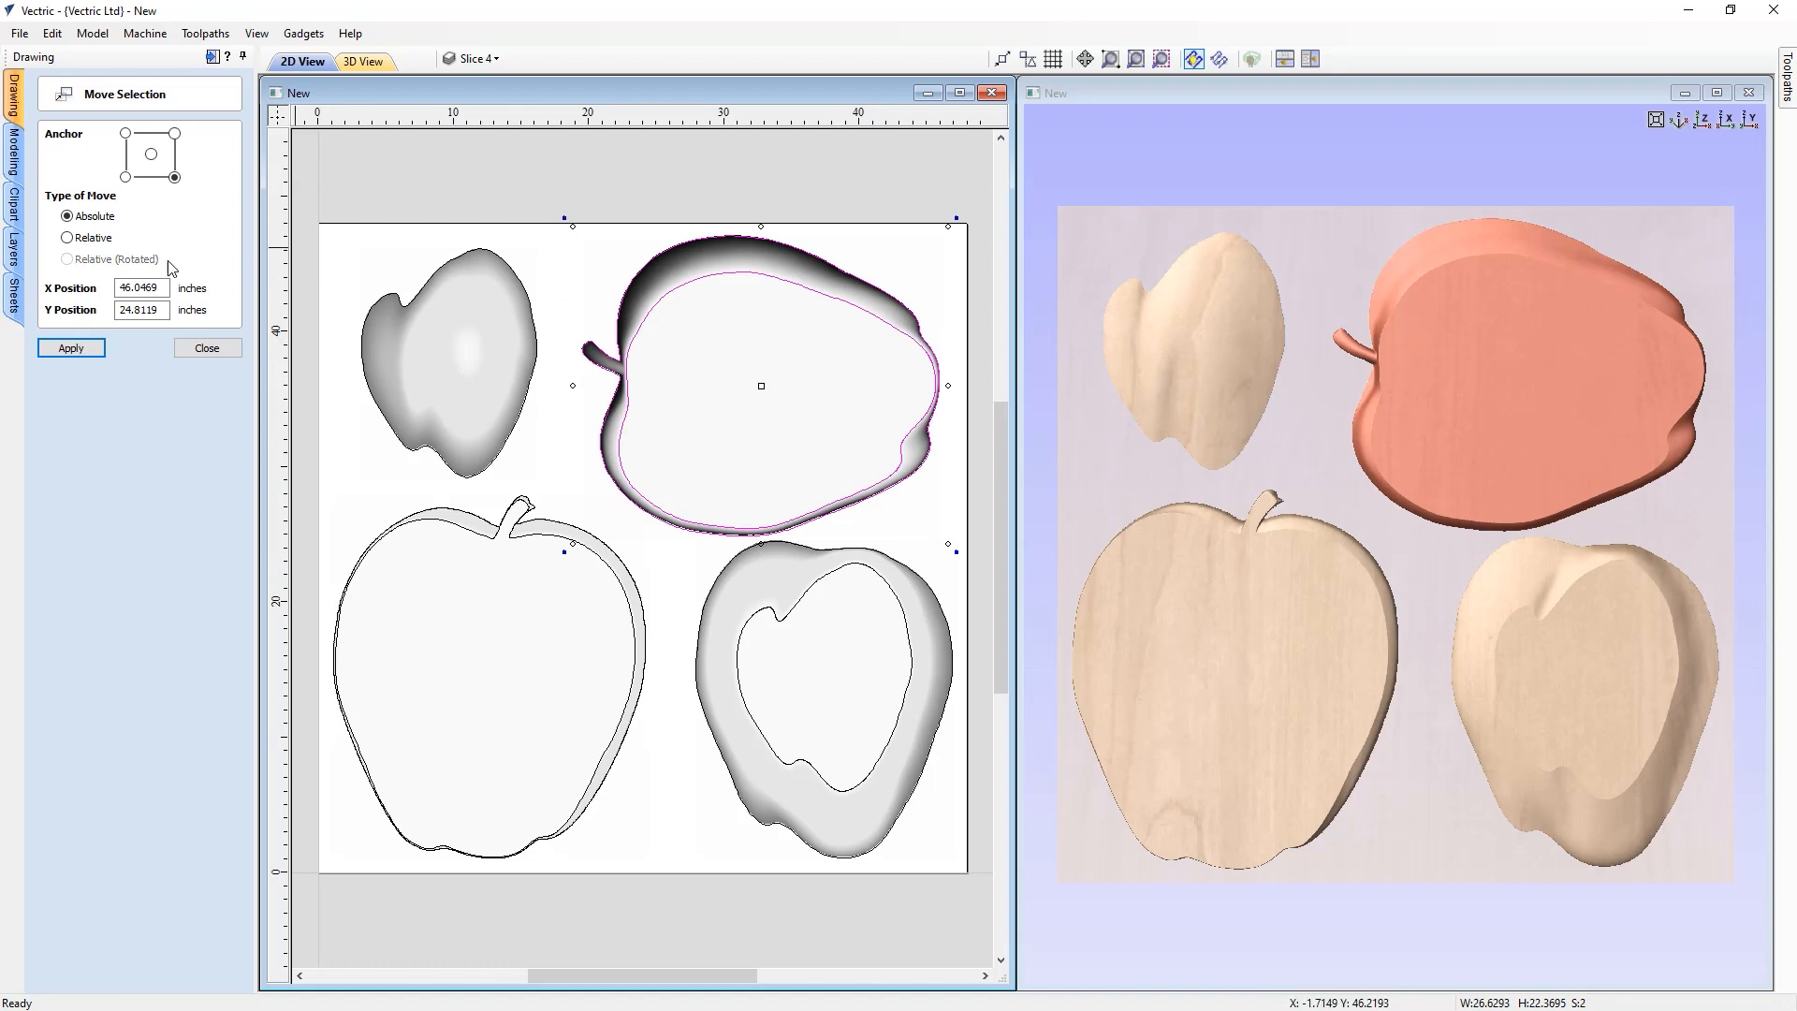
{"action": "left_click", "coordinate": [175, 134]}
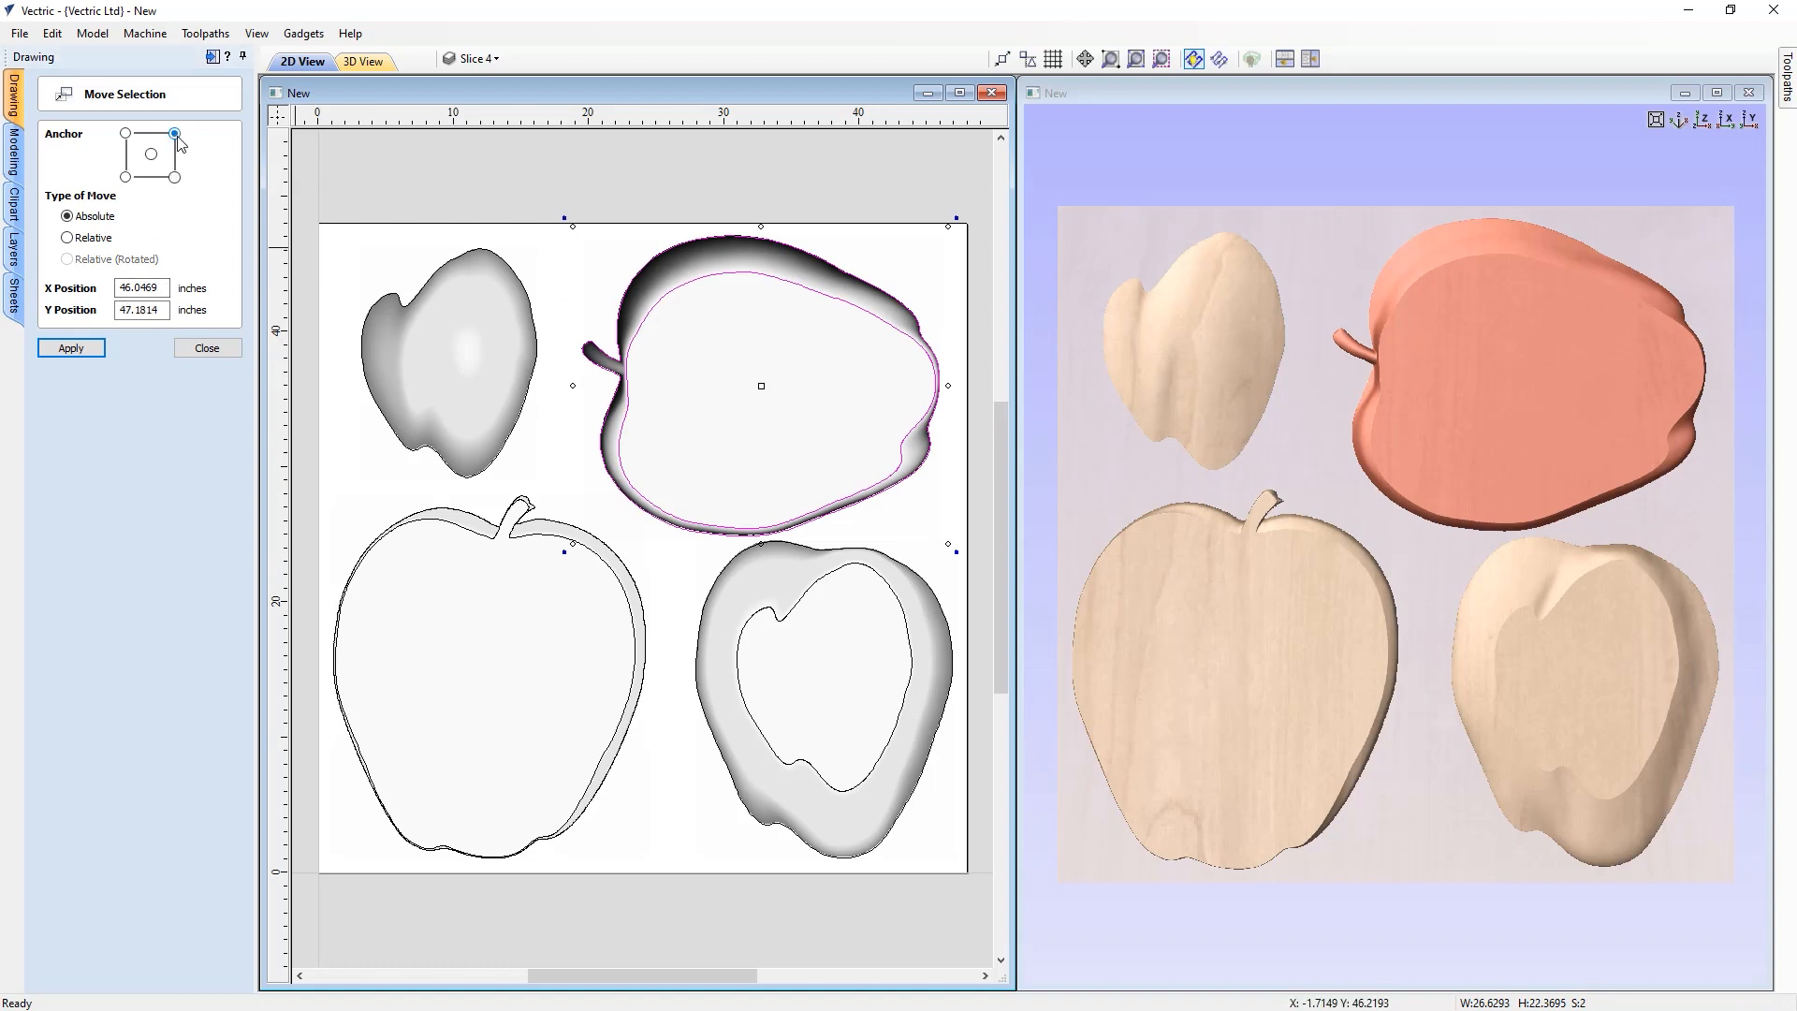
{"action": "double_click", "coordinate": [140, 287]}
{"action": "type", "text": "47"}
{"action": "double_click", "coordinate": [131, 308]}
{"action": "type", "text": "47"}
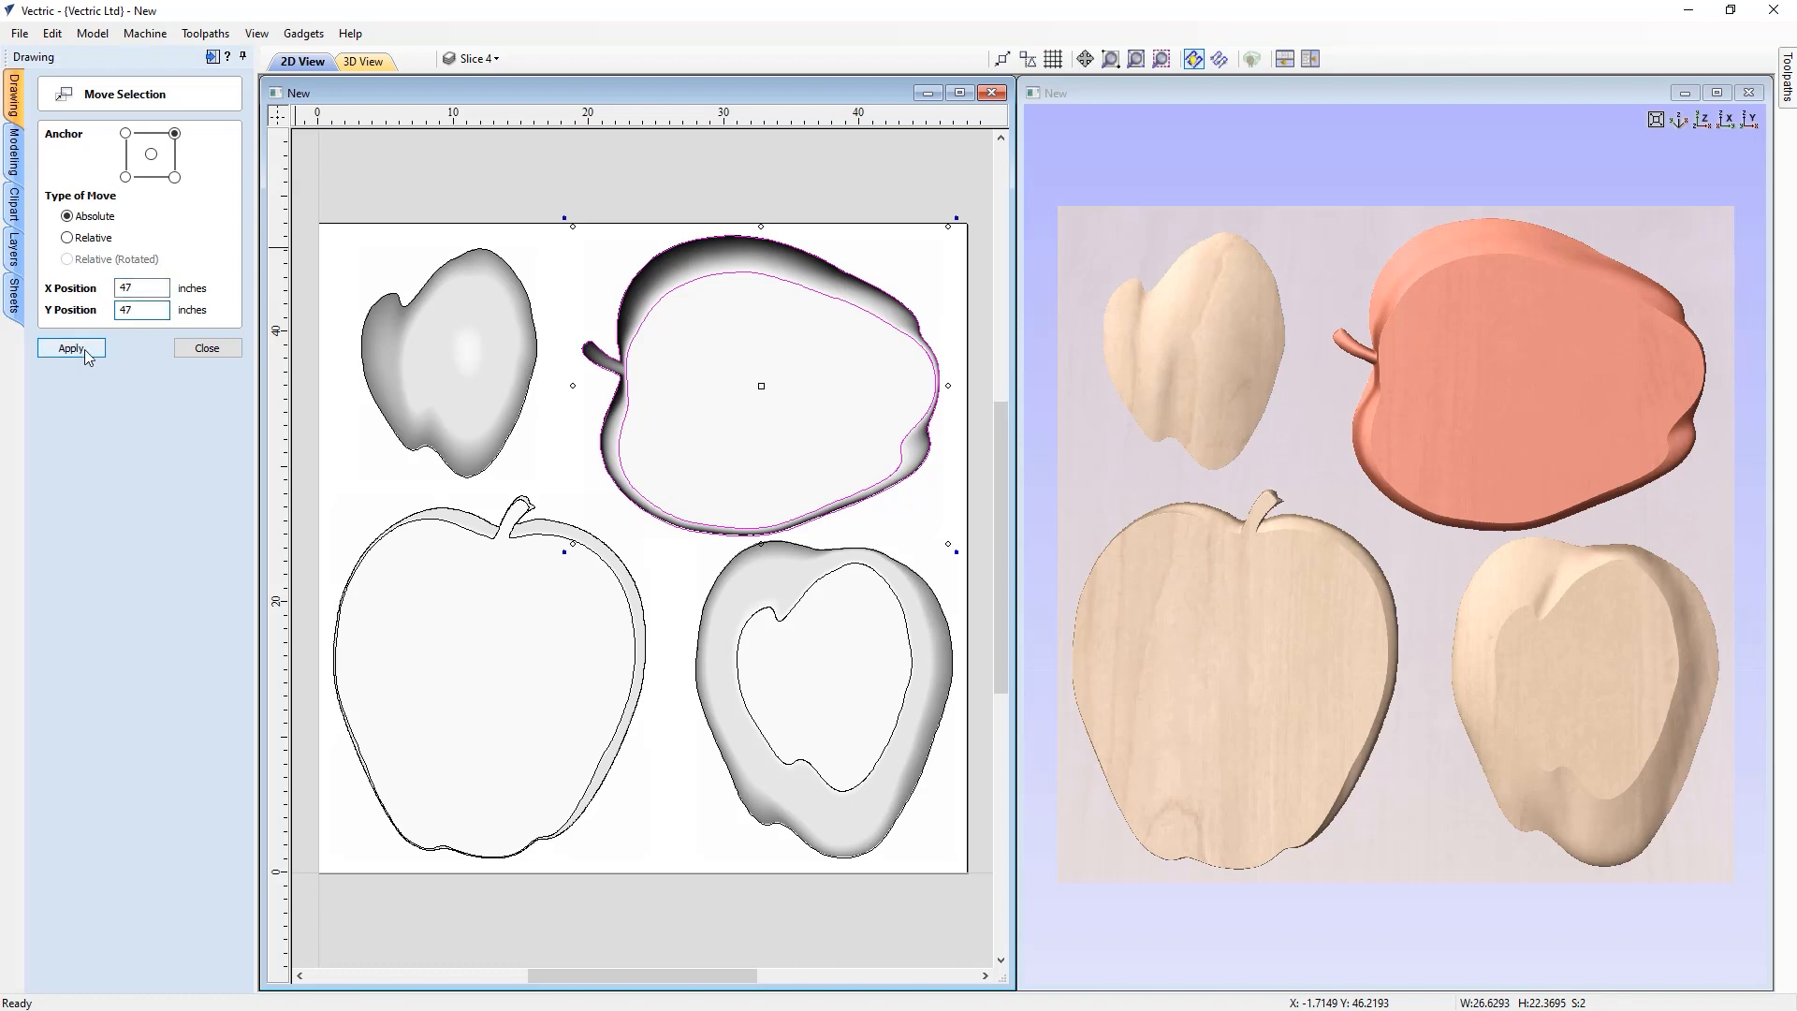
{"action": "left_click", "coordinate": [71, 347]}
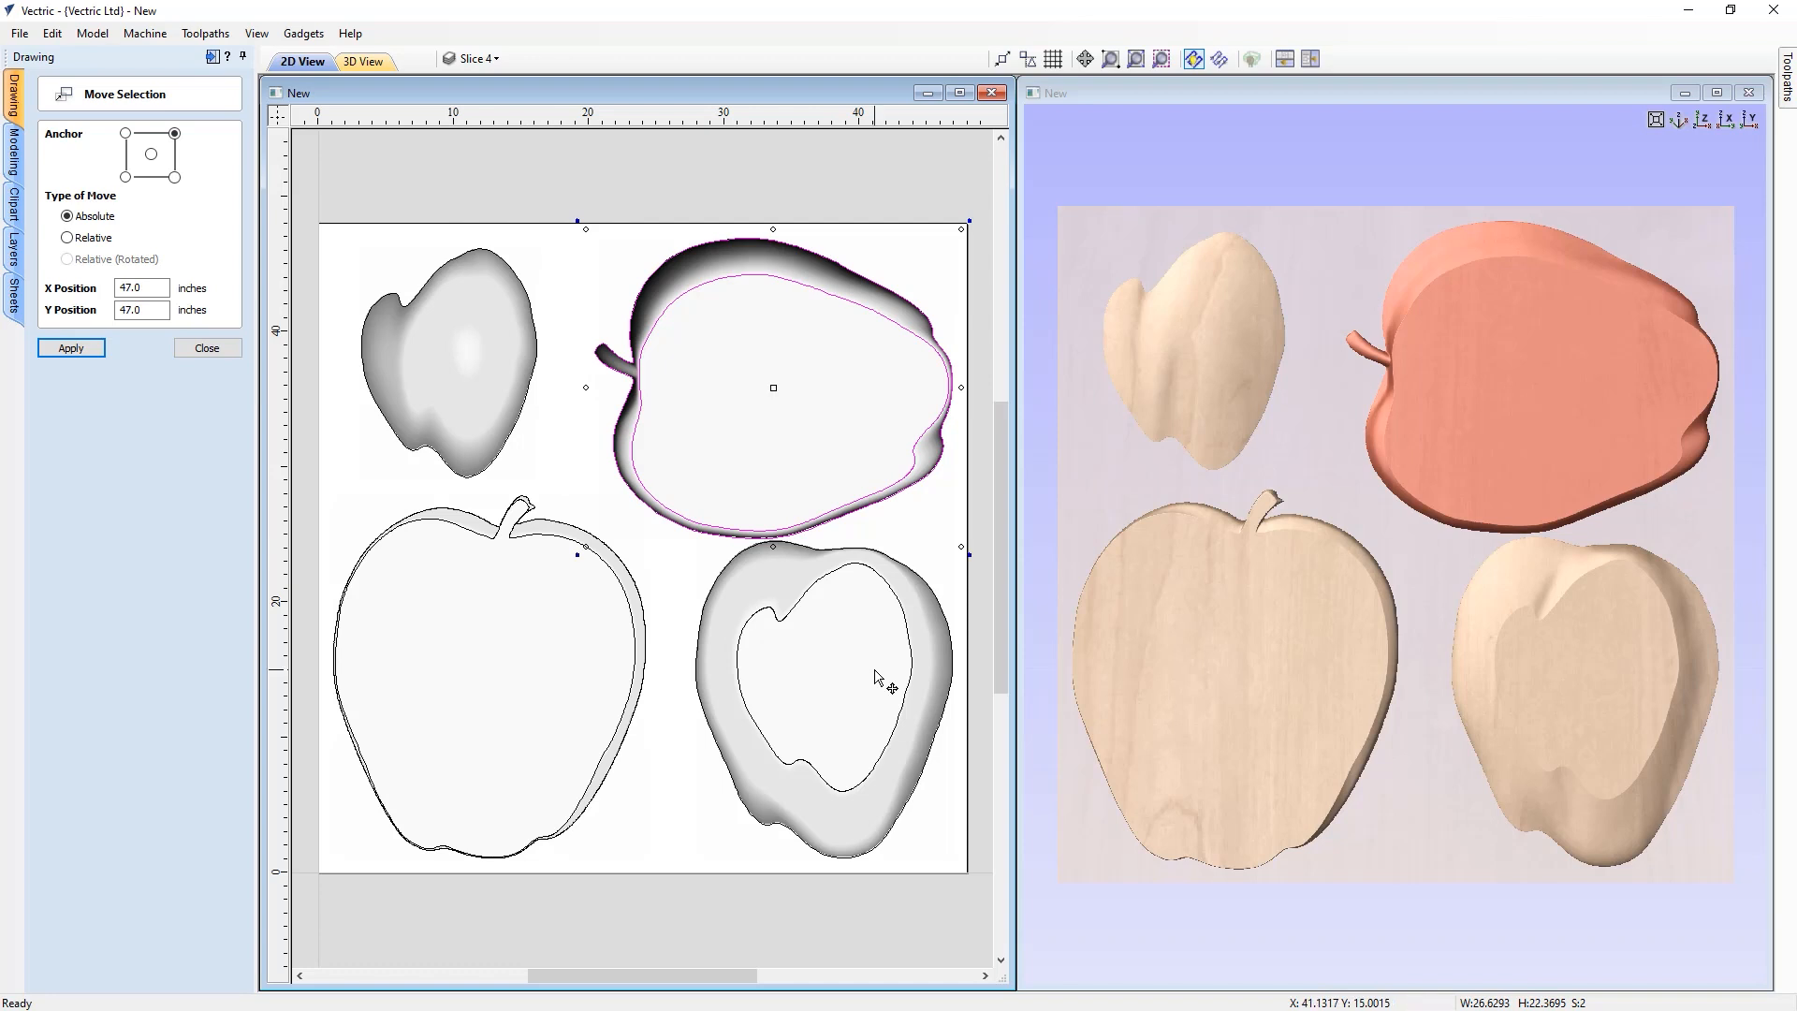
Reposition the Slice 3 component with its bottom-right corner at X 47.0, Y 1 inches and close the move tool
{"action": "left_click", "coordinate": [773, 582]}
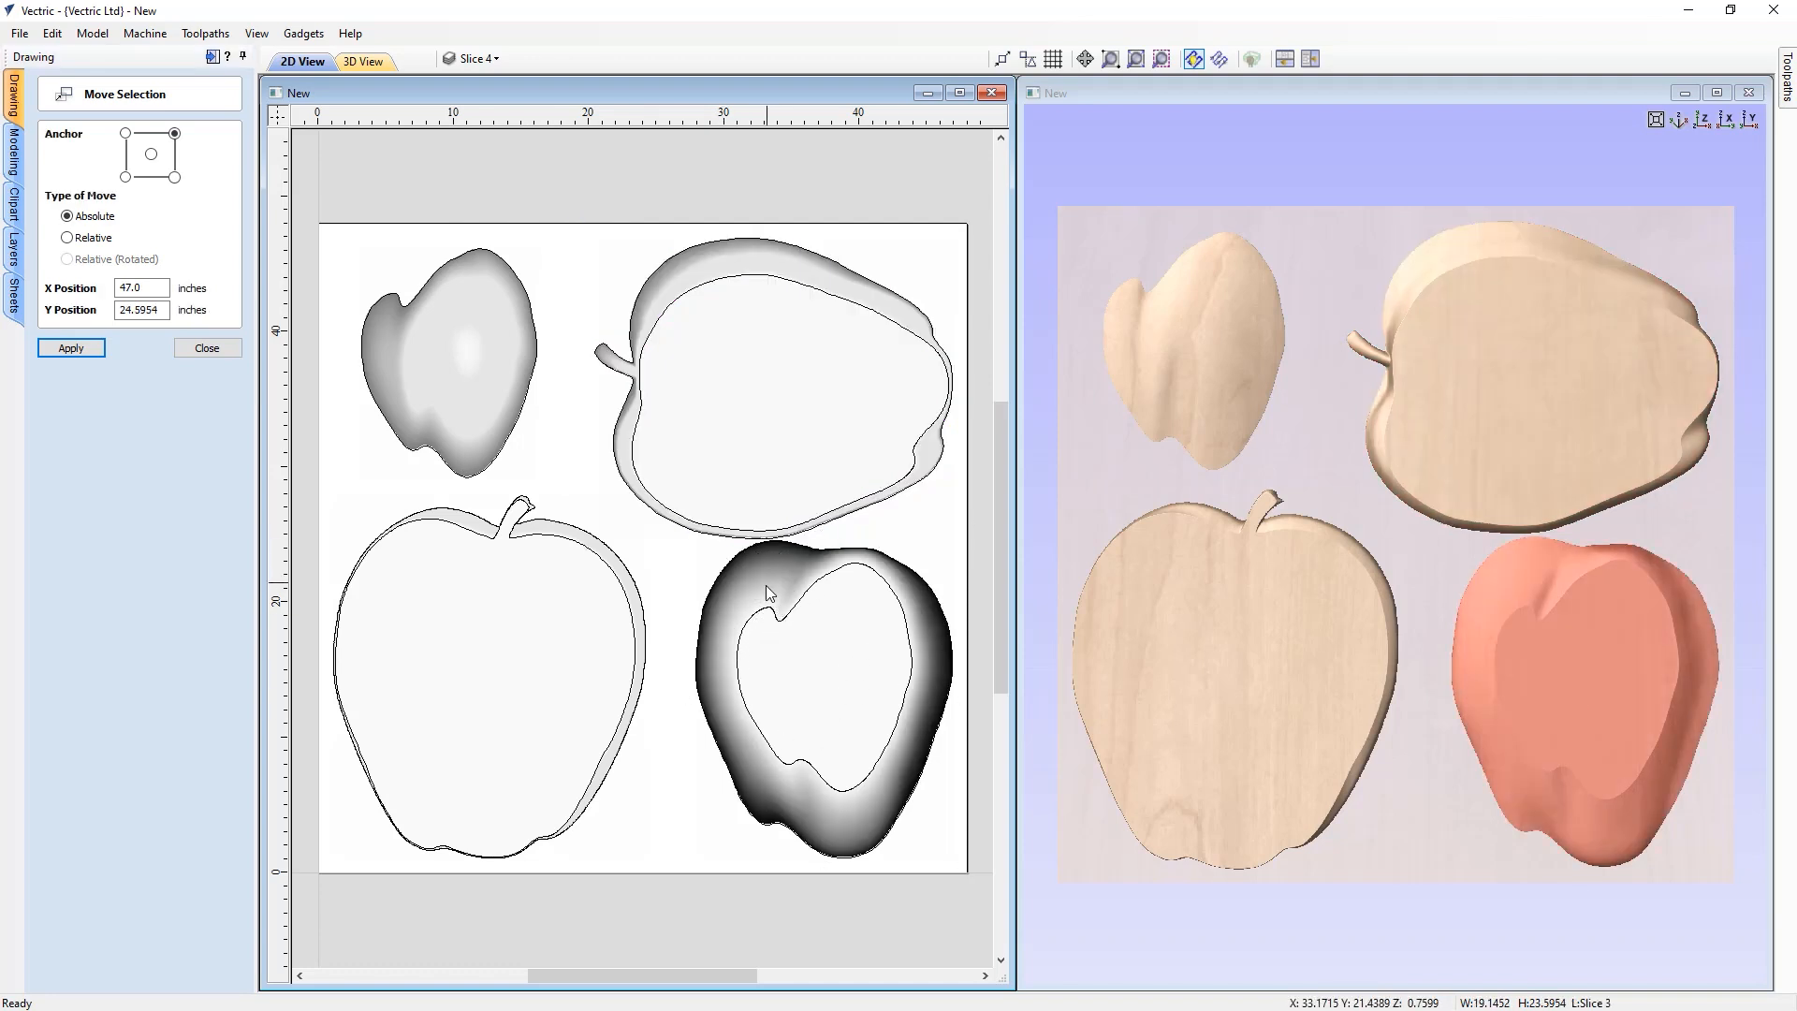
{"action": "left_click", "coordinate": [771, 614]}
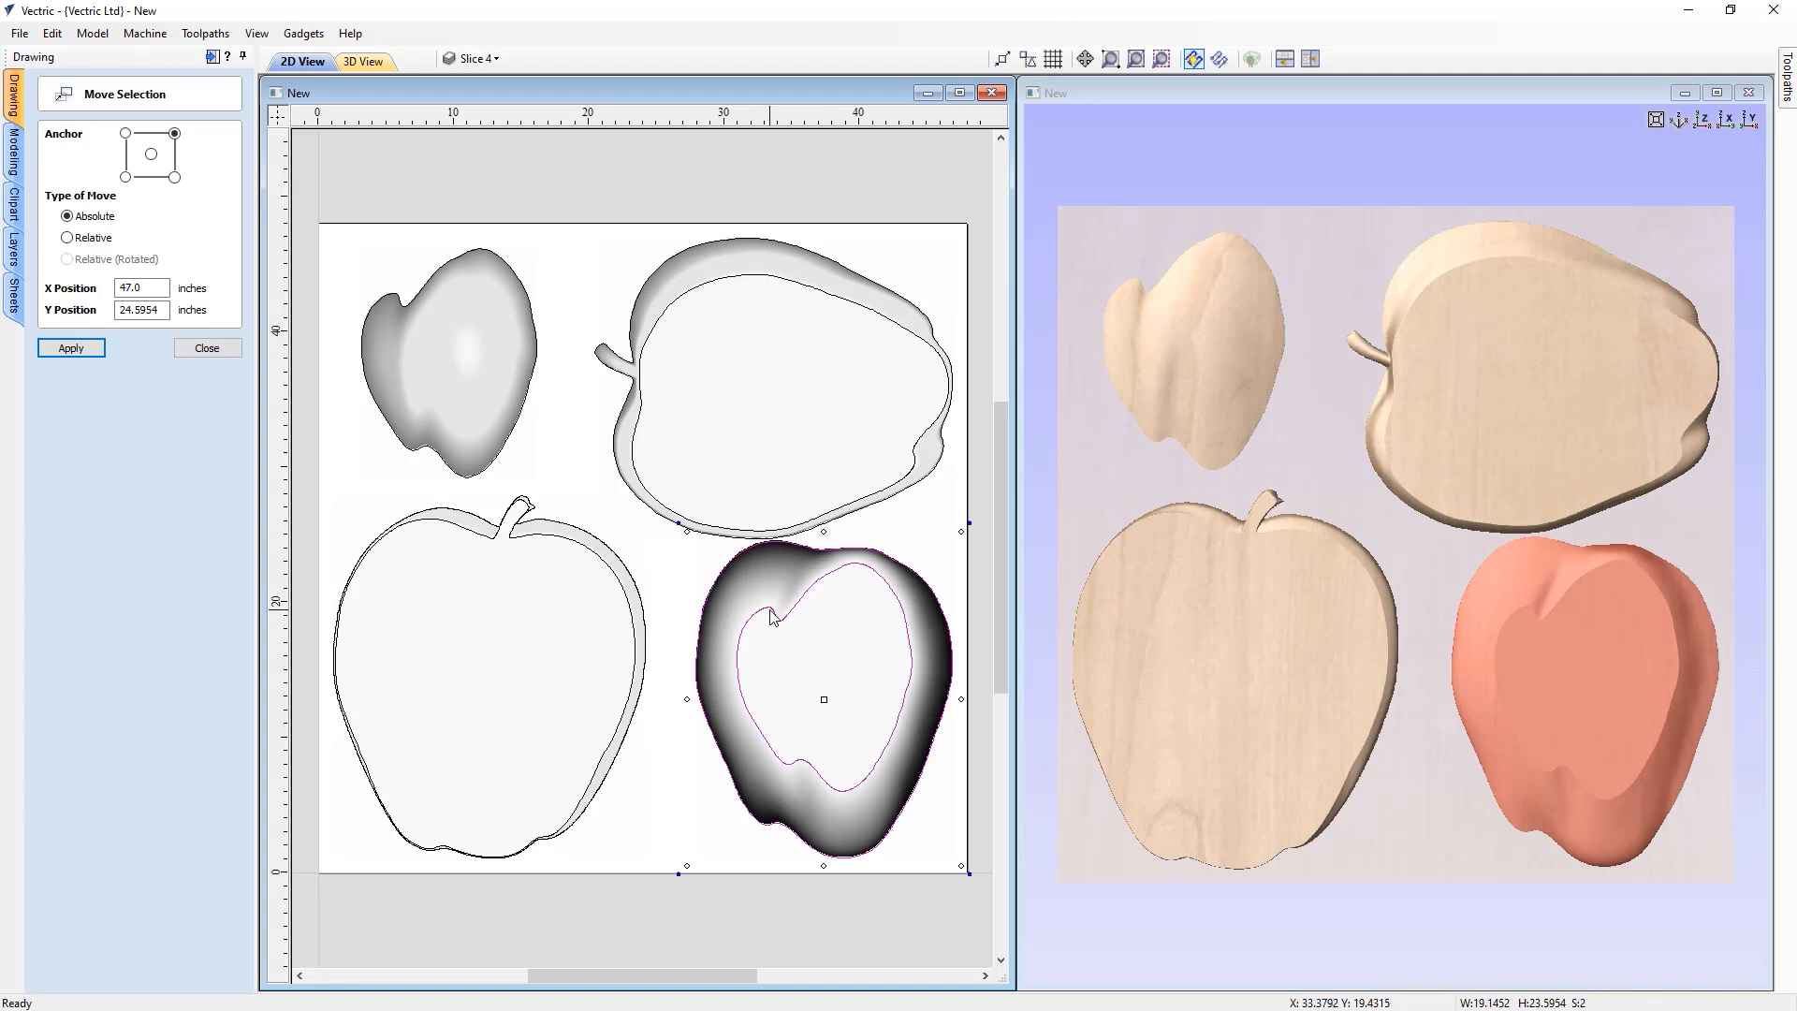
{"action": "left_click", "coordinate": [676, 527]}
{"action": "left_click_drag", "start_coordinate": [653, 540], "coordinate": [635, 563]}
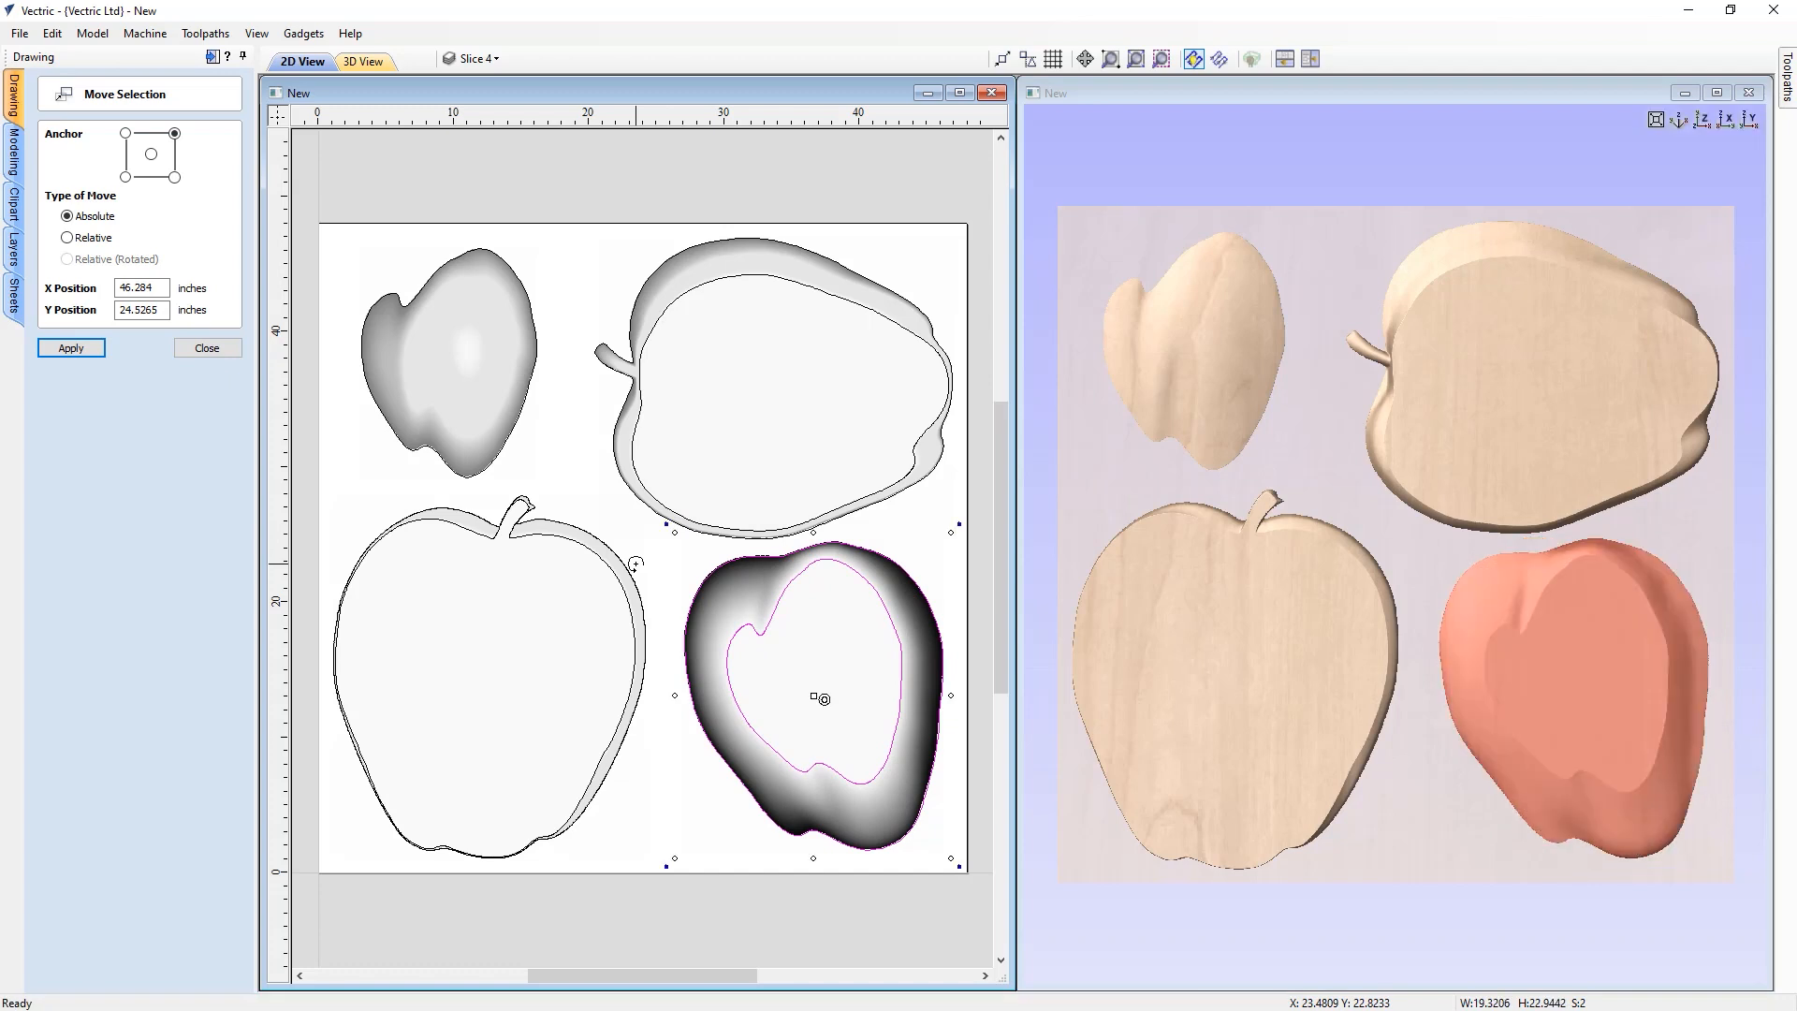
{"action": "left_click", "coordinate": [175, 176]}
{"action": "left_click_drag", "start_coordinate": [168, 287], "coordinate": [99, 285]}
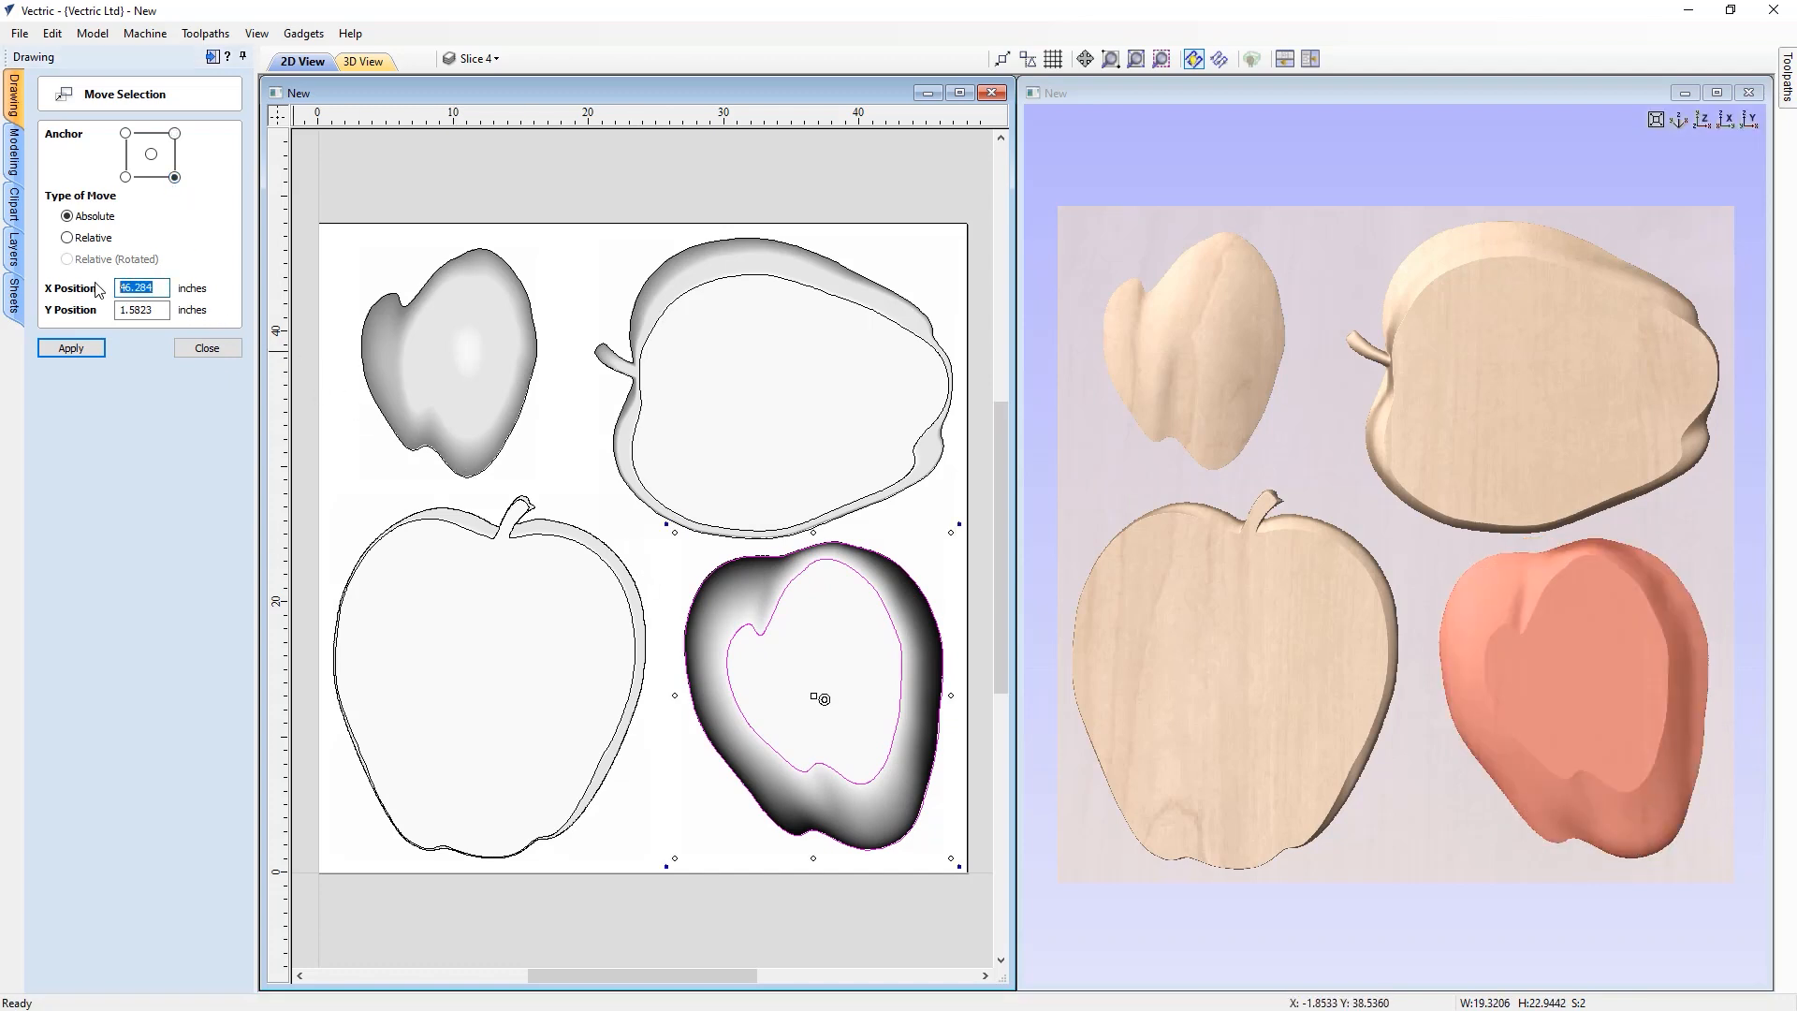
{"action": "type", "text": "47.0"}
{"action": "key", "text": "Tab"}
{"action": "type", "text": "1"}
{"action": "left_click", "coordinate": [92, 348]}
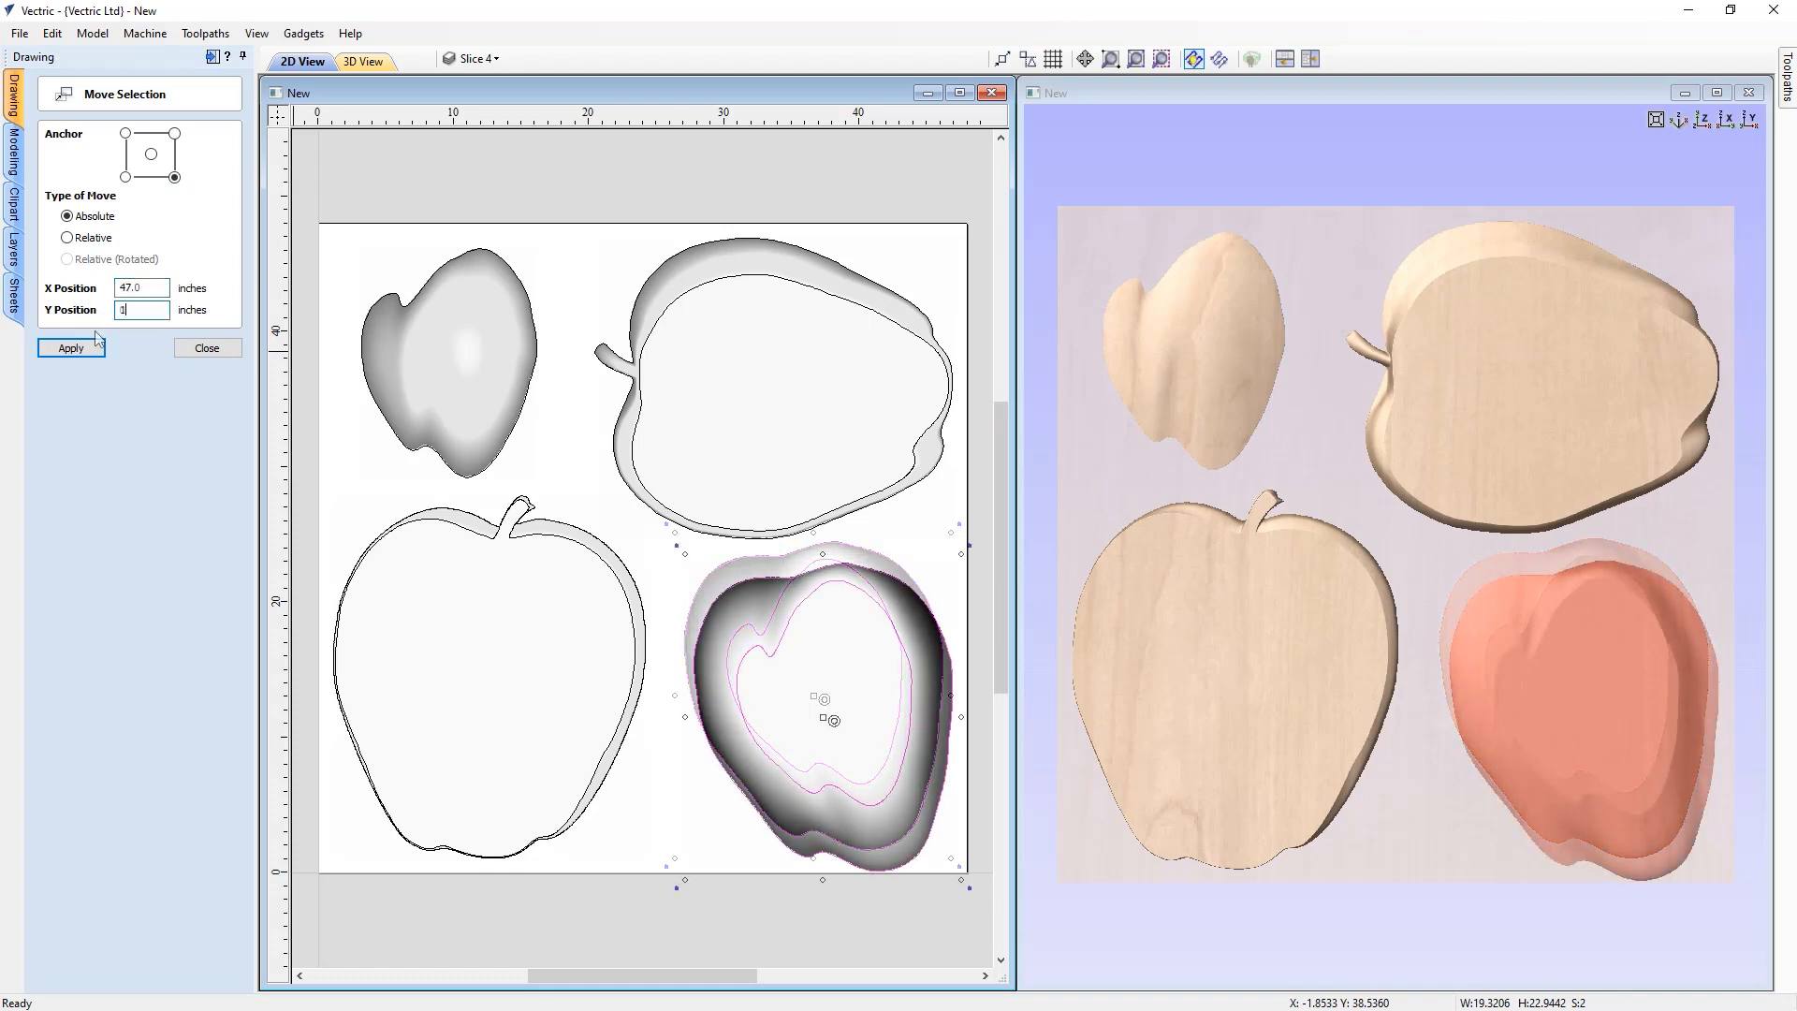
{"action": "left_click", "coordinate": [93, 349]}
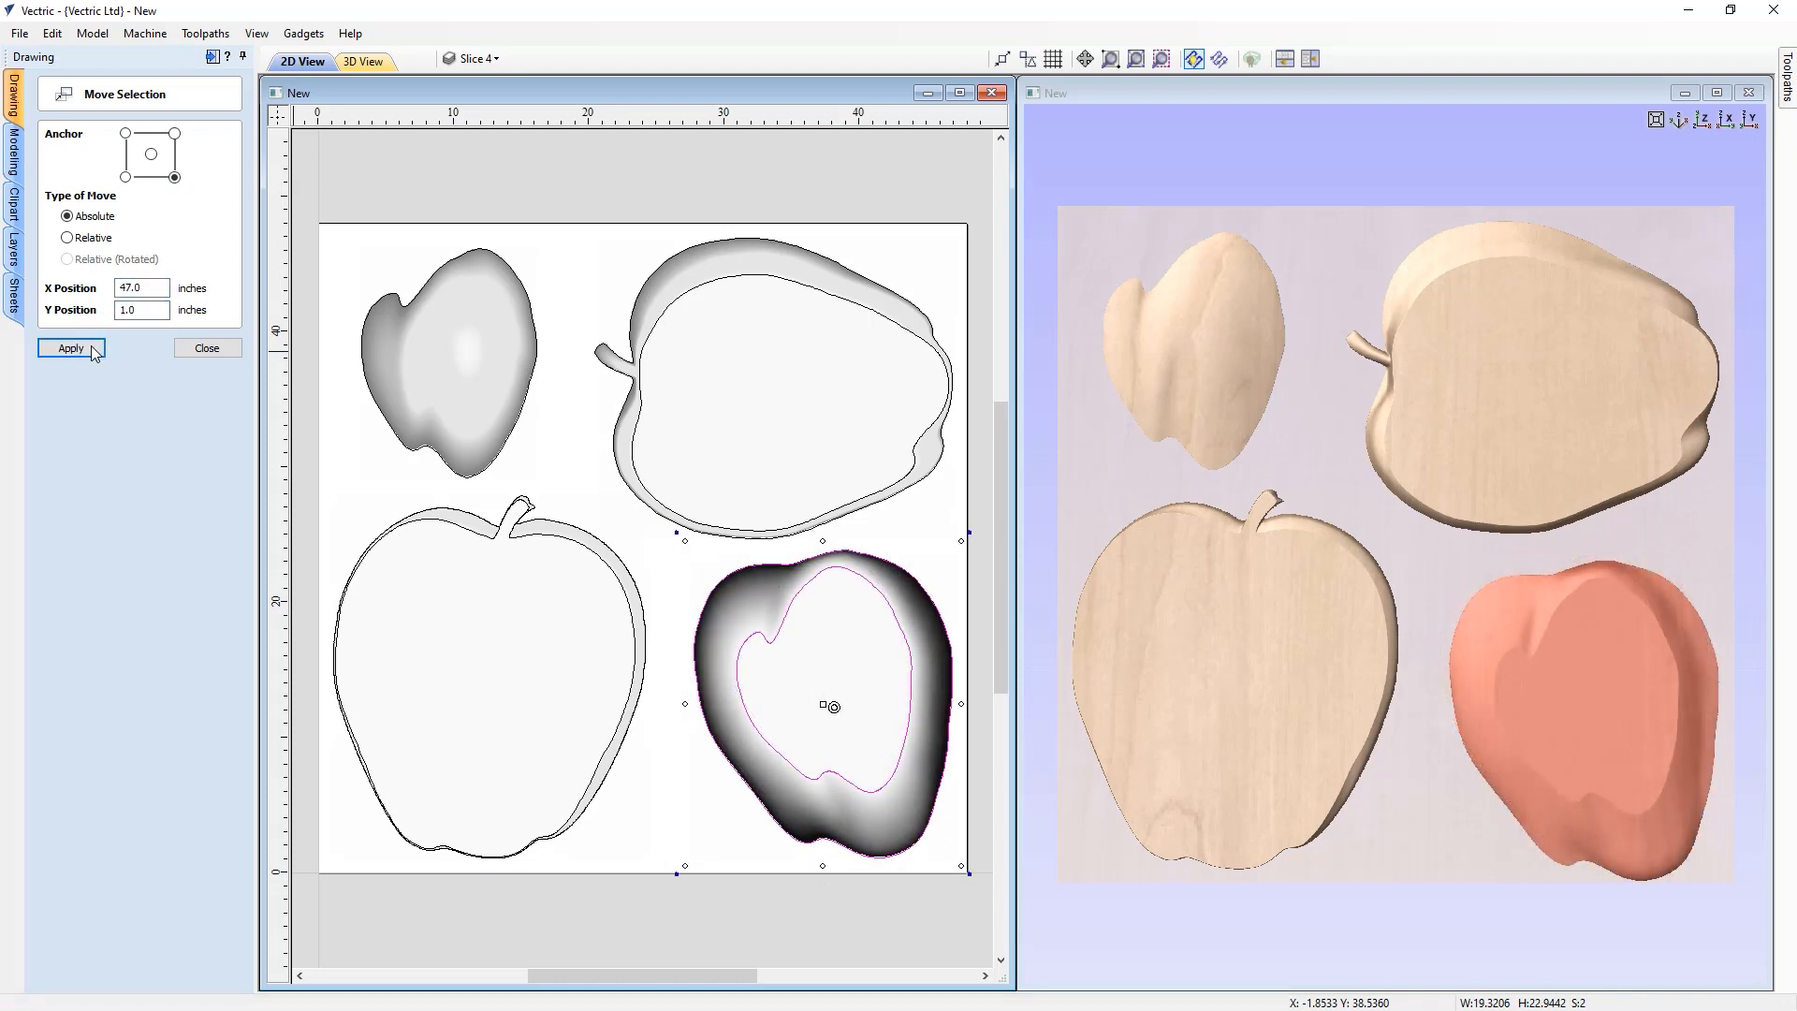
{"action": "left_click", "coordinate": [198, 352]}
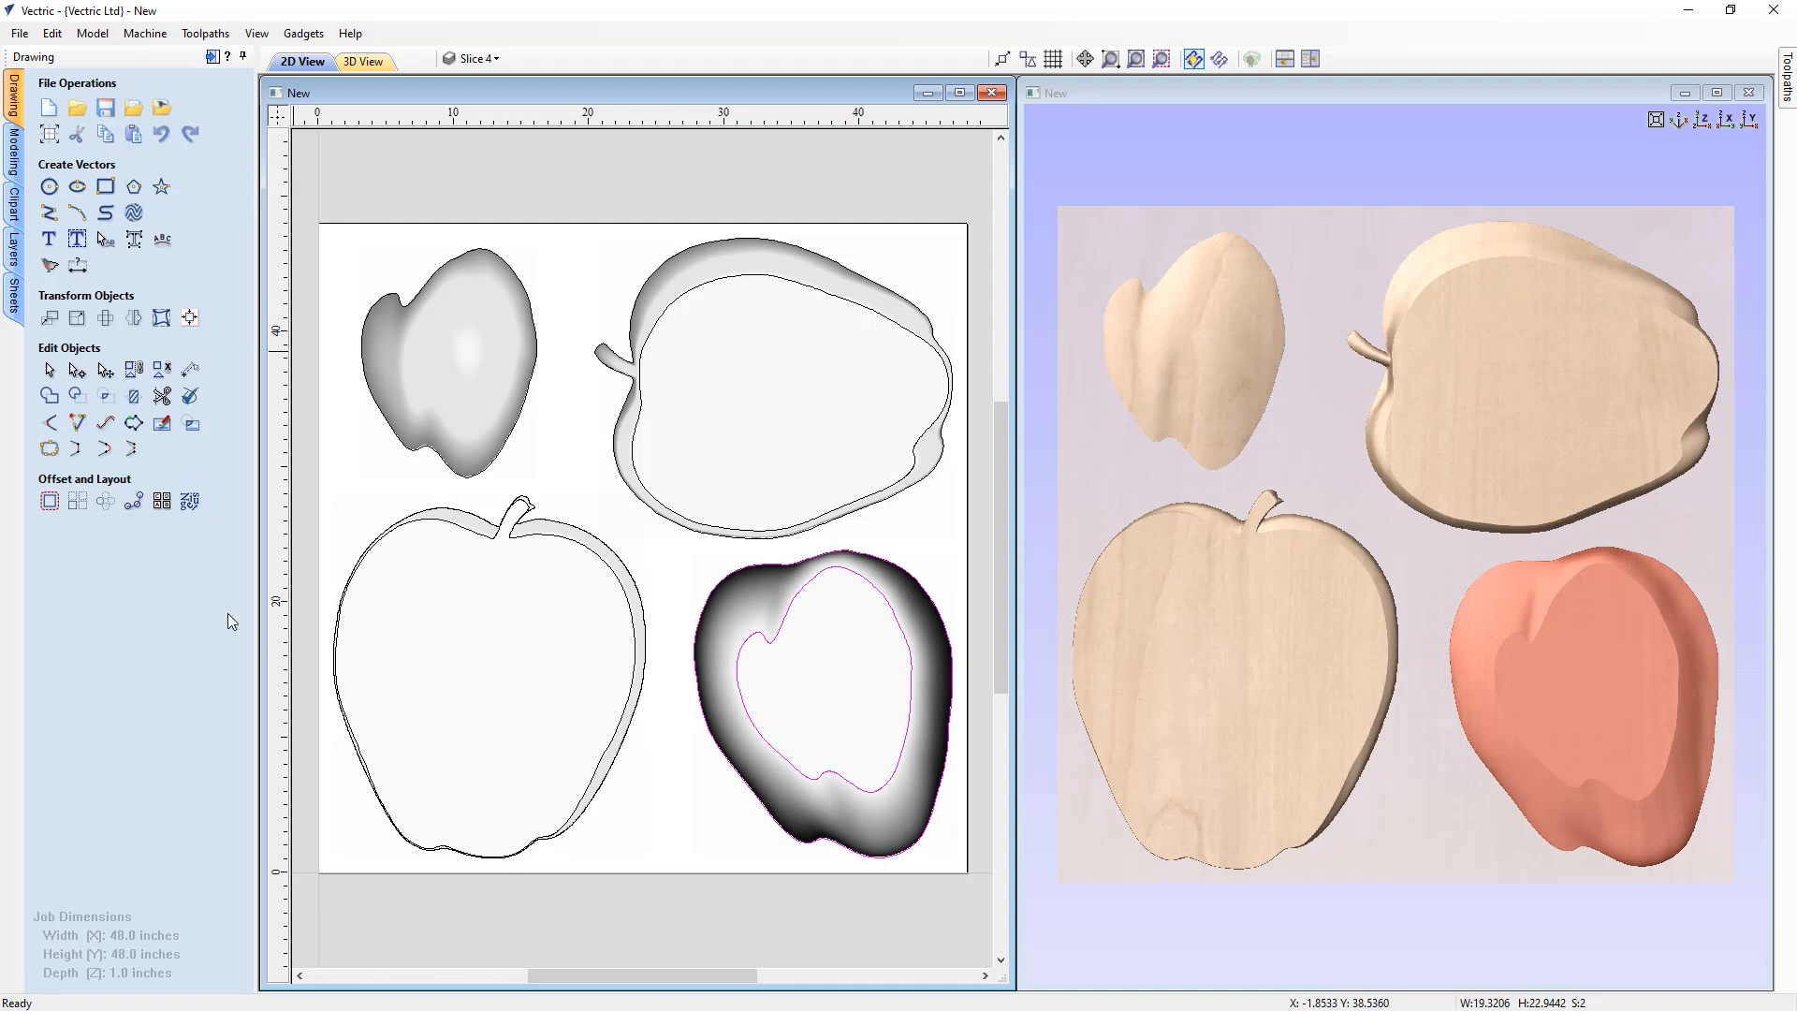
Create a zero plane component covering the job
{"action": "left_click", "coordinate": [351, 852]}
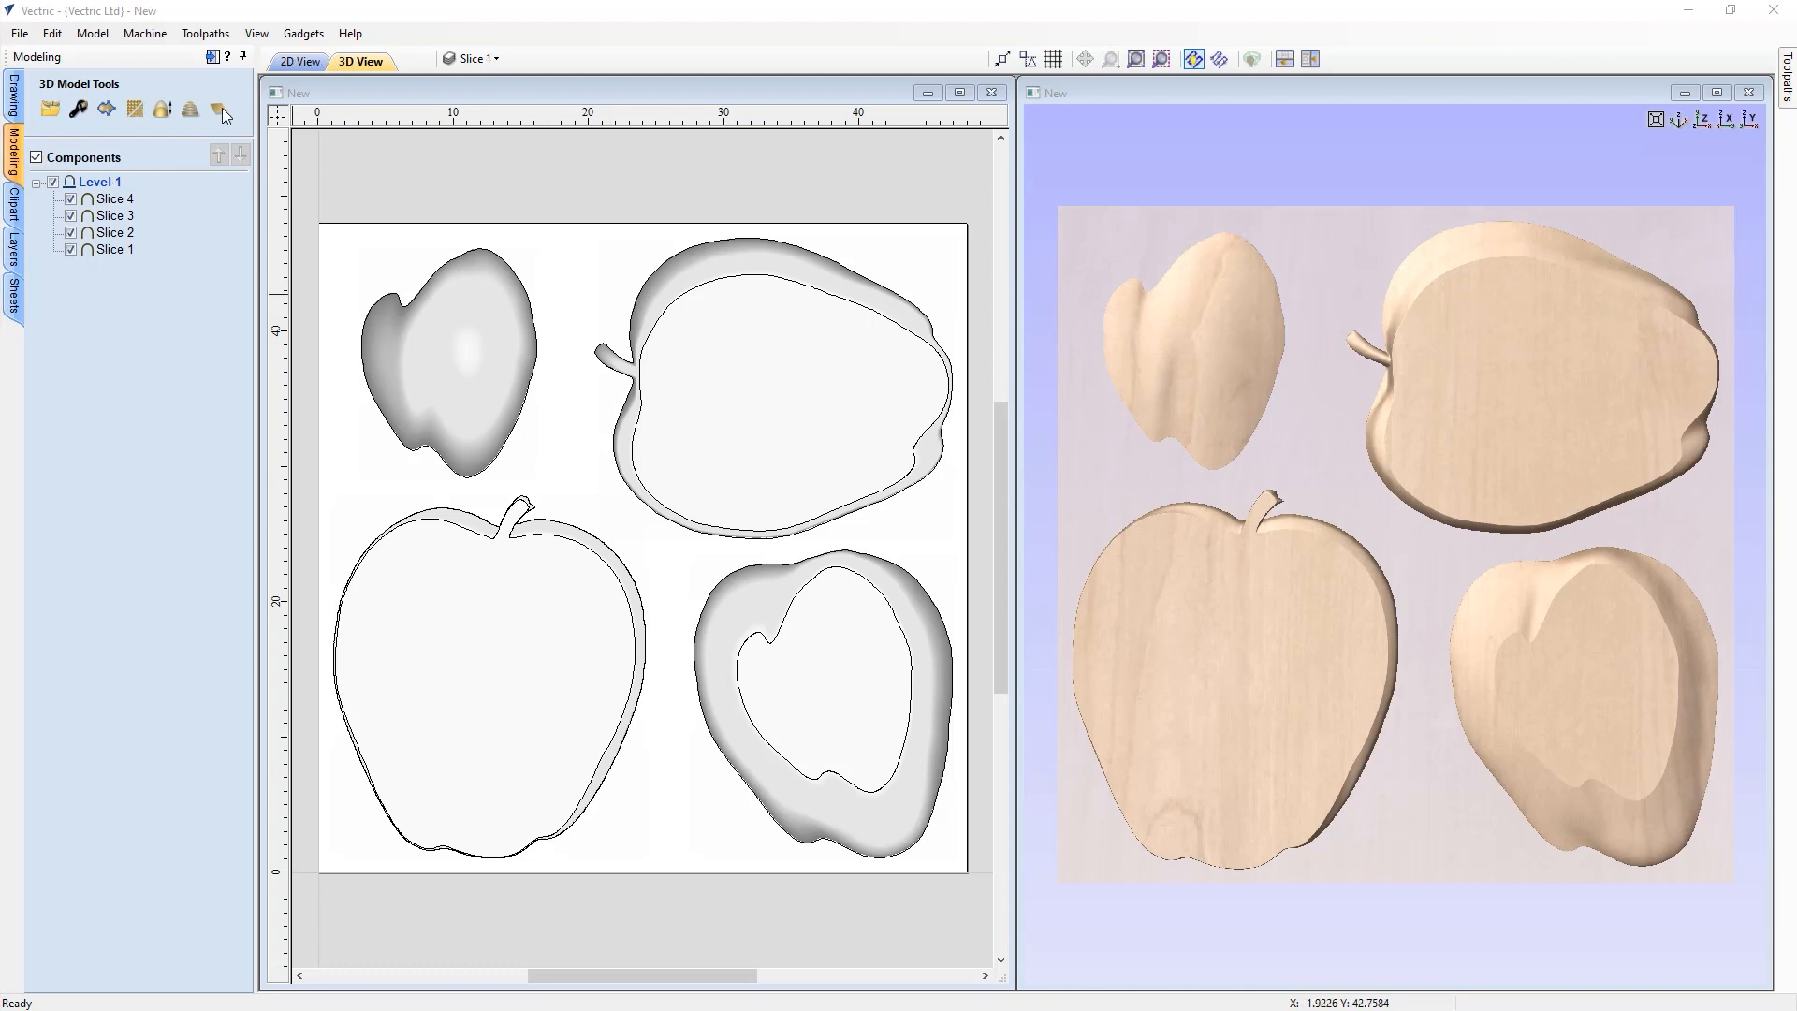
{"action": "left_click", "coordinate": [219, 109]}
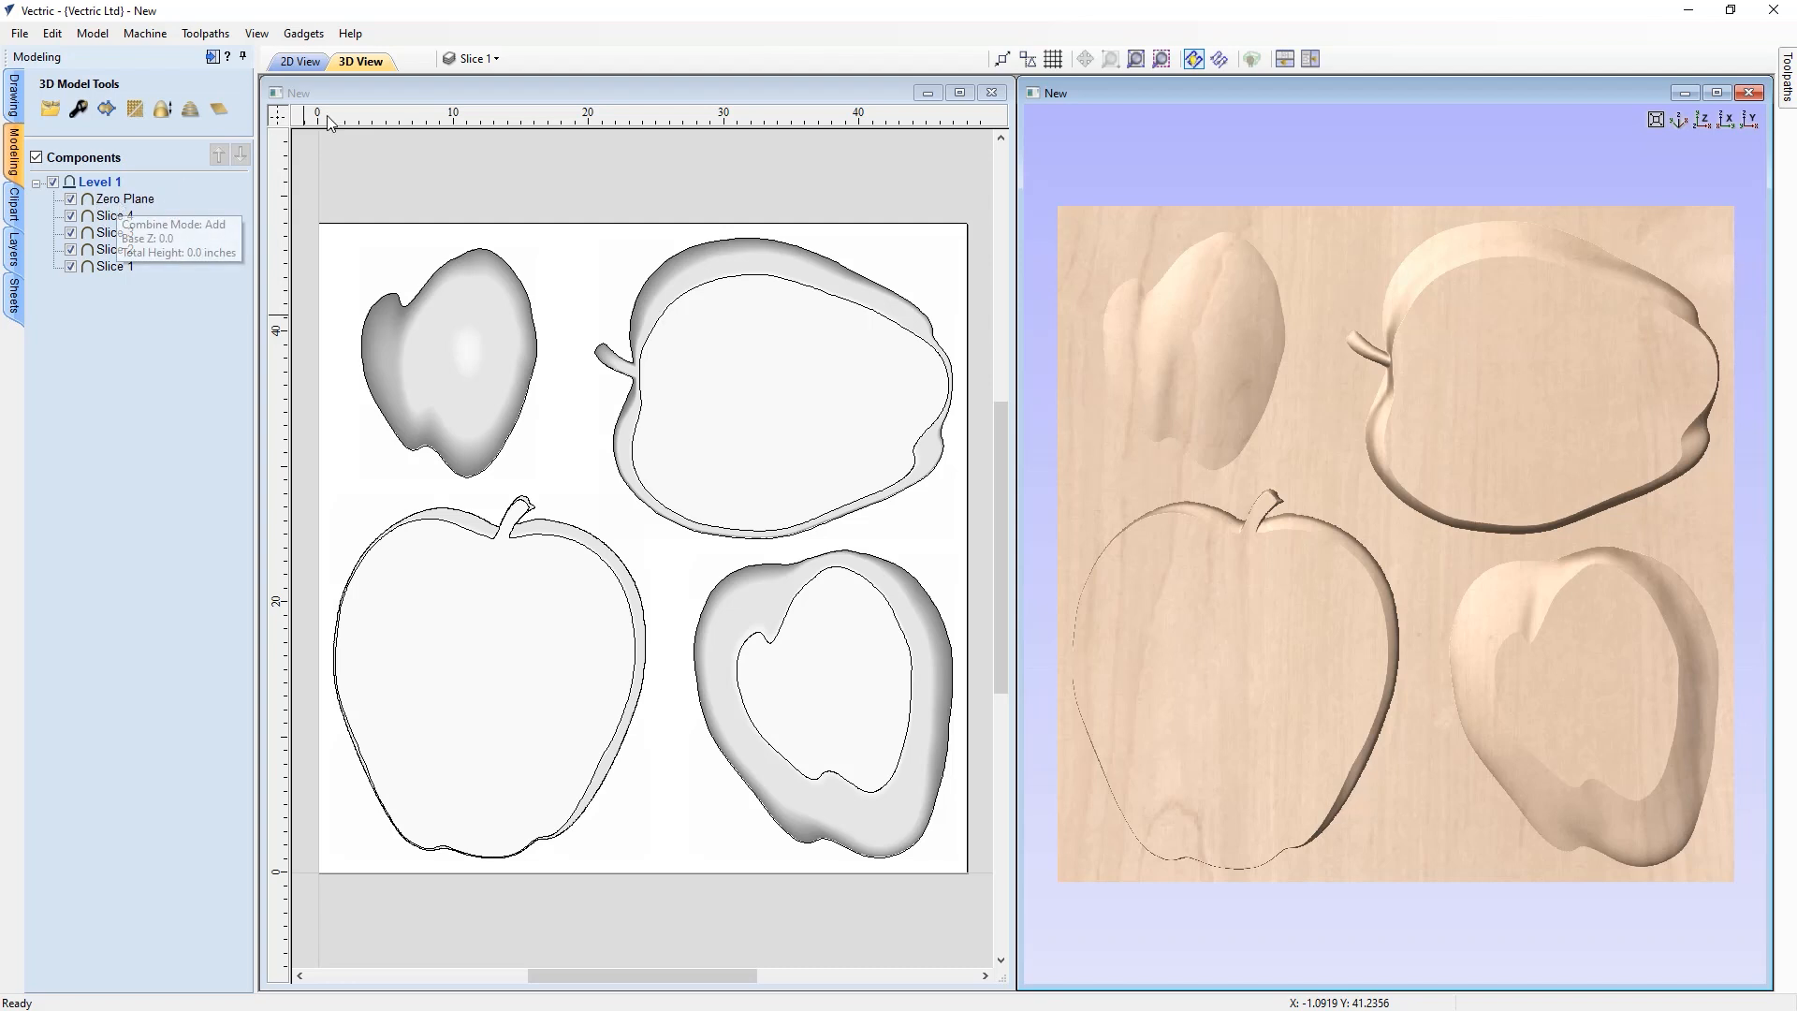
{"action": "left_click", "coordinate": [486, 66]}
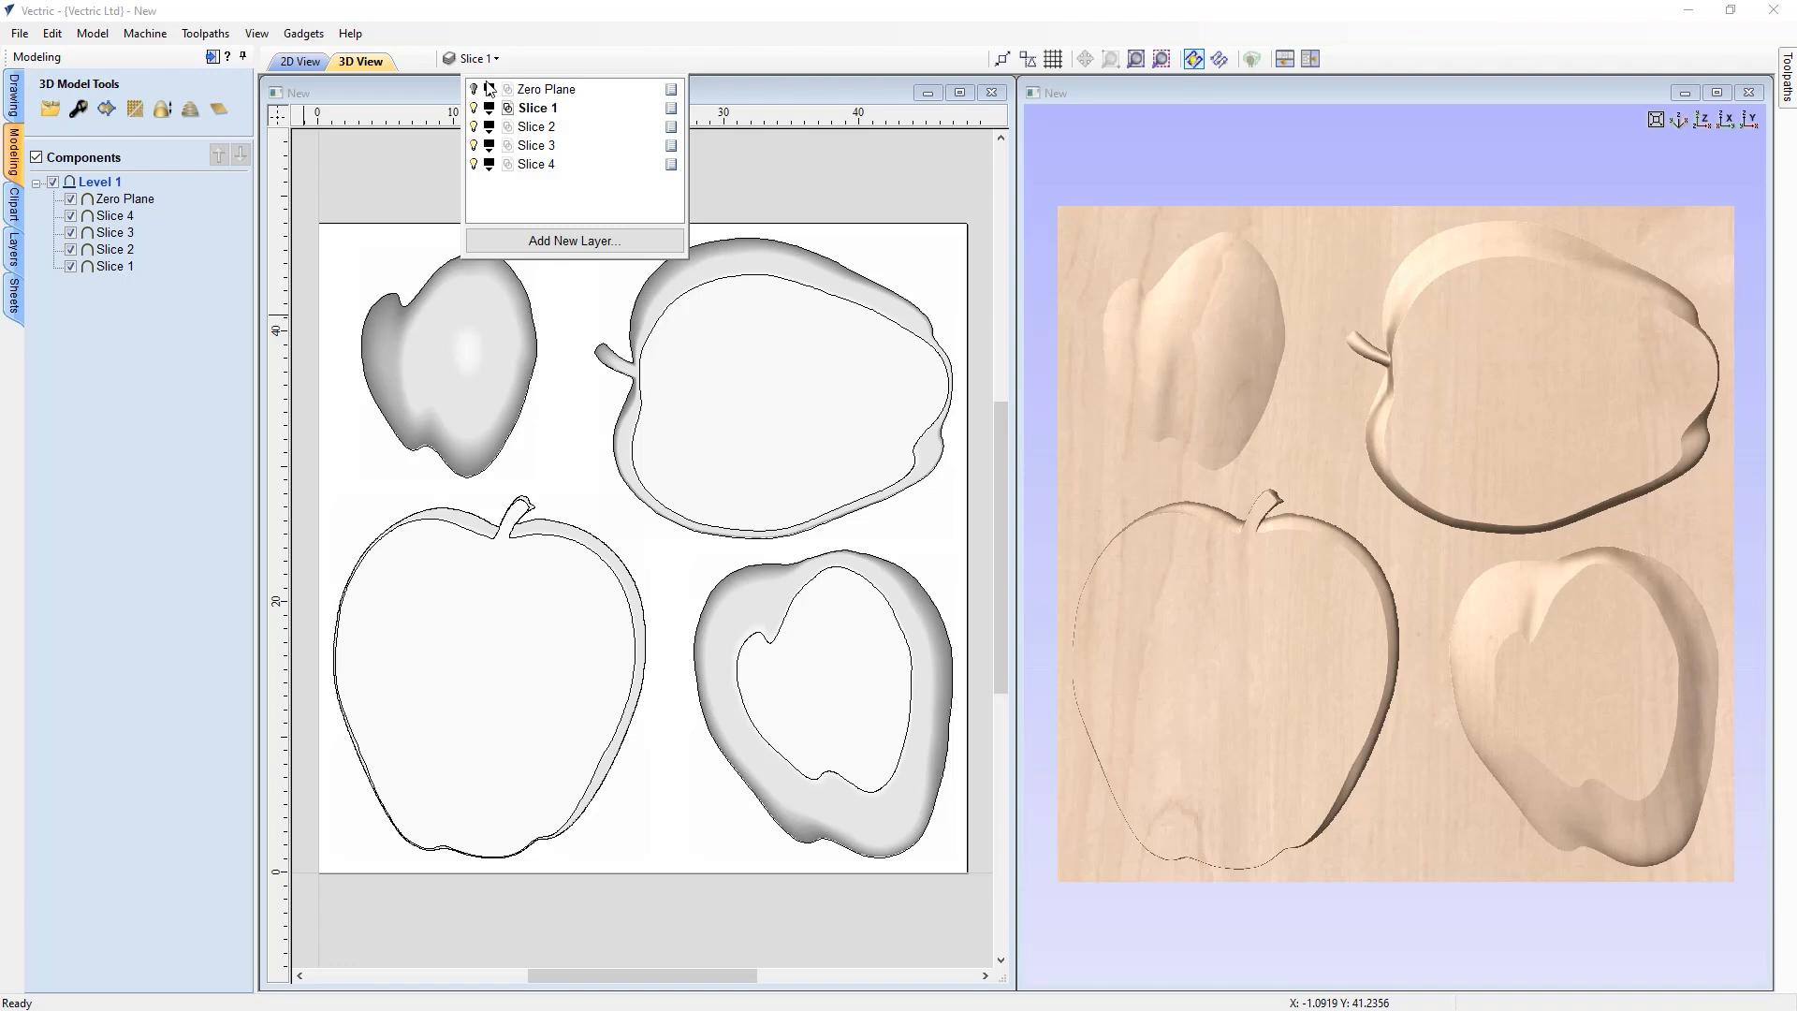
{"action": "left_click", "coordinate": [172, 335]}
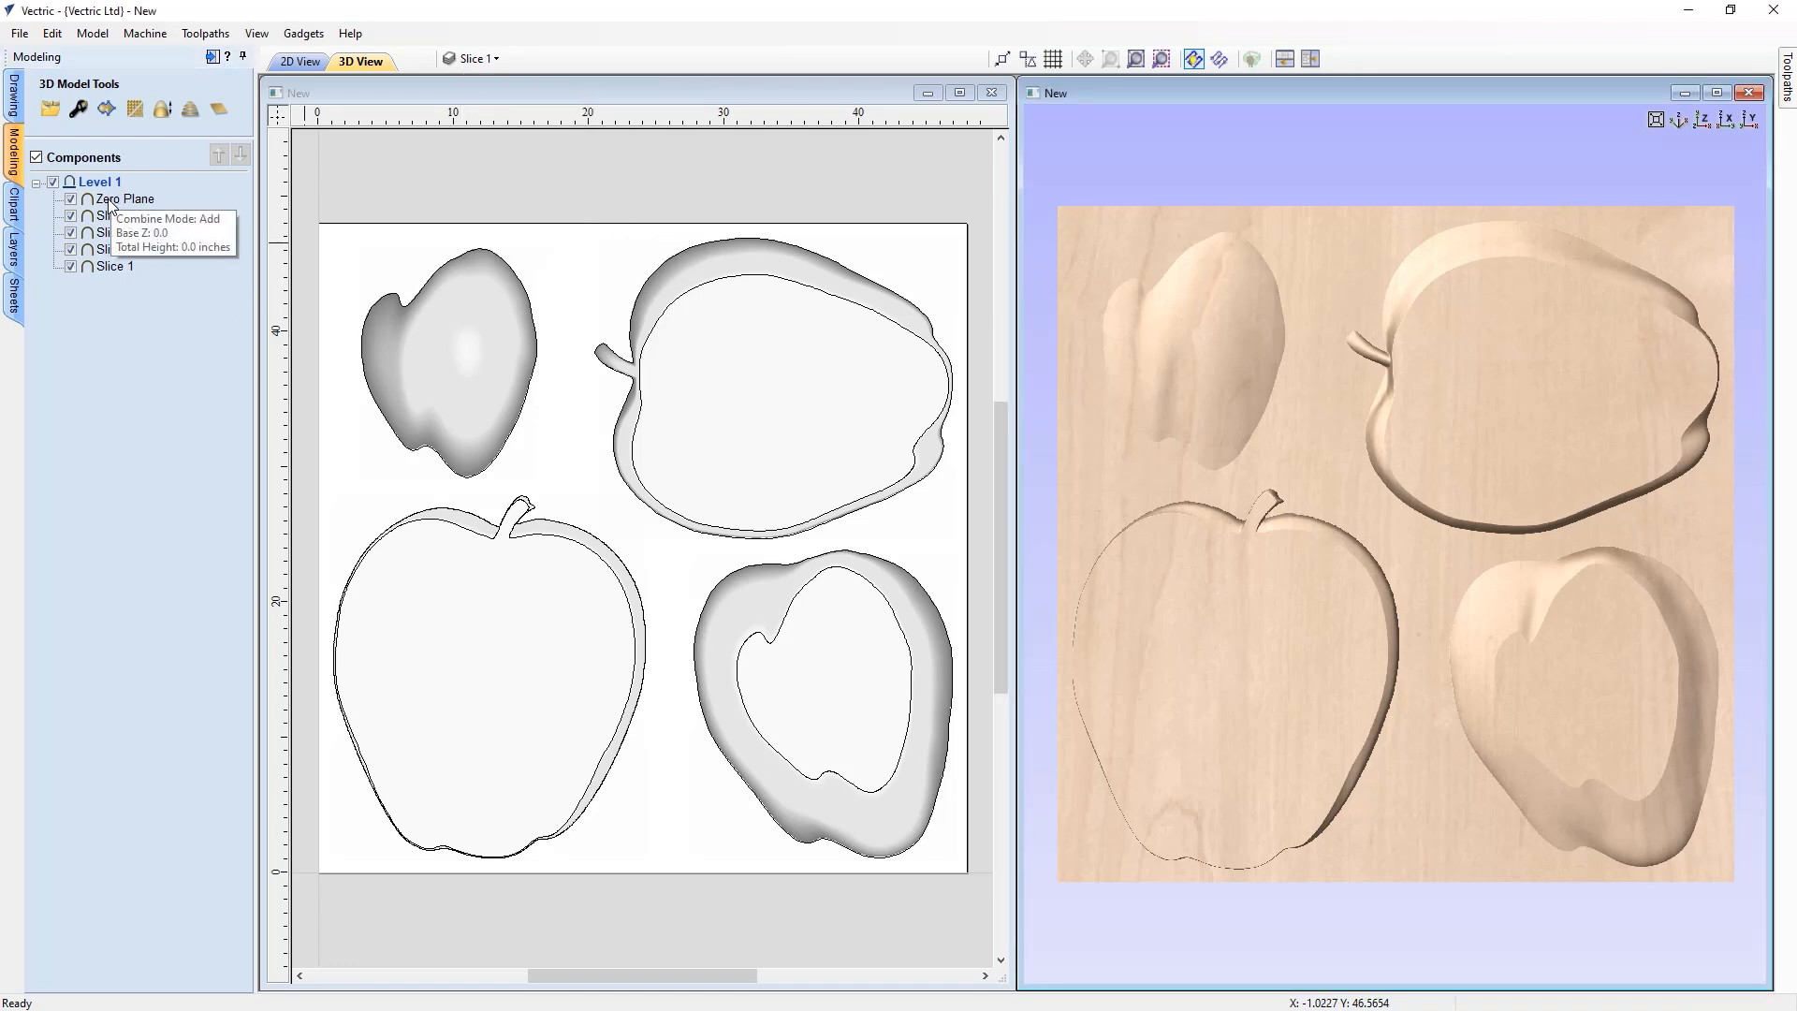
Set the Zero Plane component's base height to 0.03 inches and its combine mode to Merge
{"action": "left_click", "coordinate": [120, 199]}
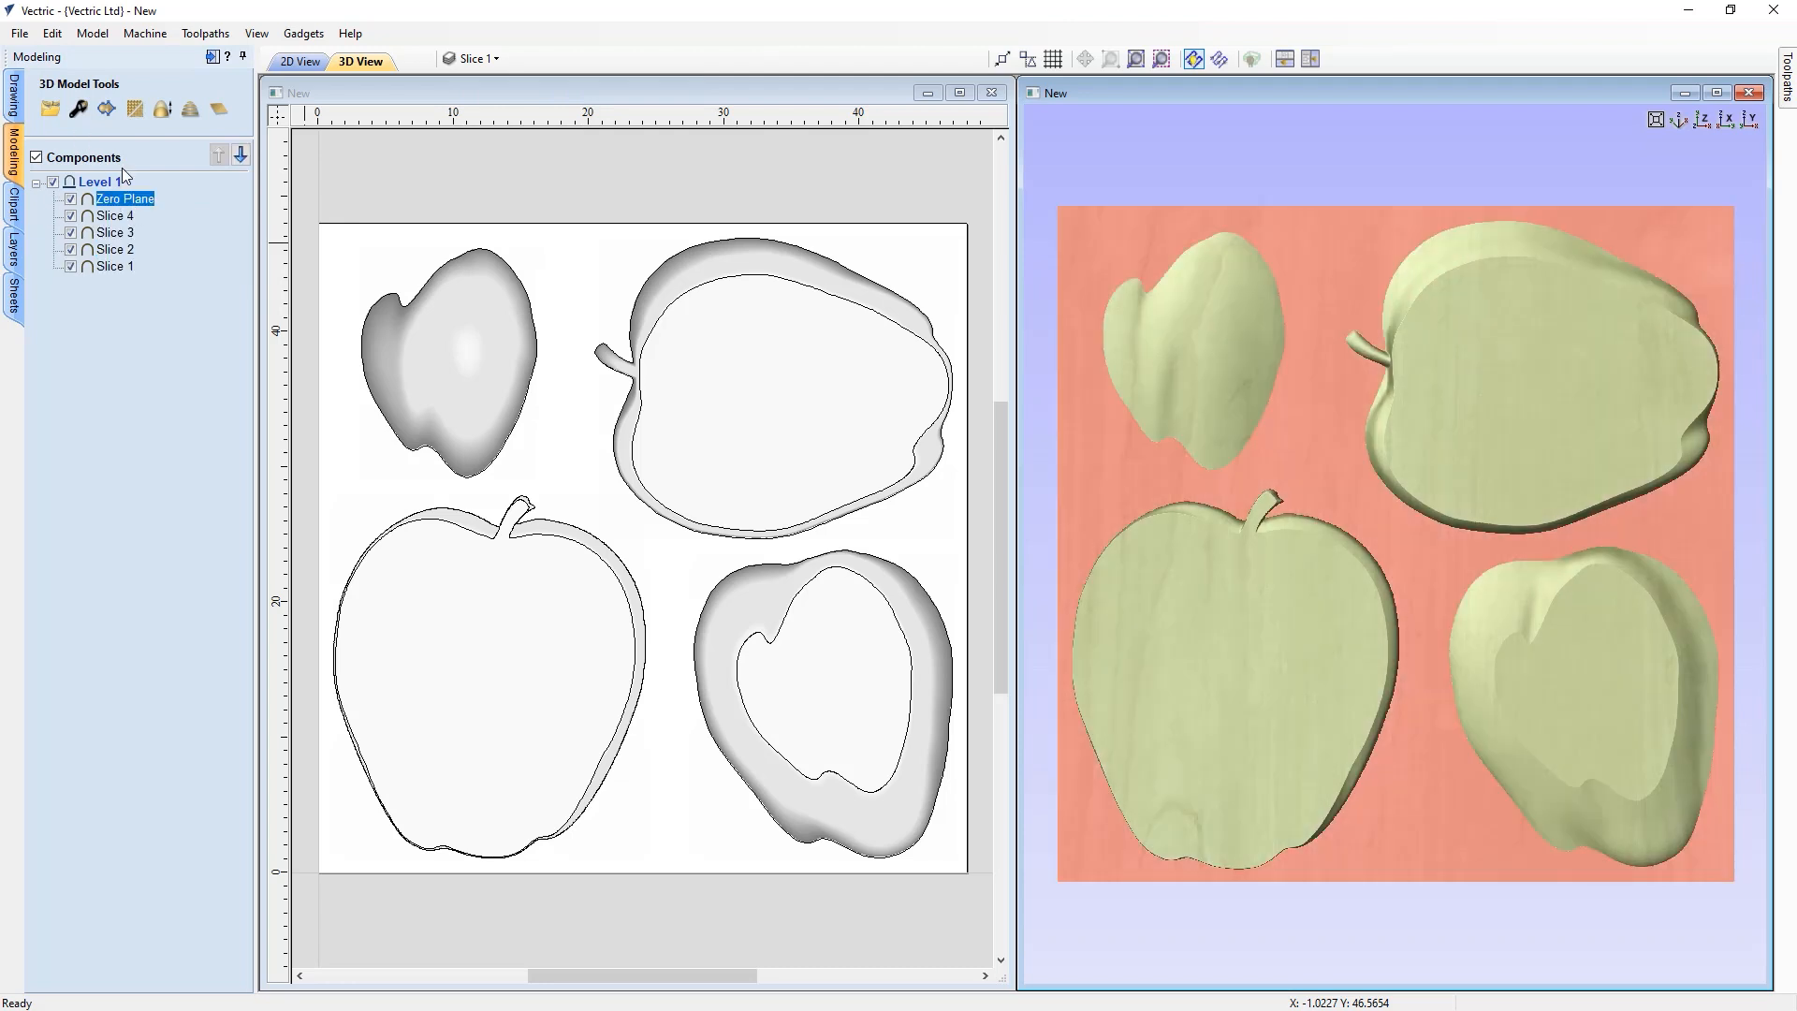
{"action": "left_click", "coordinate": [79, 110]}
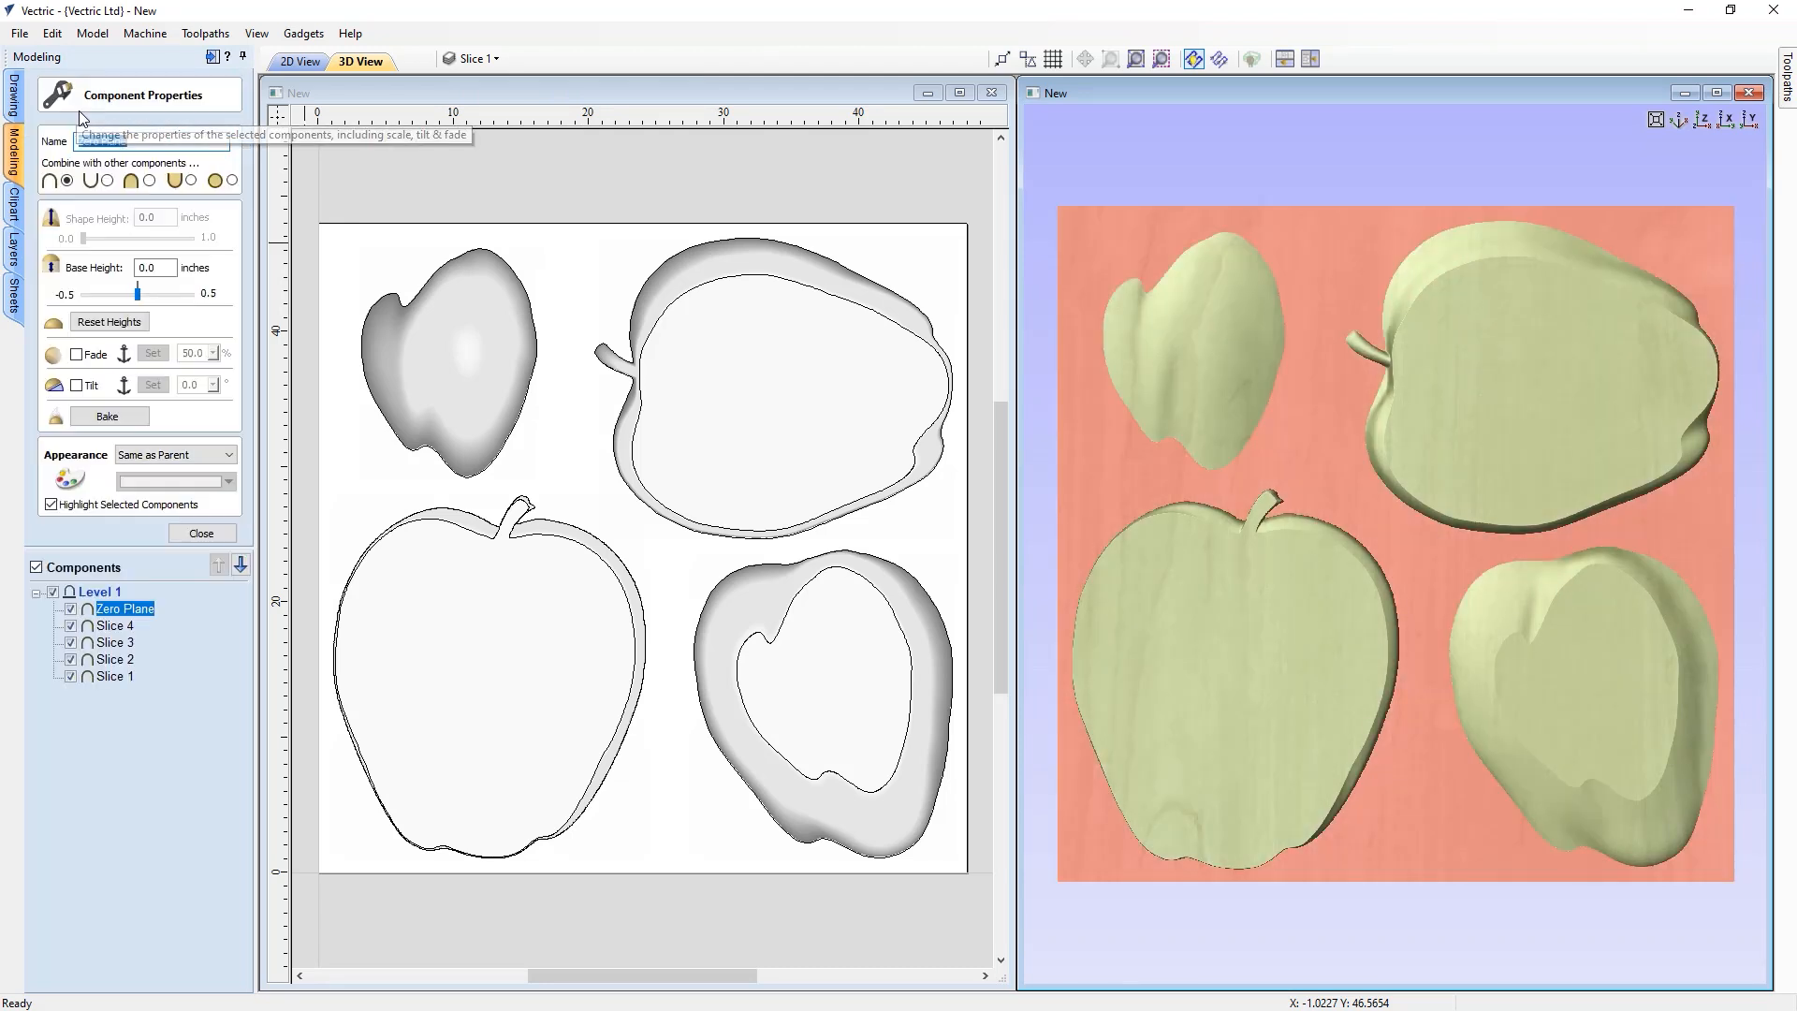
{"action": "left_click", "coordinate": [150, 268]}
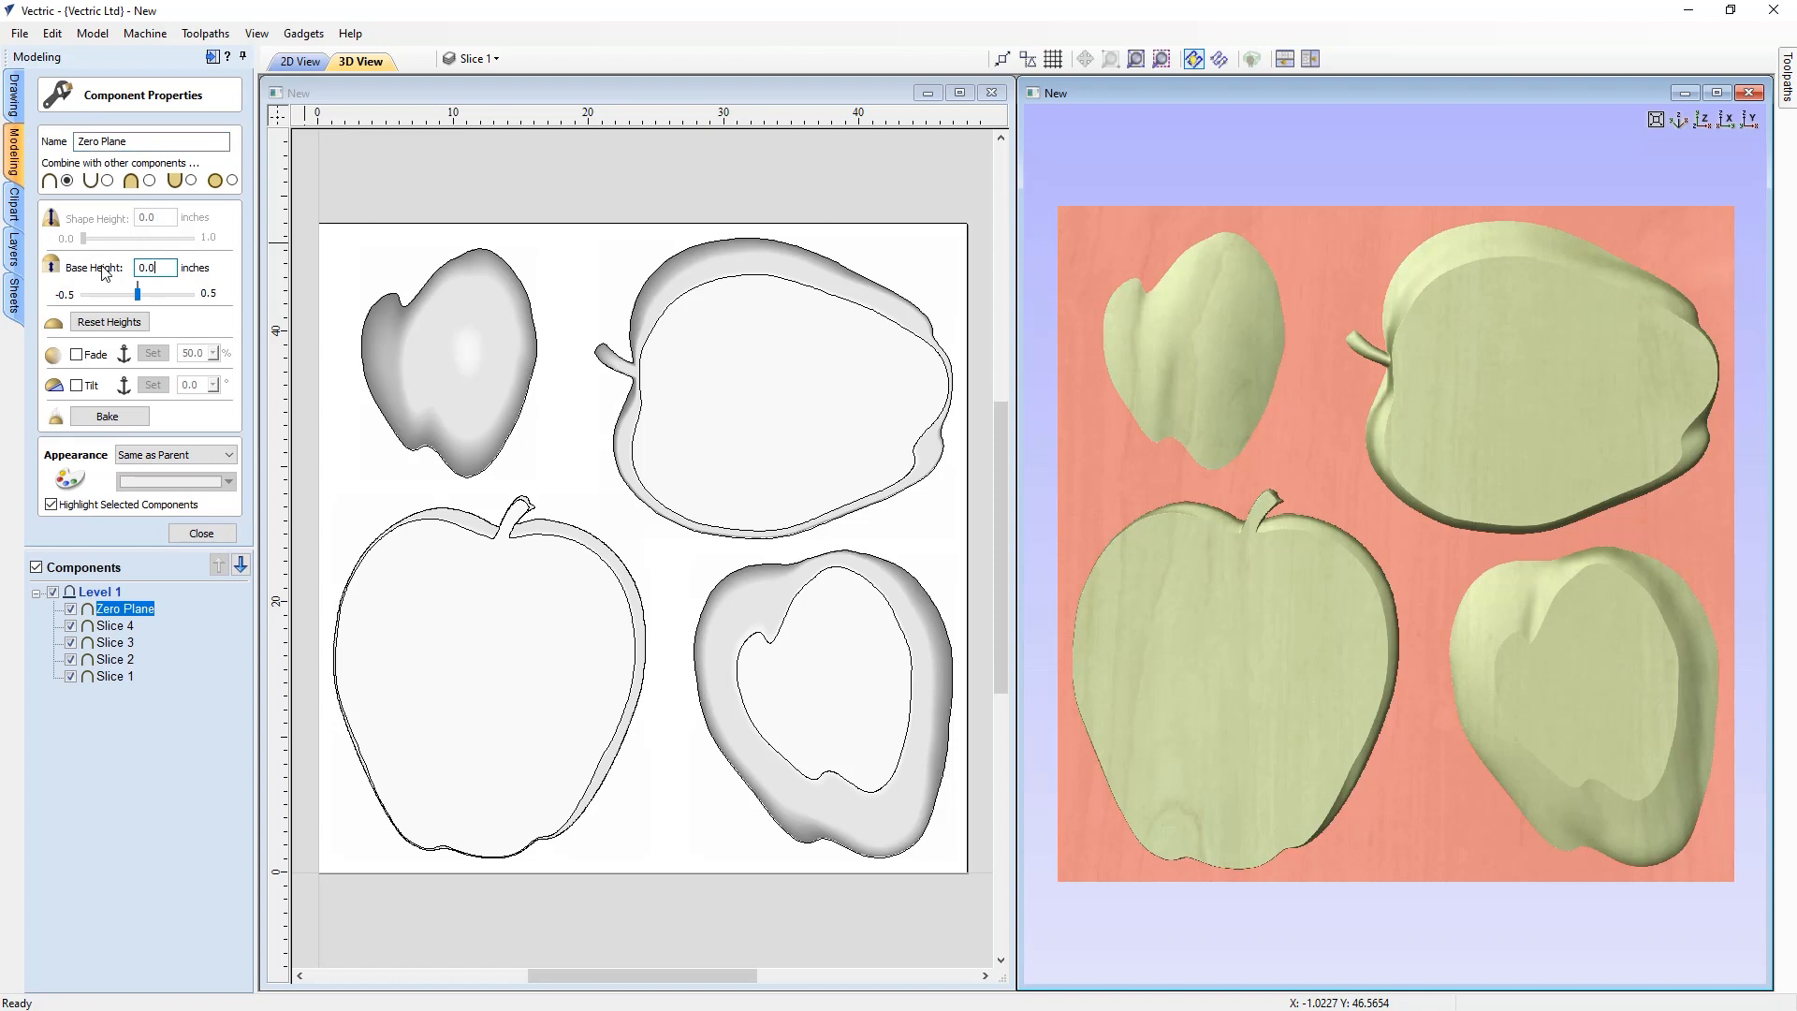
{"action": "key", "text": "Return"}
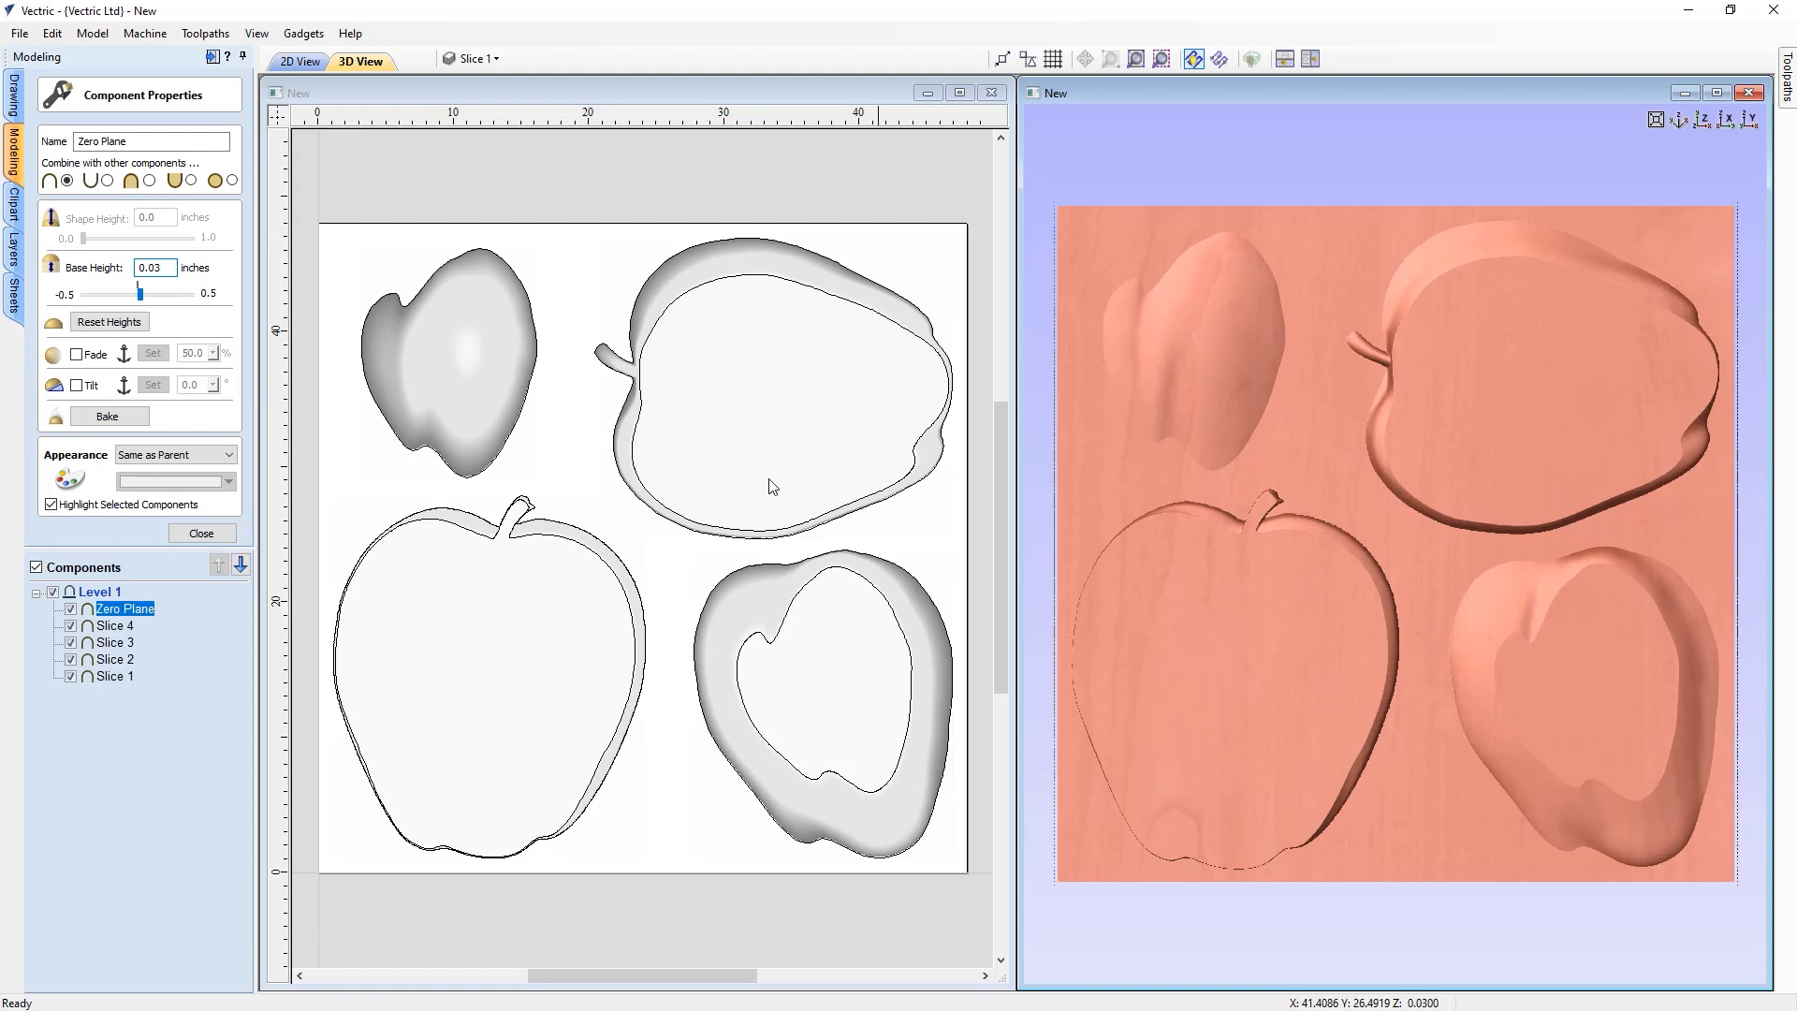
{"action": "left_click", "coordinate": [150, 181]}
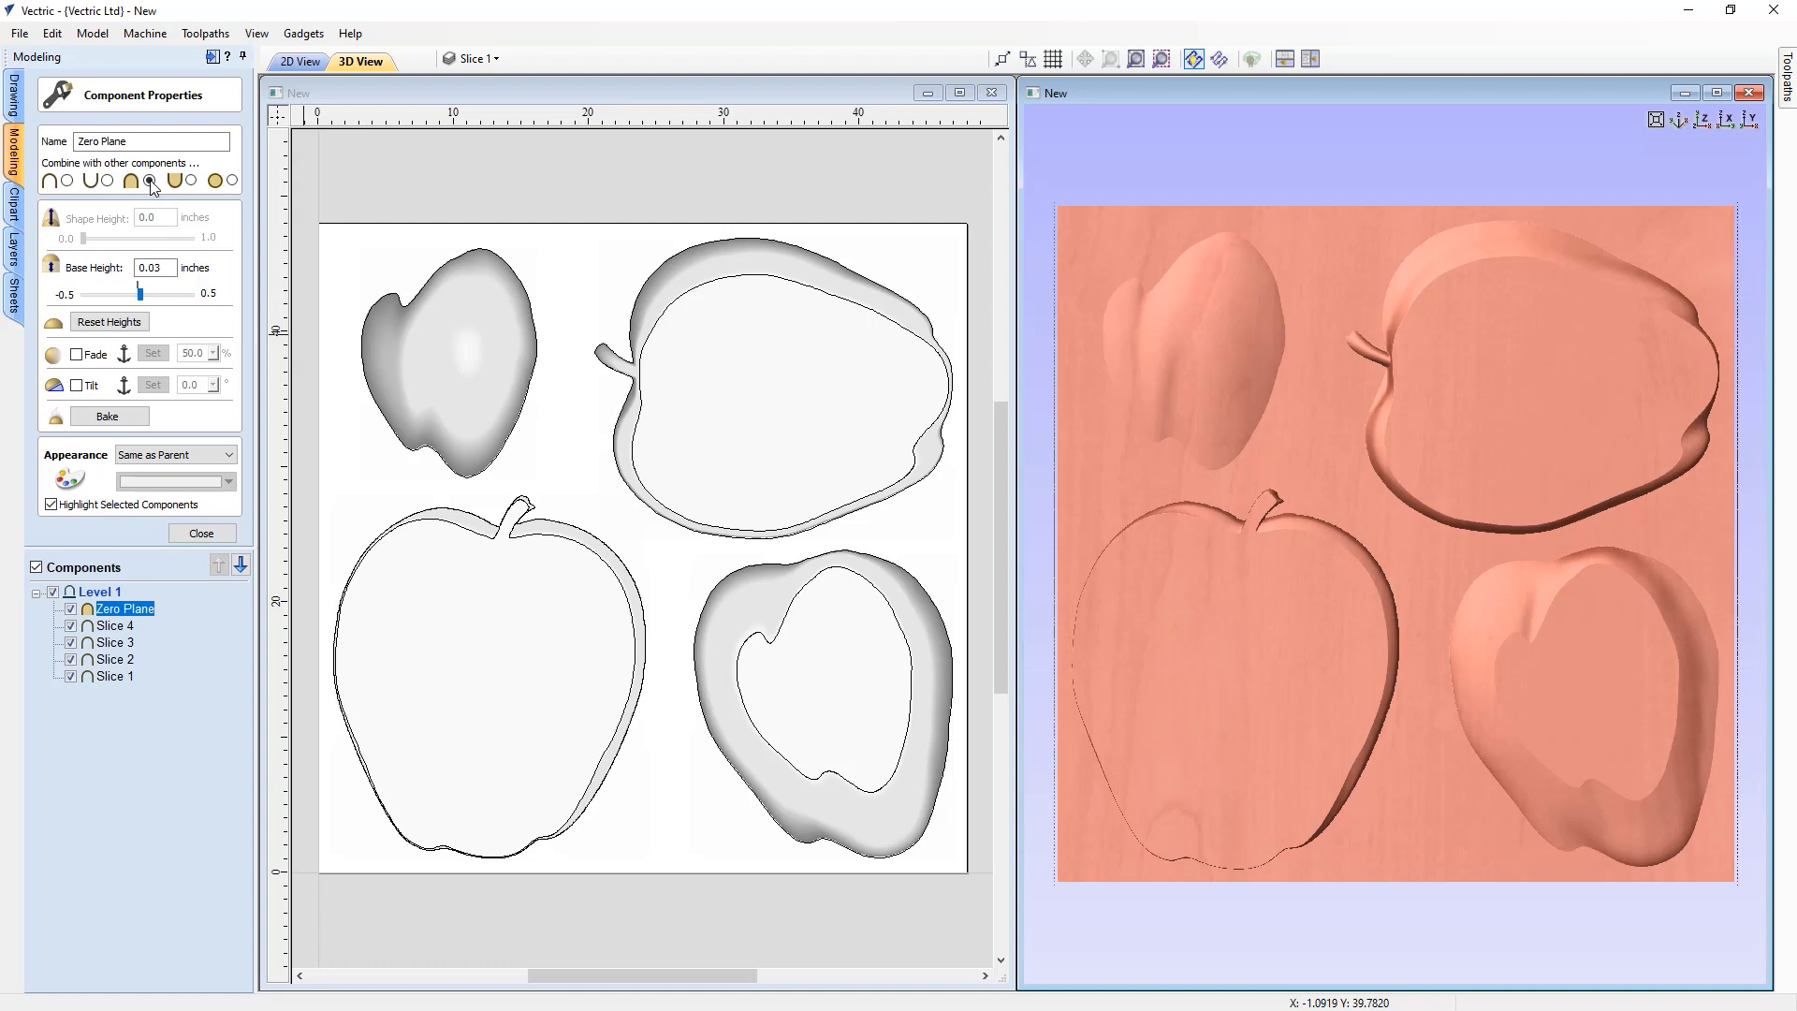
{"action": "left_click", "coordinate": [201, 535]}
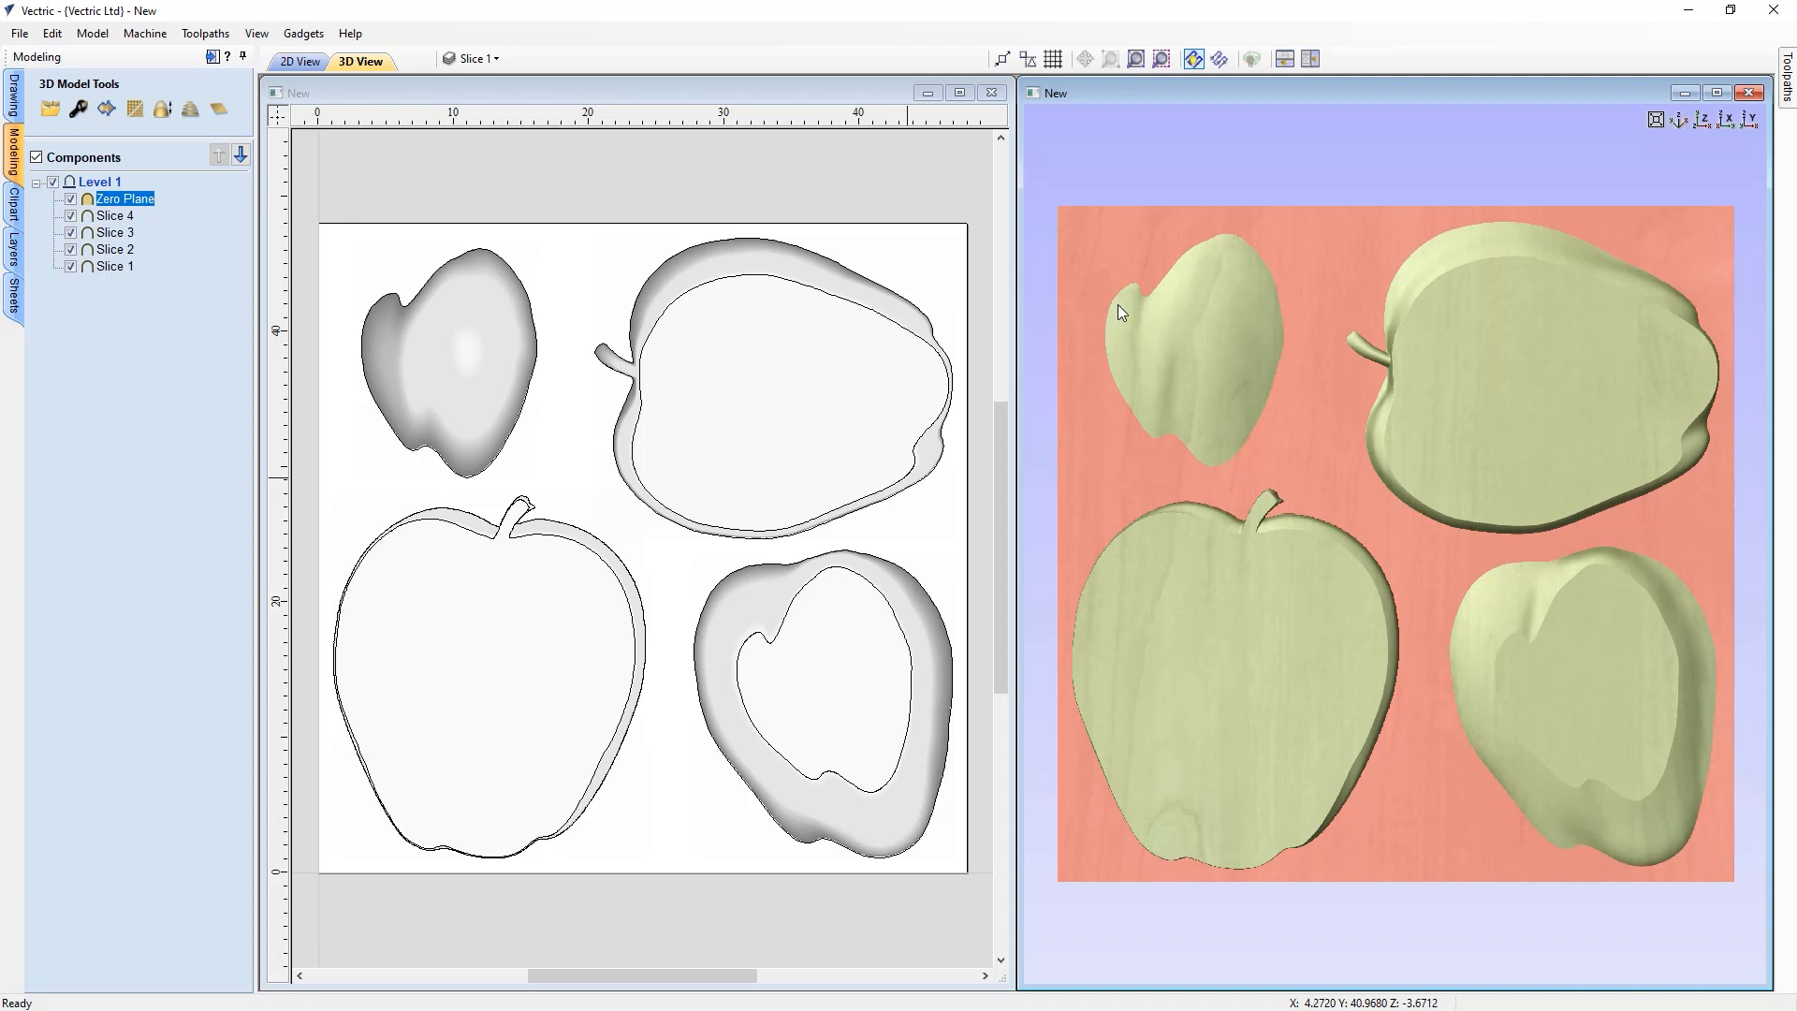
Toggle the Zero Plane's visibility and view the whole job in a maximized, zoomed-to-fit 2D window
{"action": "left_click", "coordinate": [71, 199]}
{"action": "left_click", "coordinate": [71, 199]}
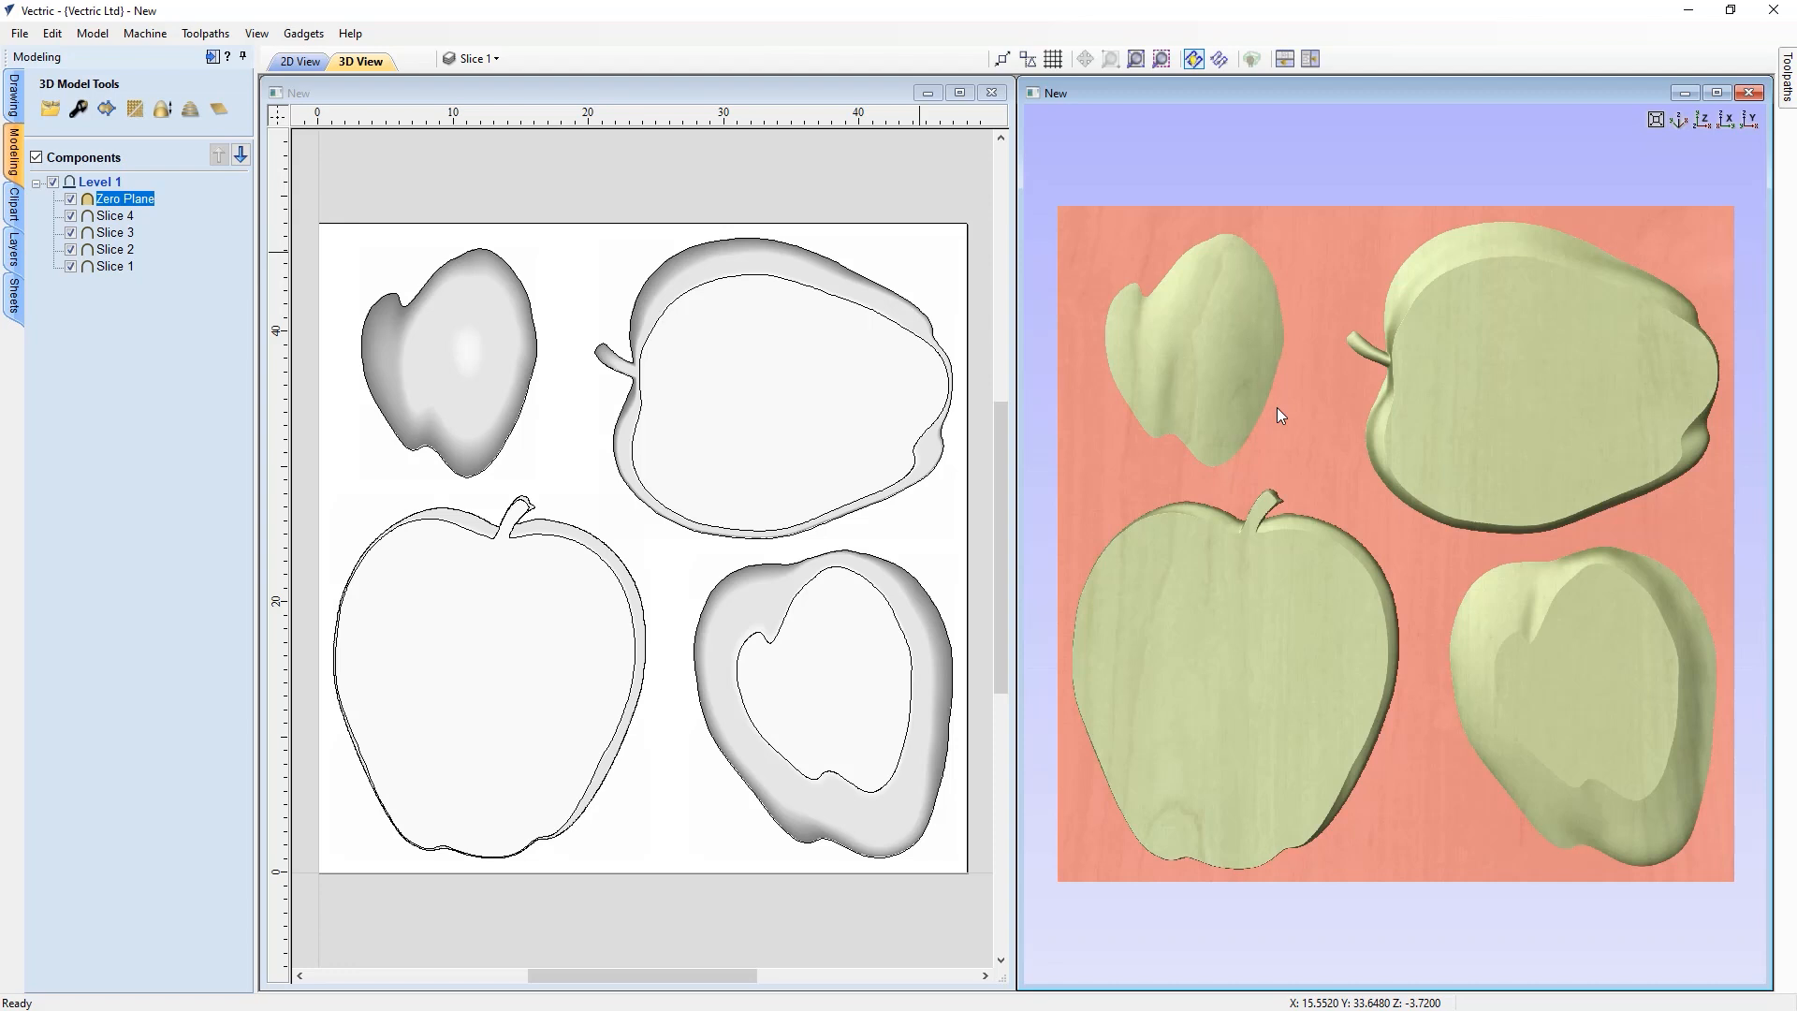
{"action": "left_click", "coordinate": [202, 885]}
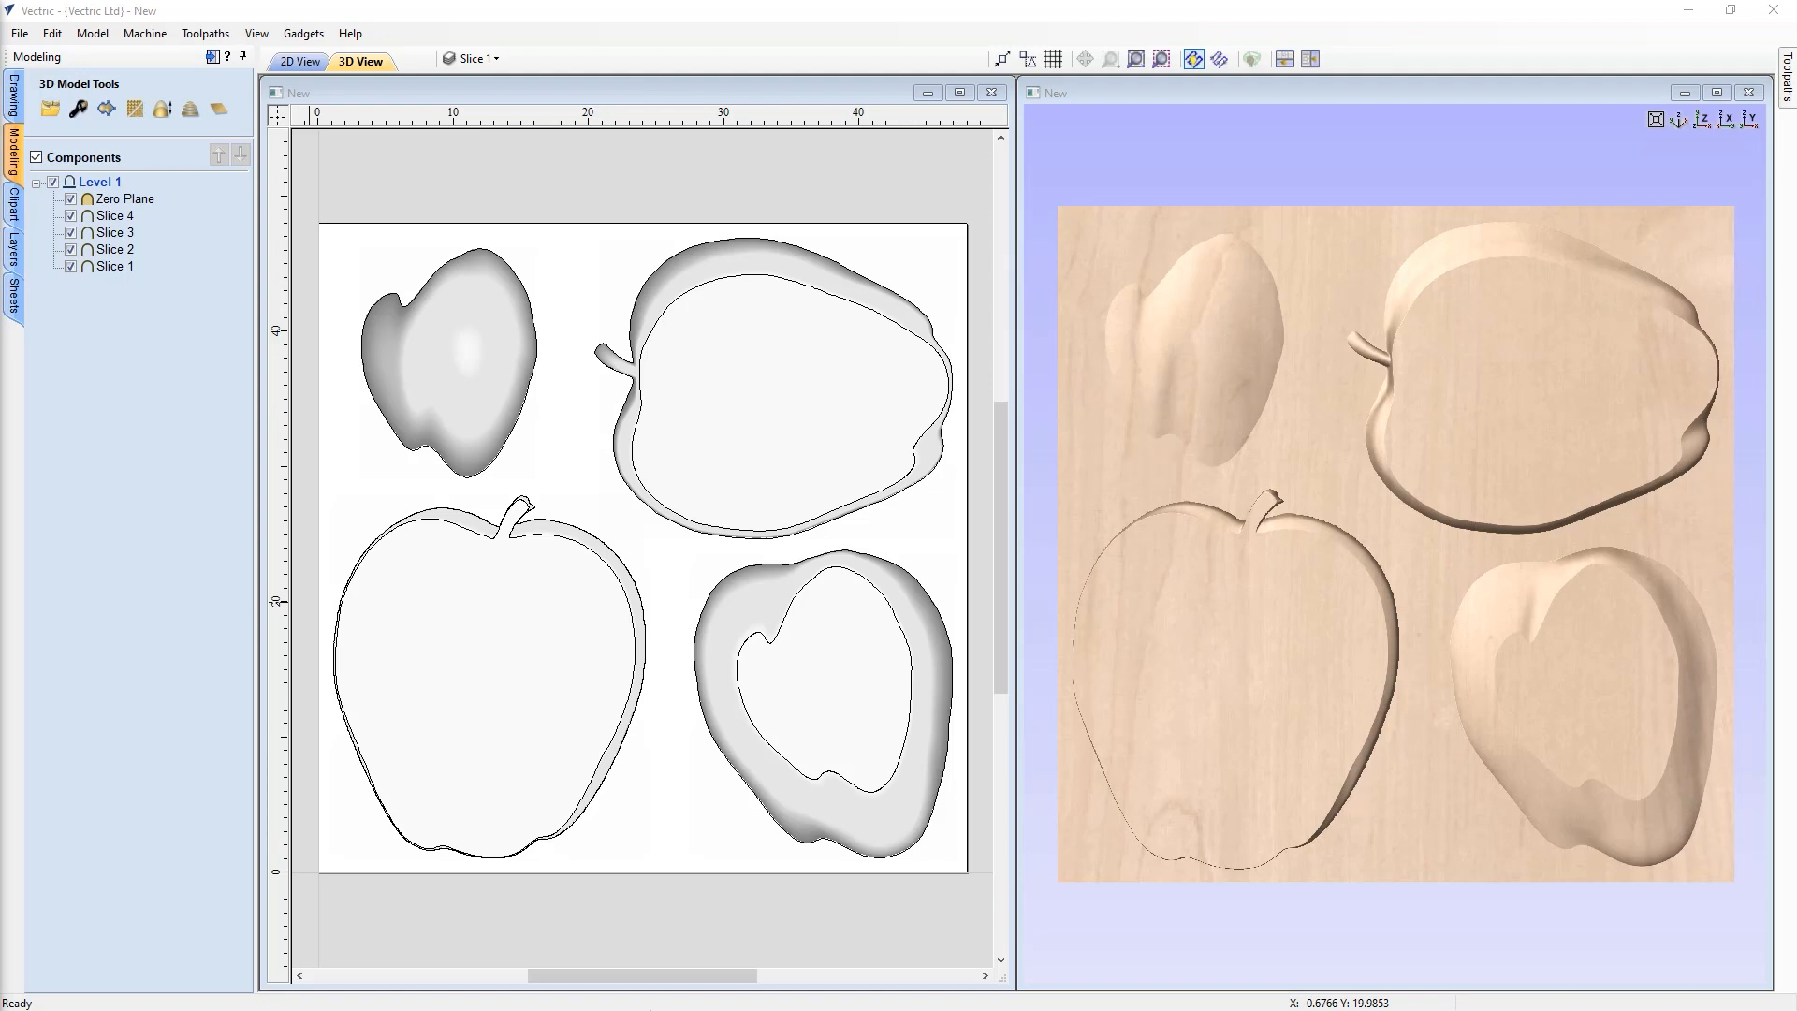
{"action": "left_click", "coordinate": [961, 91]}
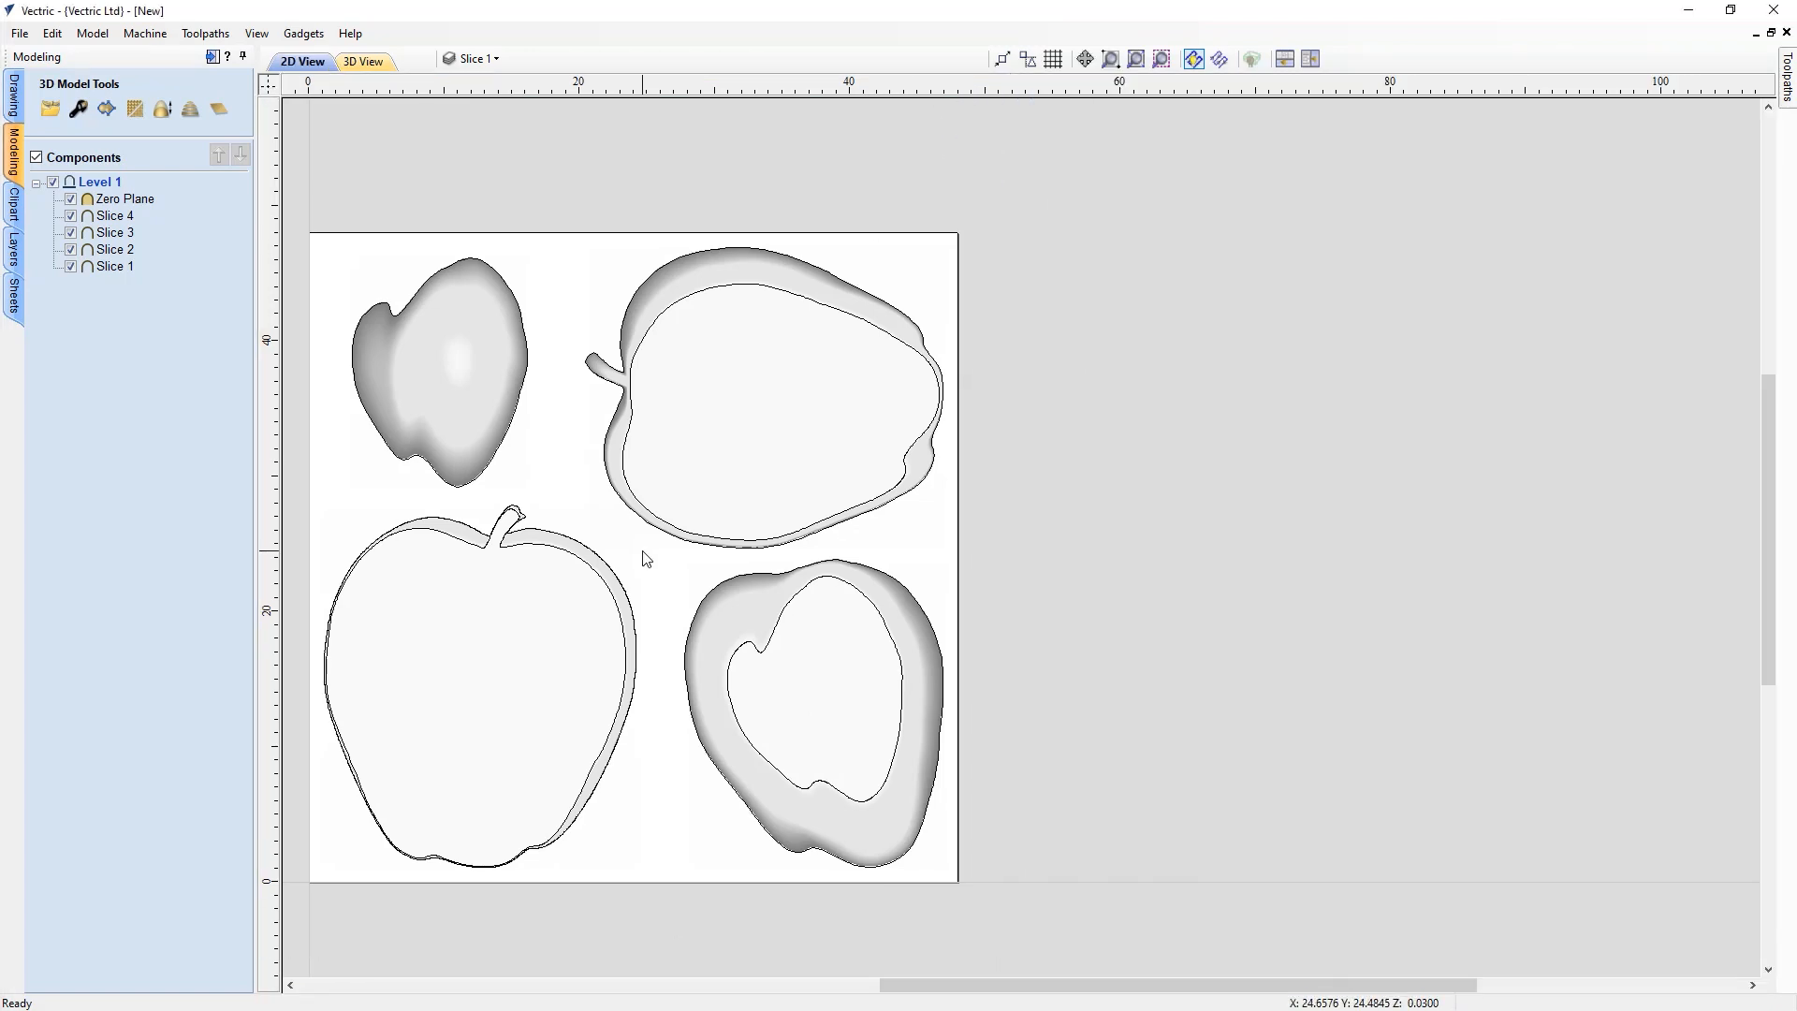
{"action": "key", "text": "F6"}
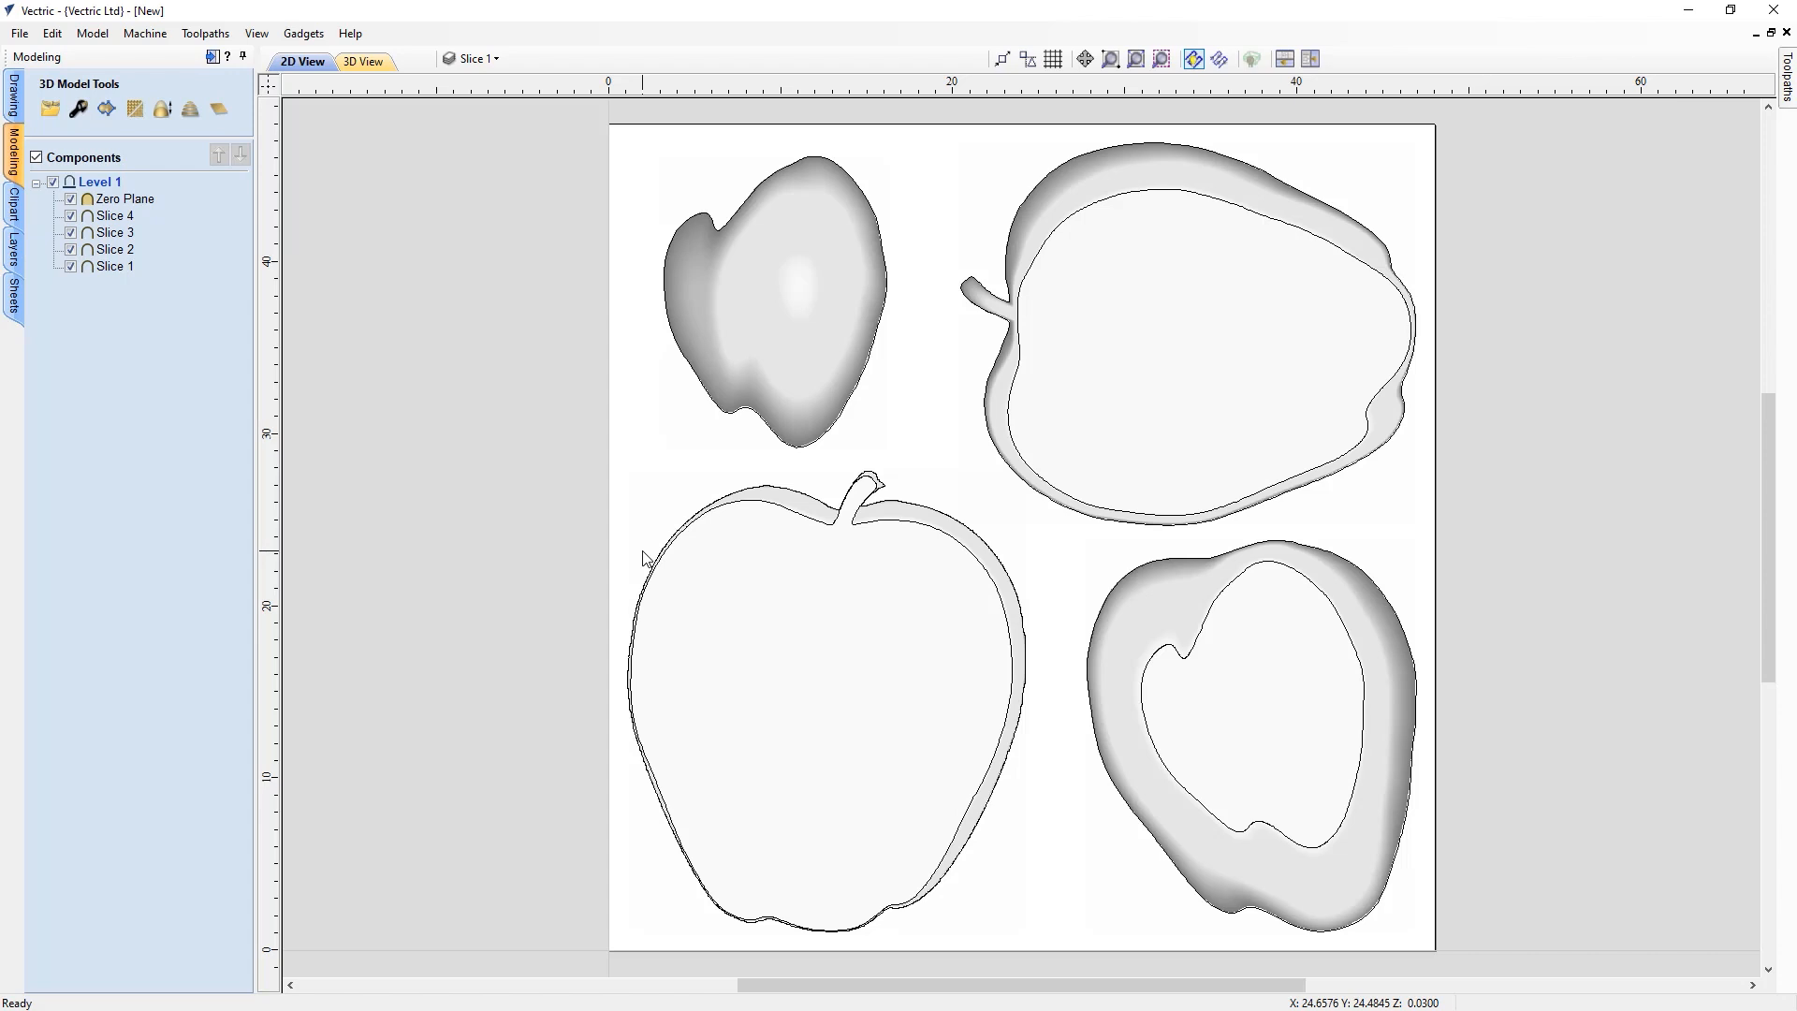
Ungroup the vector outlines belonging to the slices
{"action": "left_click", "coordinate": [795, 520]}
{"action": "right_click", "coordinate": [795, 516]}
{"action": "mouse_move", "coordinate": [1026, 744]}
{"action": "left_click", "coordinate": [1161, 739]}
{"action": "left_click", "coordinate": [1090, 697]}
{"action": "right_click", "coordinate": [1090, 699]}
{"action": "mouse_move", "coordinate": [1331, 468]}
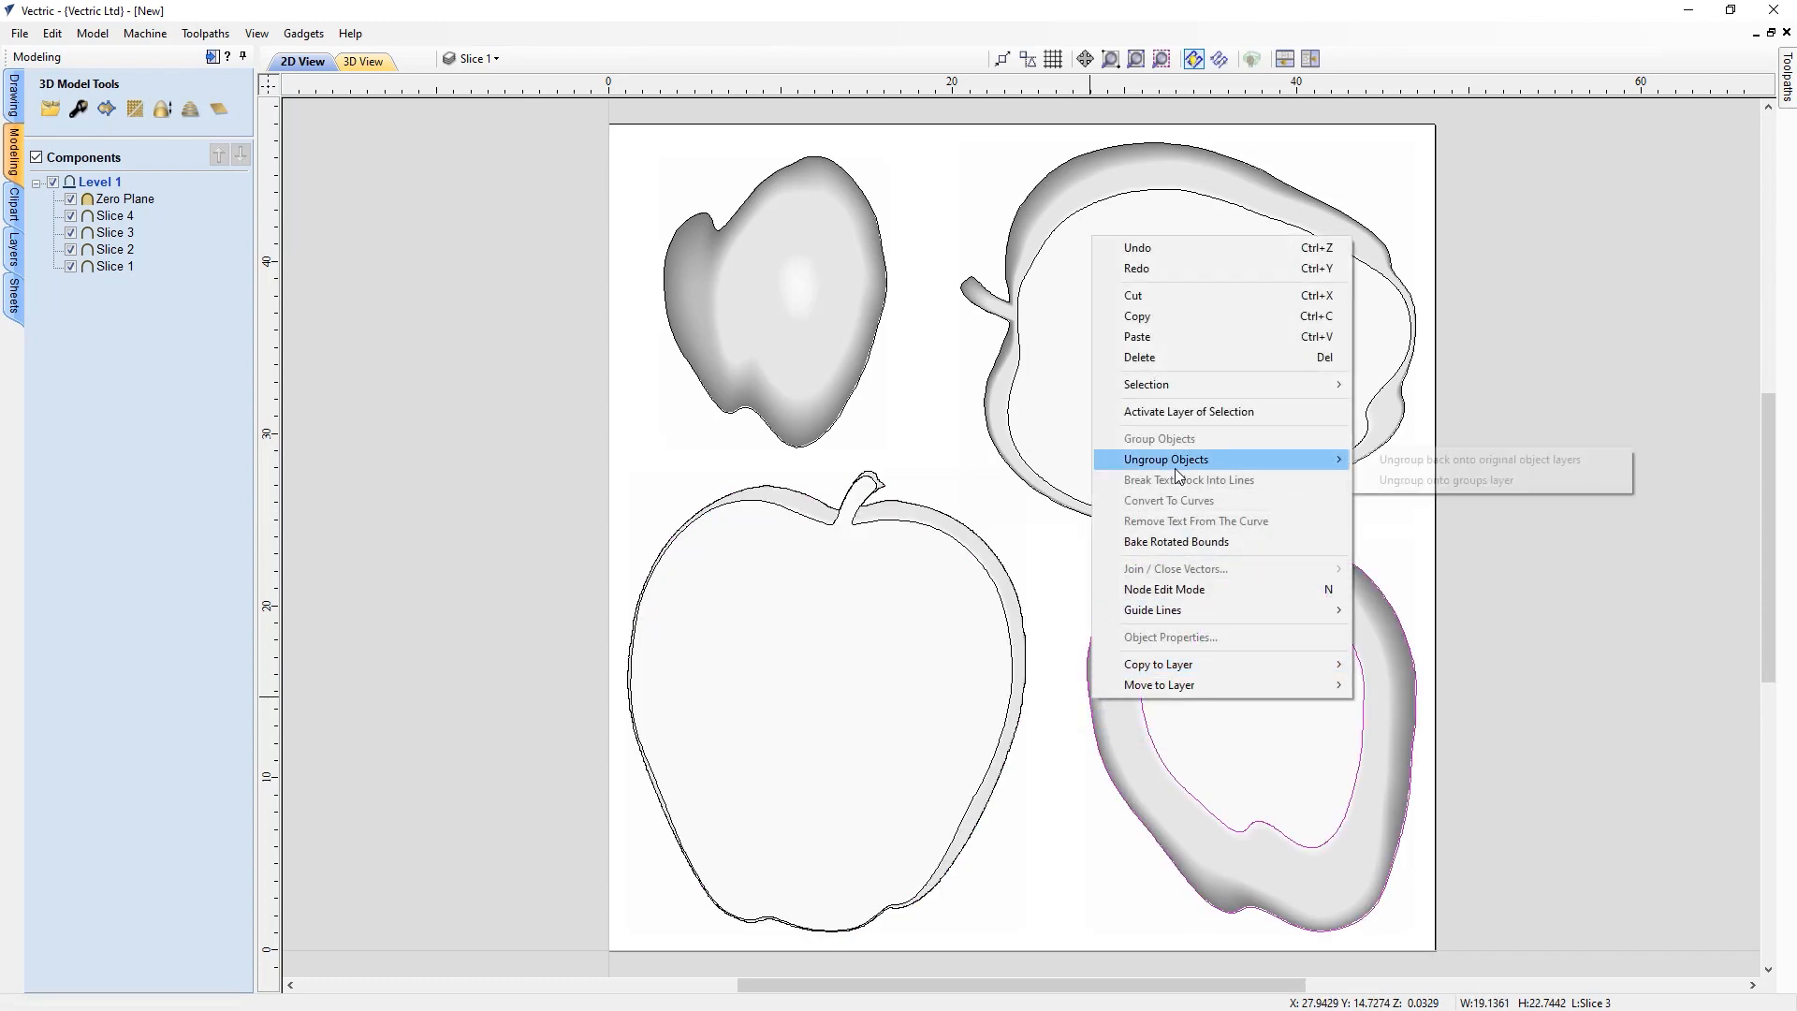
{"action": "left_click", "coordinate": [1372, 458]}
{"action": "right_click", "coordinate": [1357, 452]}
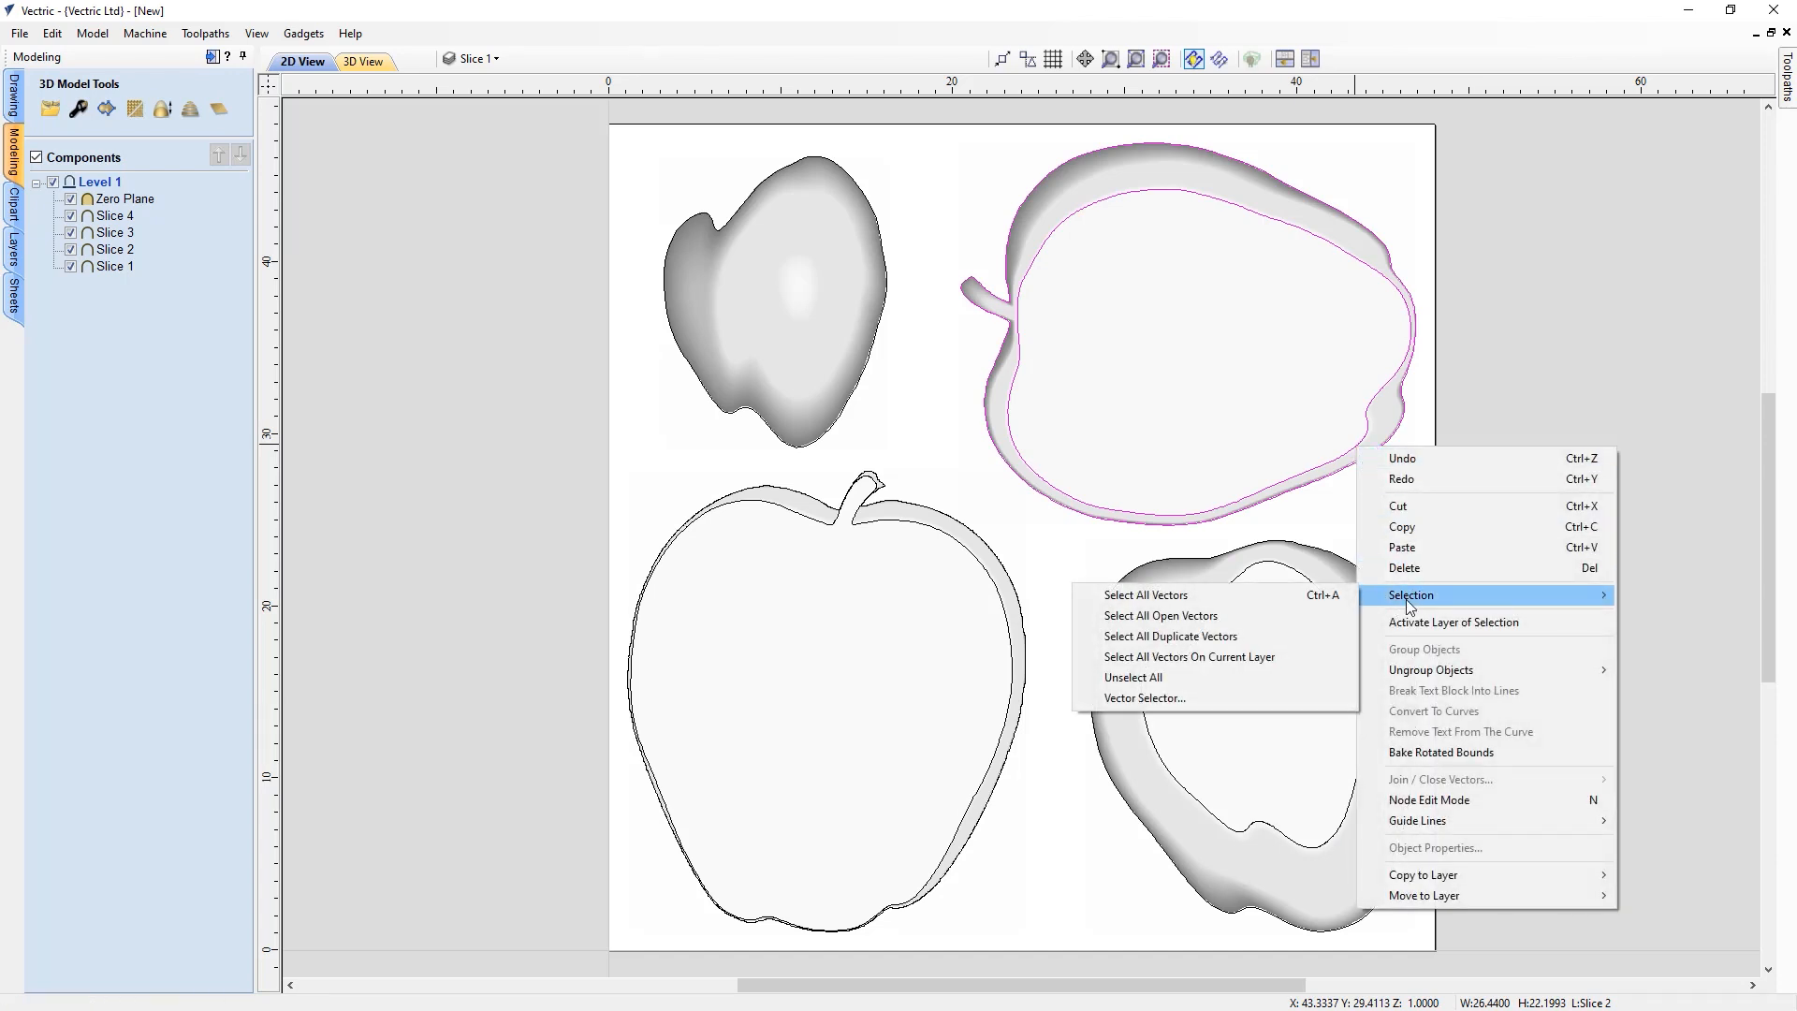
{"action": "mouse_move", "coordinate": [1411, 679]}
{"action": "left_click", "coordinate": [1342, 672]}
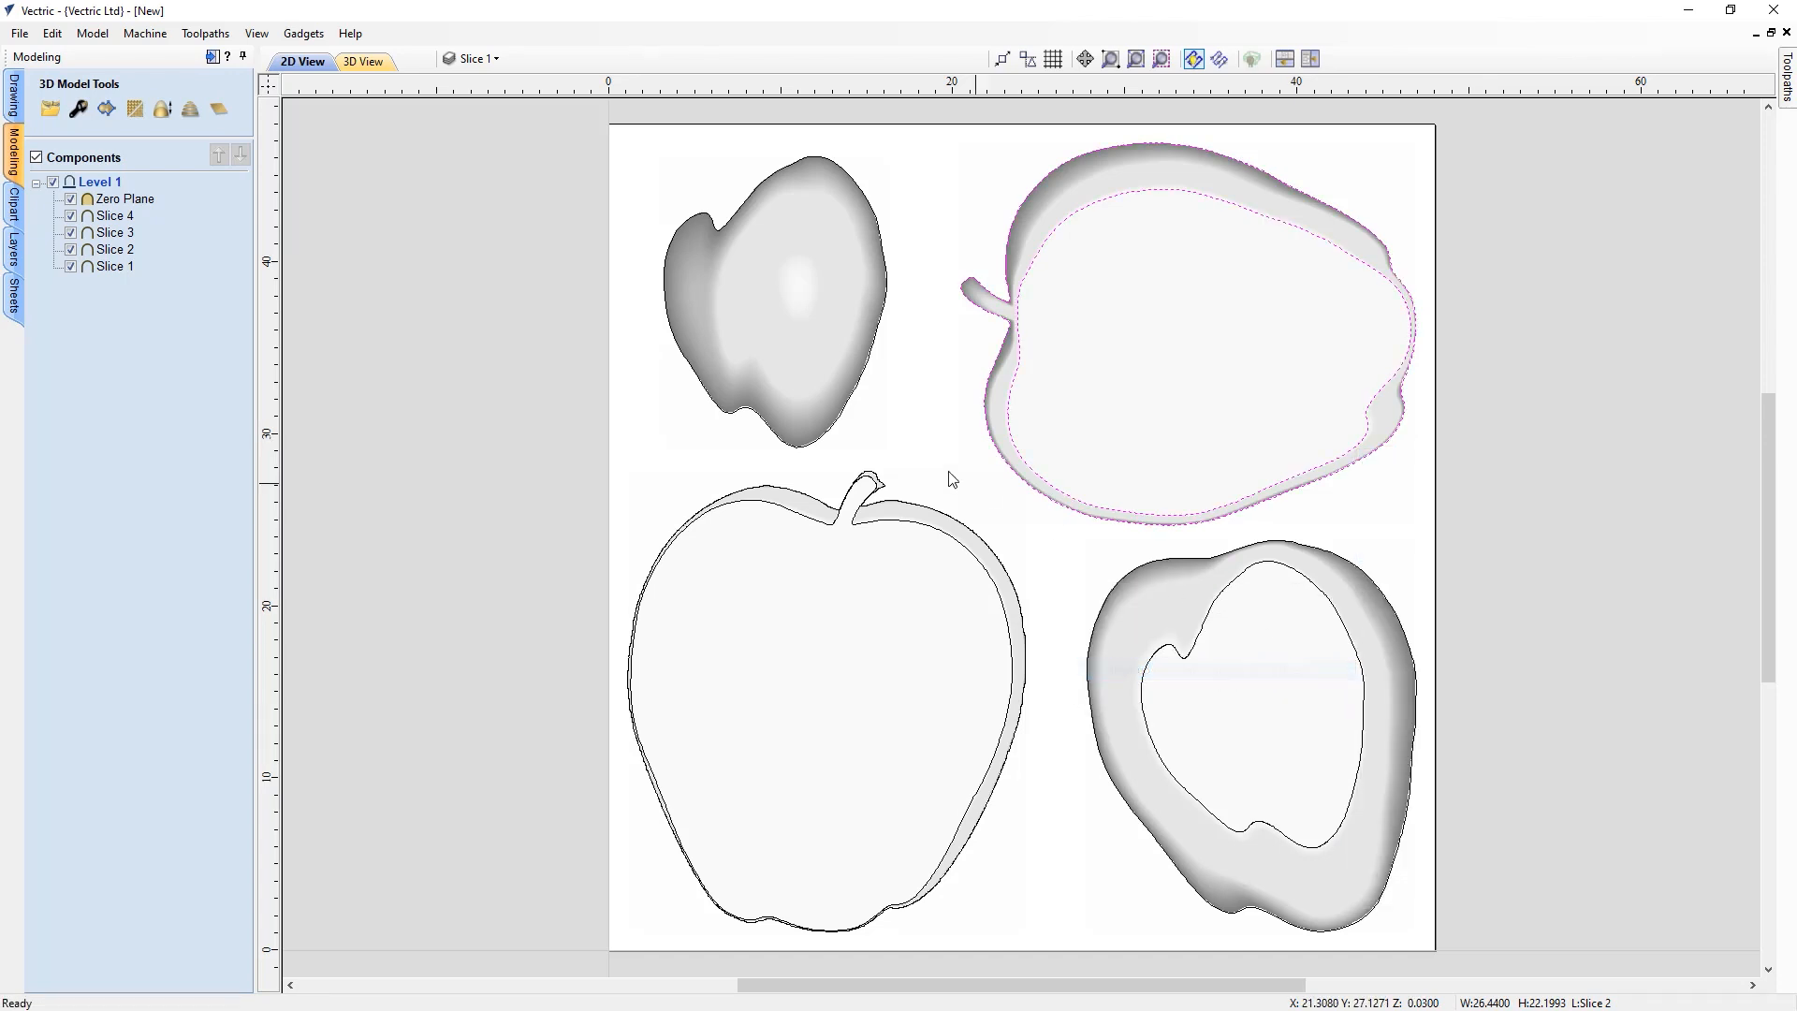
Select the outer outline of all four slices and group them together
{"action": "left_click", "coordinate": [850, 415]}
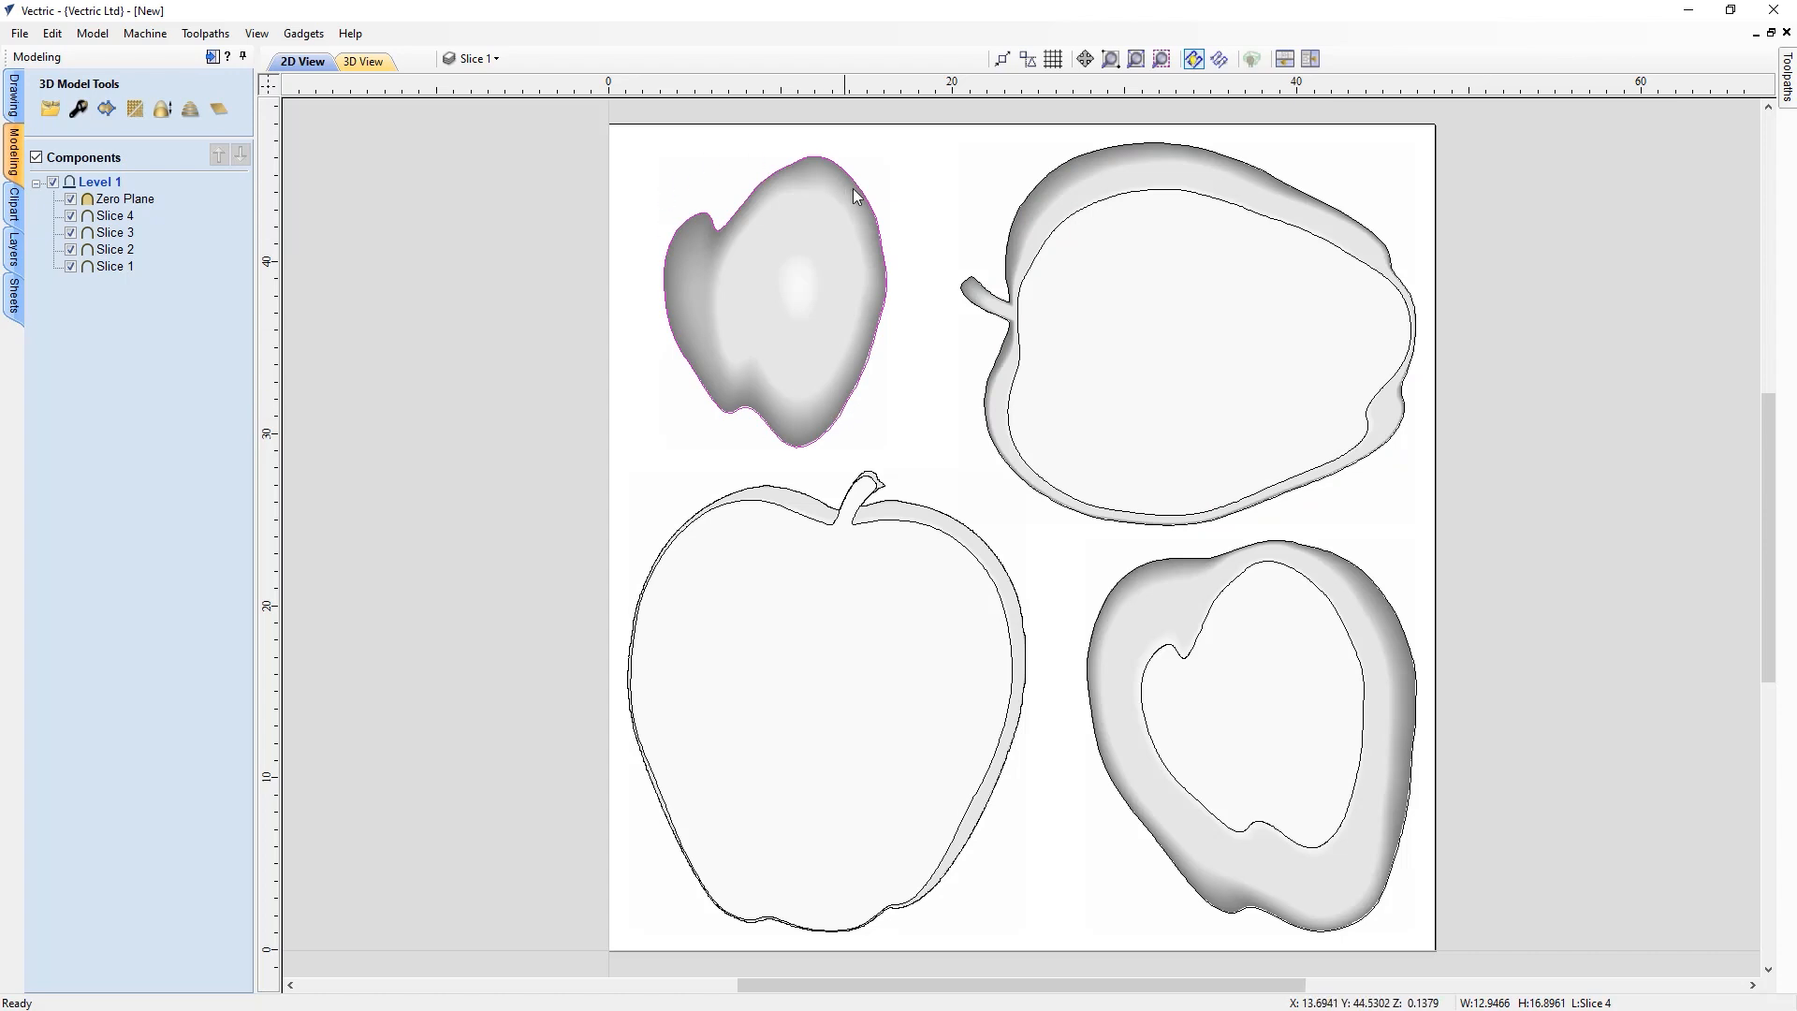
{"action": "left_click", "coordinate": [887, 307]}
{"action": "left_click", "coordinate": [931, 511], "text": "shift"}
{"action": "left_click", "coordinate": [1020, 484], "text": "shift"}
{"action": "left_click", "coordinate": [1099, 614], "text": "shift"}
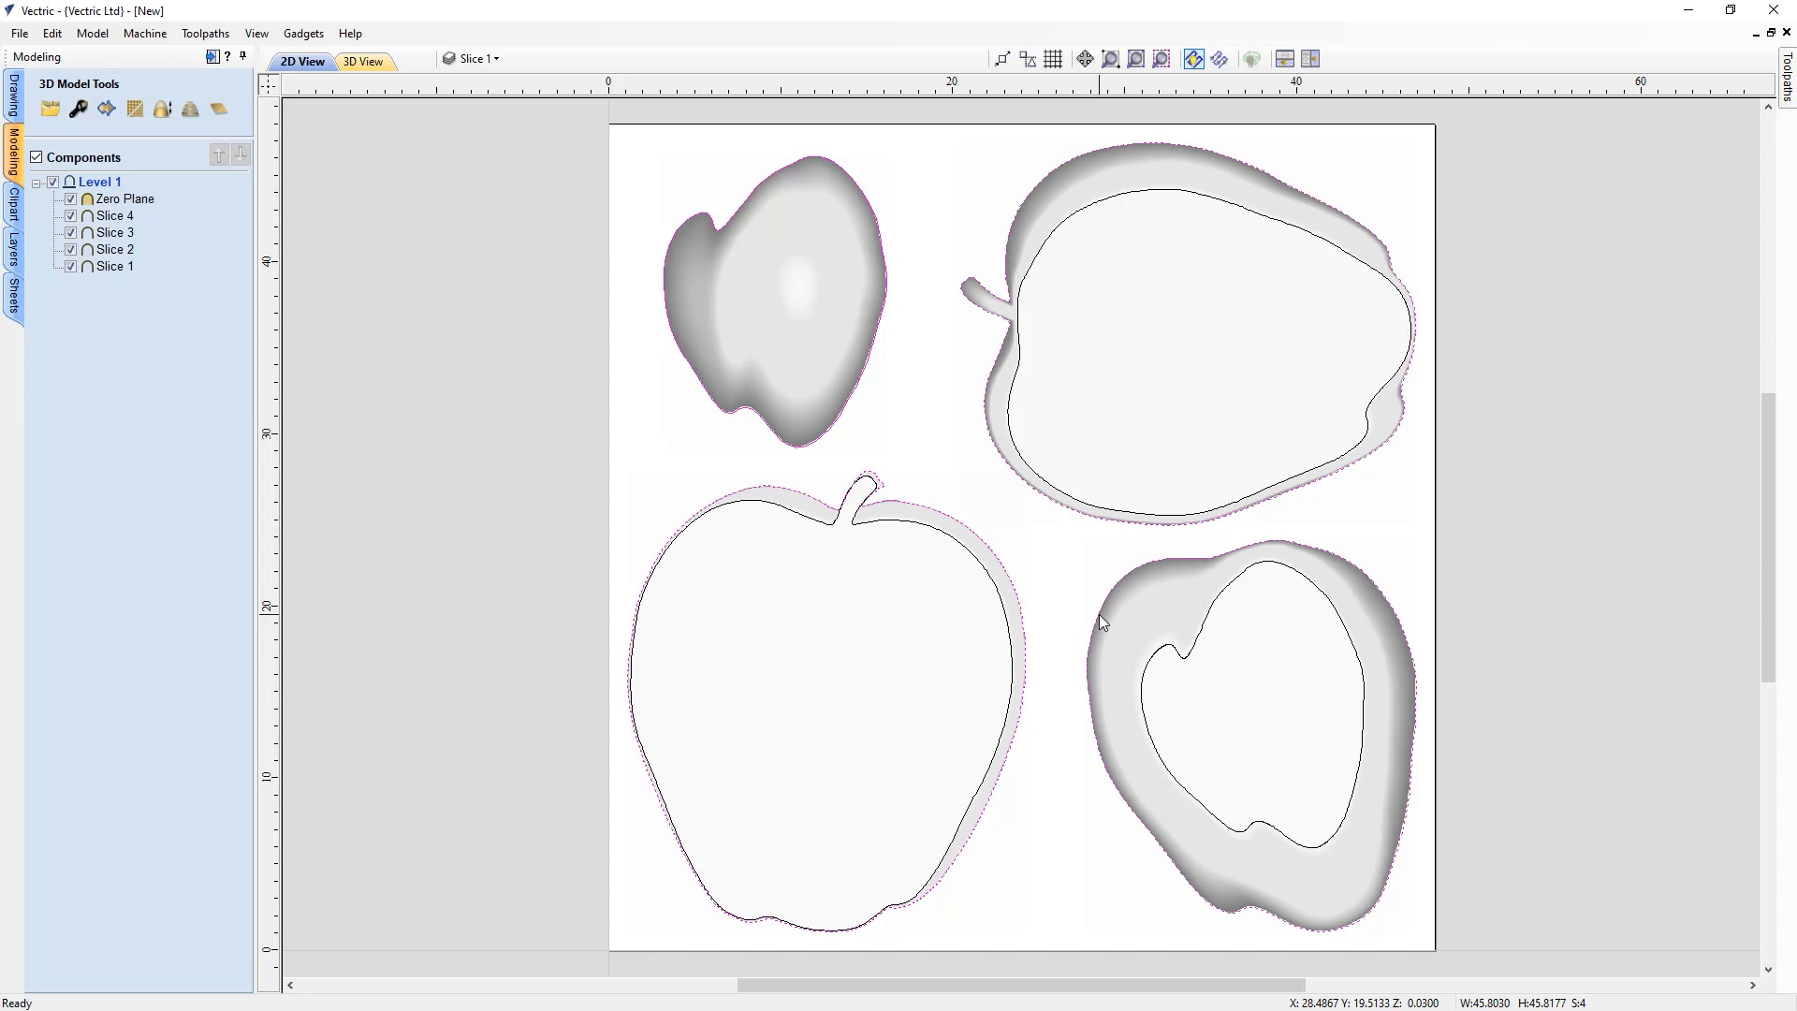
{"action": "right_click", "coordinate": [1099, 615]}
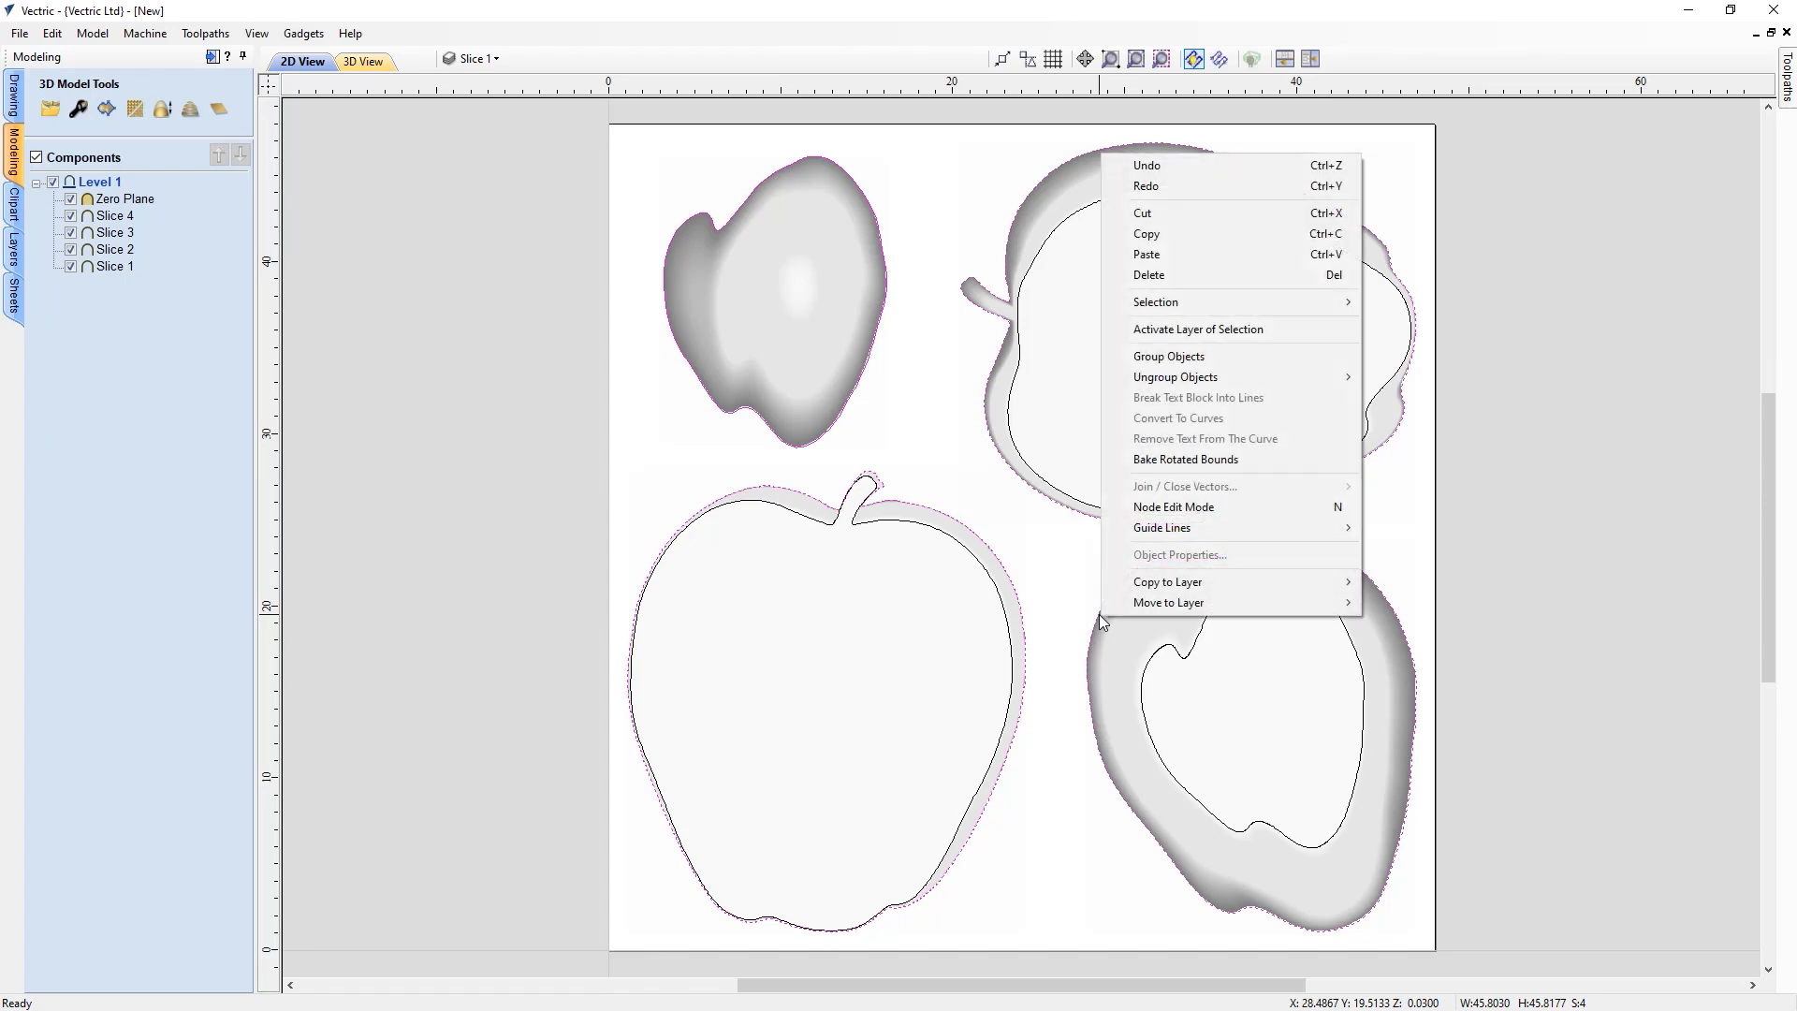
{"action": "left_click", "coordinate": [1156, 356]}
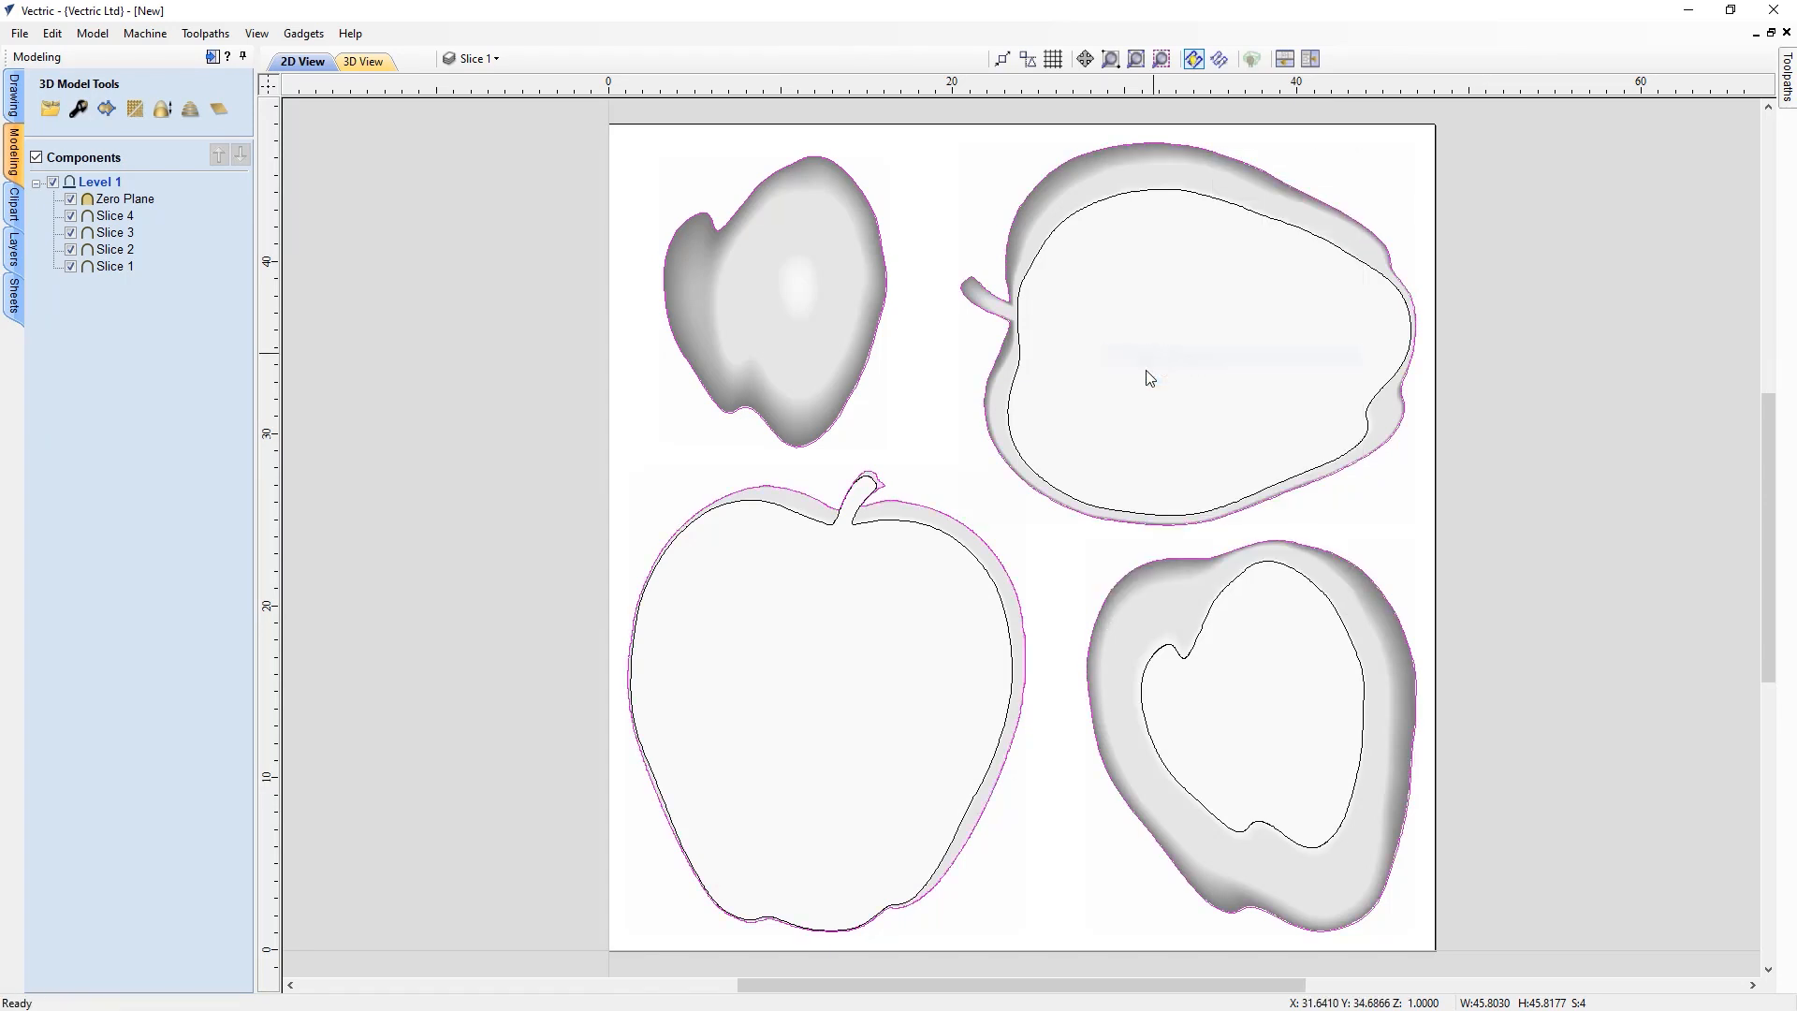
Select the inner outlines of the three ring slices and group them together
{"action": "left_click", "coordinate": [976, 561]}
{"action": "left_click", "coordinate": [1061, 490], "text": "shift"}
{"action": "left_click", "coordinate": [1158, 651], "text": "shift"}
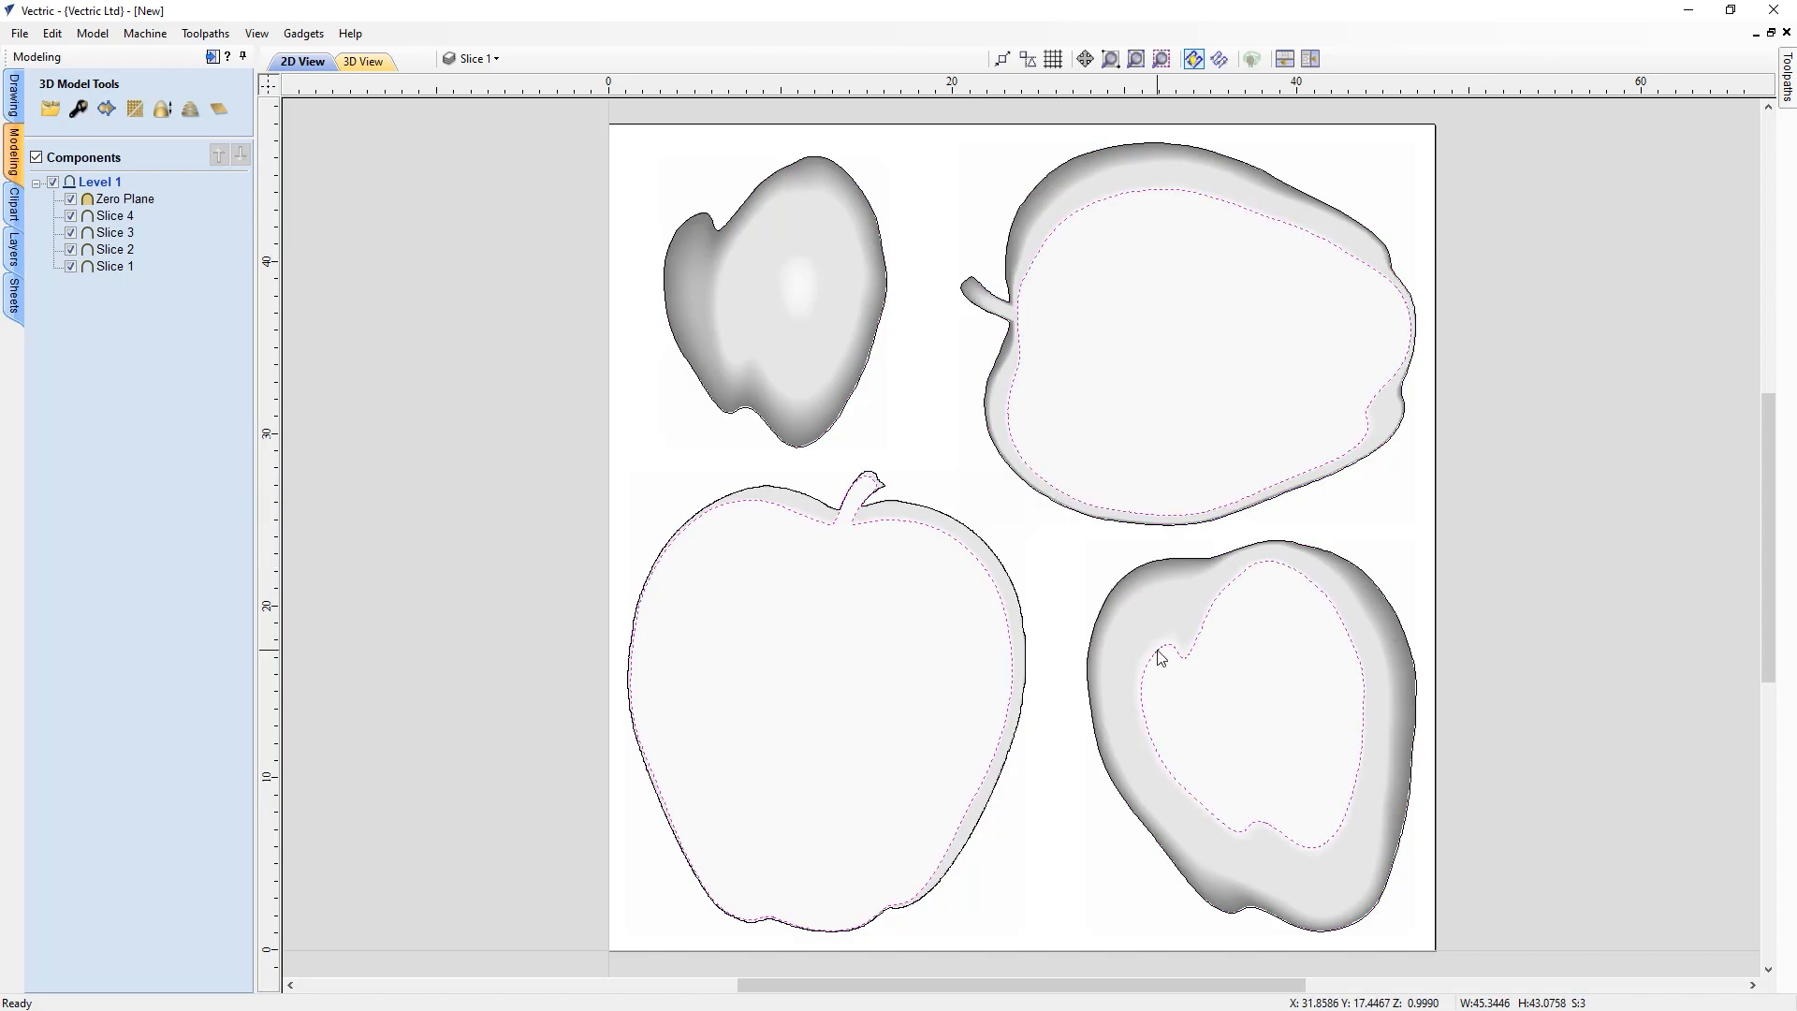
{"action": "right_click", "coordinate": [1161, 658]}
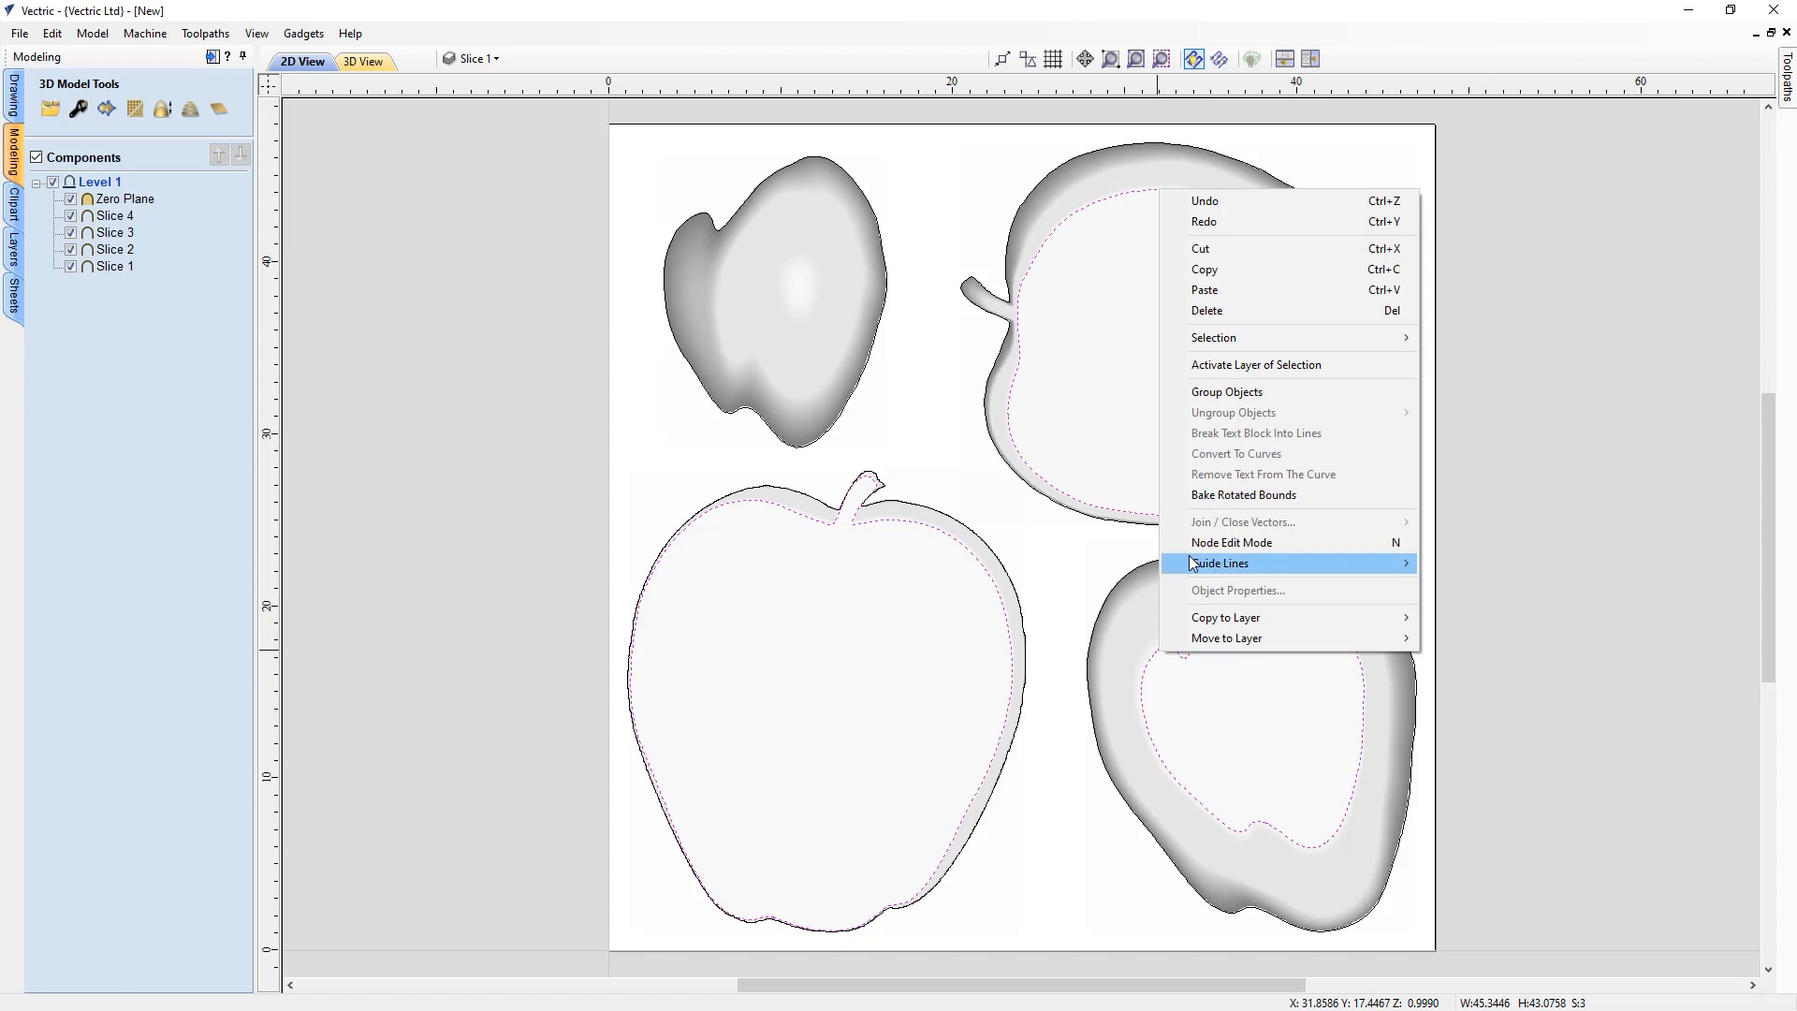
{"action": "left_click", "coordinate": [1231, 394]}
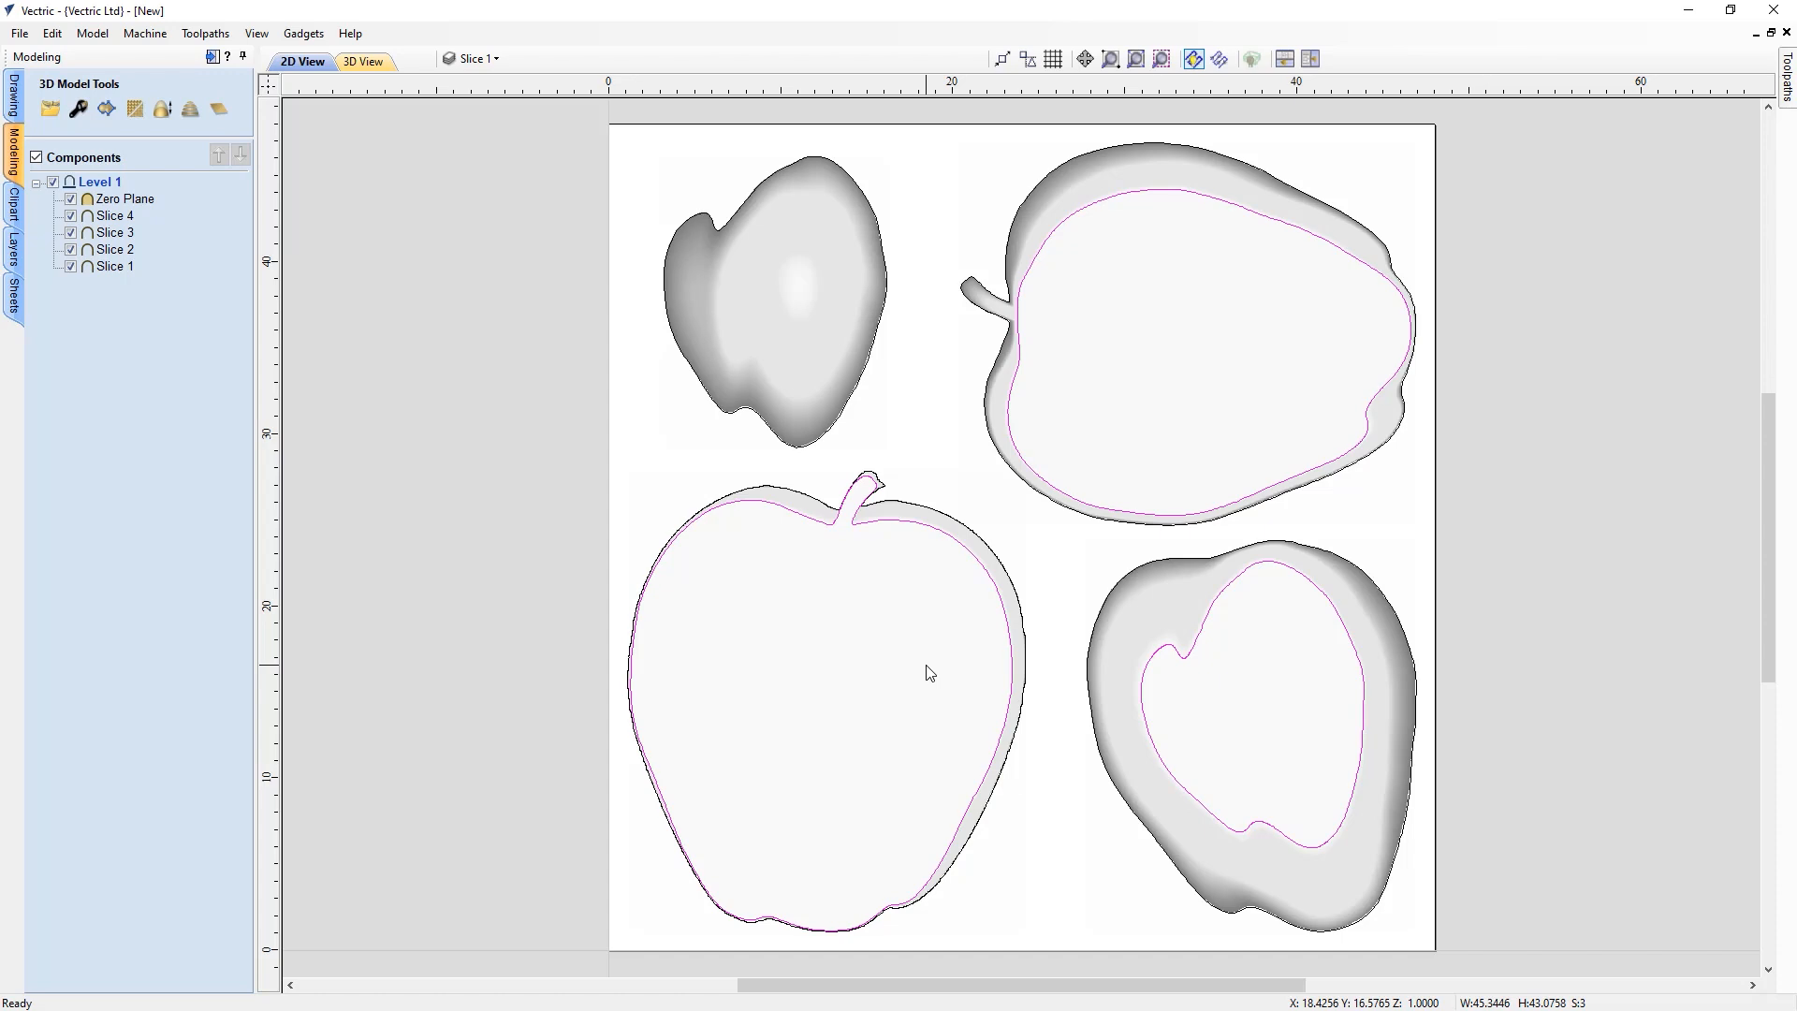
Offset the grouped outer outlines outwards by 0.3 inches without sharp offset corners
{"action": "left_click", "coordinate": [941, 516]}
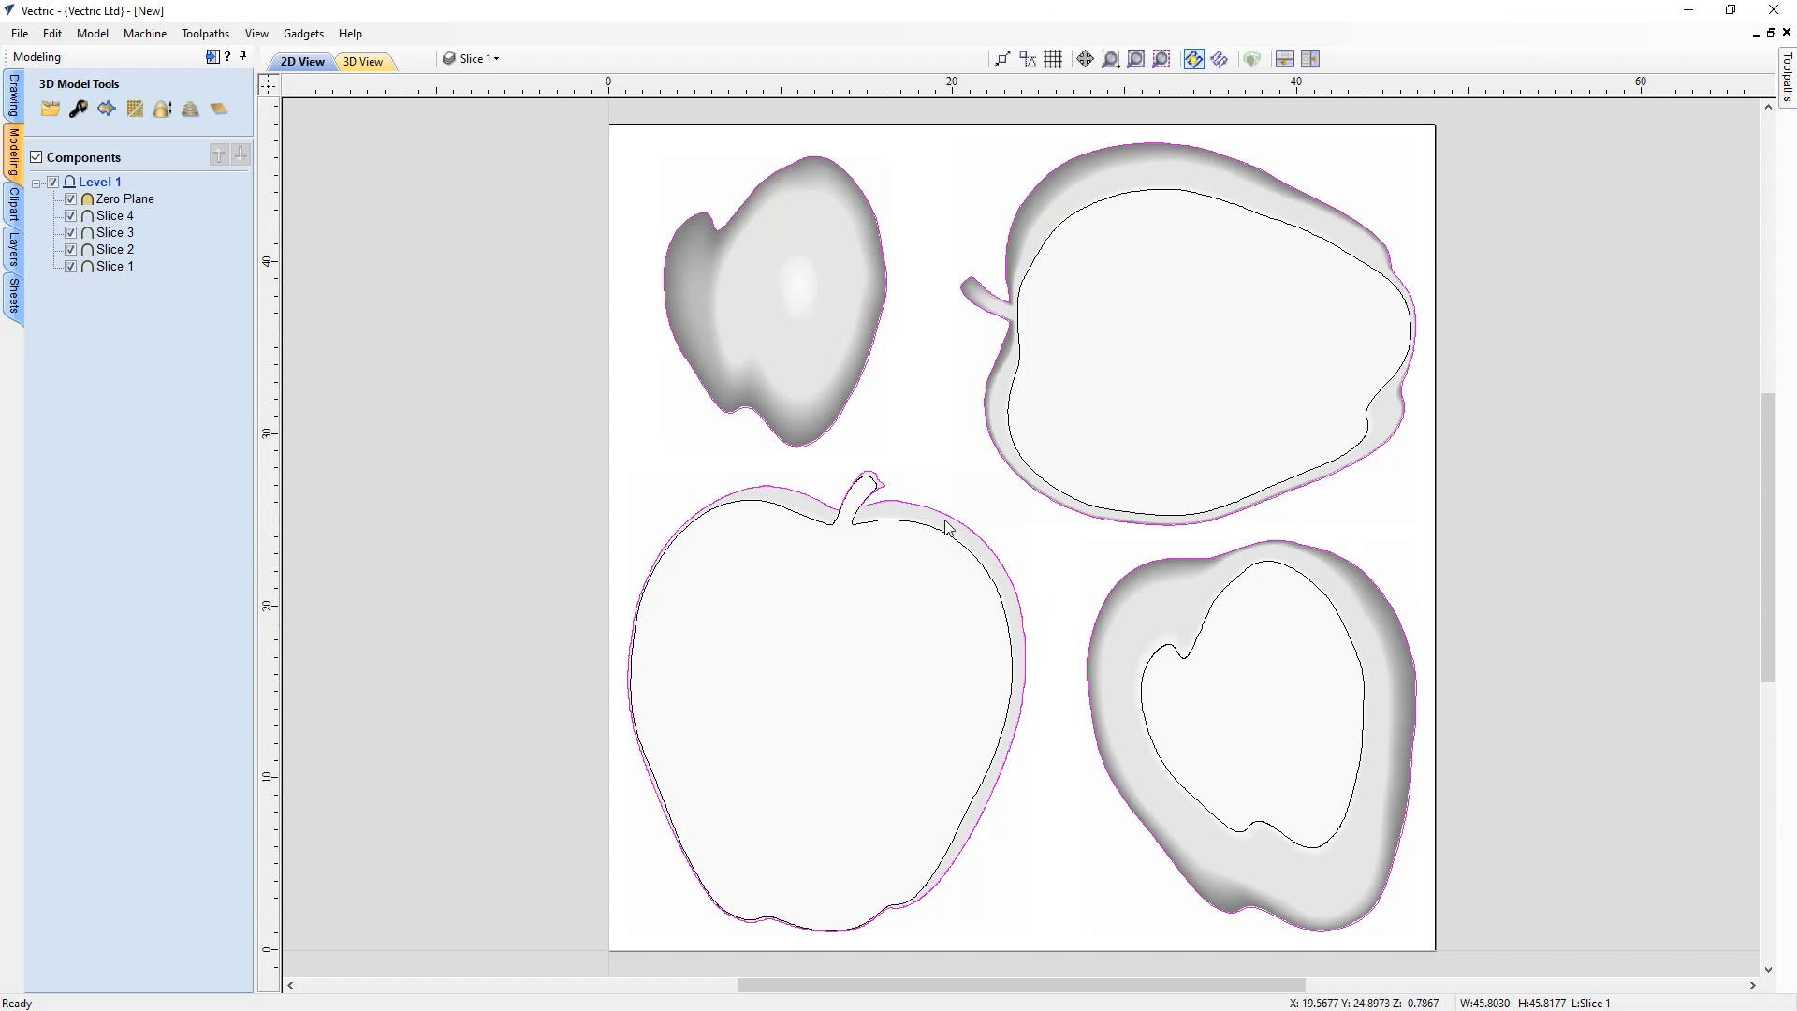
{"action": "left_click", "coordinate": [14, 96]}
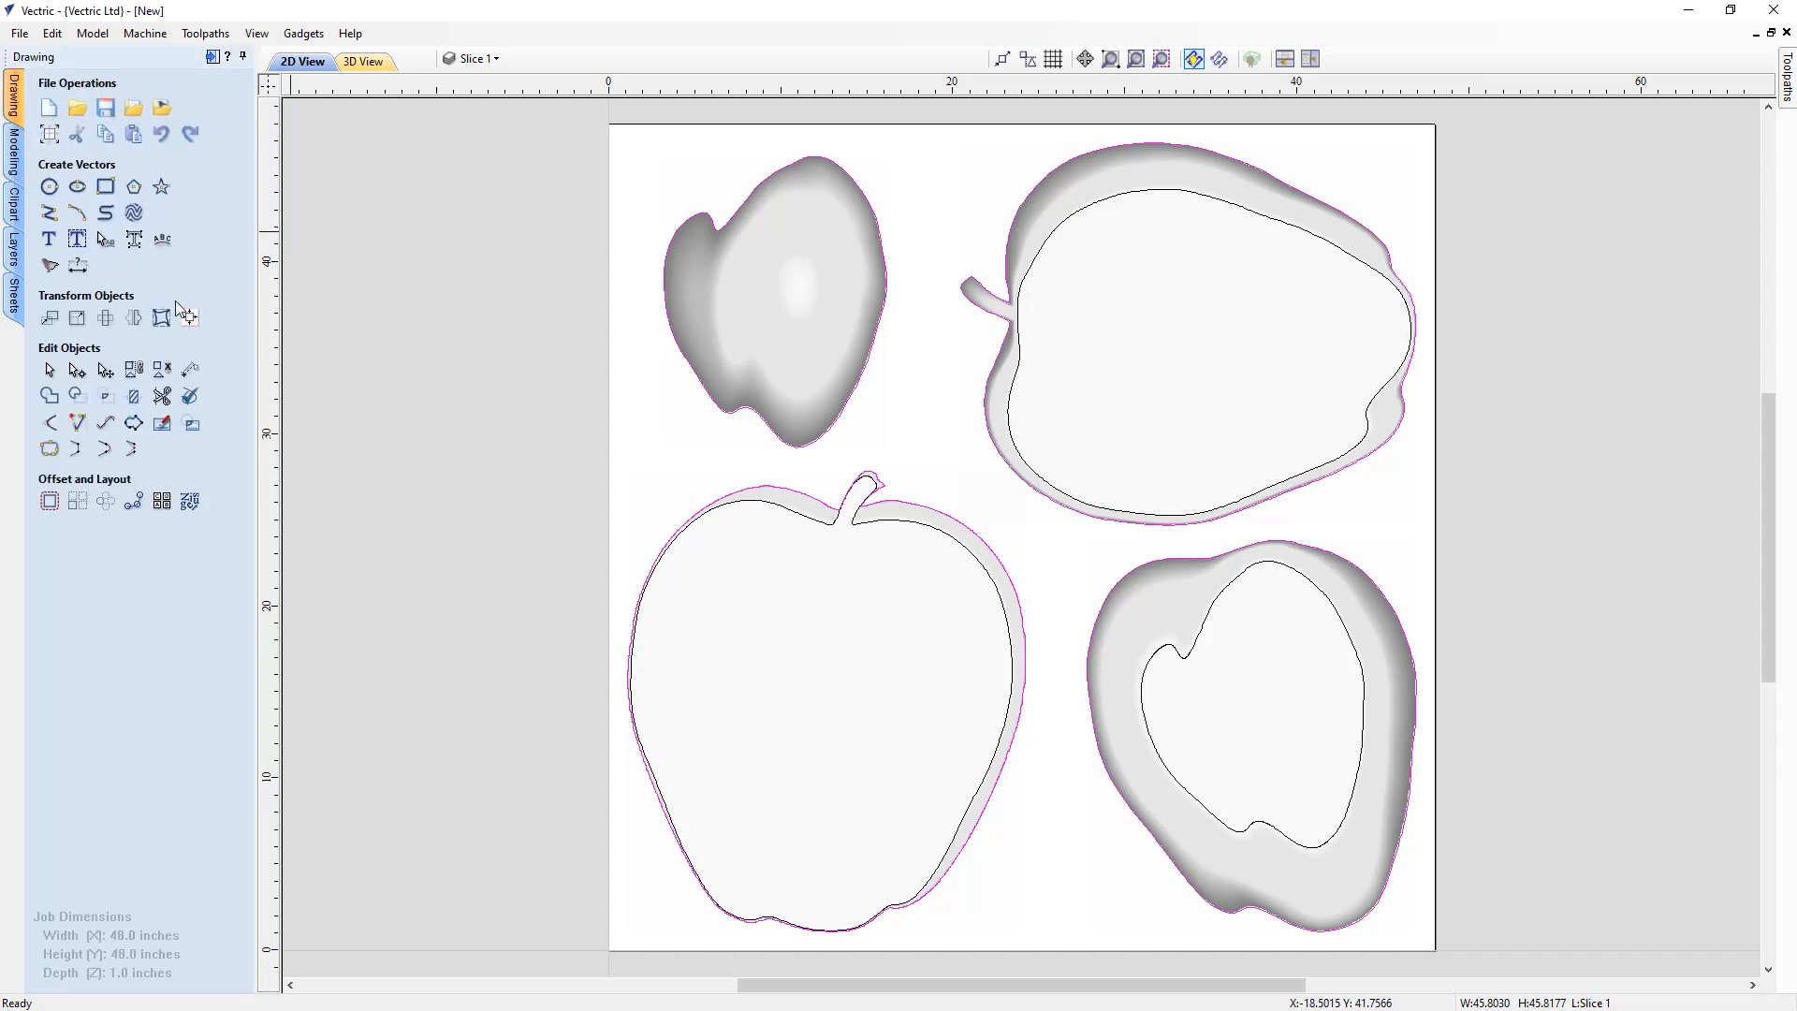
{"action": "left_click", "coordinate": [54, 502]}
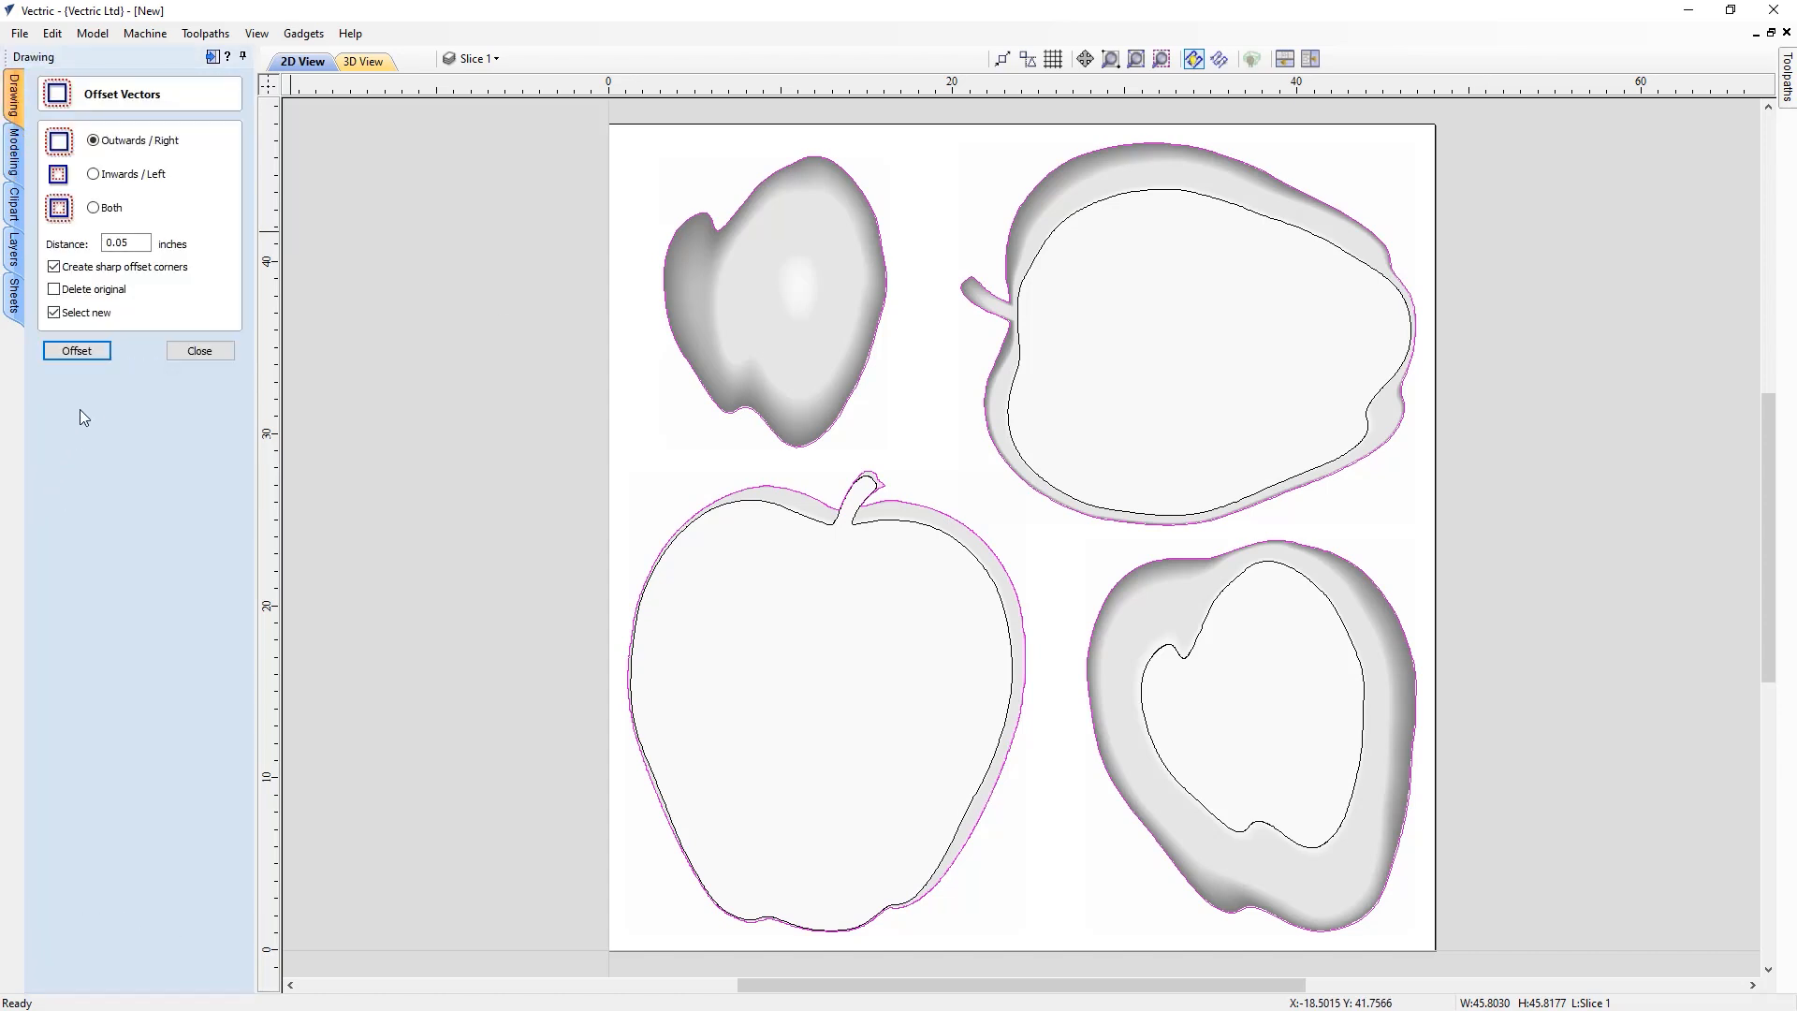
{"action": "left_click", "coordinate": [127, 243]}
{"action": "left_click", "coordinate": [71, 357]}
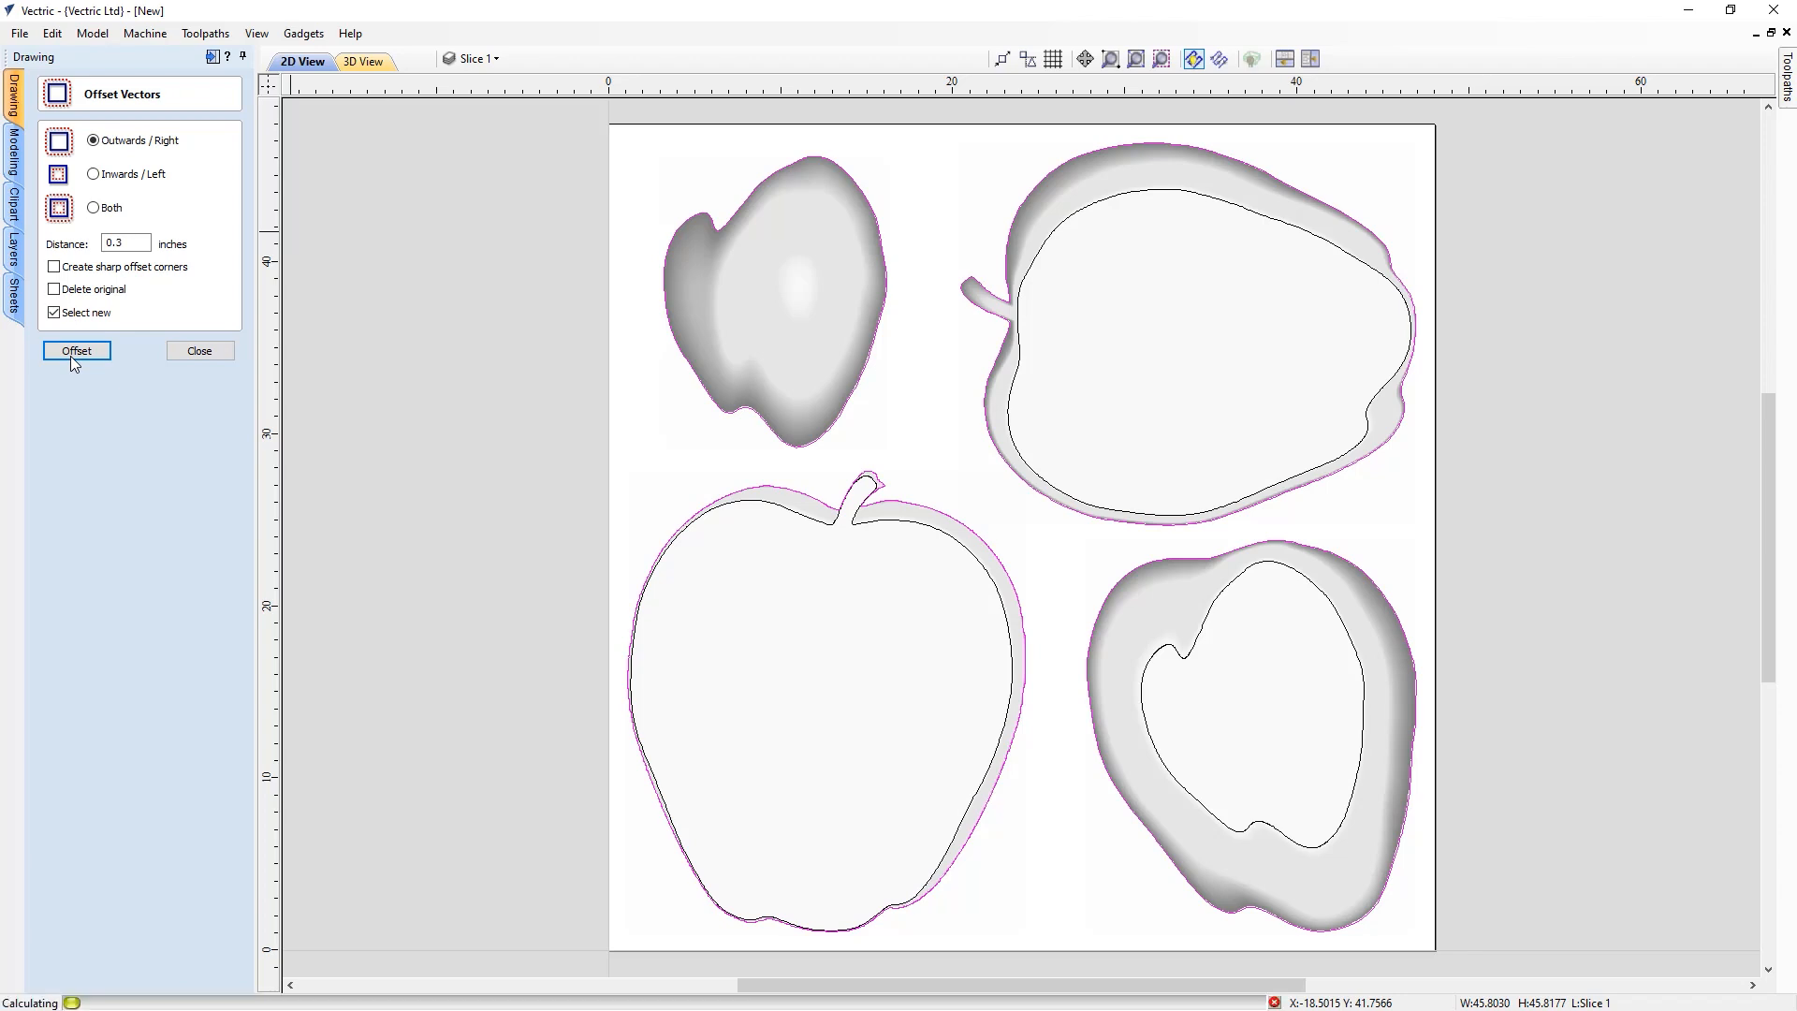
{"action": "right_click", "coordinate": [831, 505]}
{"action": "left_click", "coordinate": [884, 704]}
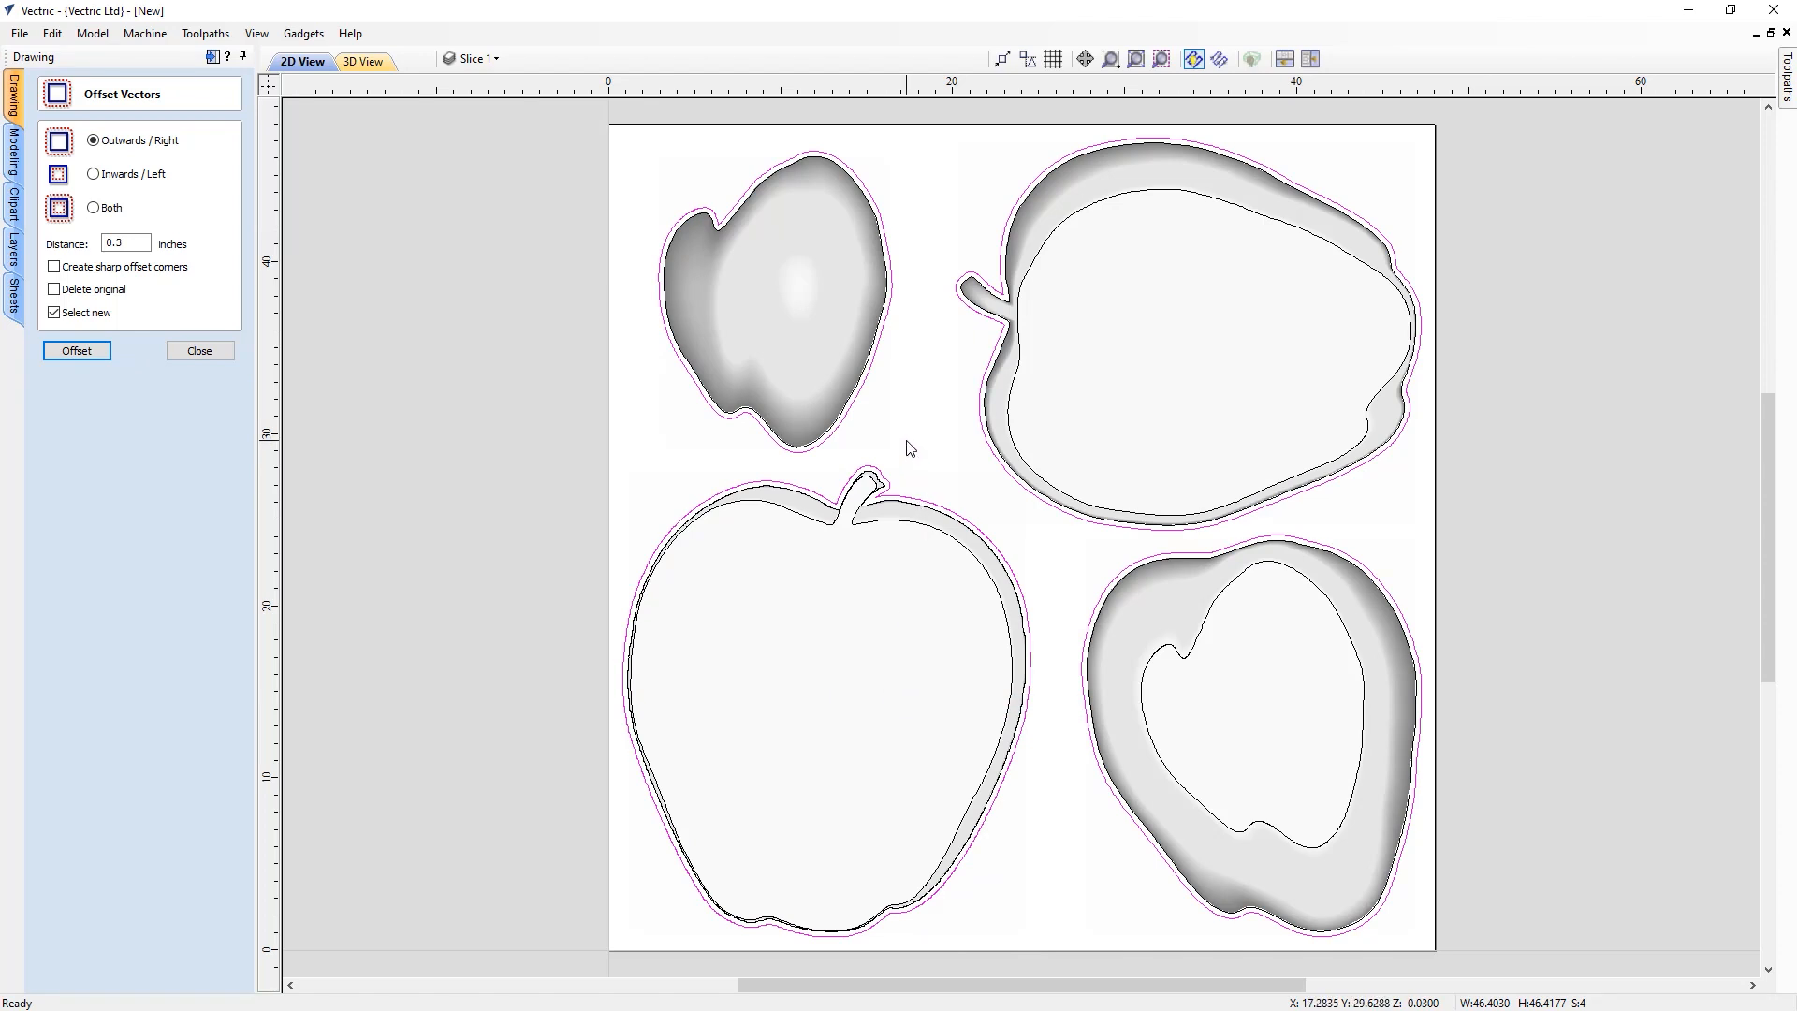
{"action": "left_click", "coordinate": [207, 354]}
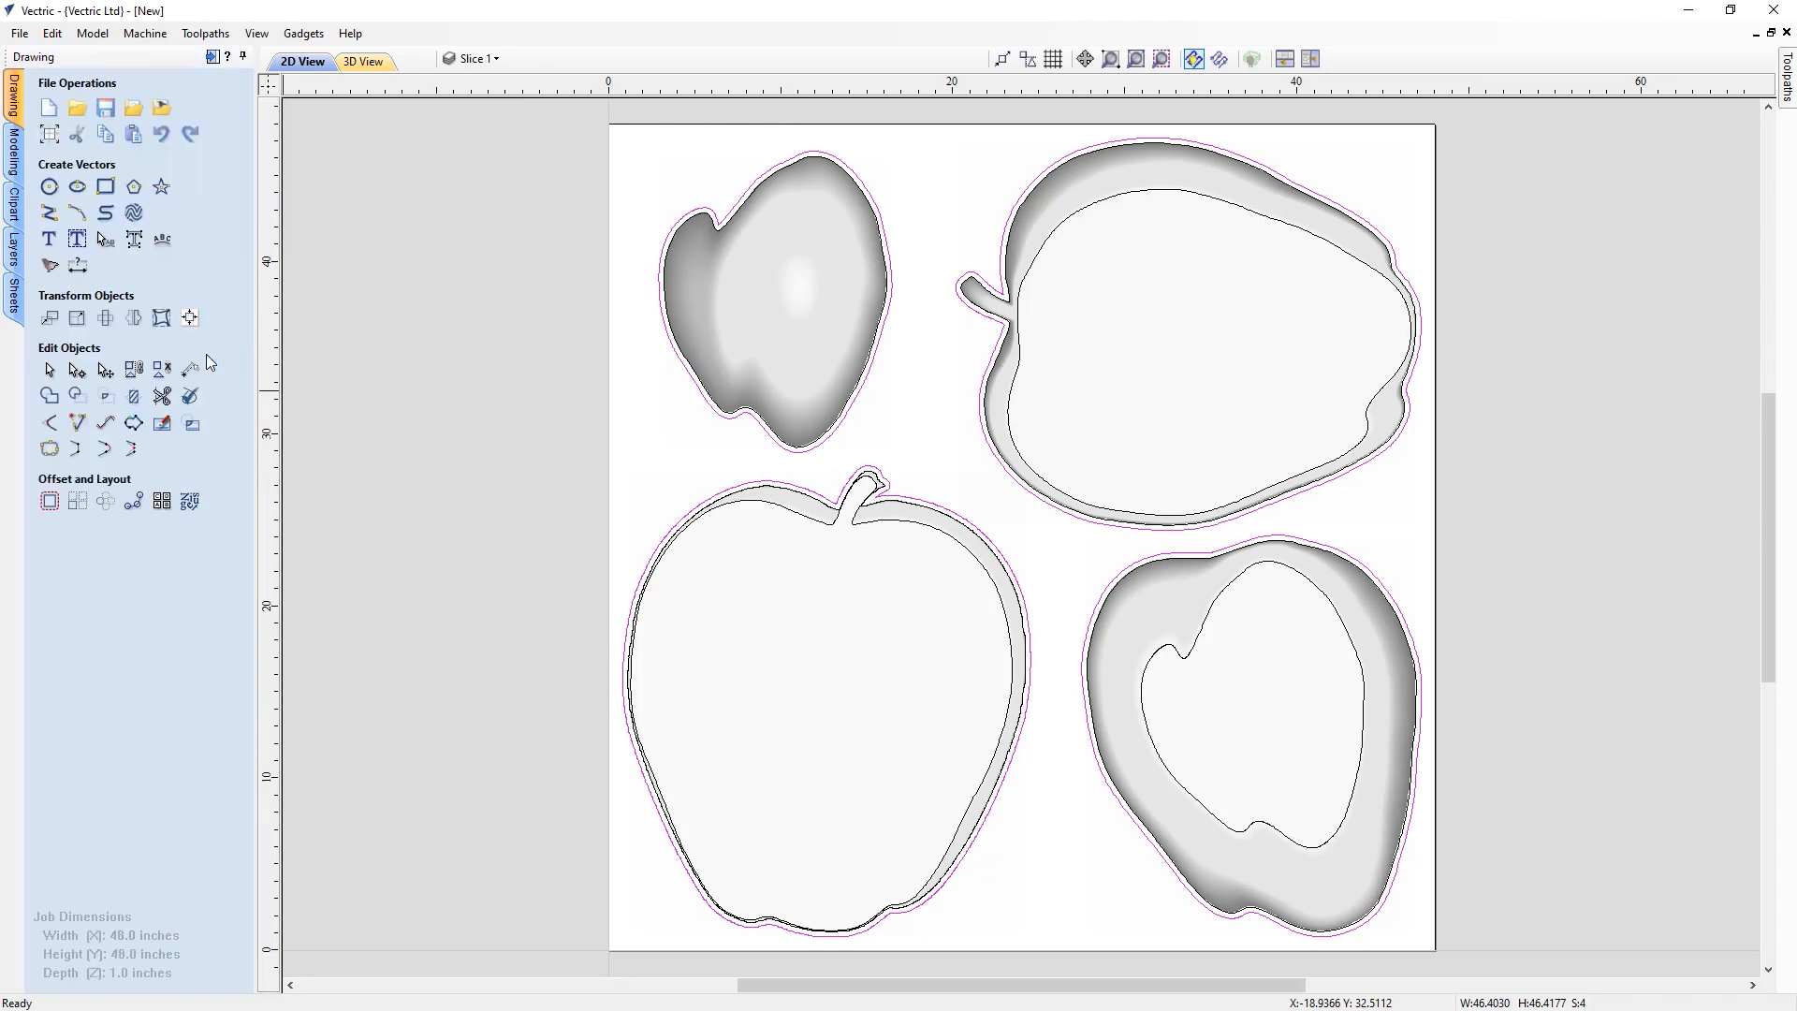
Open the Material Setup in the toolpath panel and accept its settings
{"action": "left_click", "coordinate": [213, 58]}
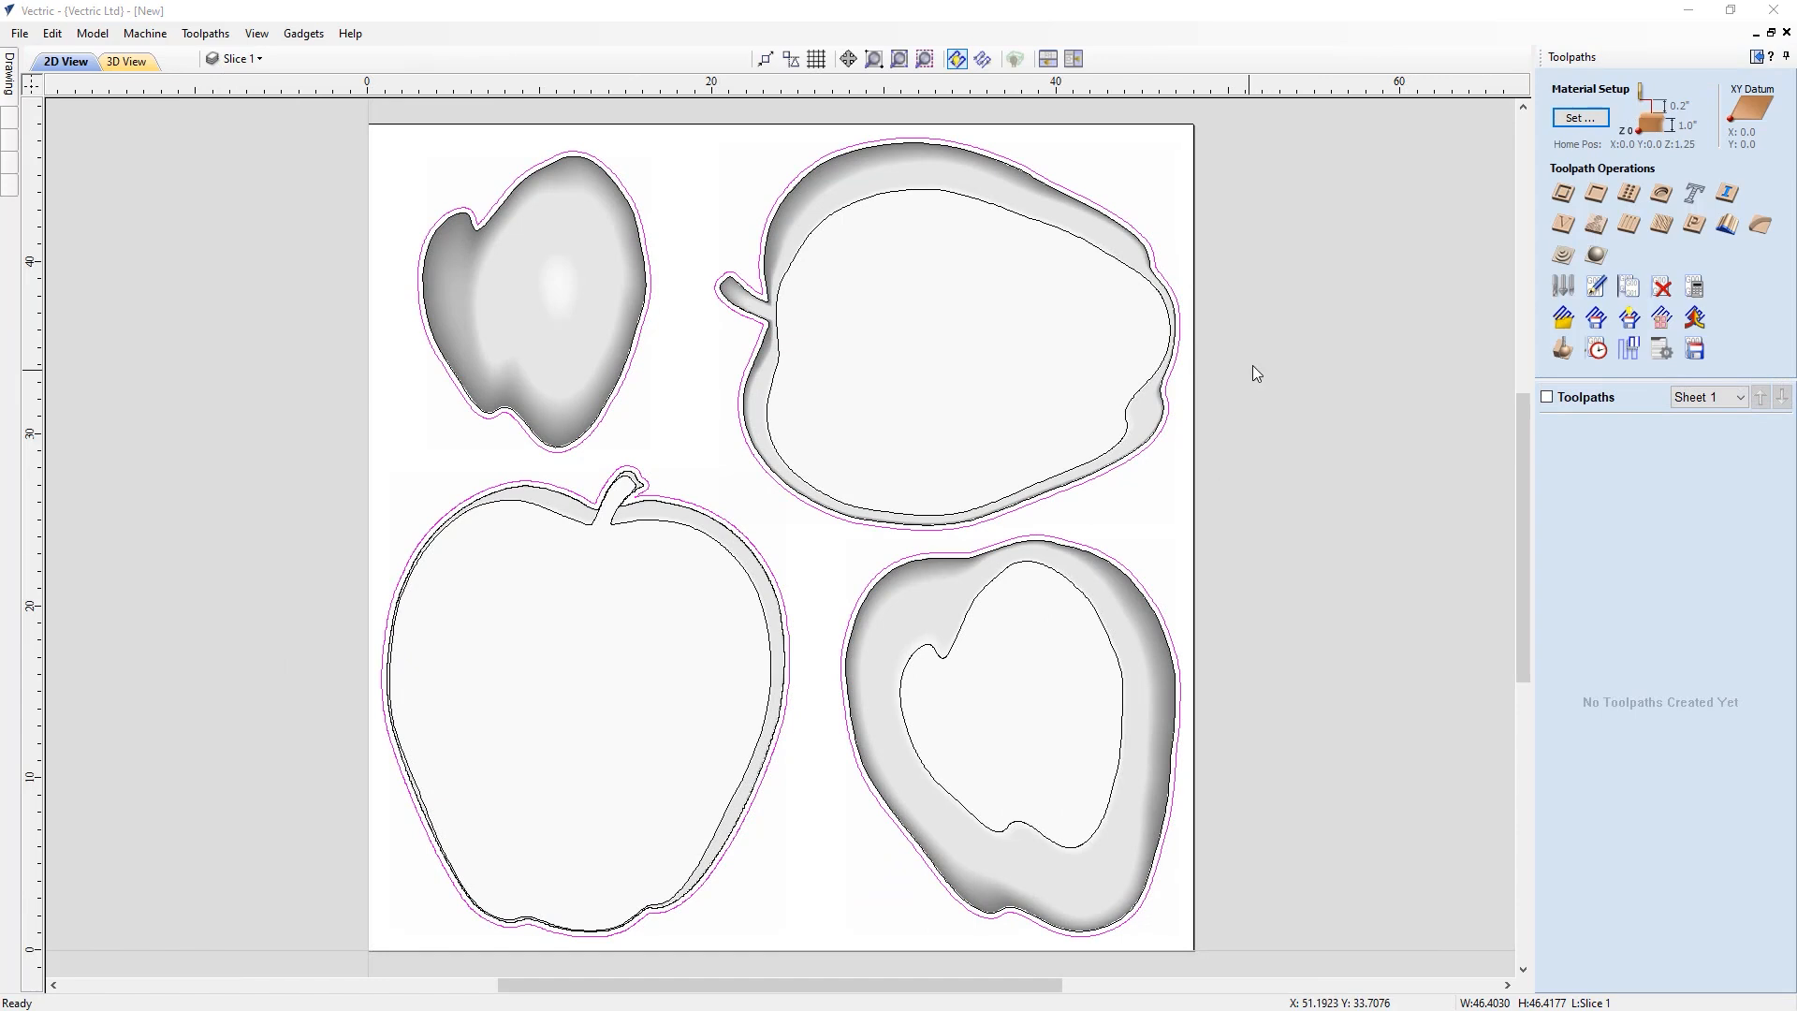
{"action": "left_click", "coordinate": [1577, 118]}
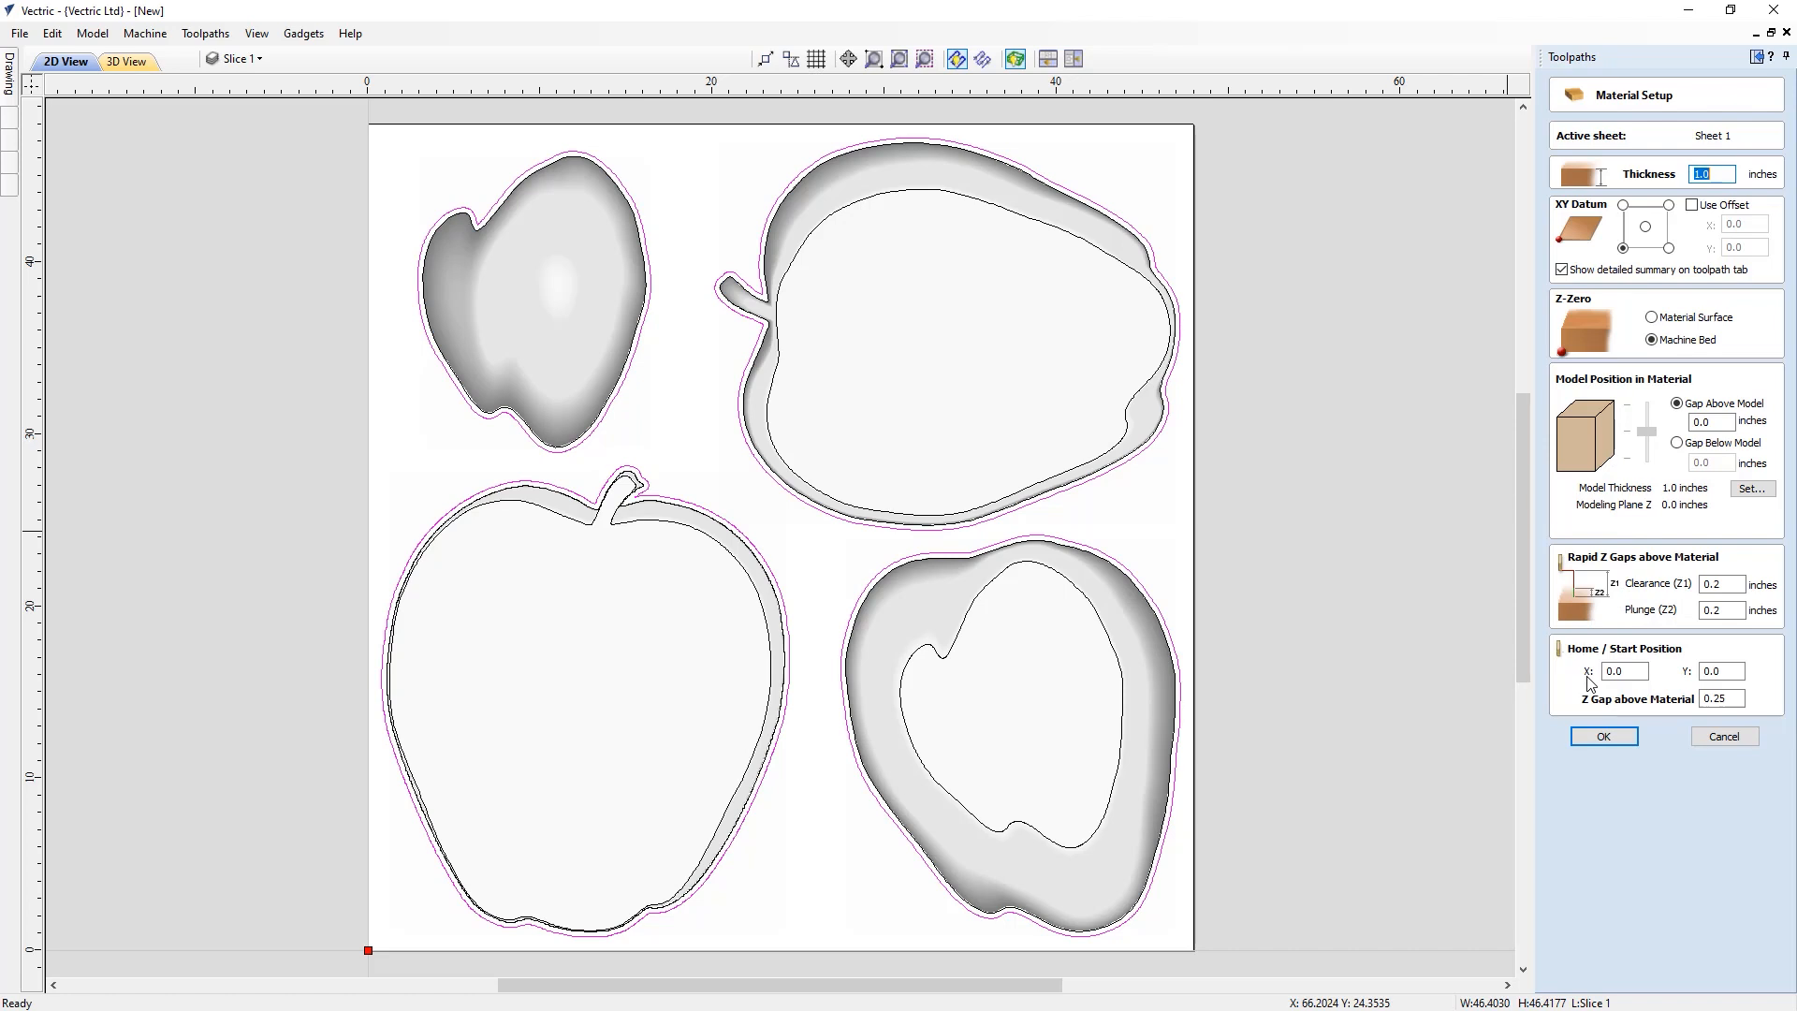
{"action": "left_click", "coordinate": [1603, 737]}
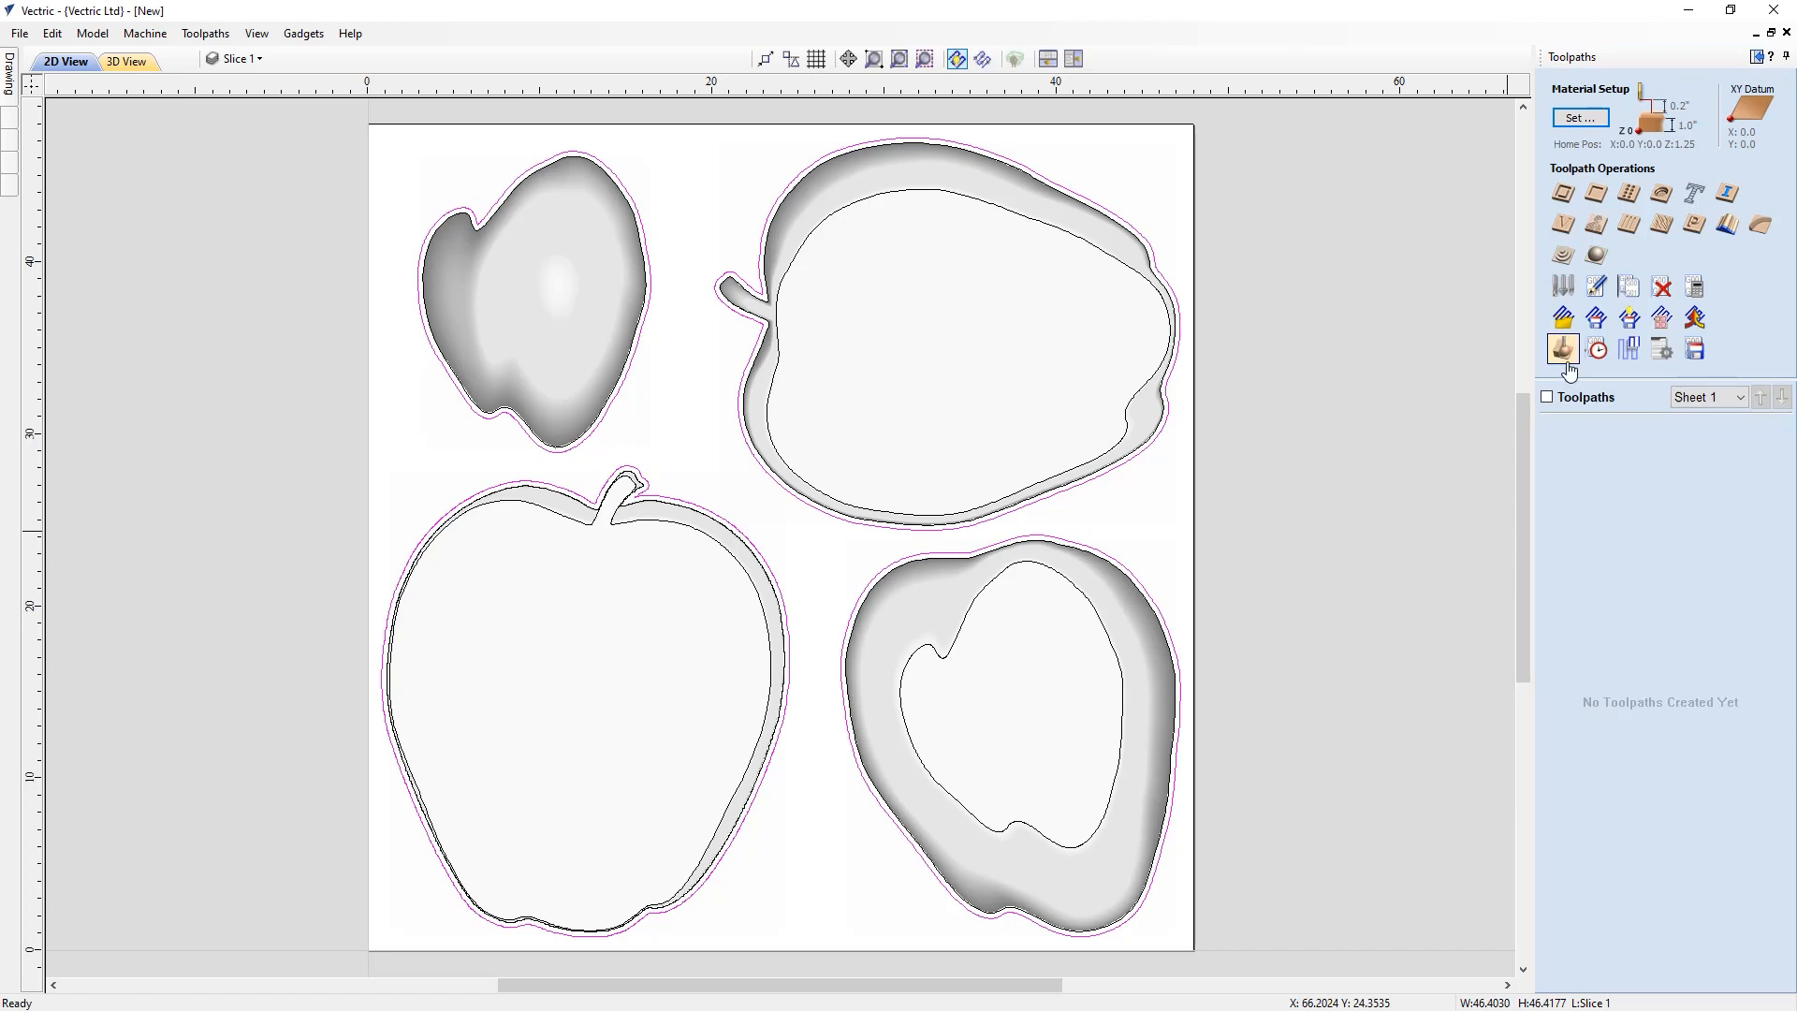
Start a rough machining toolpath on the selected inner outlines using the Ball Nose (1/2") tool
{"action": "left_click", "coordinate": [1563, 258]}
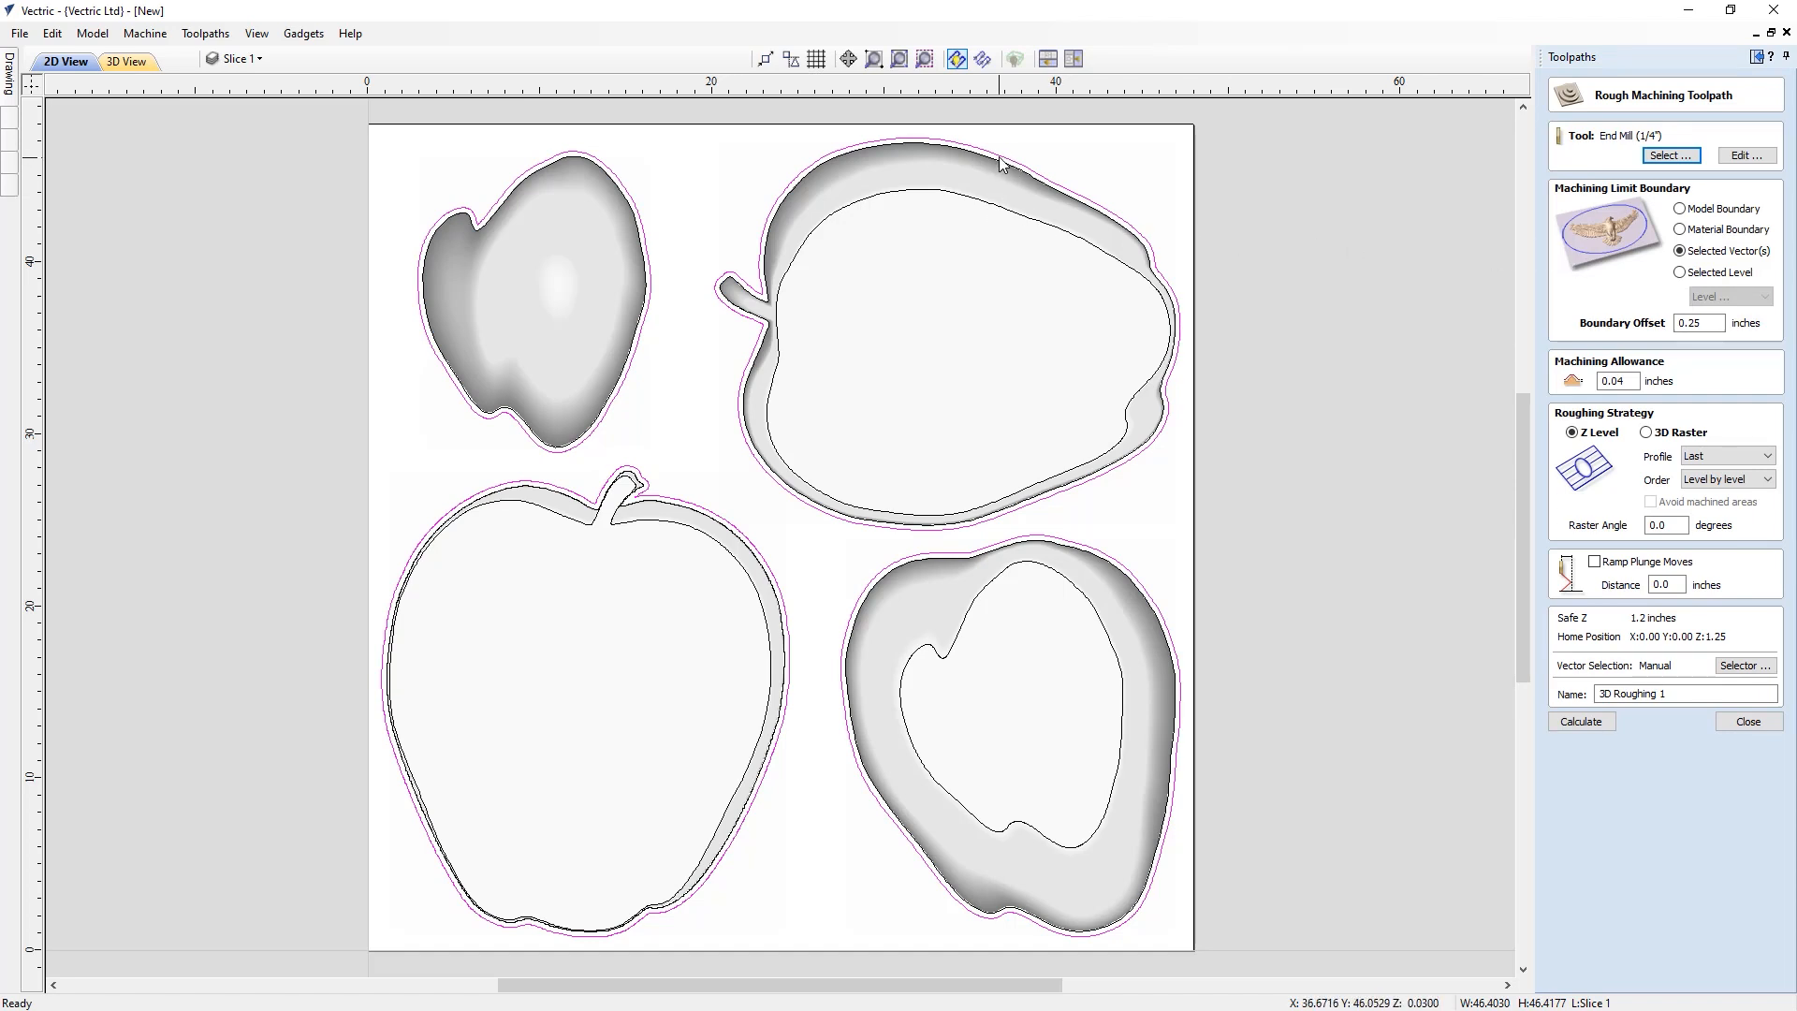
{"action": "left_click", "coordinate": [1006, 209], "text": "shift"}
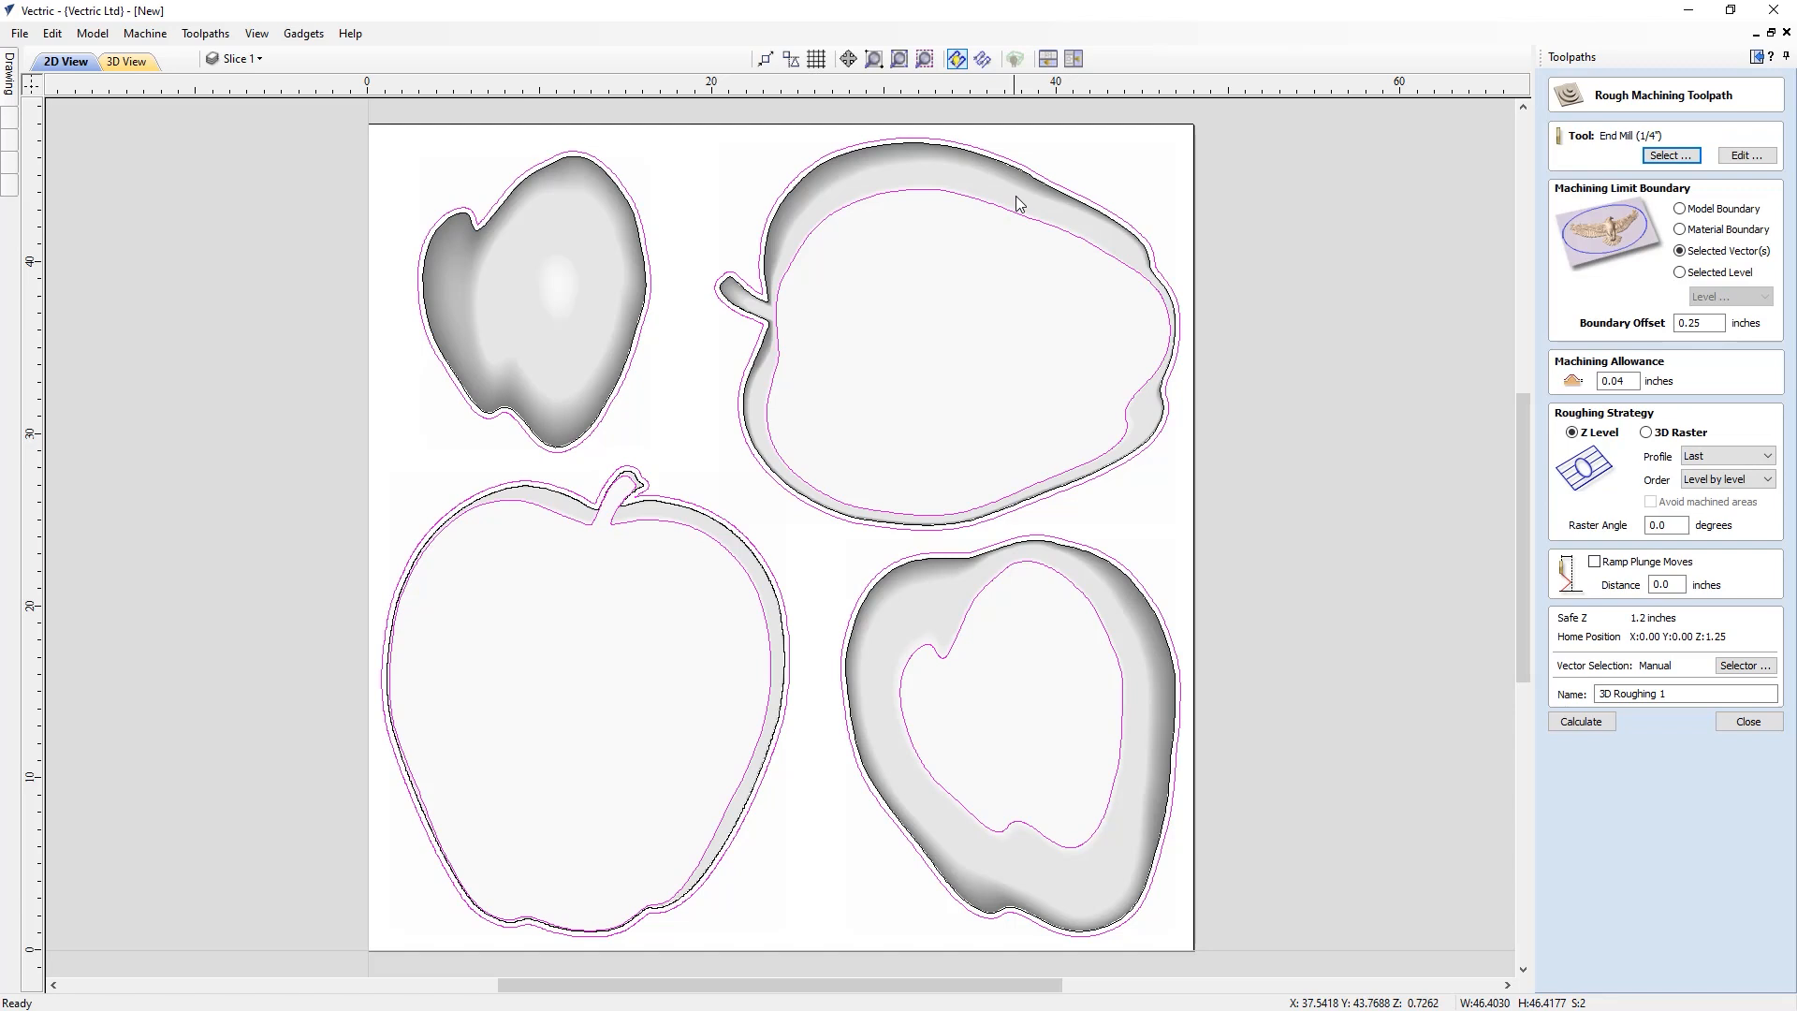
{"action": "left_click", "coordinate": [1658, 157]}
{"action": "left_click", "coordinate": [640, 385]}
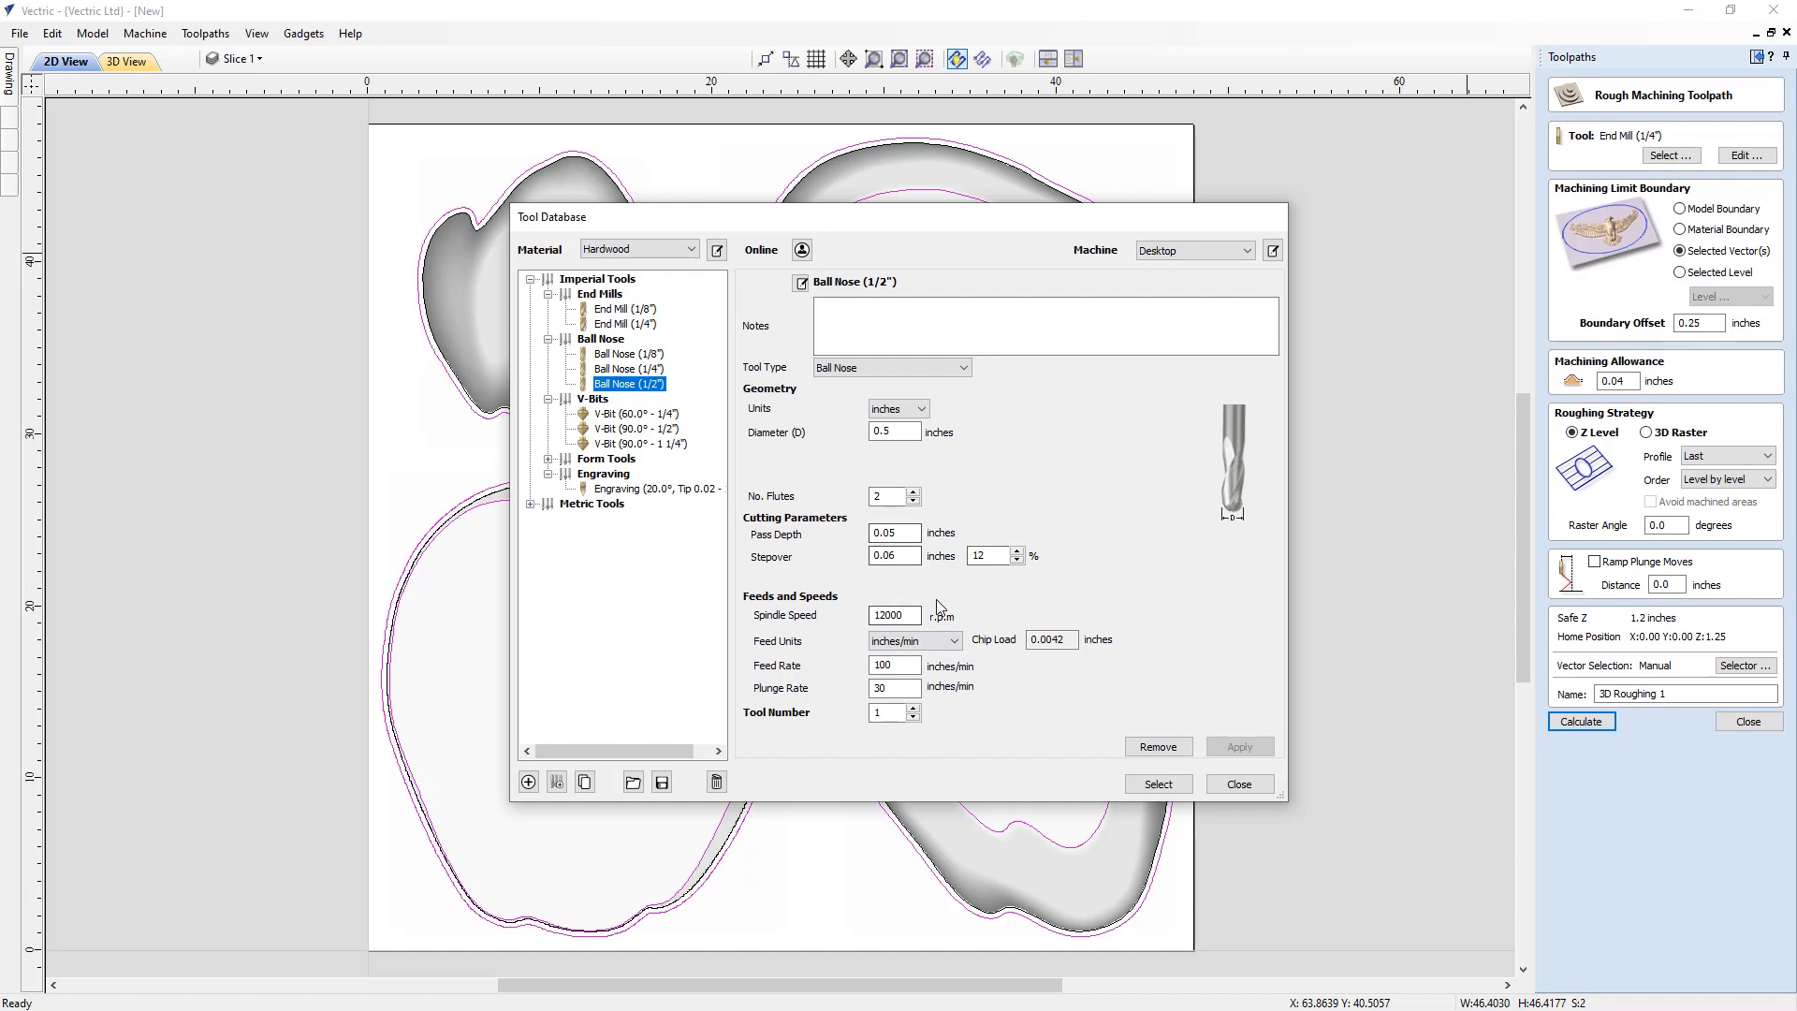
{"action": "left_click", "coordinate": [1158, 783]}
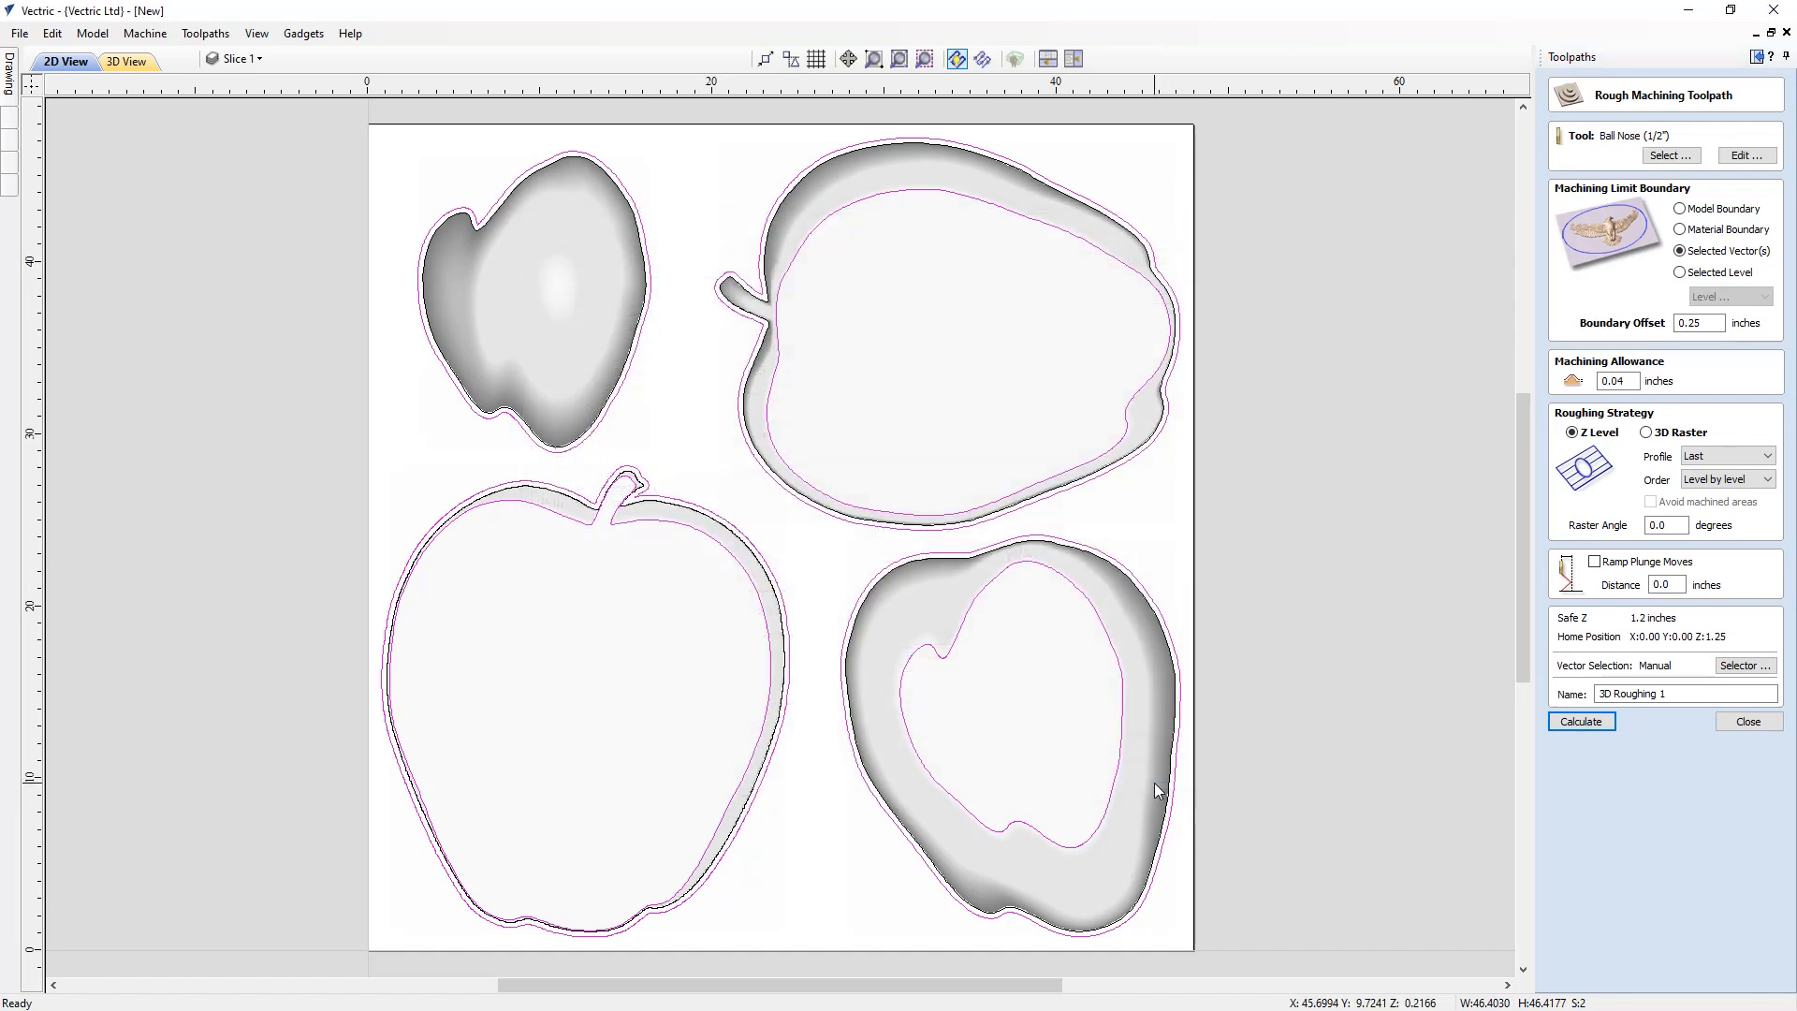
Review the tool's settings, rename the toolpath 3D Roughing and calculate it
{"action": "left_click", "coordinate": [1742, 164]}
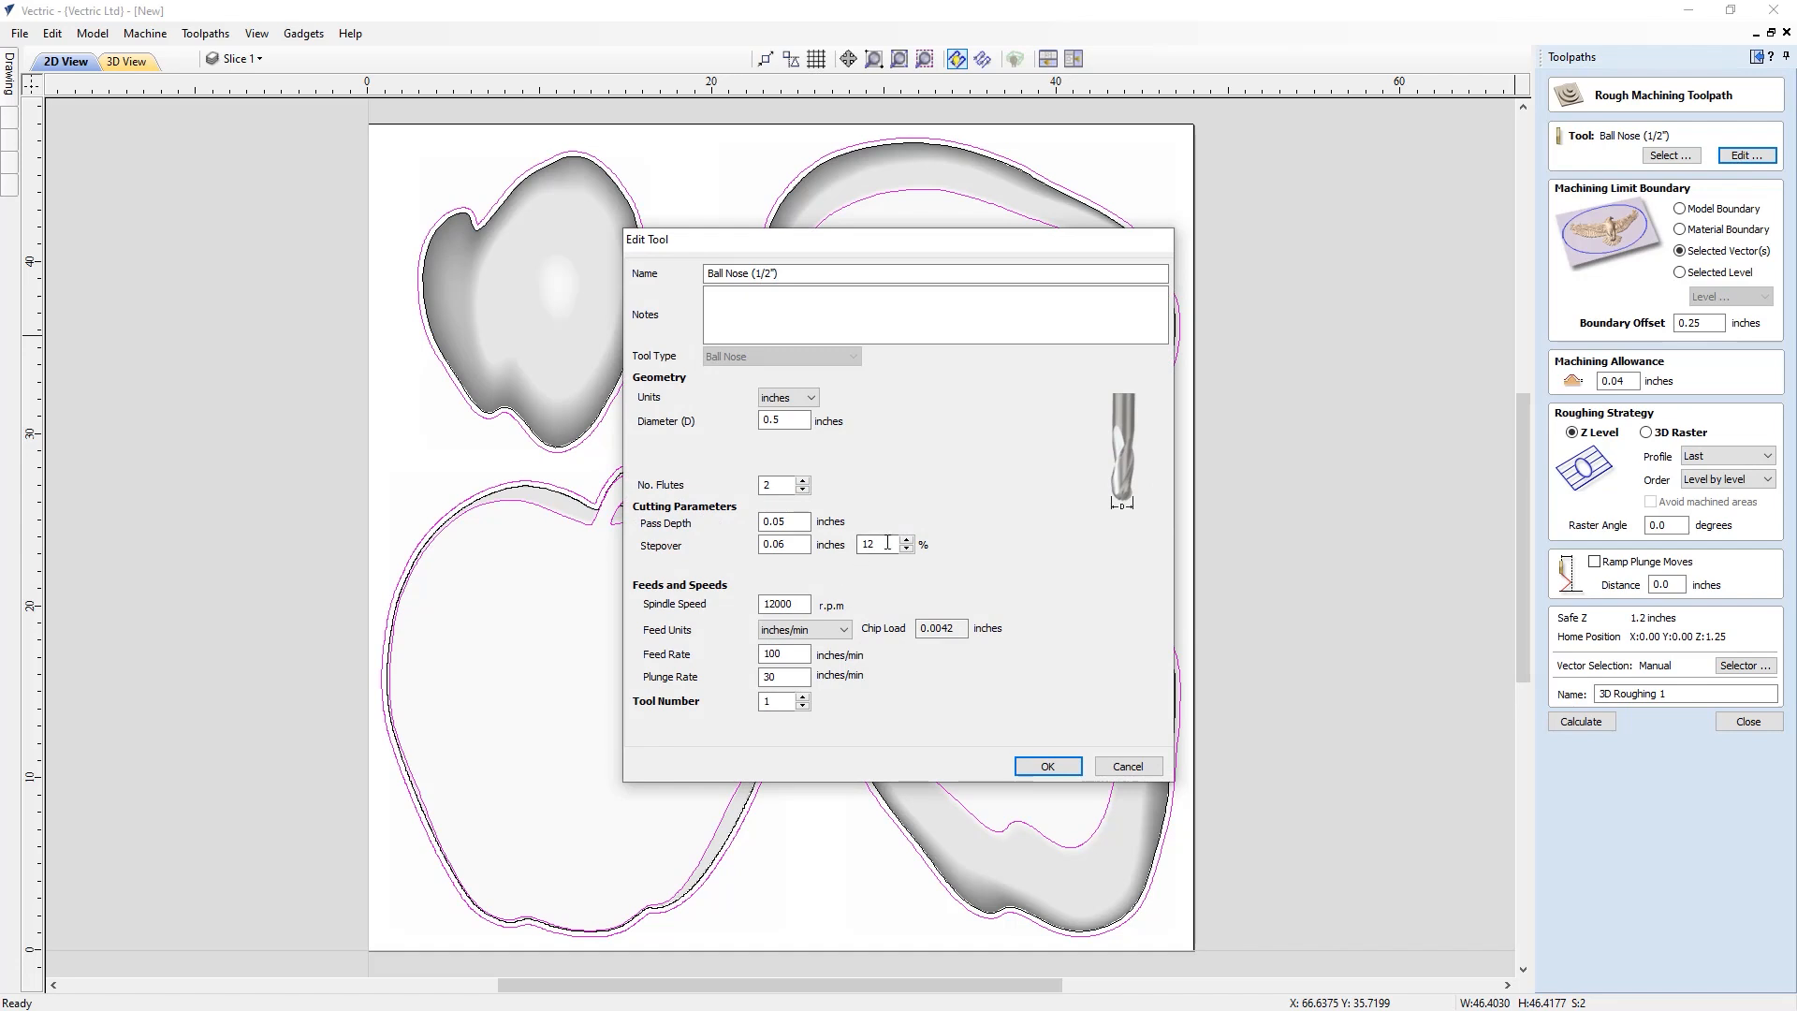
{"action": "left_click_drag", "start_coordinate": [889, 544], "coordinate": [857, 543]}
{"action": "left_click", "coordinate": [1049, 767]}
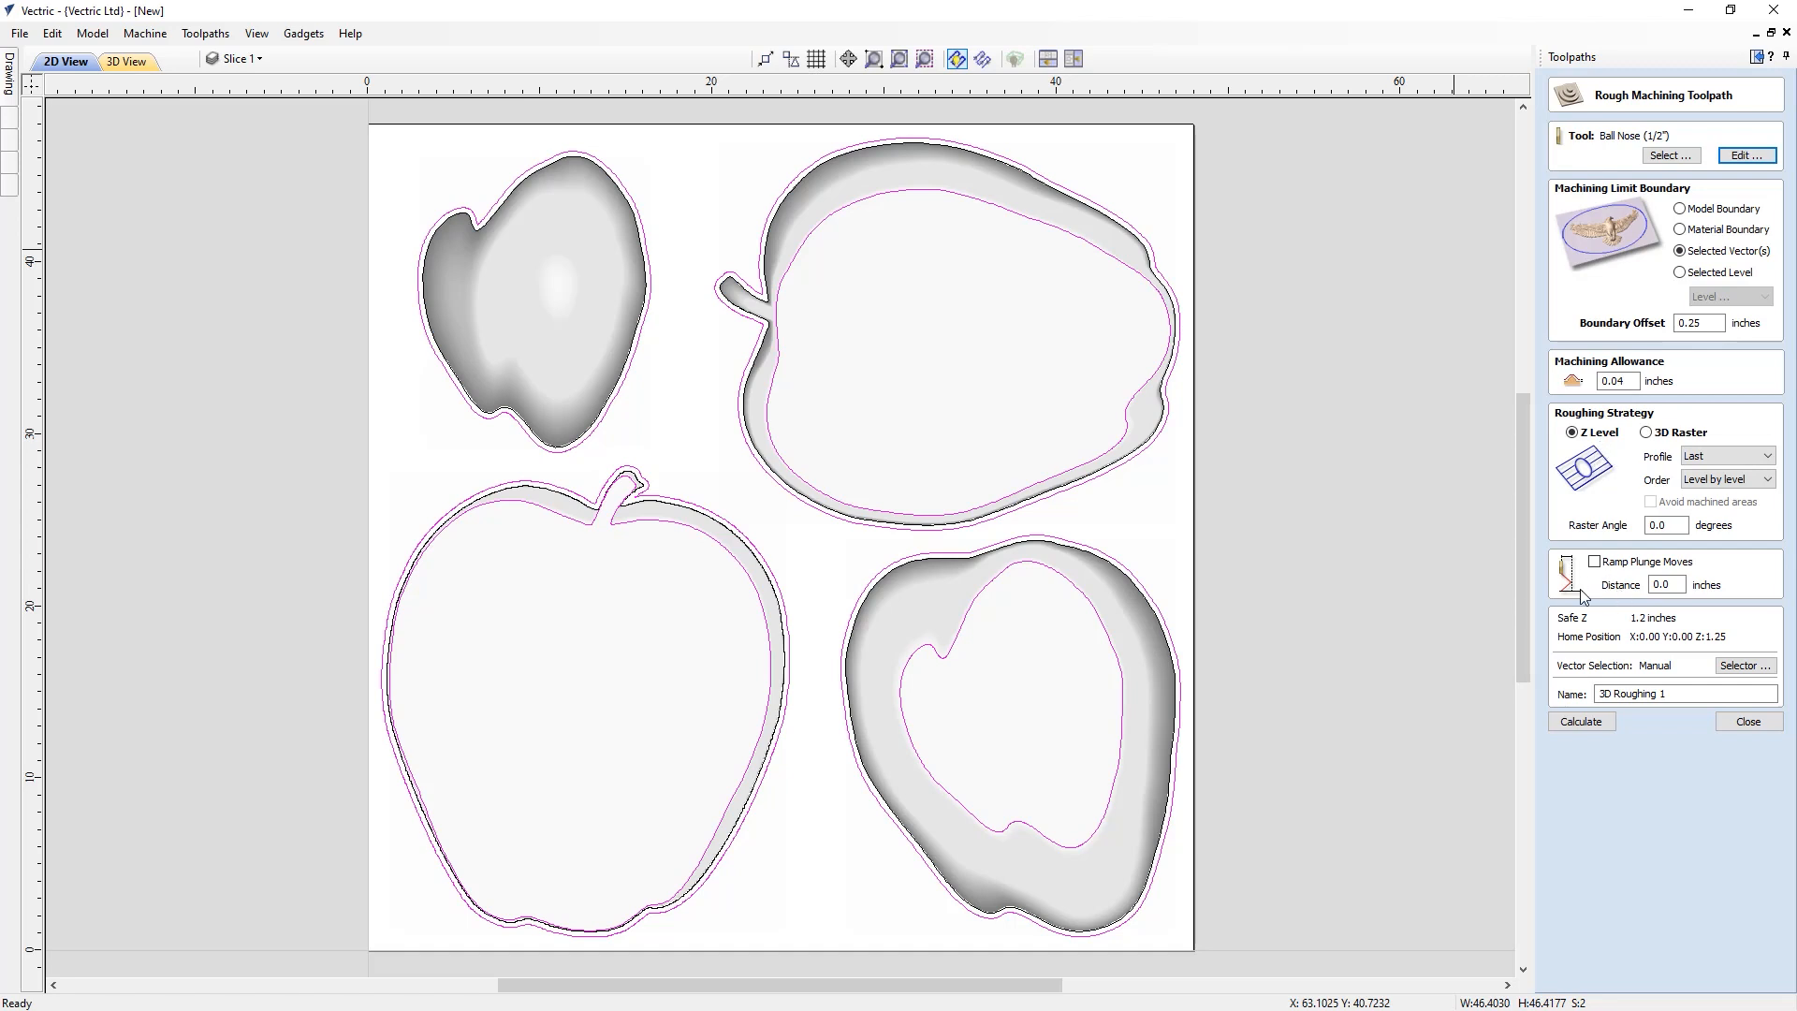
{"action": "double_click", "coordinate": [1661, 693]}
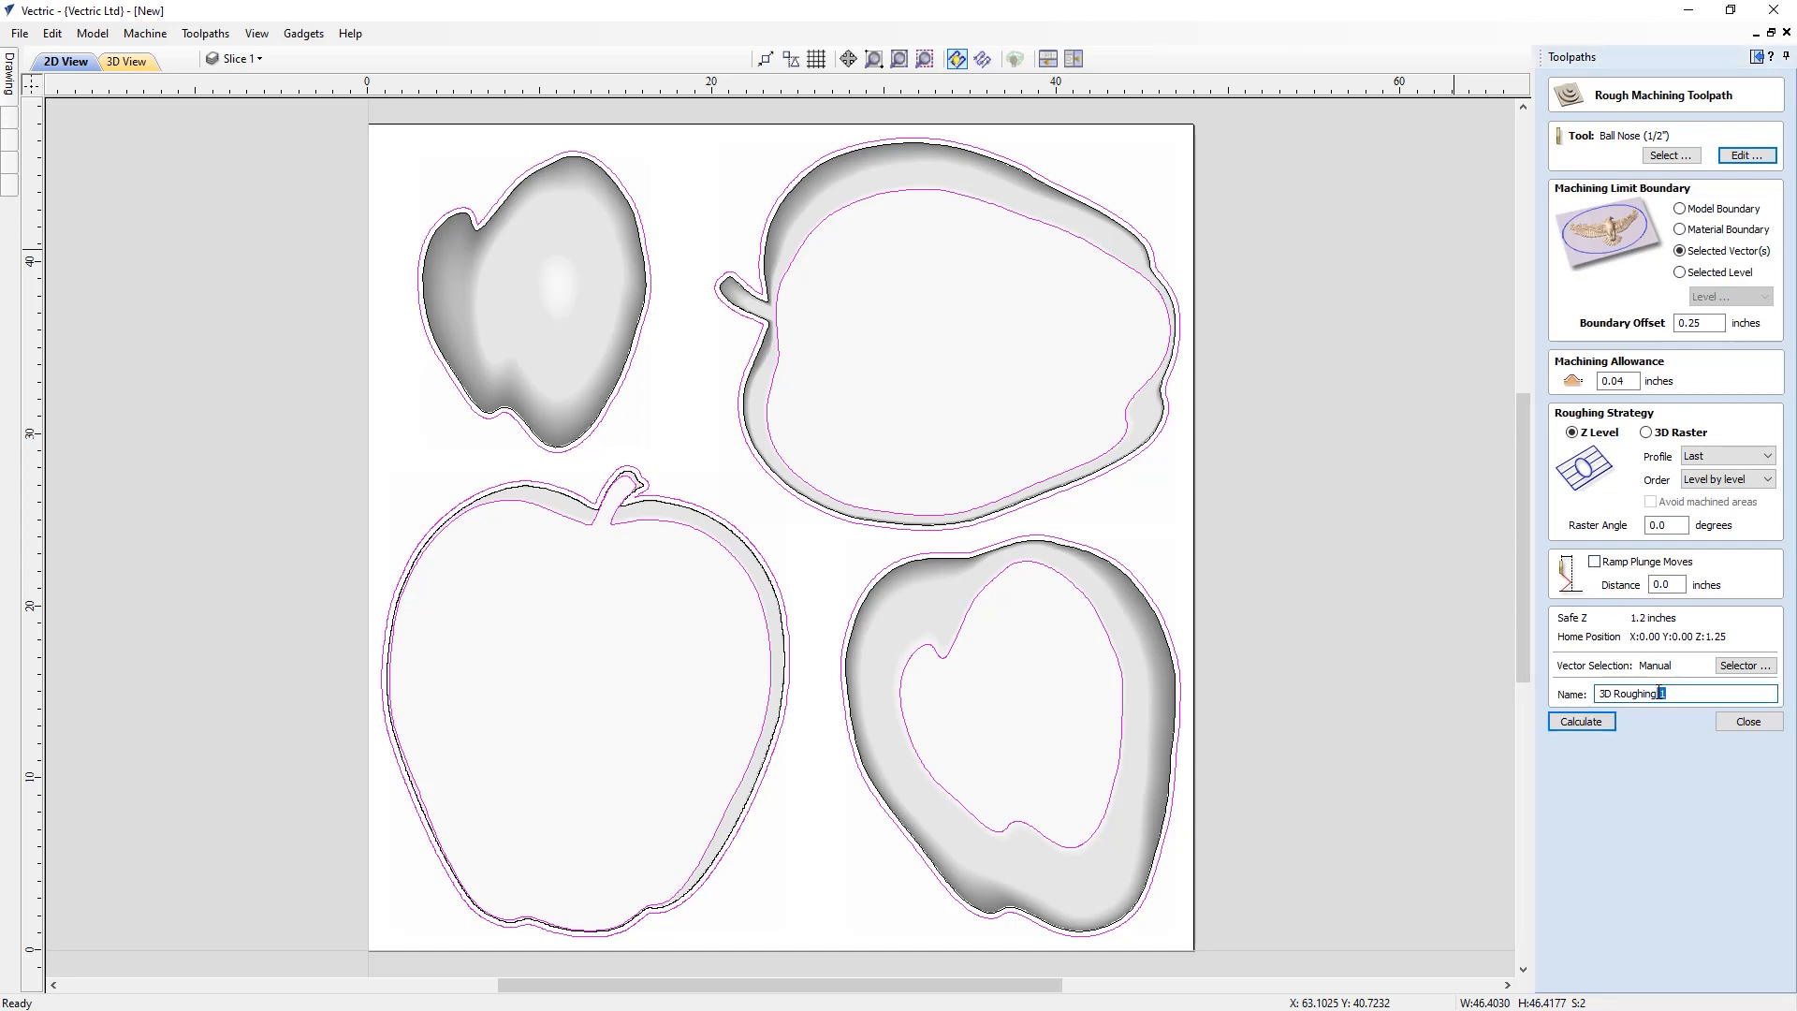
{"action": "key", "text": "BackSpace"}
{"action": "left_click", "coordinate": [1582, 722]}
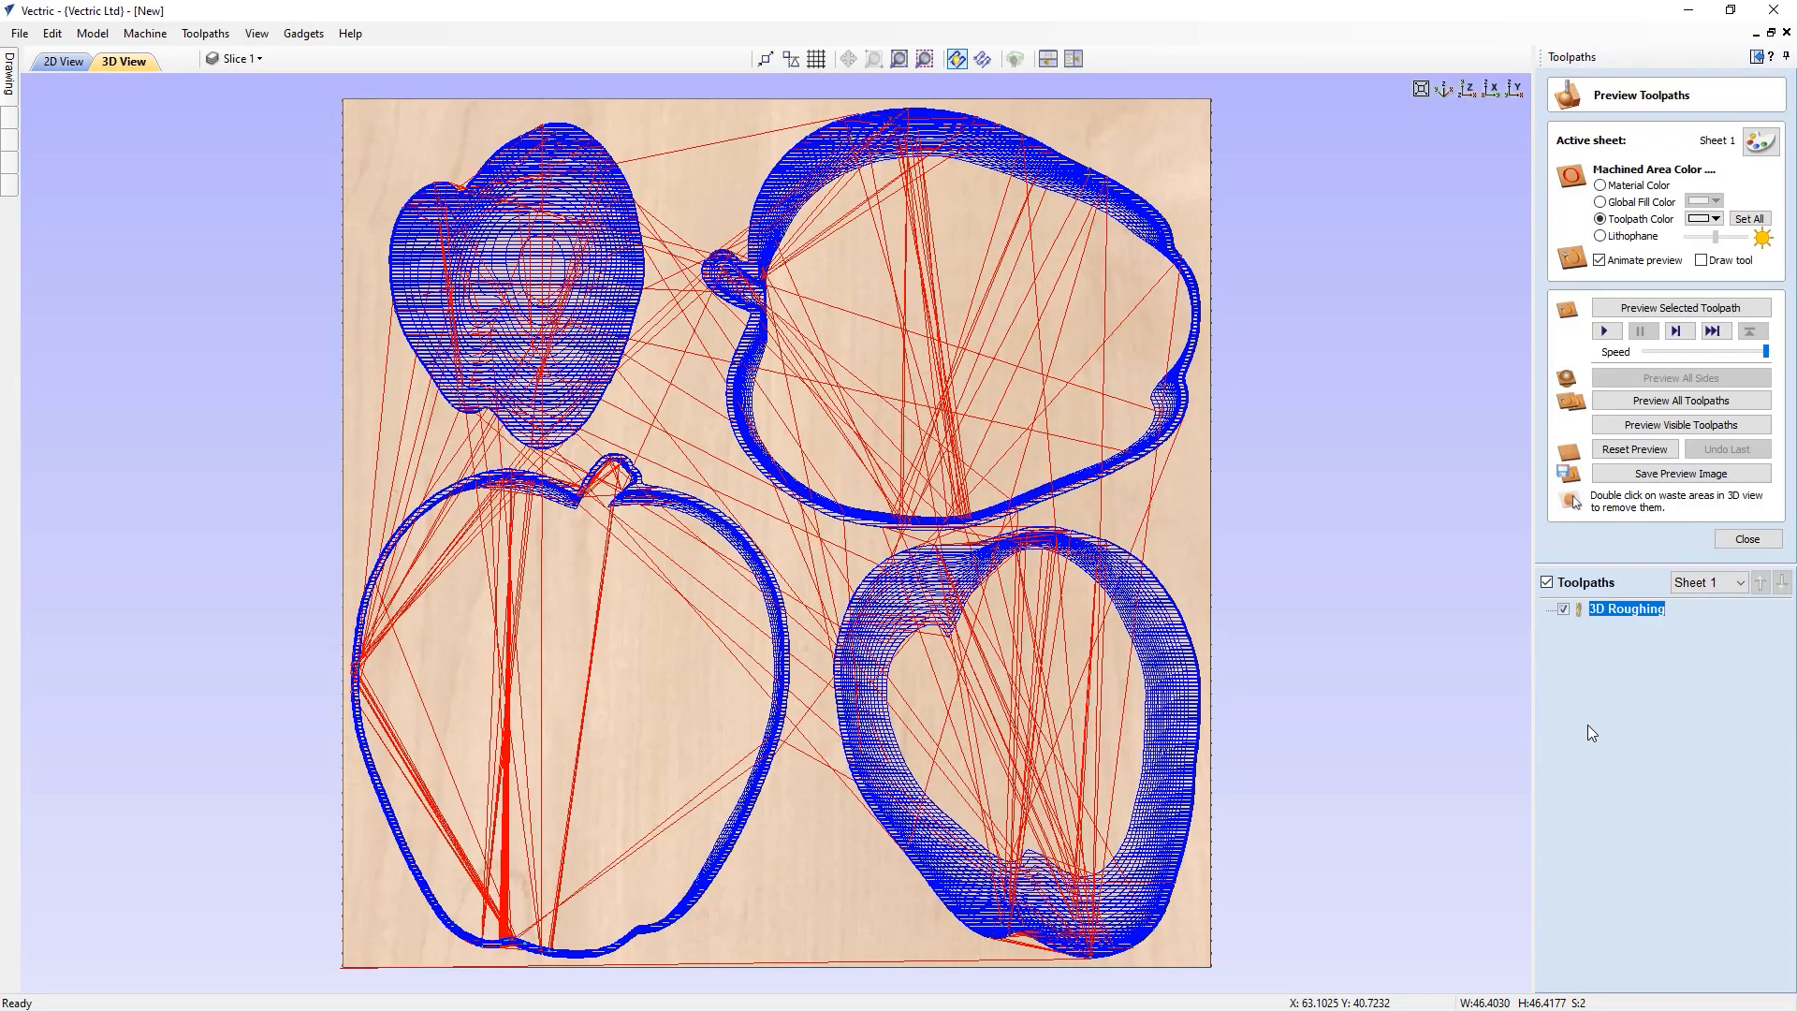
Preview the visible roughing toolpath in the 3D view and close the preview
{"action": "left_click", "coordinate": [1636, 427]}
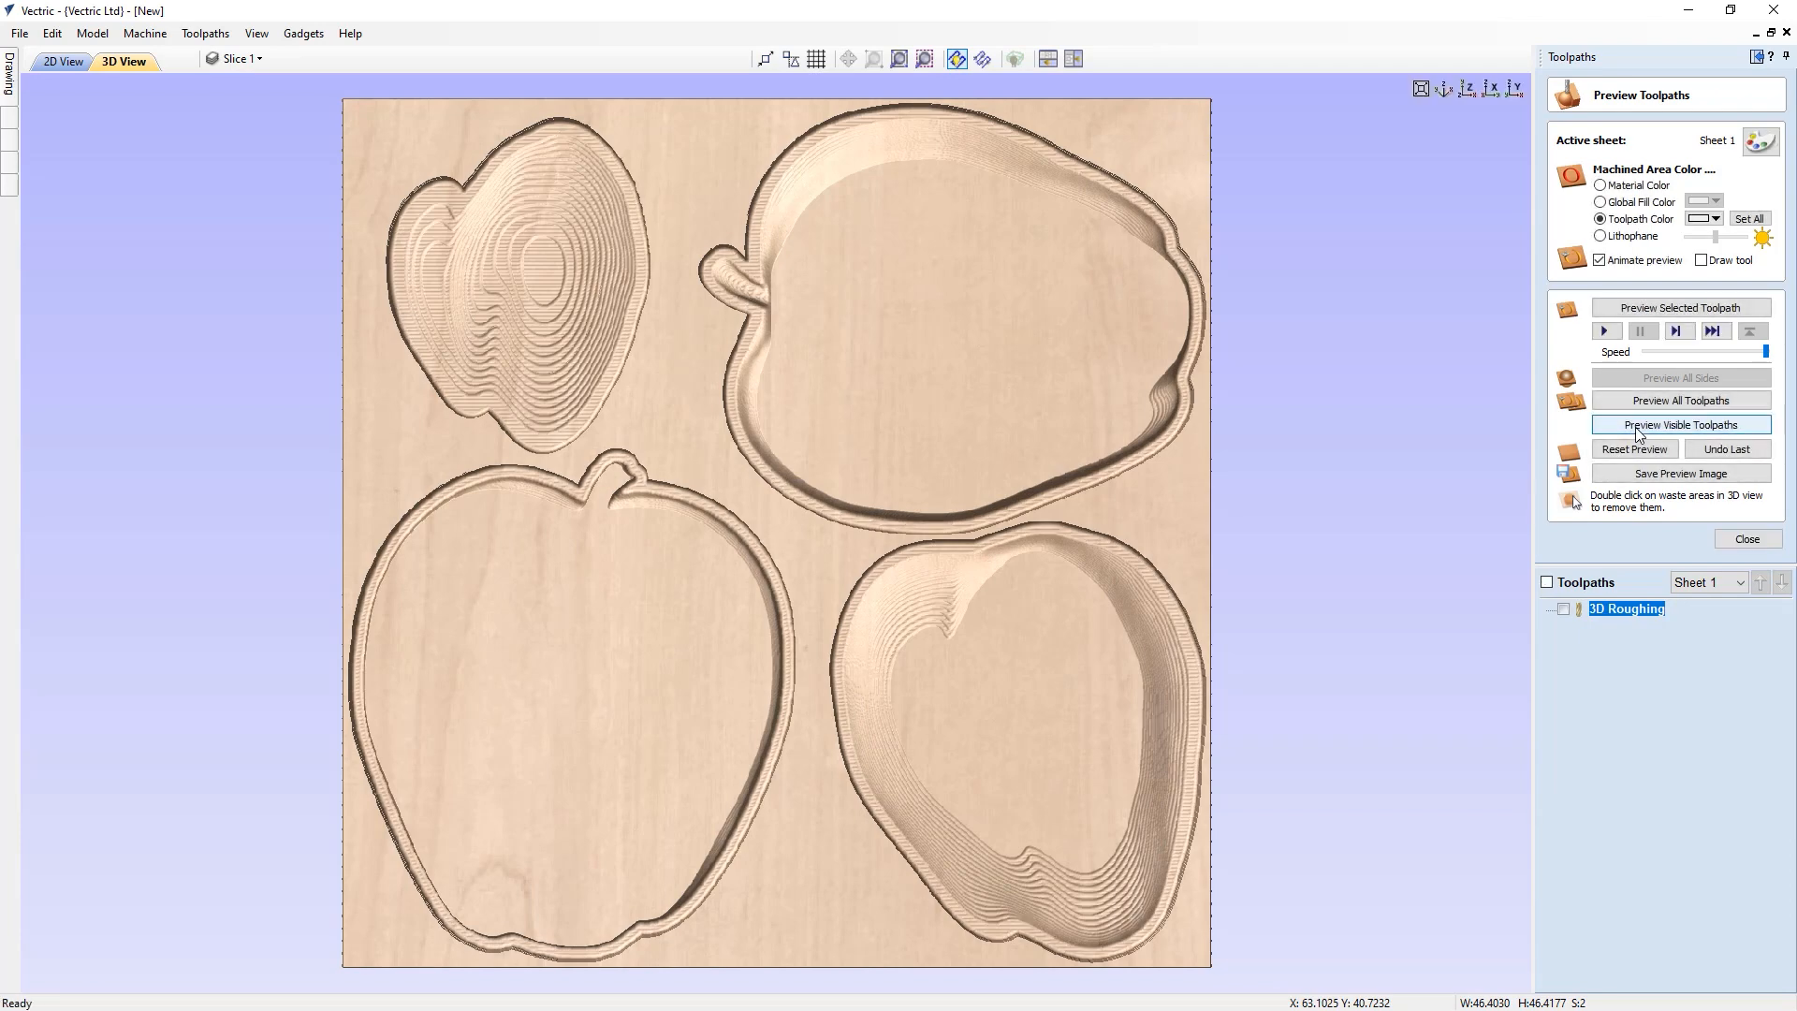
{"action": "mouse_move", "coordinate": [852, 744]}
{"action": "left_mouse_down"}
{"action": "mouse_move", "coordinate": [940, 605]}
{"action": "mouse_move", "coordinate": [943, 633]}
{"action": "mouse_move", "coordinate": [751, 659]}
{"action": "mouse_move", "coordinate": [874, 747]}
{"action": "left_mouse_up"}
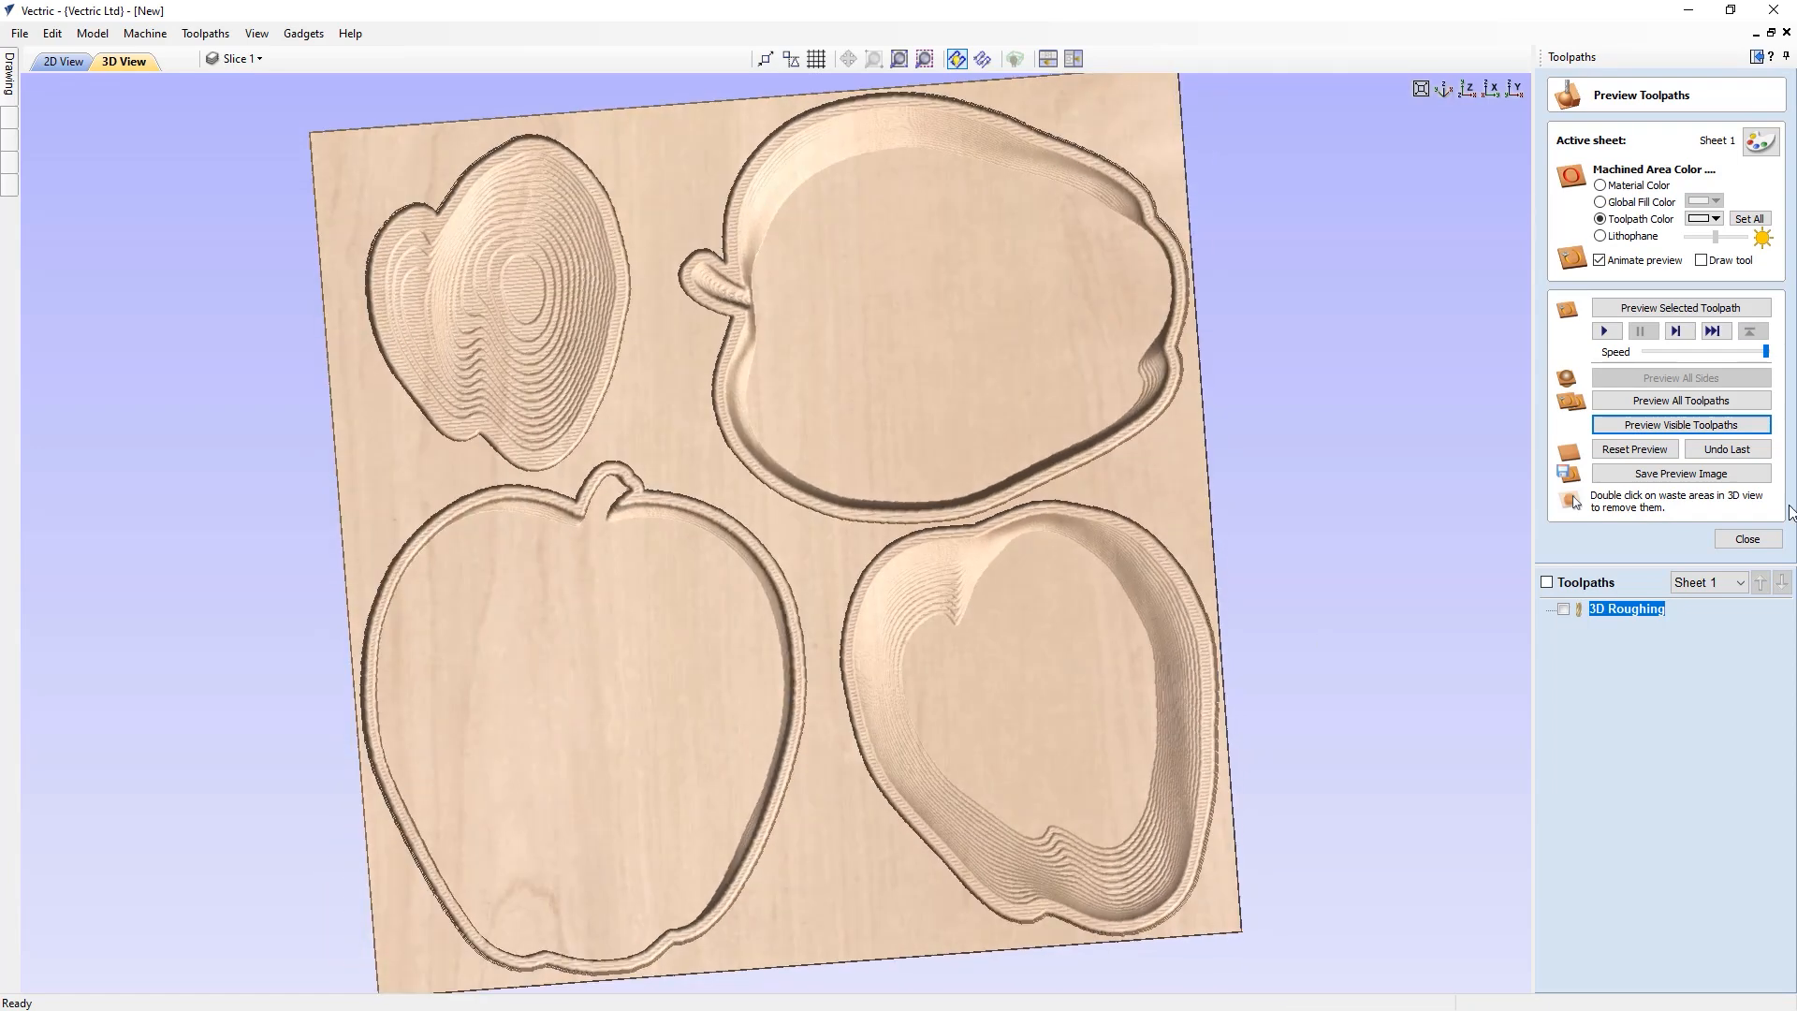
{"action": "left_click", "coordinate": [1749, 540]}
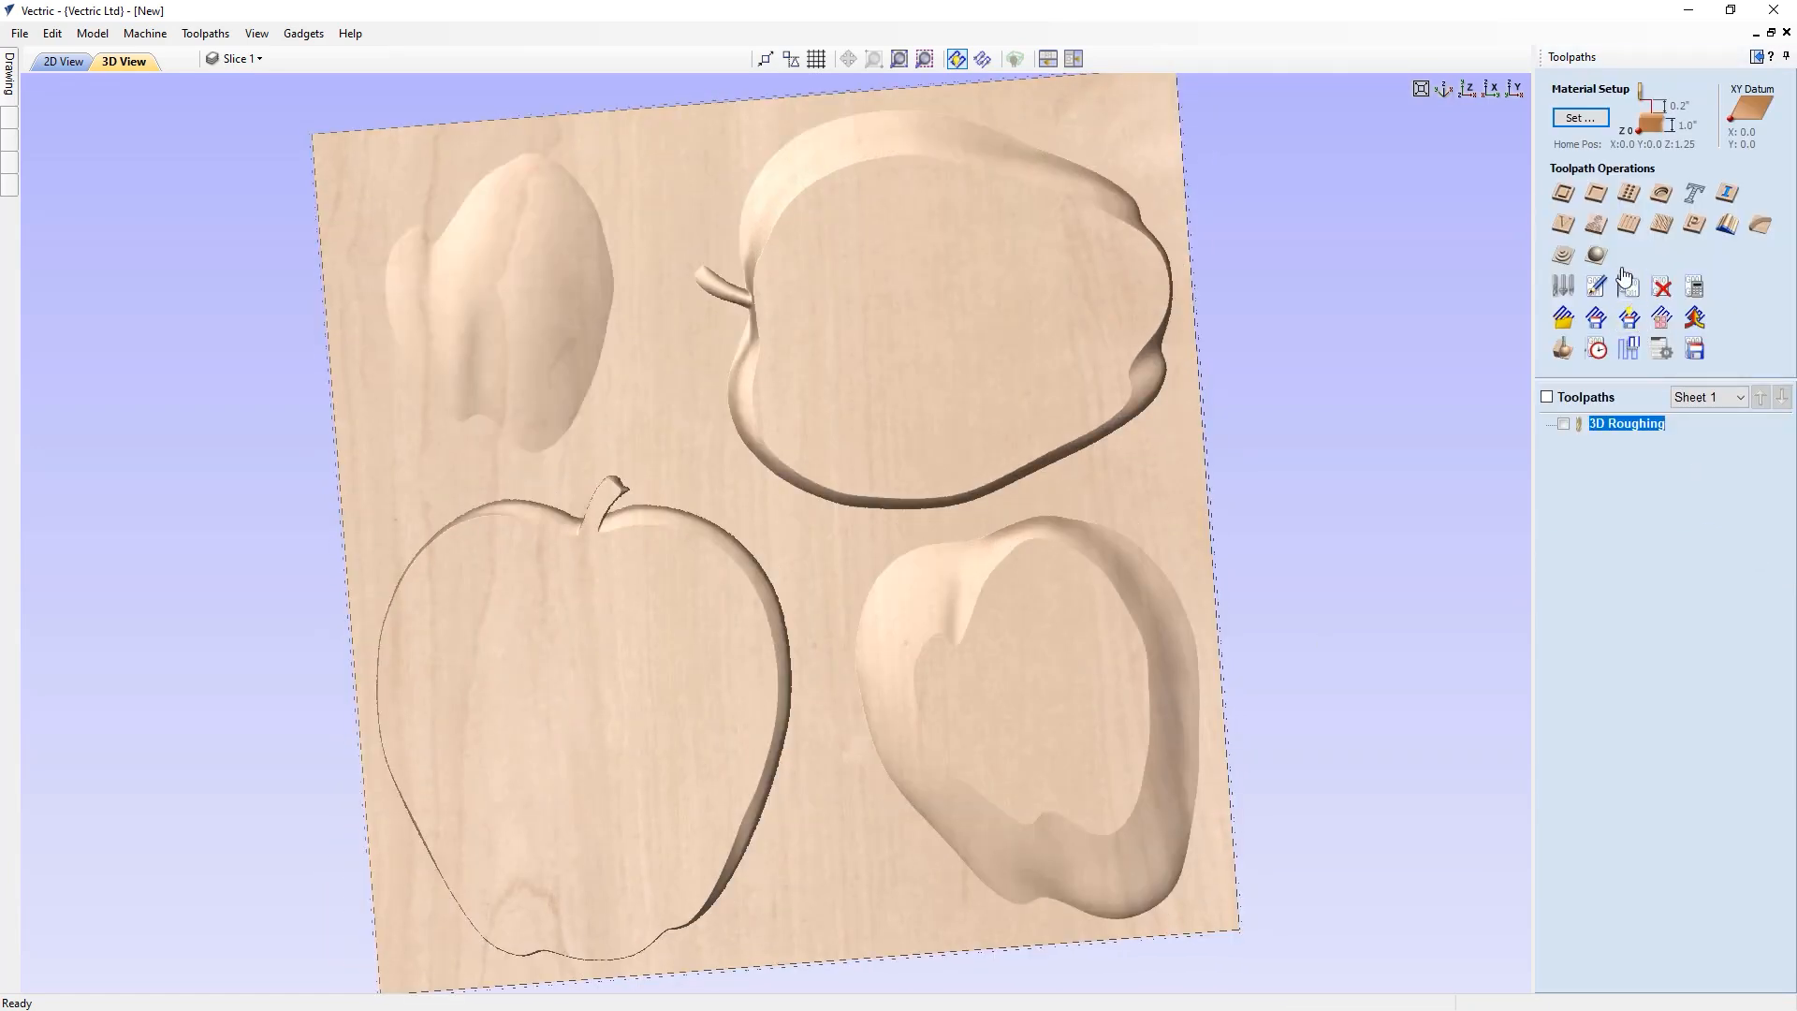
Start a finish machining toolpath and replace its tool with the Ball Nose (1/2")
{"action": "left_click", "coordinate": [1598, 257]}
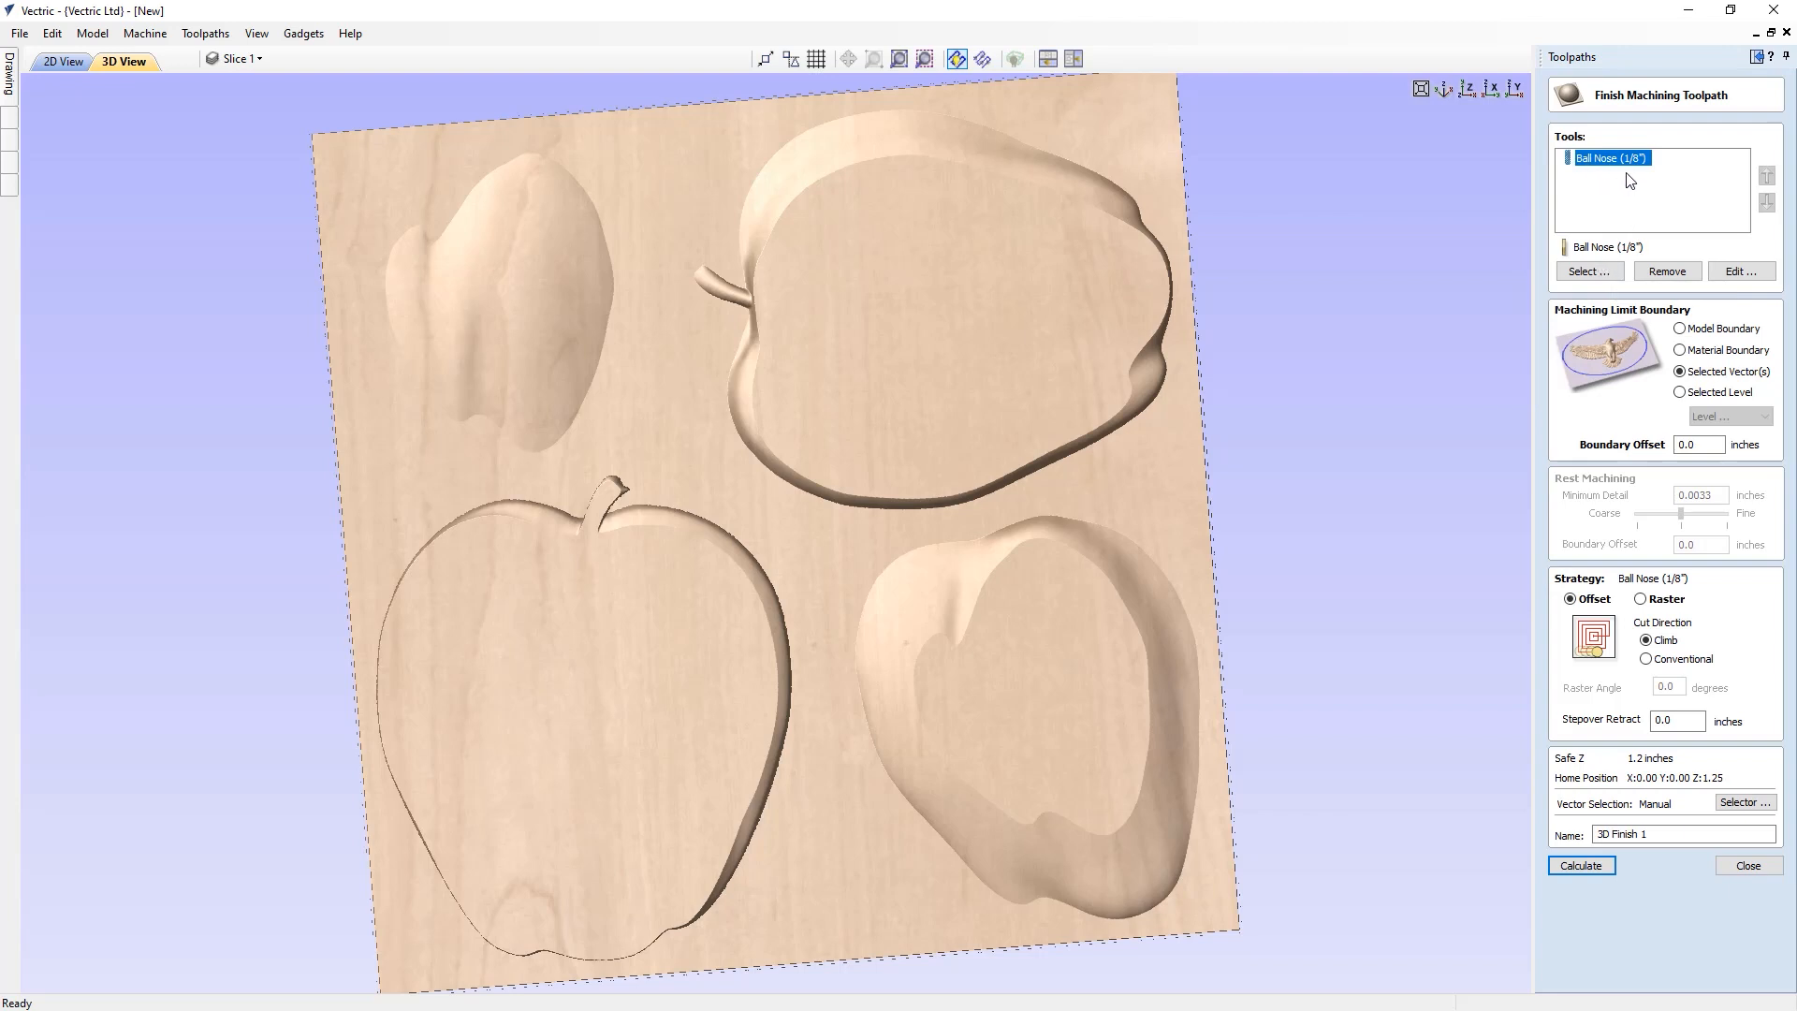
{"action": "left_click", "coordinate": [1676, 272]}
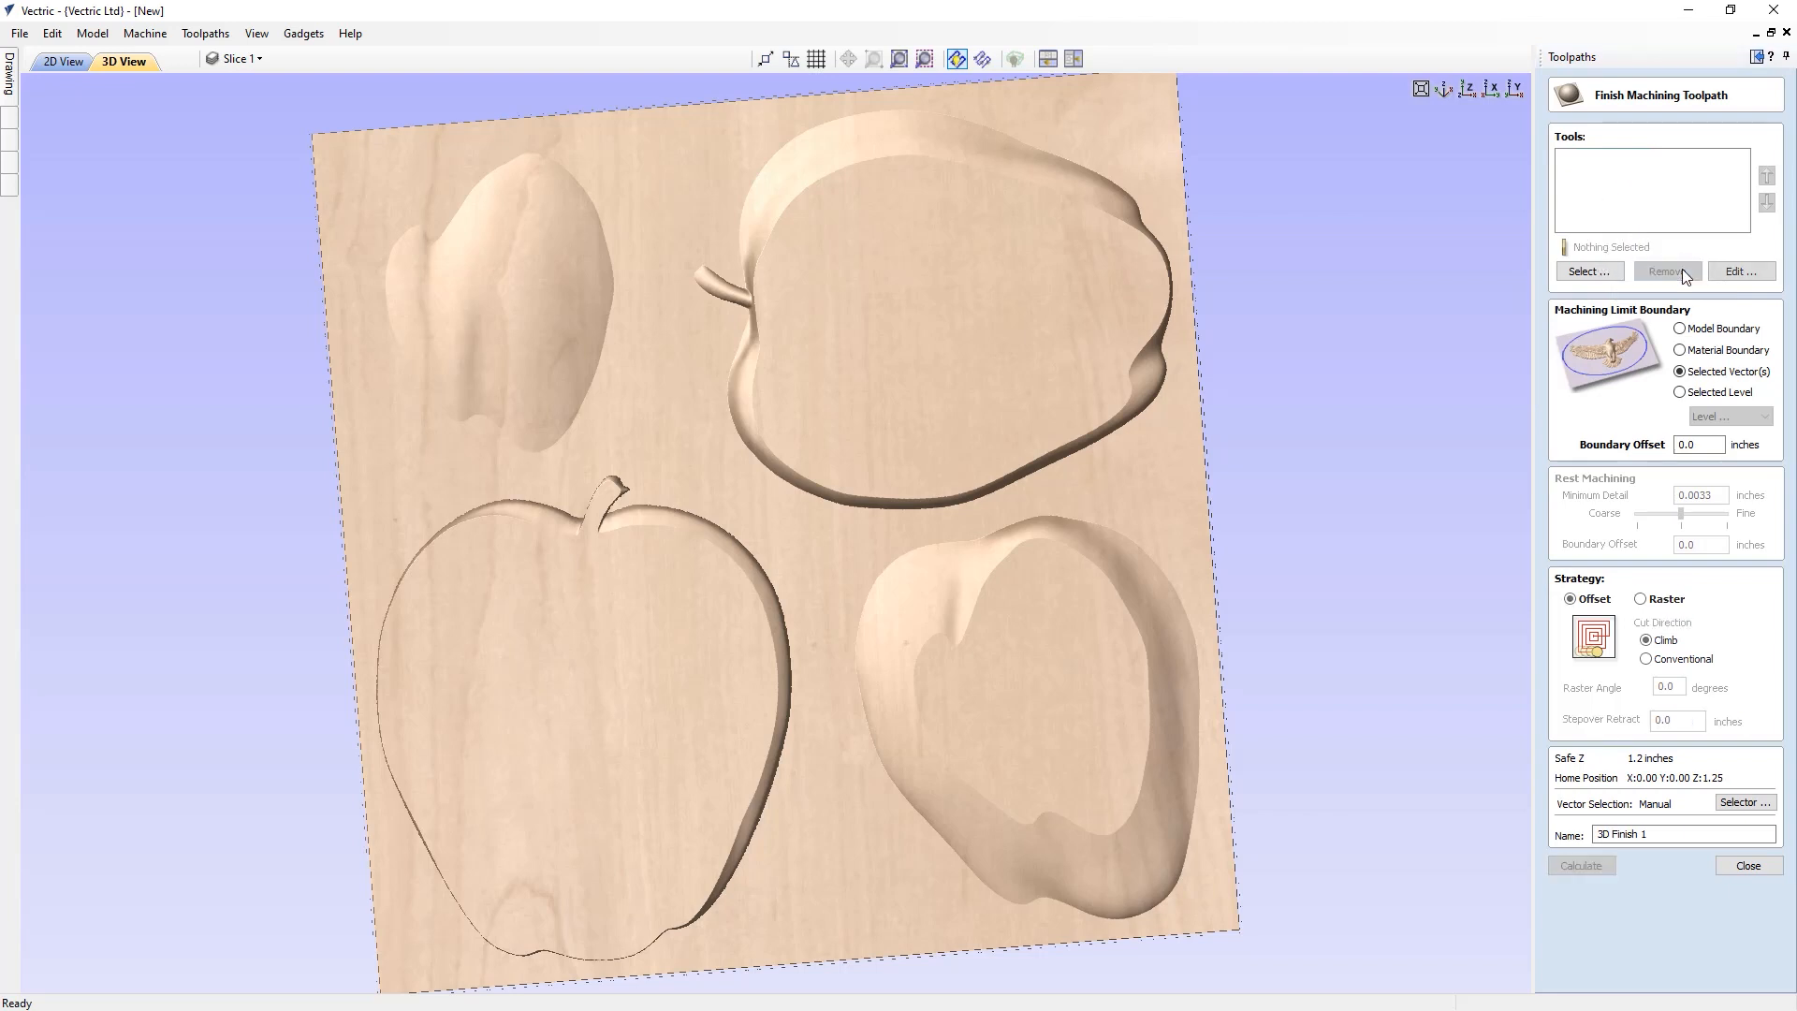
{"action": "left_click", "coordinate": [1589, 271]}
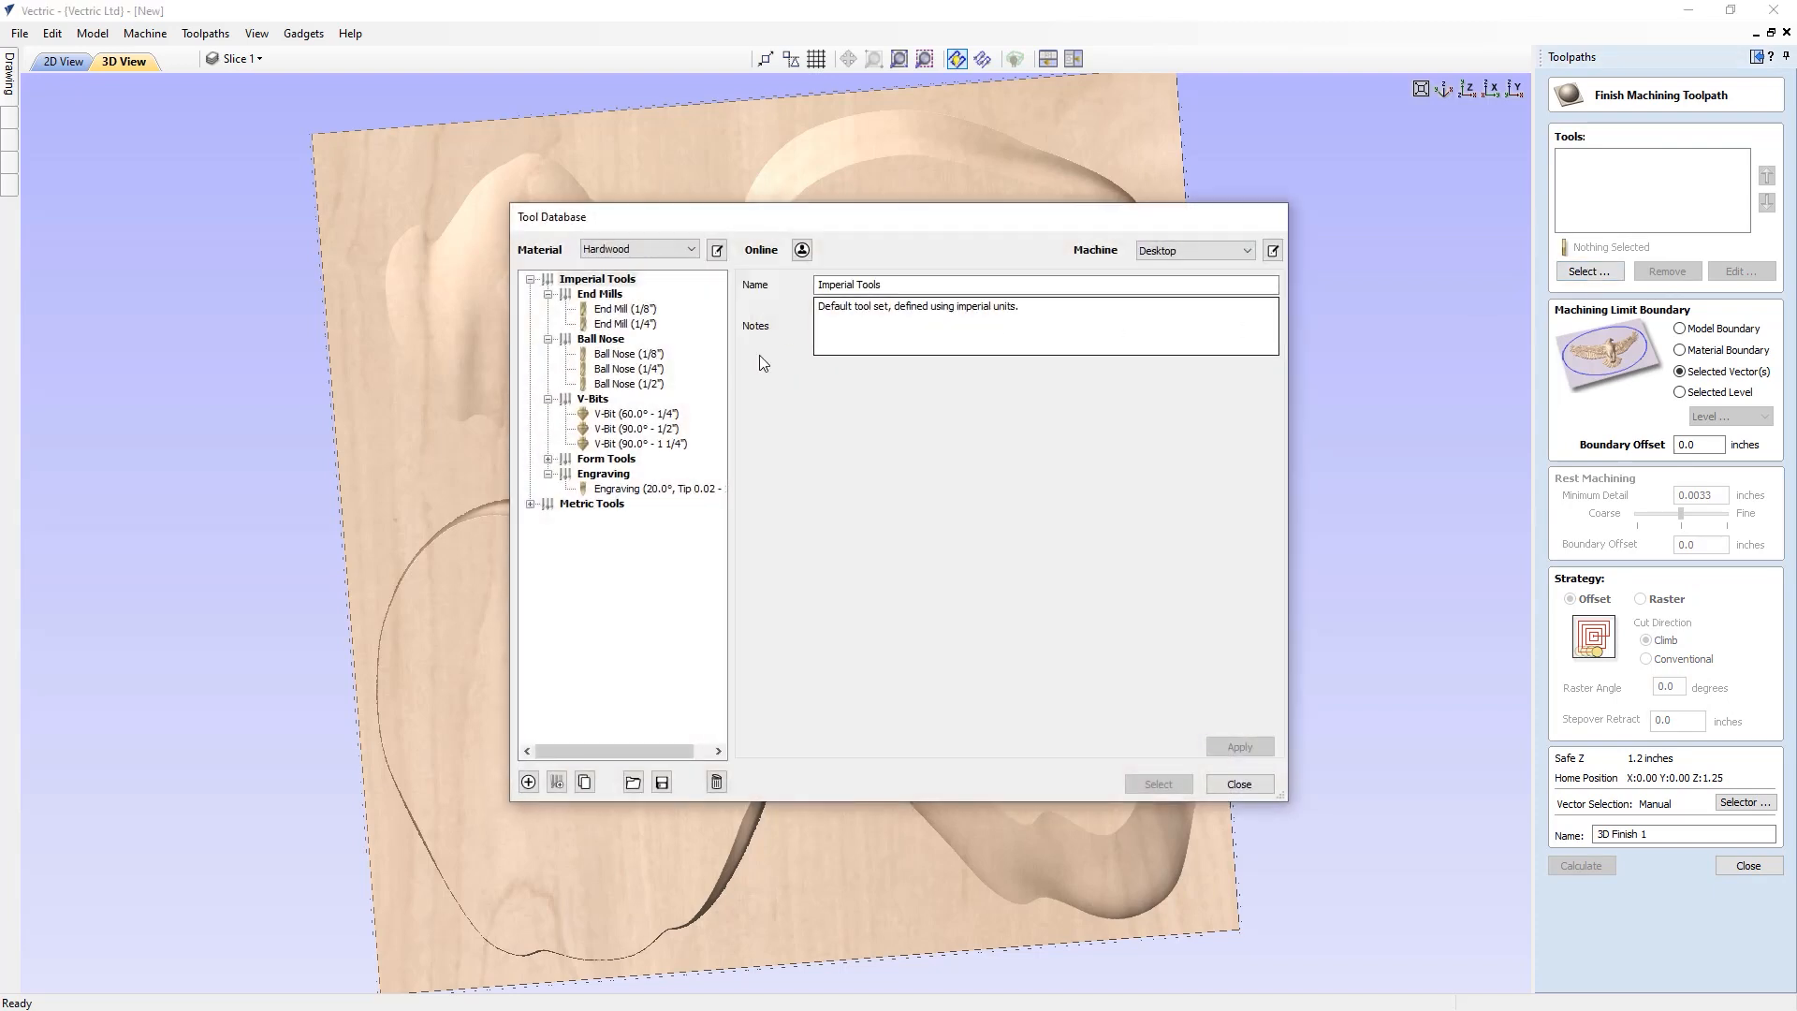
{"action": "left_click", "coordinate": [626, 385]}
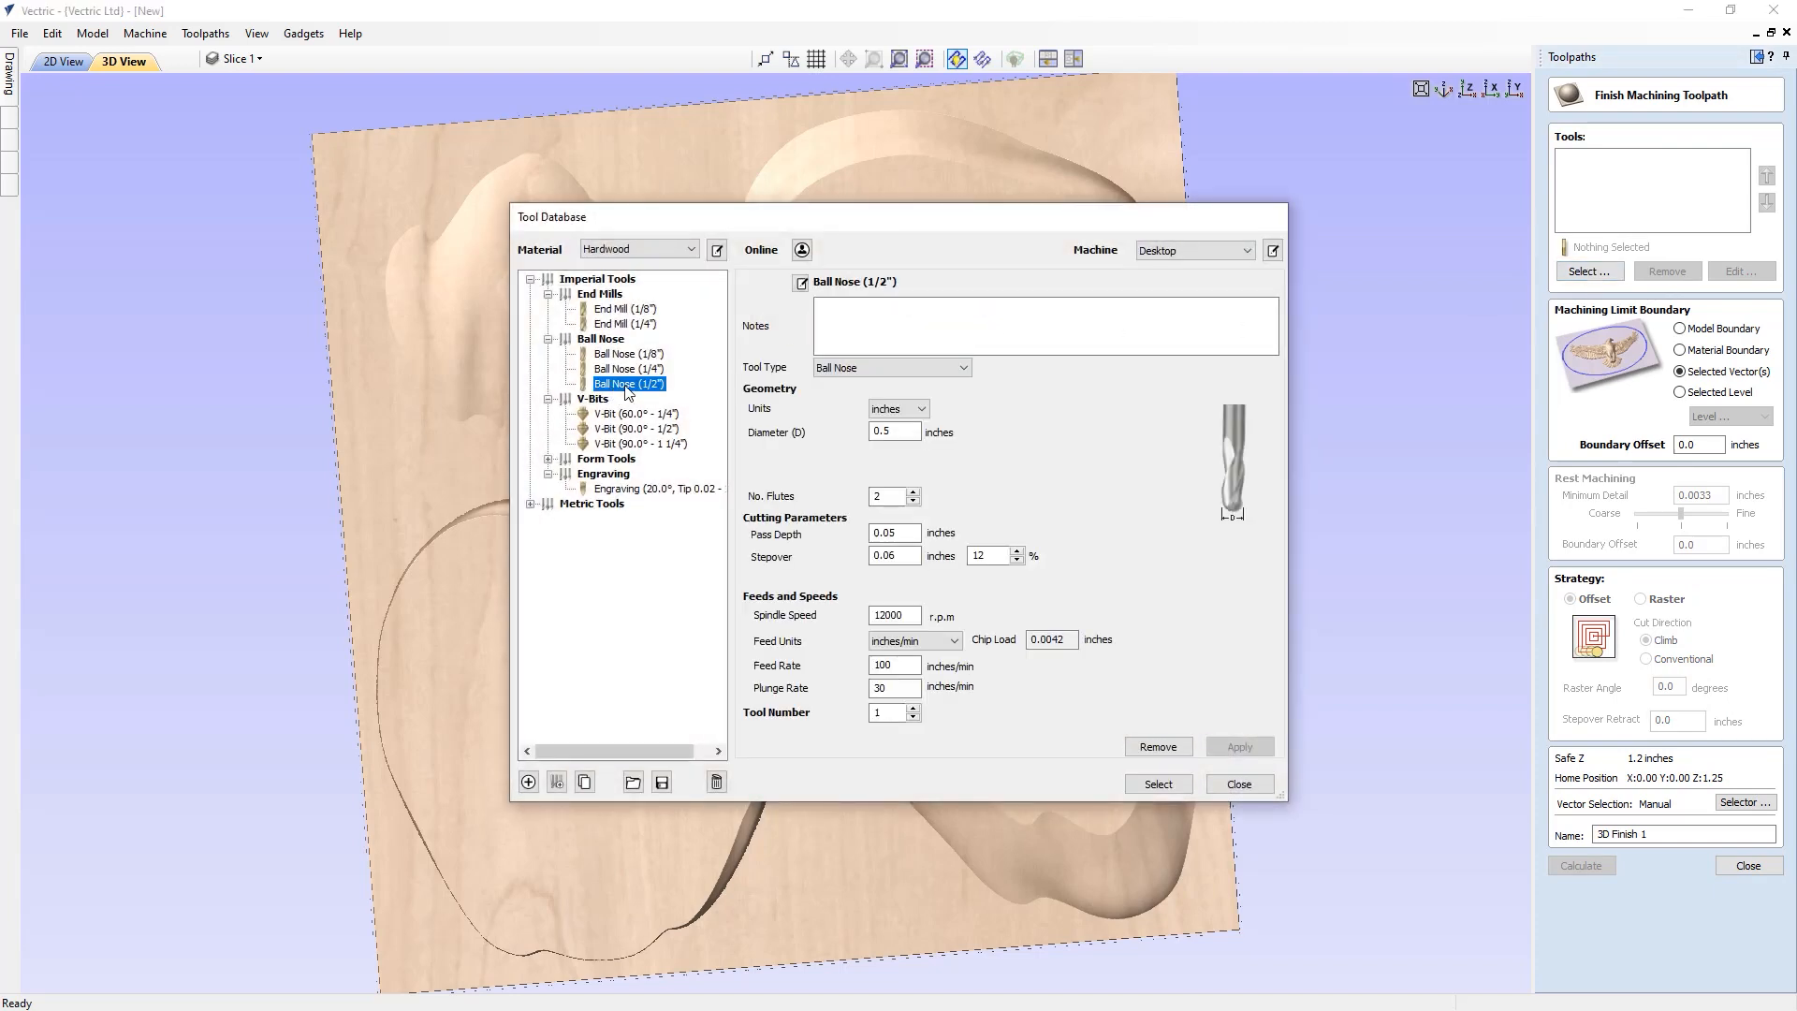
{"action": "left_click", "coordinate": [1158, 783]}
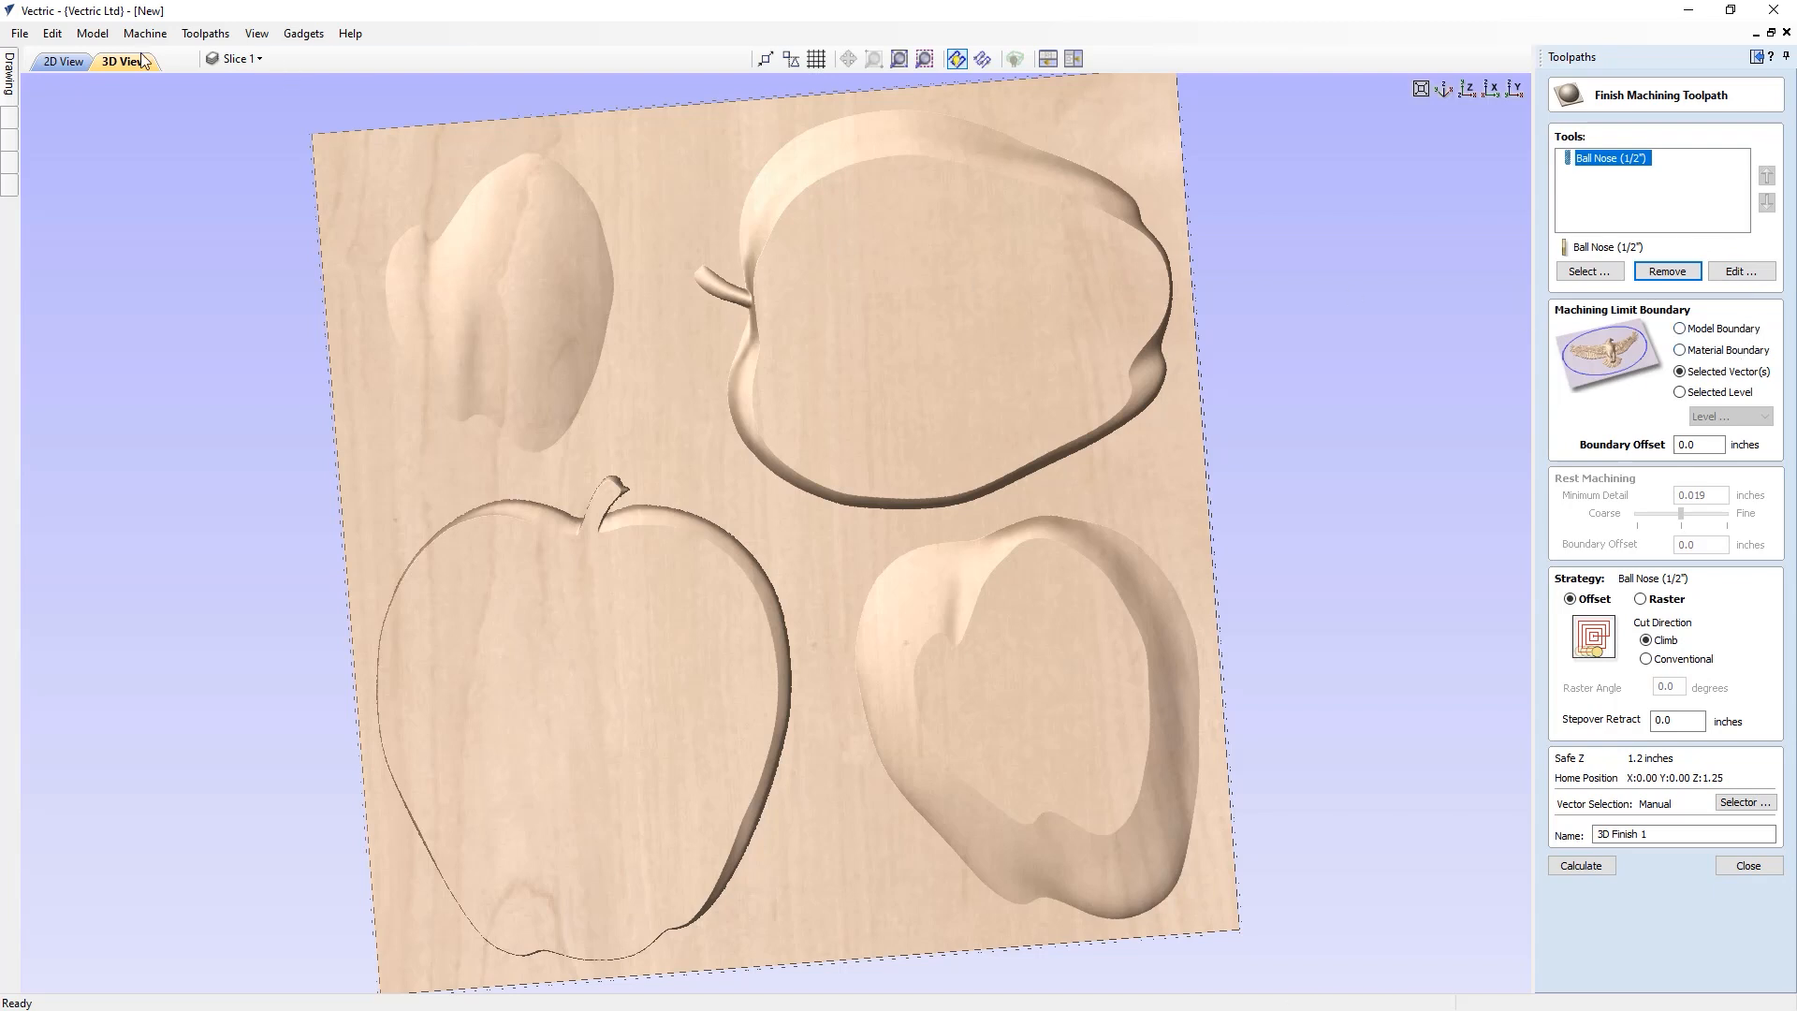
Check the selected outlines in 2D view, name the toolpath 3D Finish and calculate it
{"action": "left_click", "coordinate": [33, 62]}
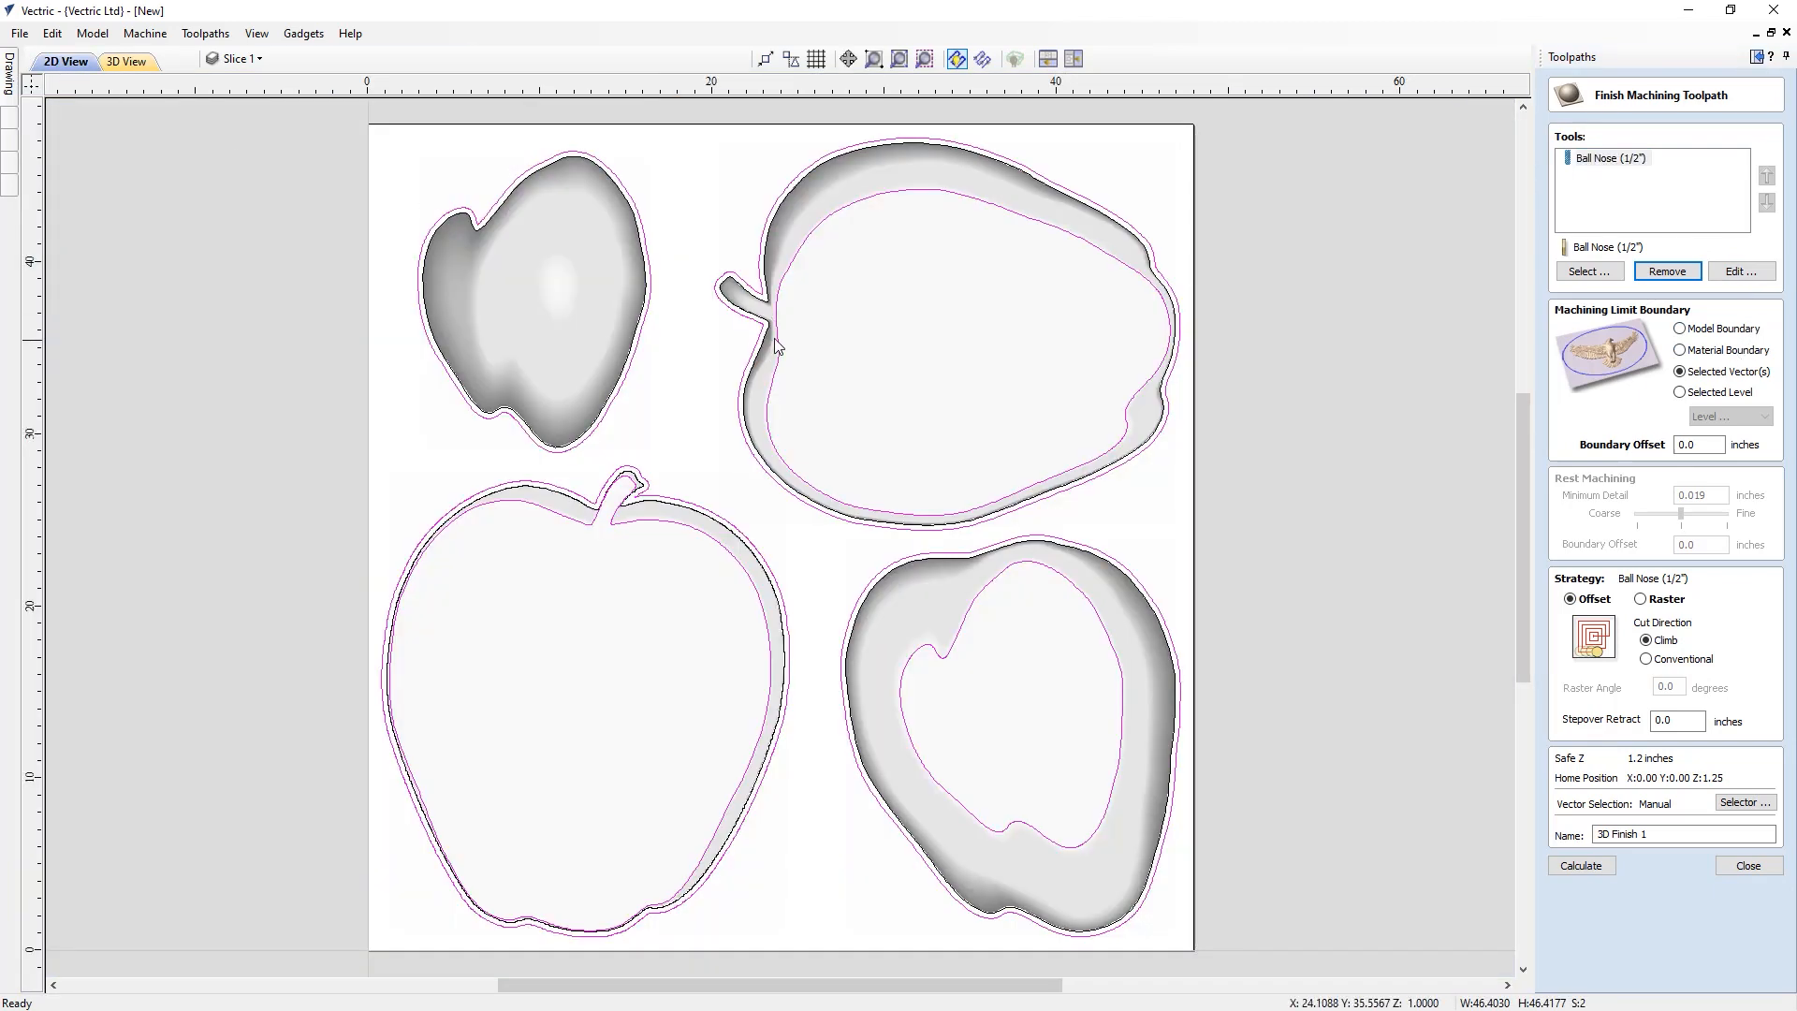
{"action": "left_click", "coordinate": [138, 64]}
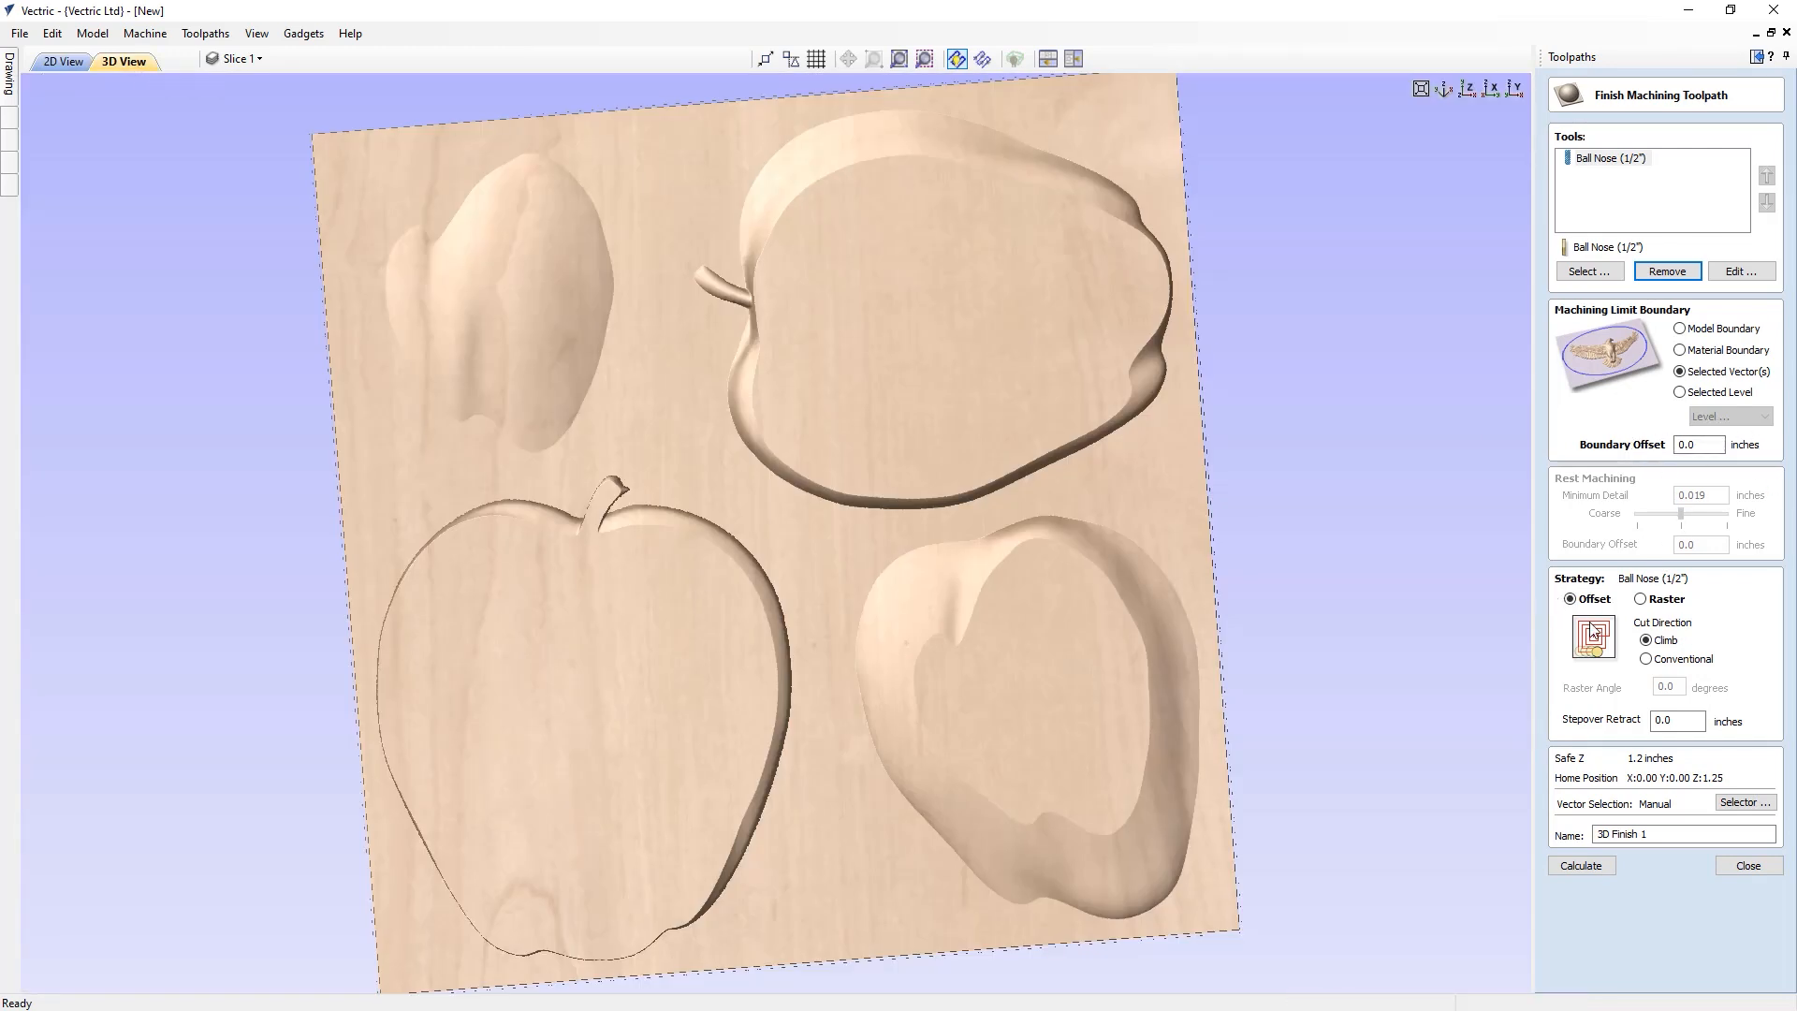
{"action": "left_click", "coordinate": [1643, 833]}
{"action": "left_click", "coordinate": [1581, 866]}
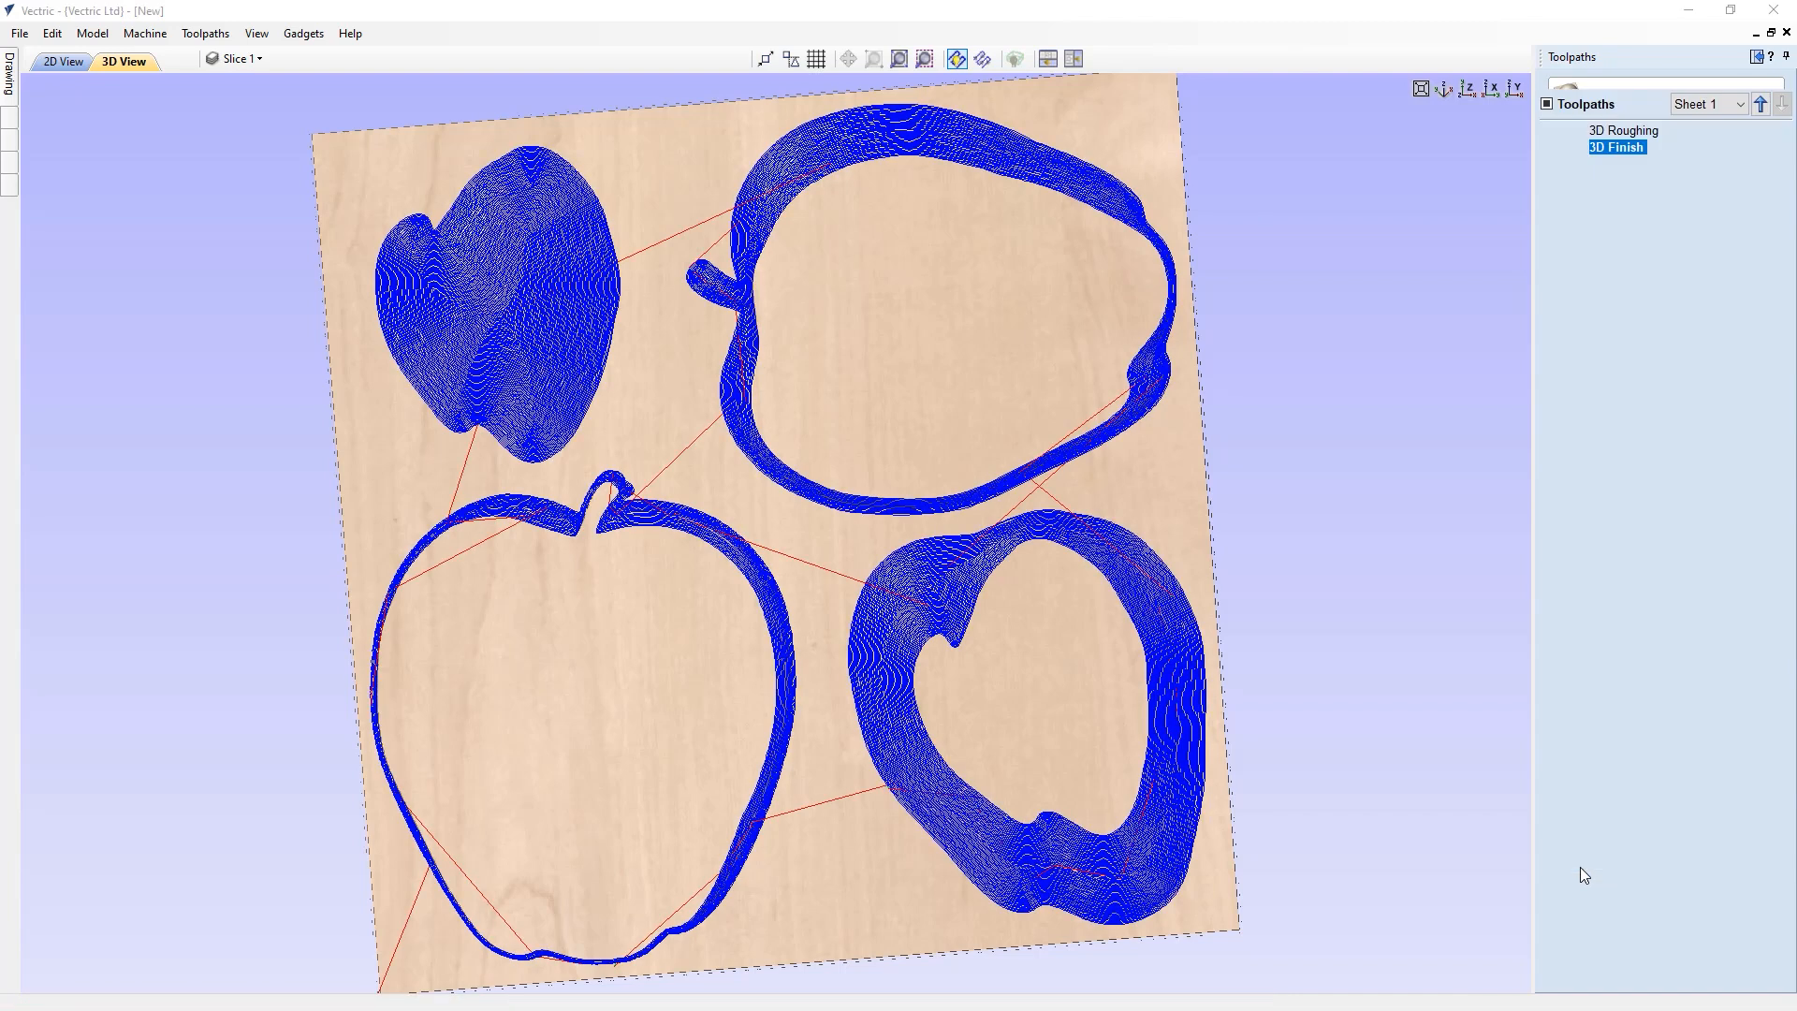
Preview the visible finishing toolpath in the 3D view and close the preview
{"action": "left_click", "coordinate": [1652, 425]}
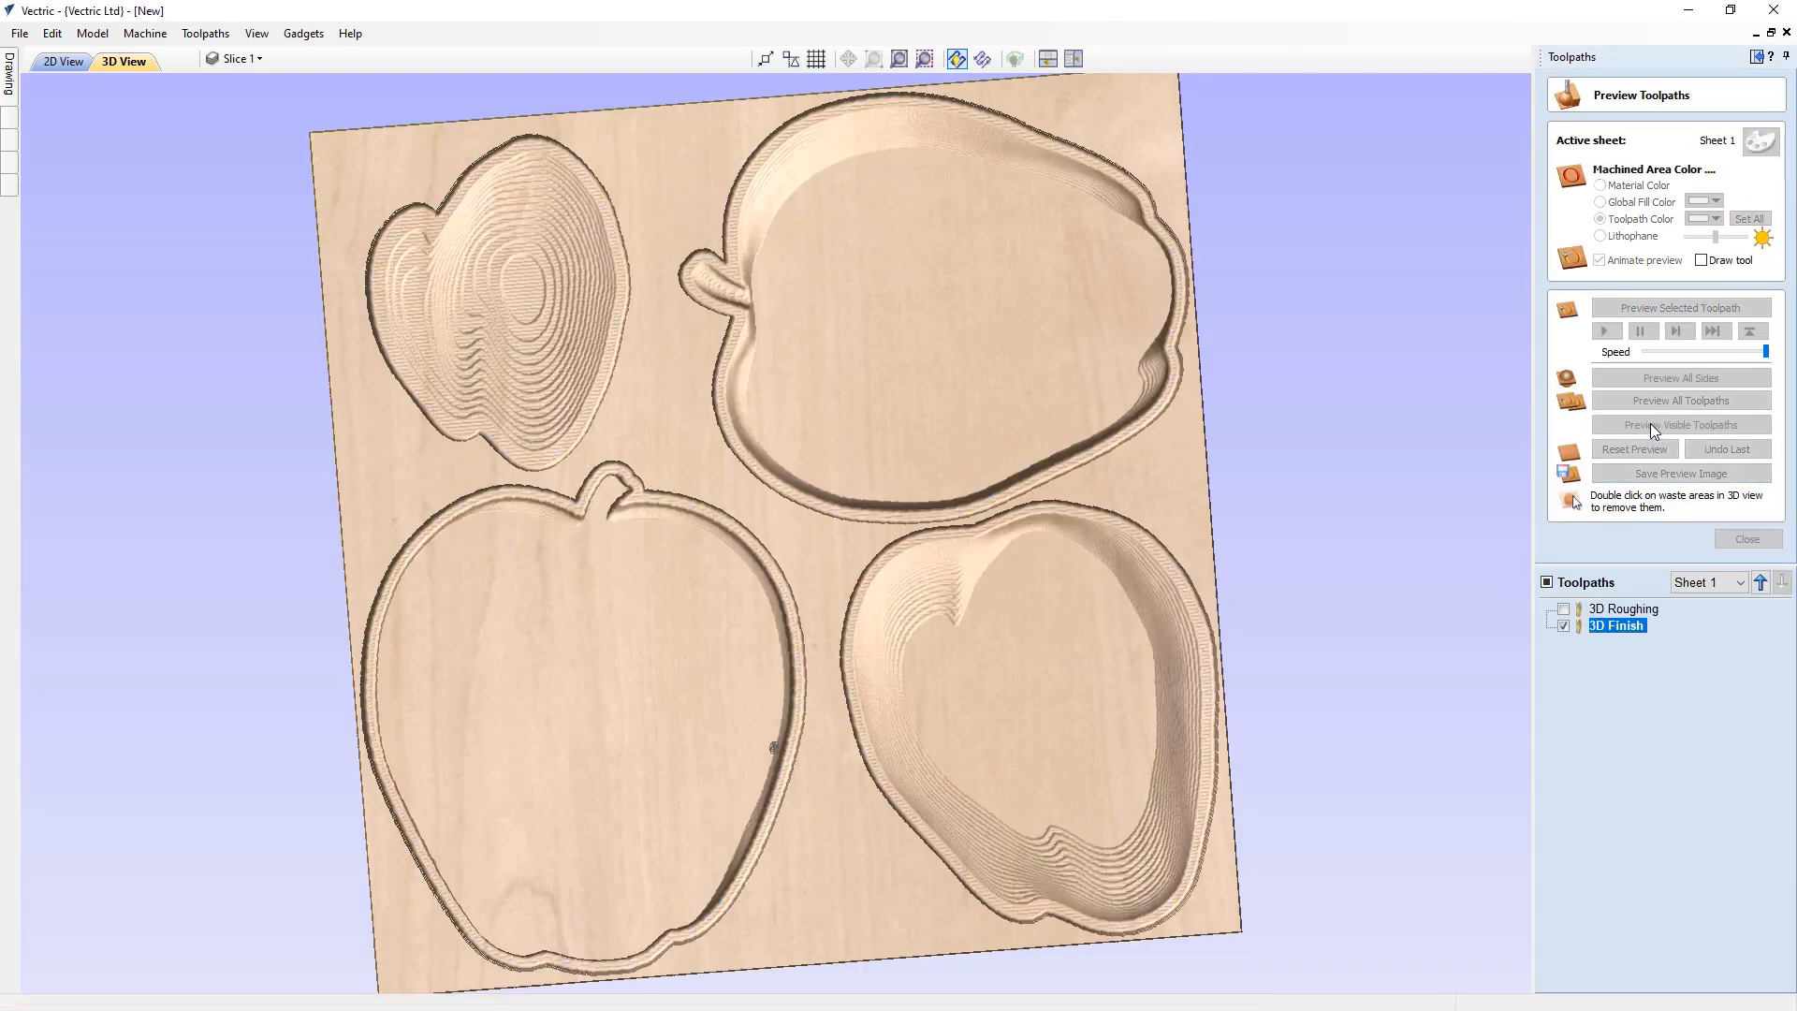
{"action": "left_click_drag", "start_coordinate": [874, 676], "coordinate": [840, 635]}
{"action": "left_click", "coordinate": [1734, 538]}
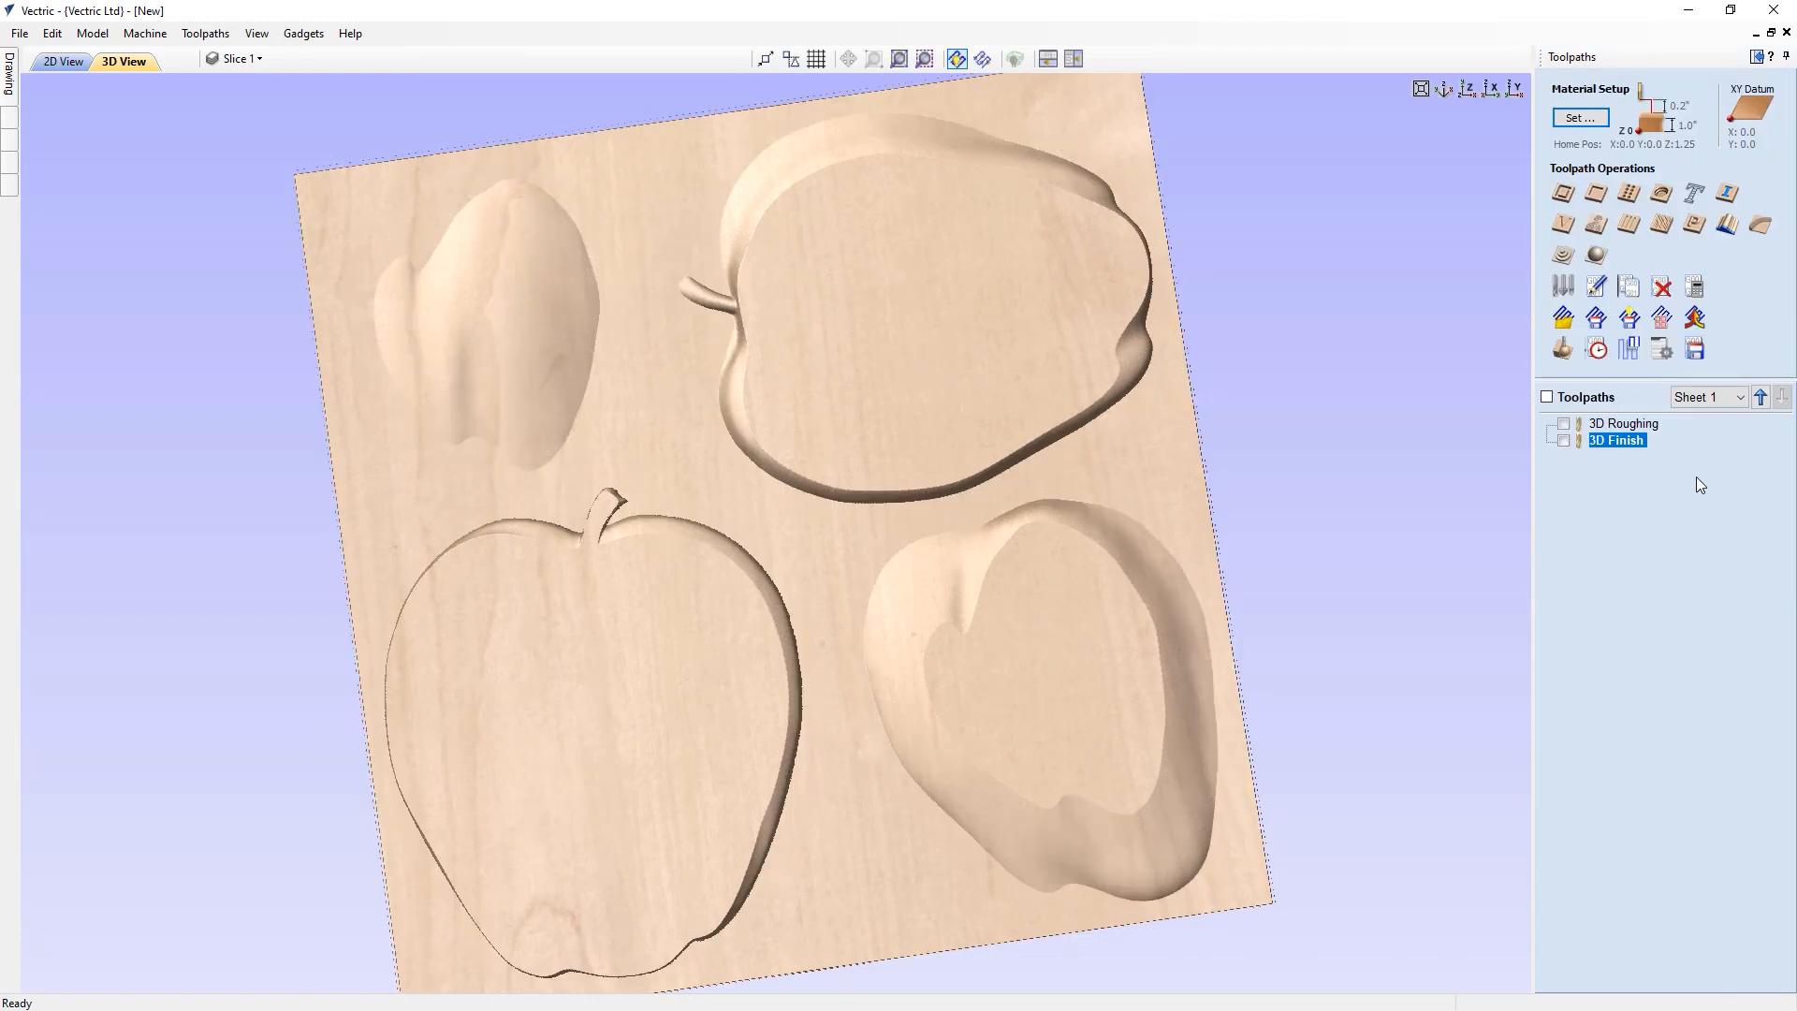
Start a 2D profile toolpath with a cut depth of 1 inch using the Ball Nose (1/2") tool
{"action": "left_click", "coordinate": [1563, 193]}
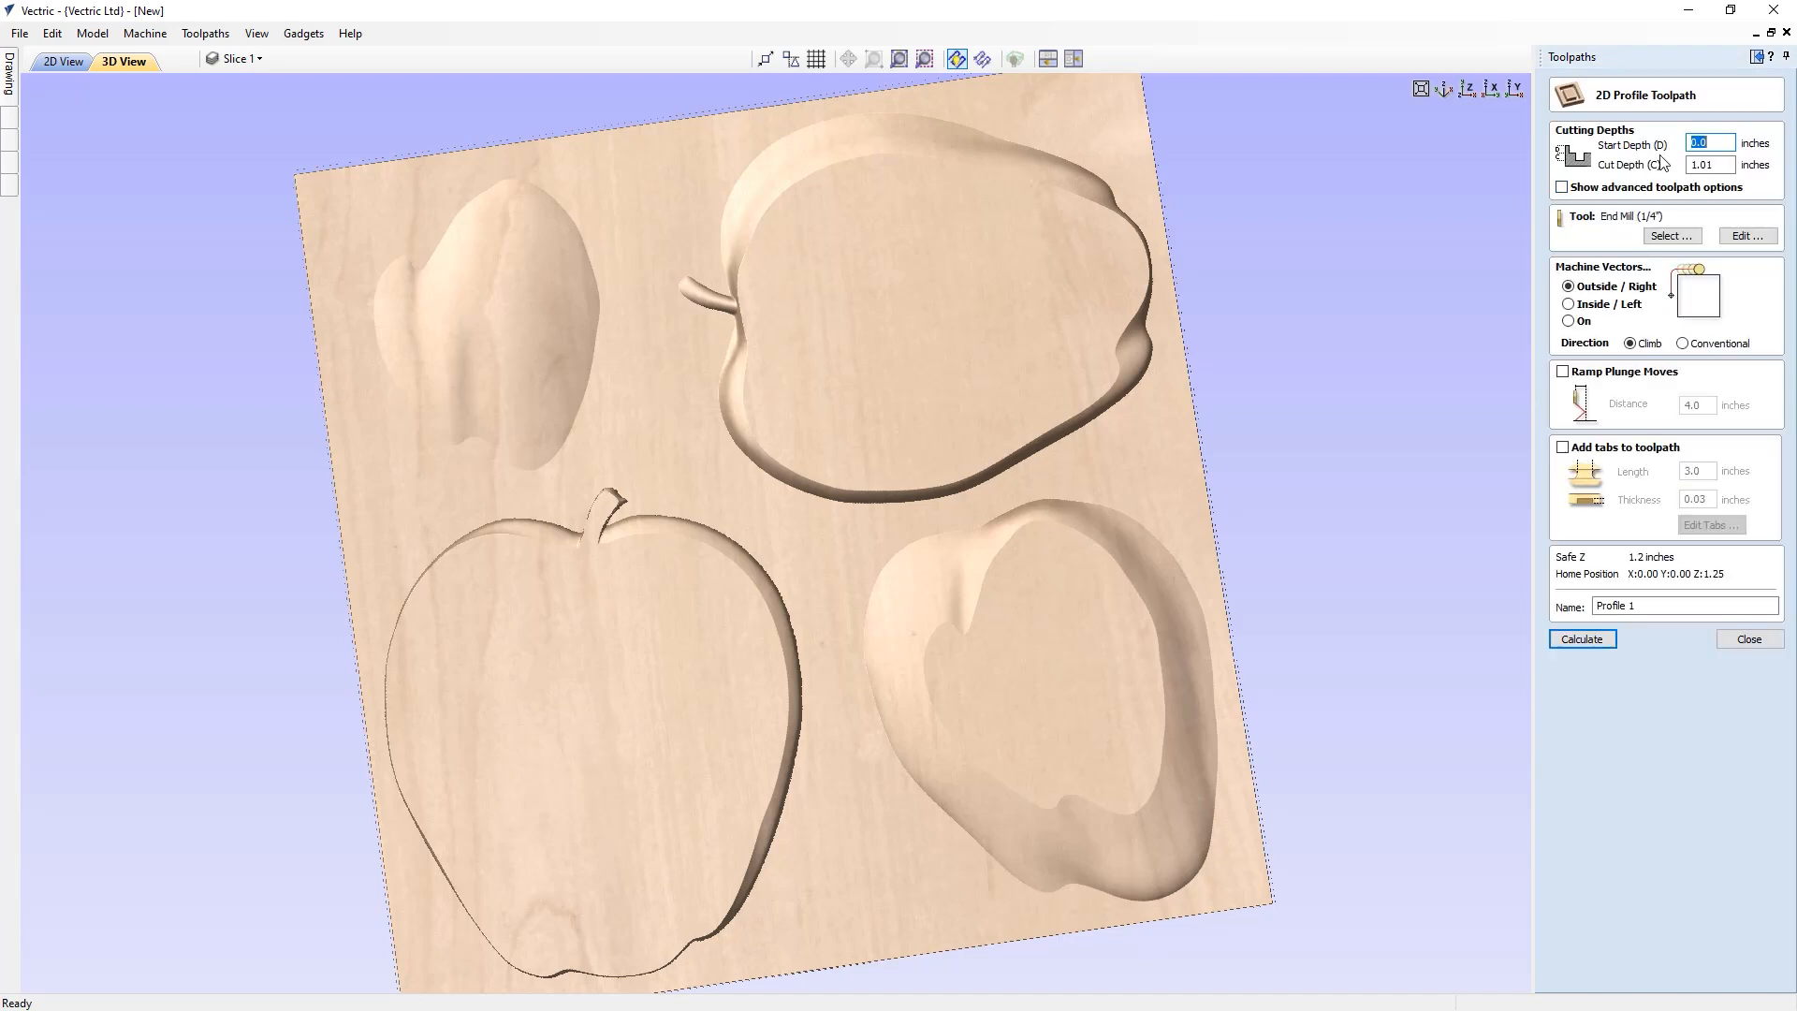
{"action": "key", "text": "Tab"}
{"action": "type", "text": "1"}
{"action": "left_click", "coordinate": [1672, 236]}
{"action": "left_click", "coordinate": [629, 385]}
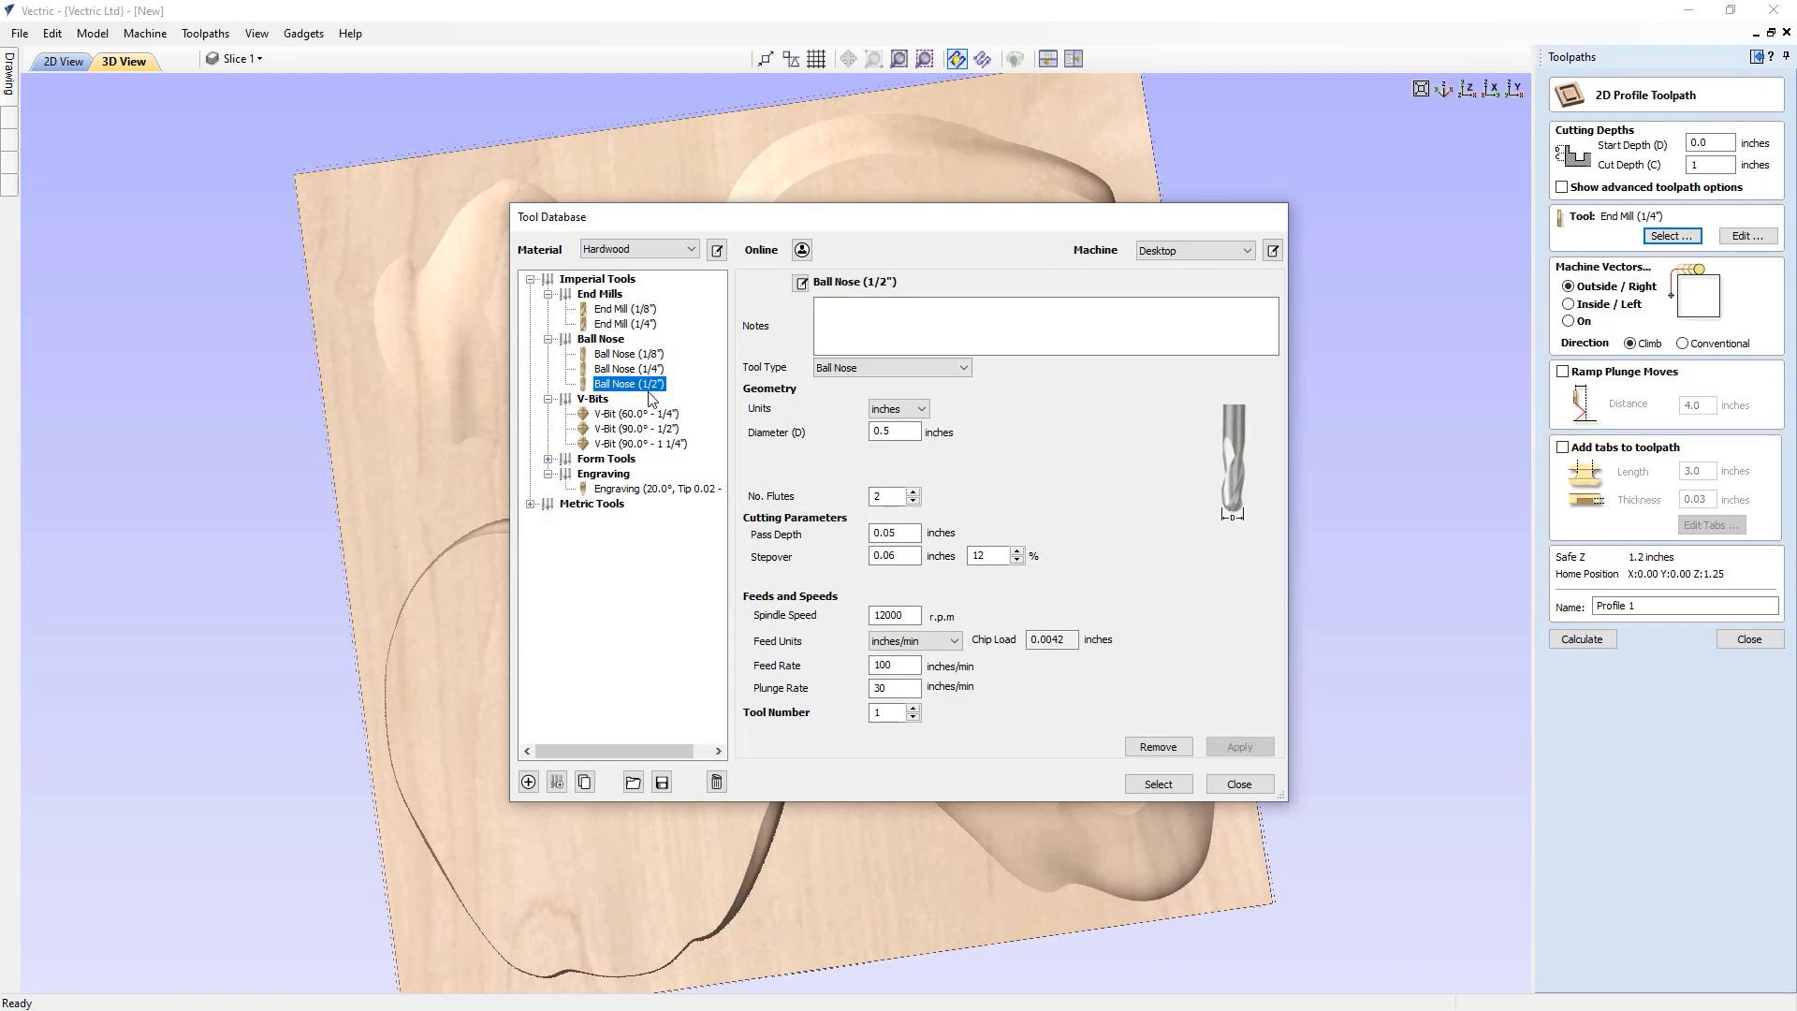
{"action": "left_click", "coordinate": [1159, 784]}
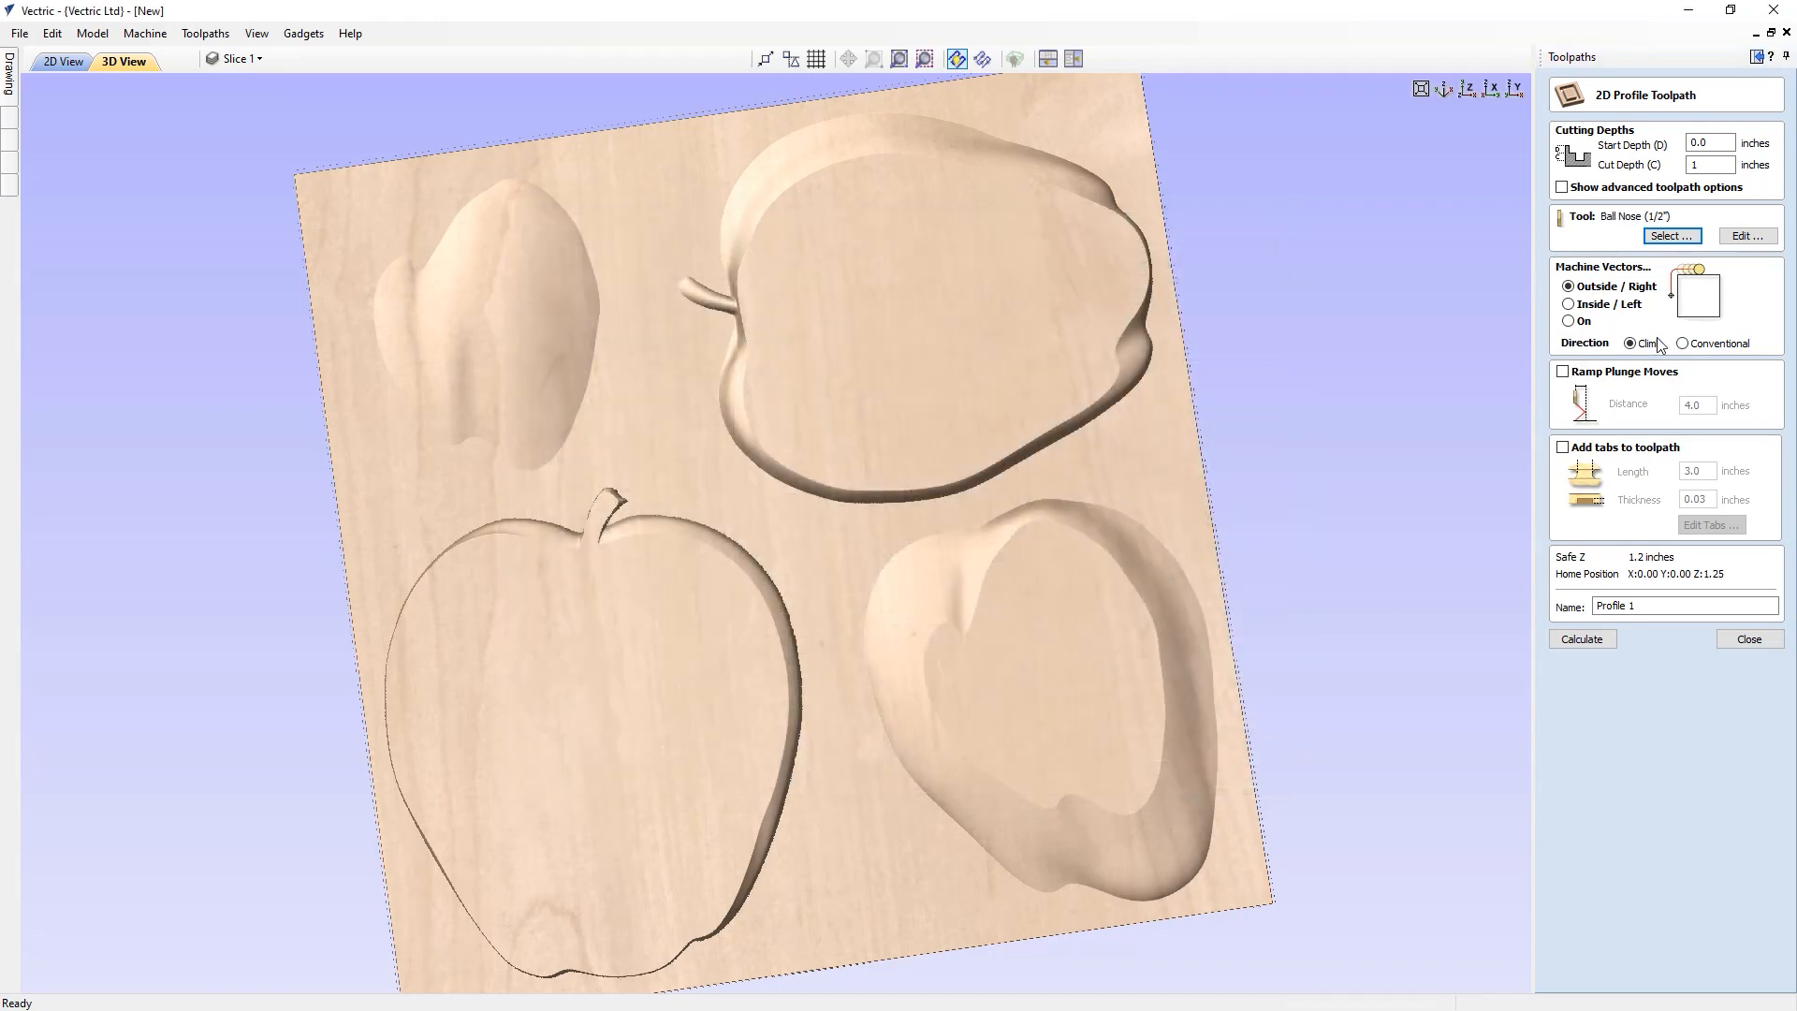
Select the outer outlines of the slices in 2D view and enable tabs for the profile toolpath
{"action": "left_click", "coordinate": [63, 61]}
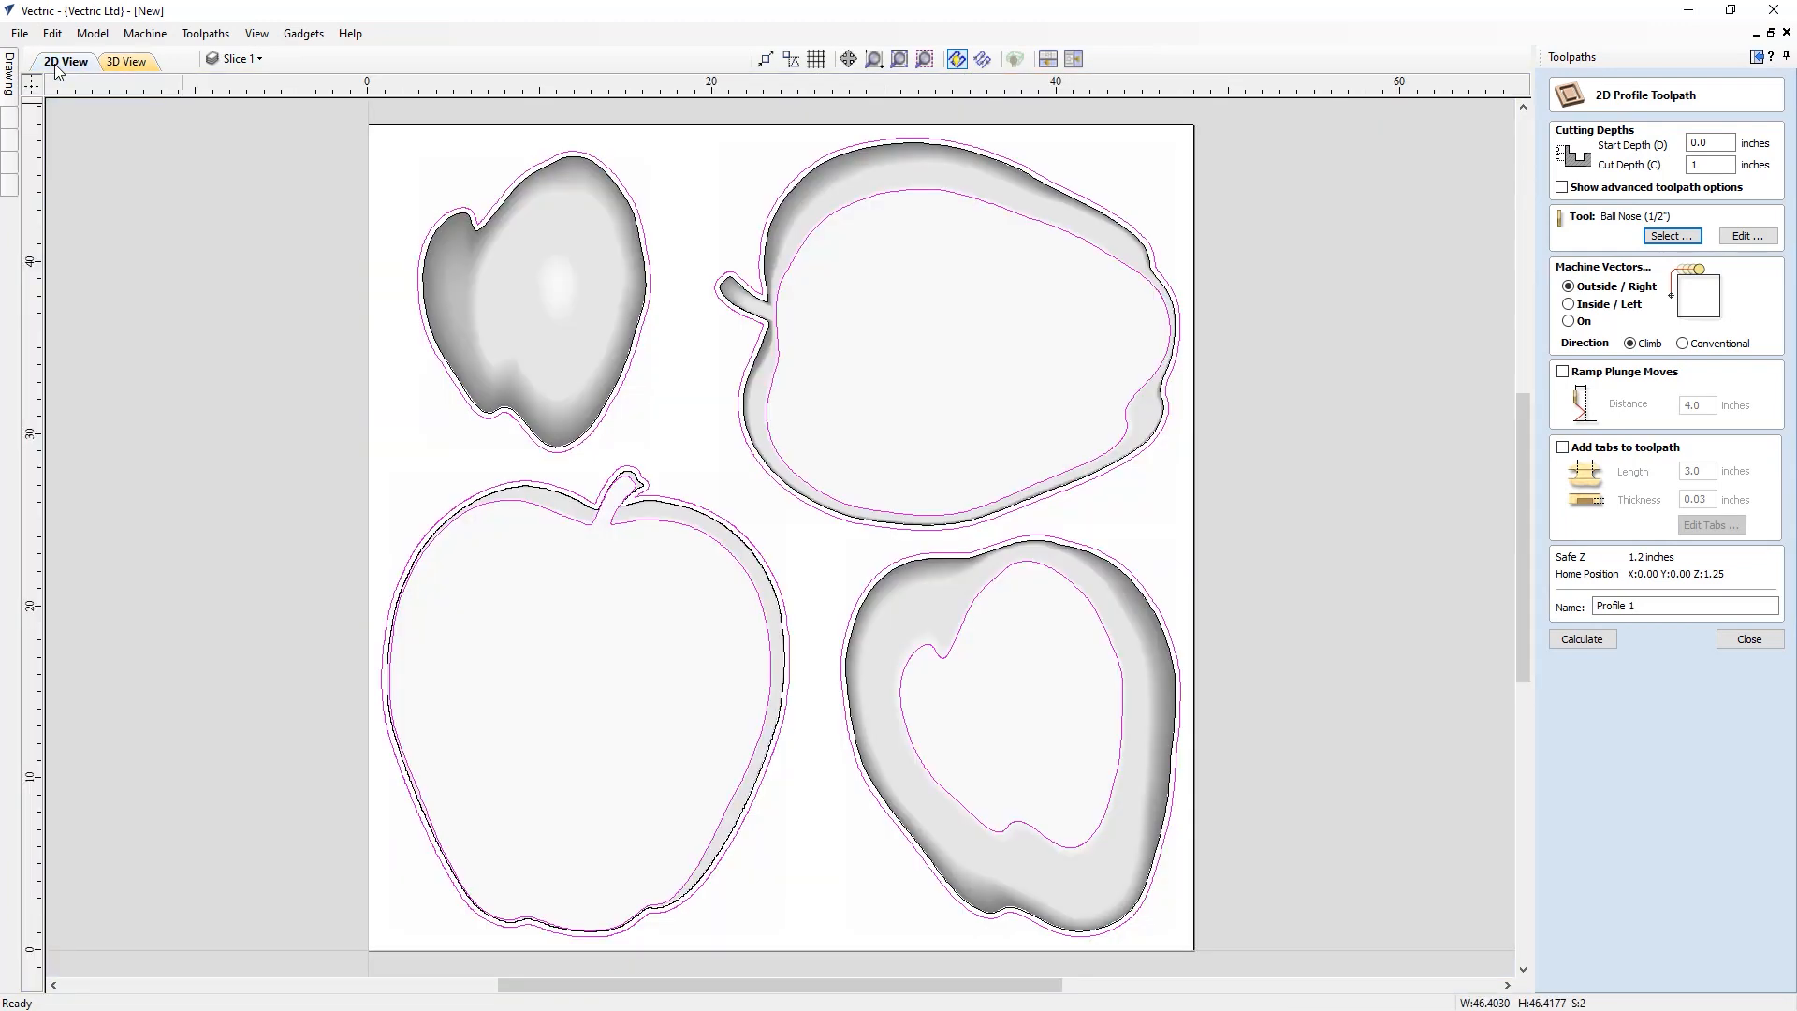
{"action": "left_click", "coordinate": [773, 249]}
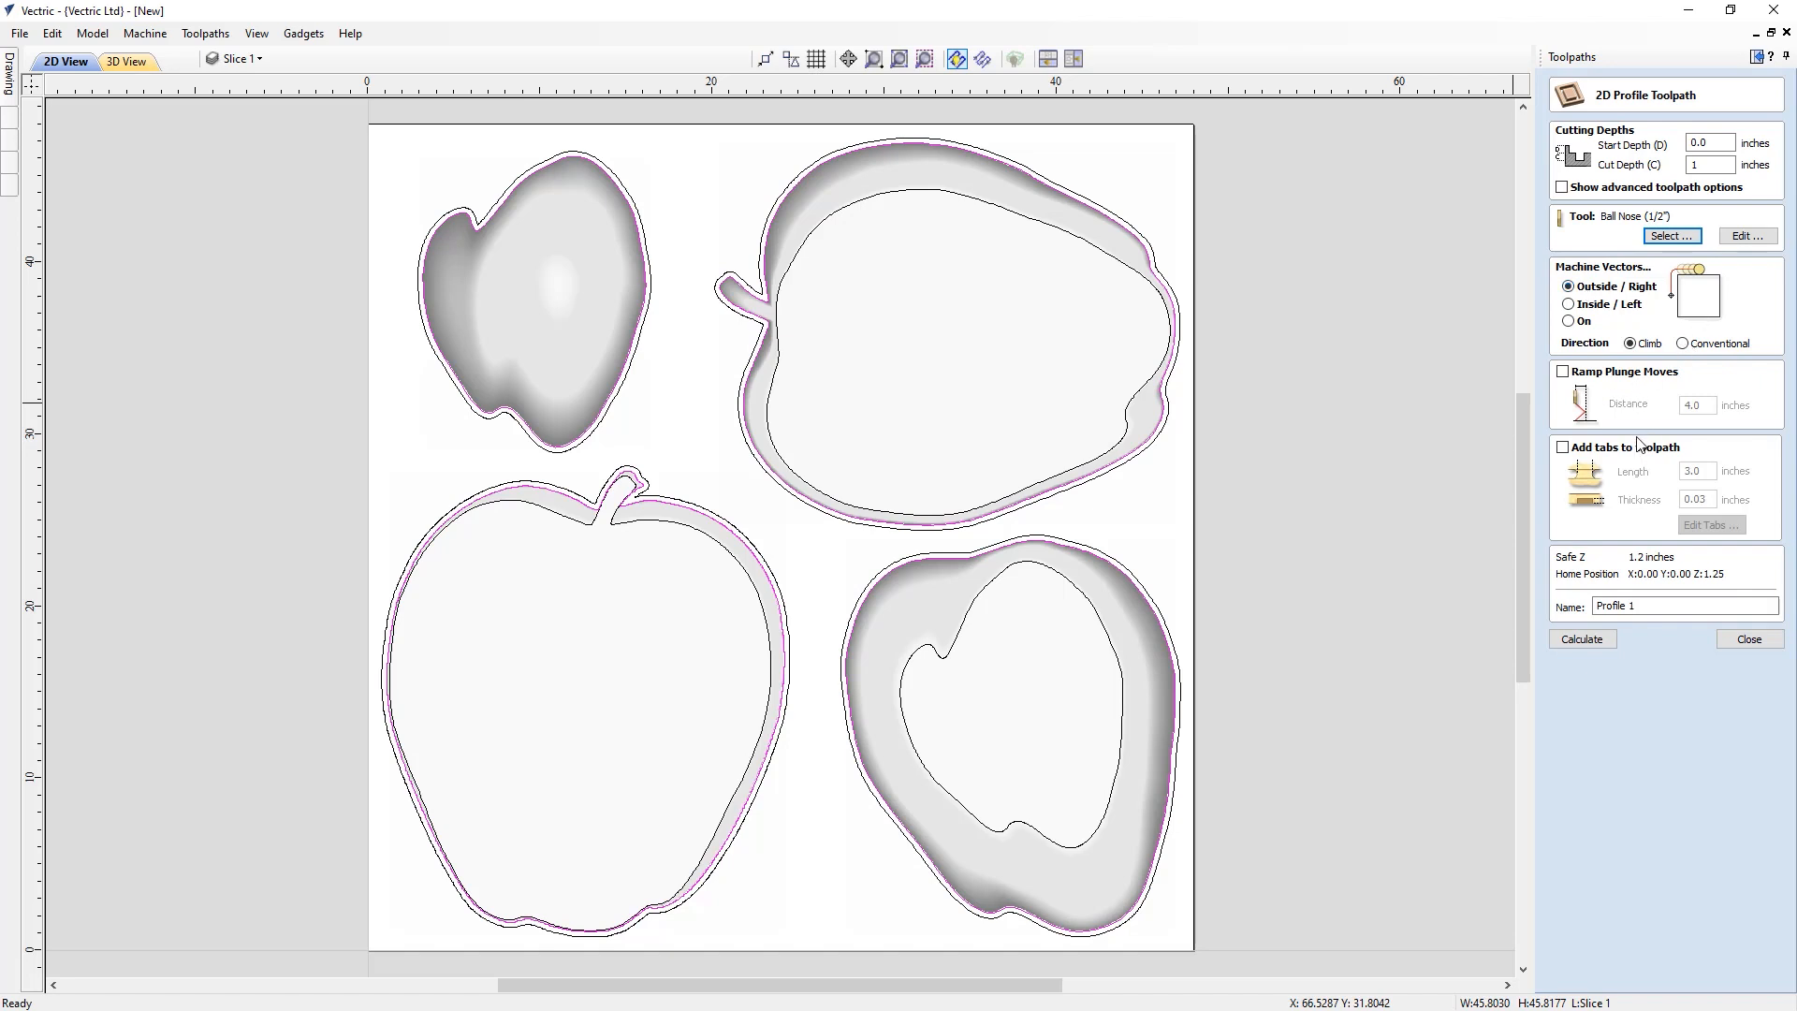
{"action": "left_click", "coordinate": [1562, 448]}
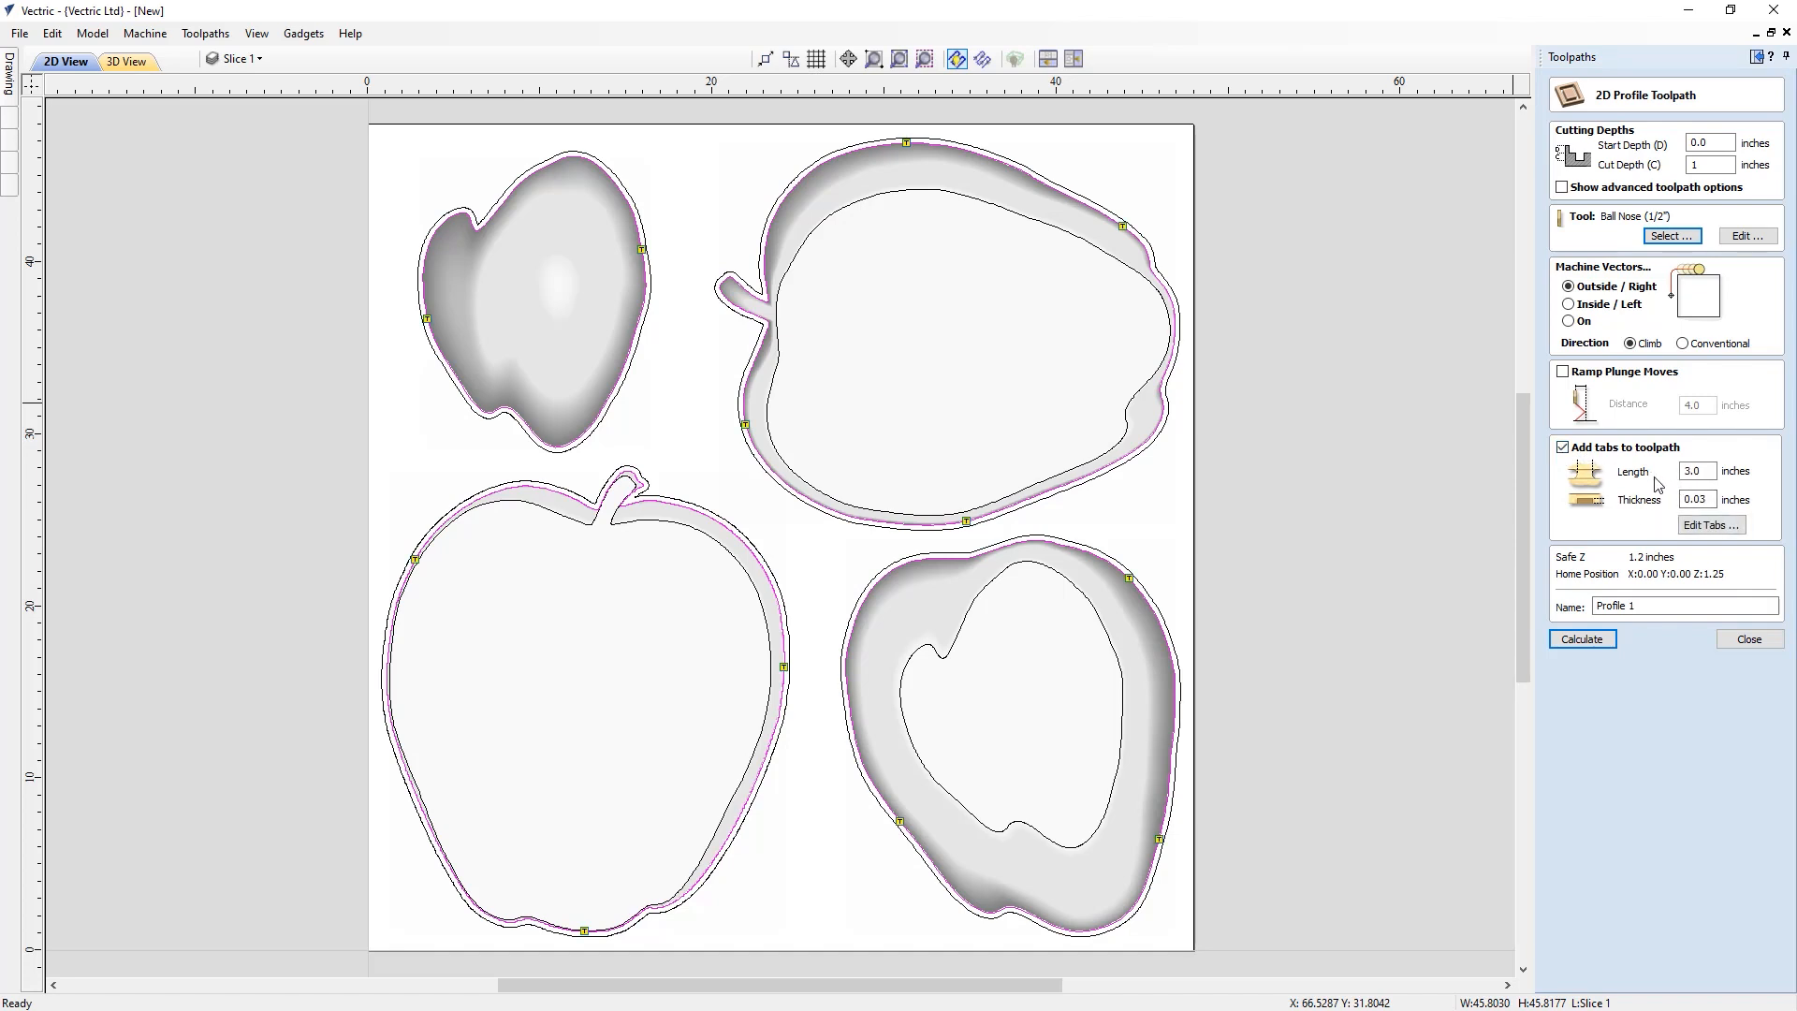
Edit the tabs, moving one on the lower-left apple outline to its left side, and close the tab editor
{"action": "left_click", "coordinate": [1706, 526]}
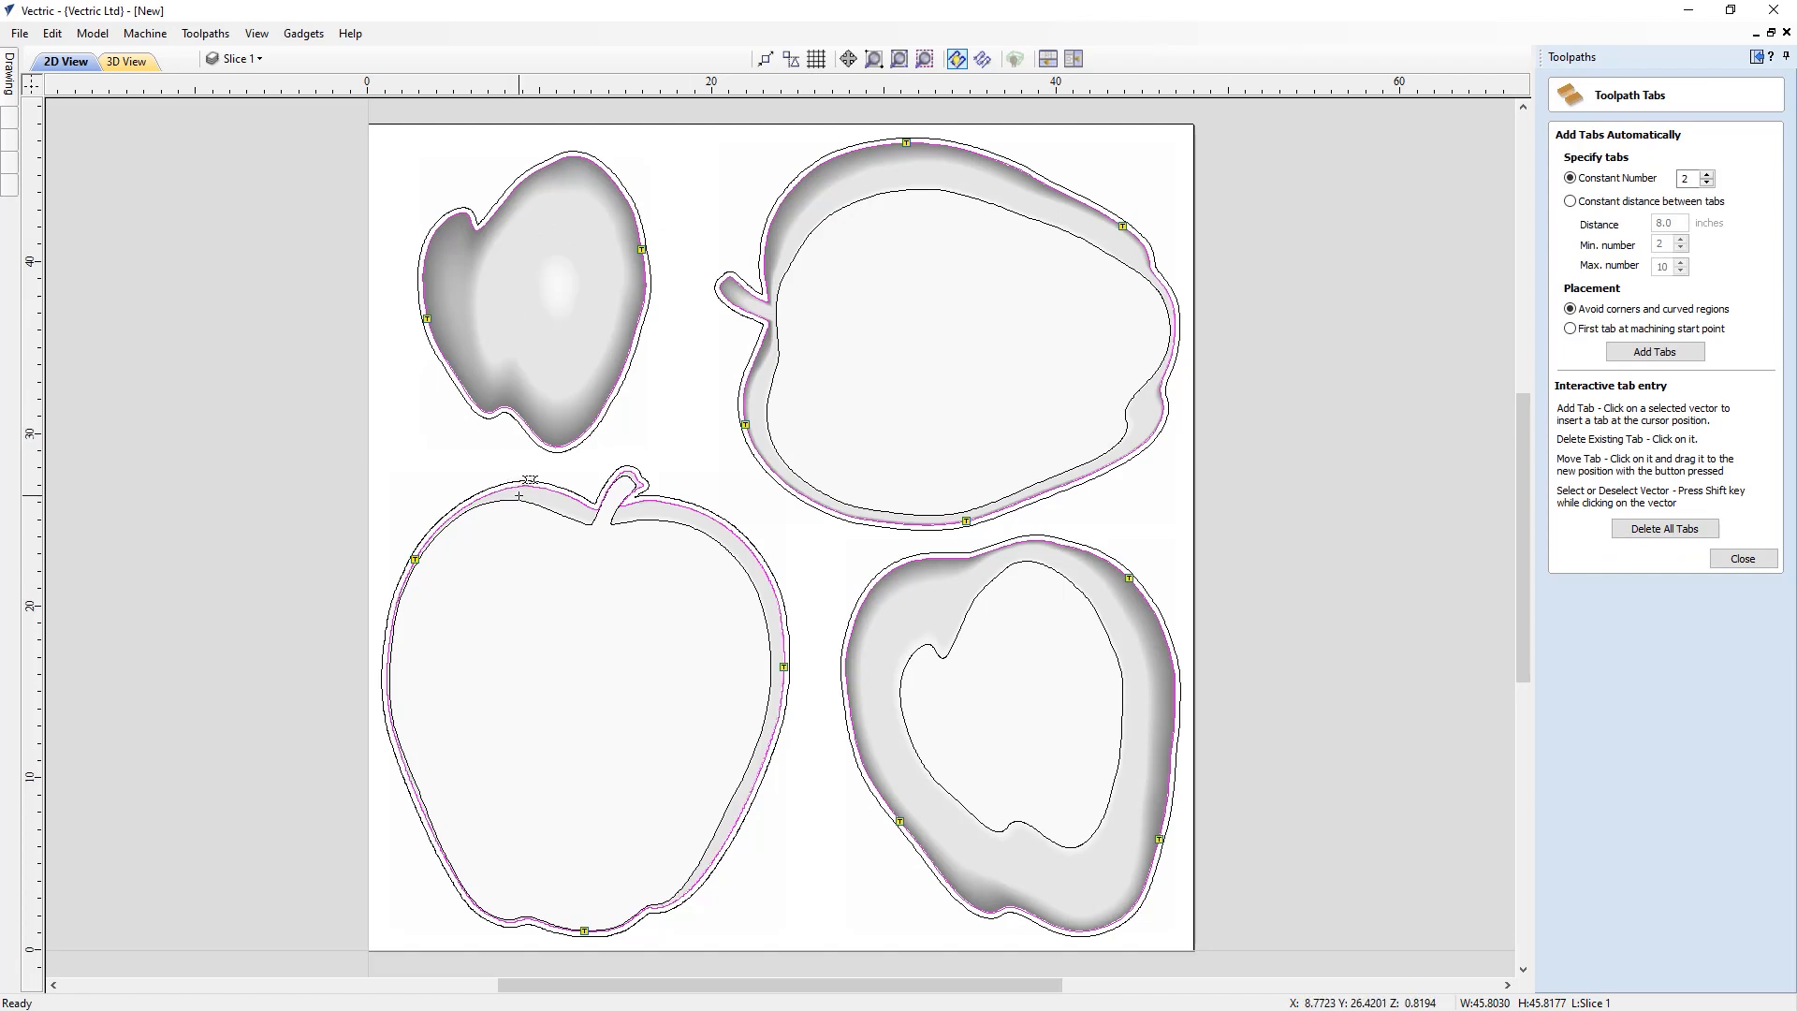
{"action": "left_click", "coordinate": [385, 672]}
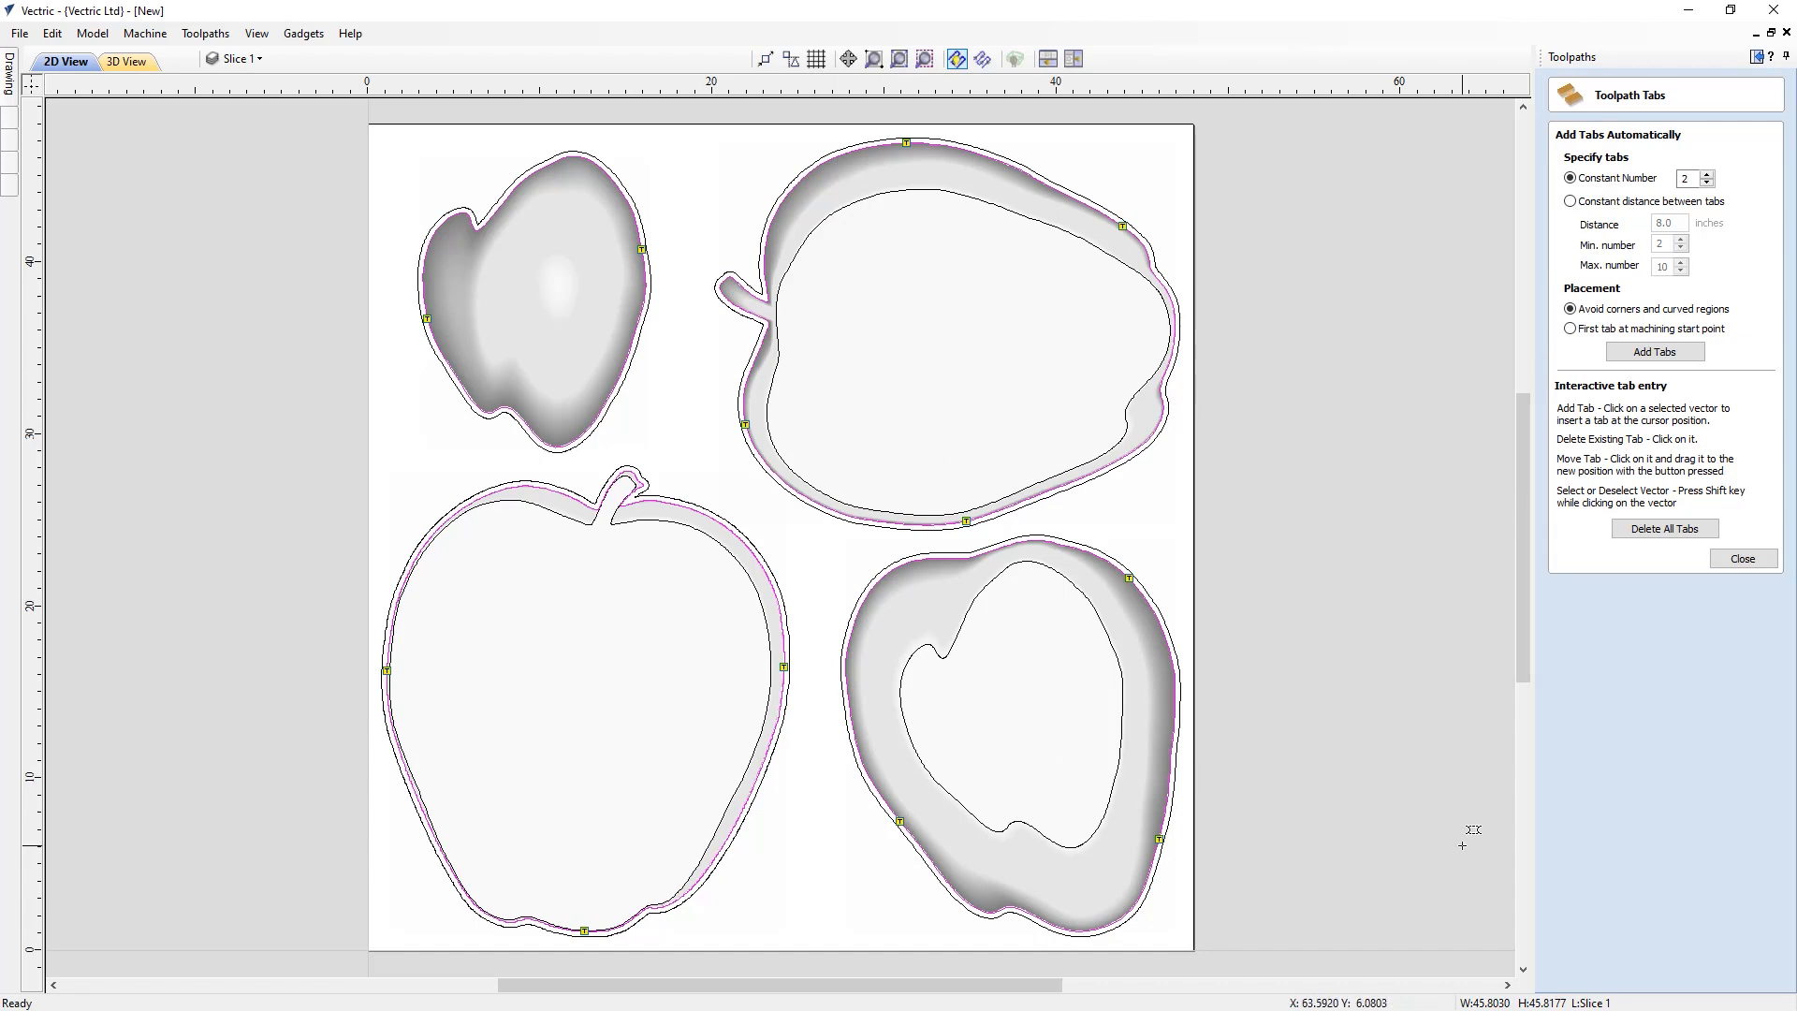
{"action": "left_click", "coordinate": [1741, 559]}
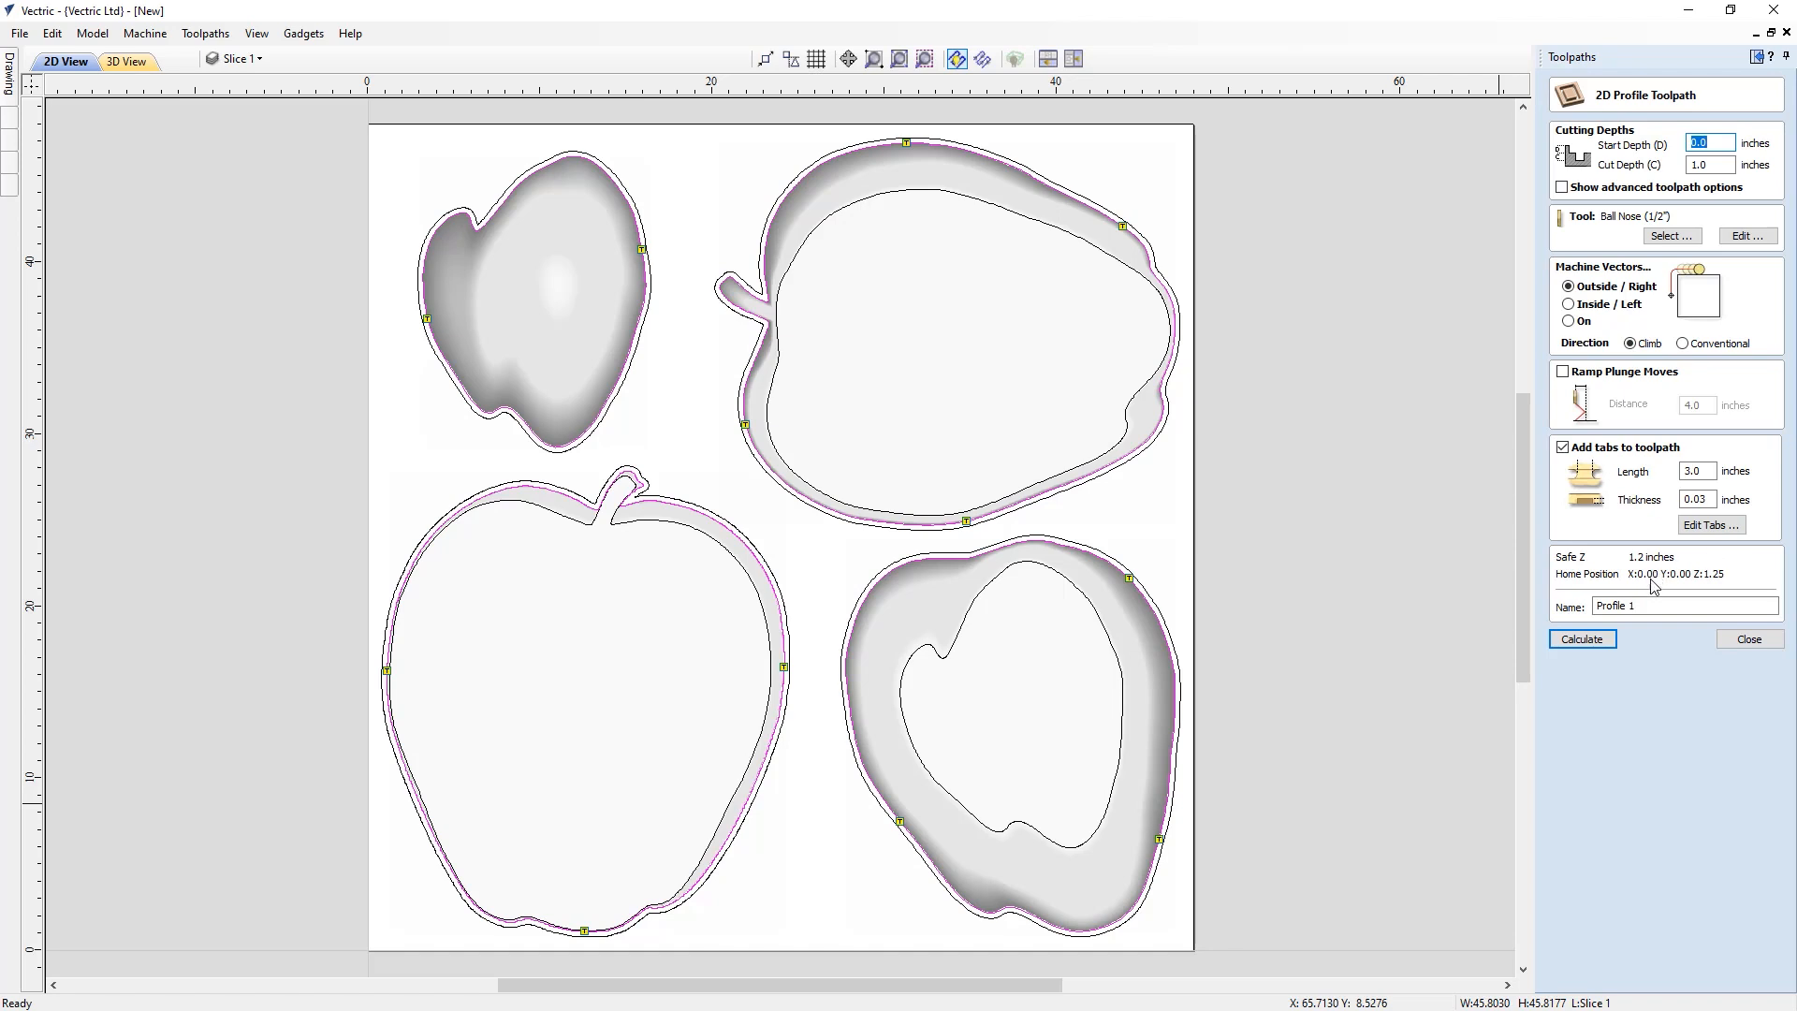
Rename the profile toolpath Cutout and calculate it
{"action": "left_click_drag", "start_coordinate": [1640, 608], "coordinate": [1570, 598]}
{"action": "type", "text": "Cutout"}
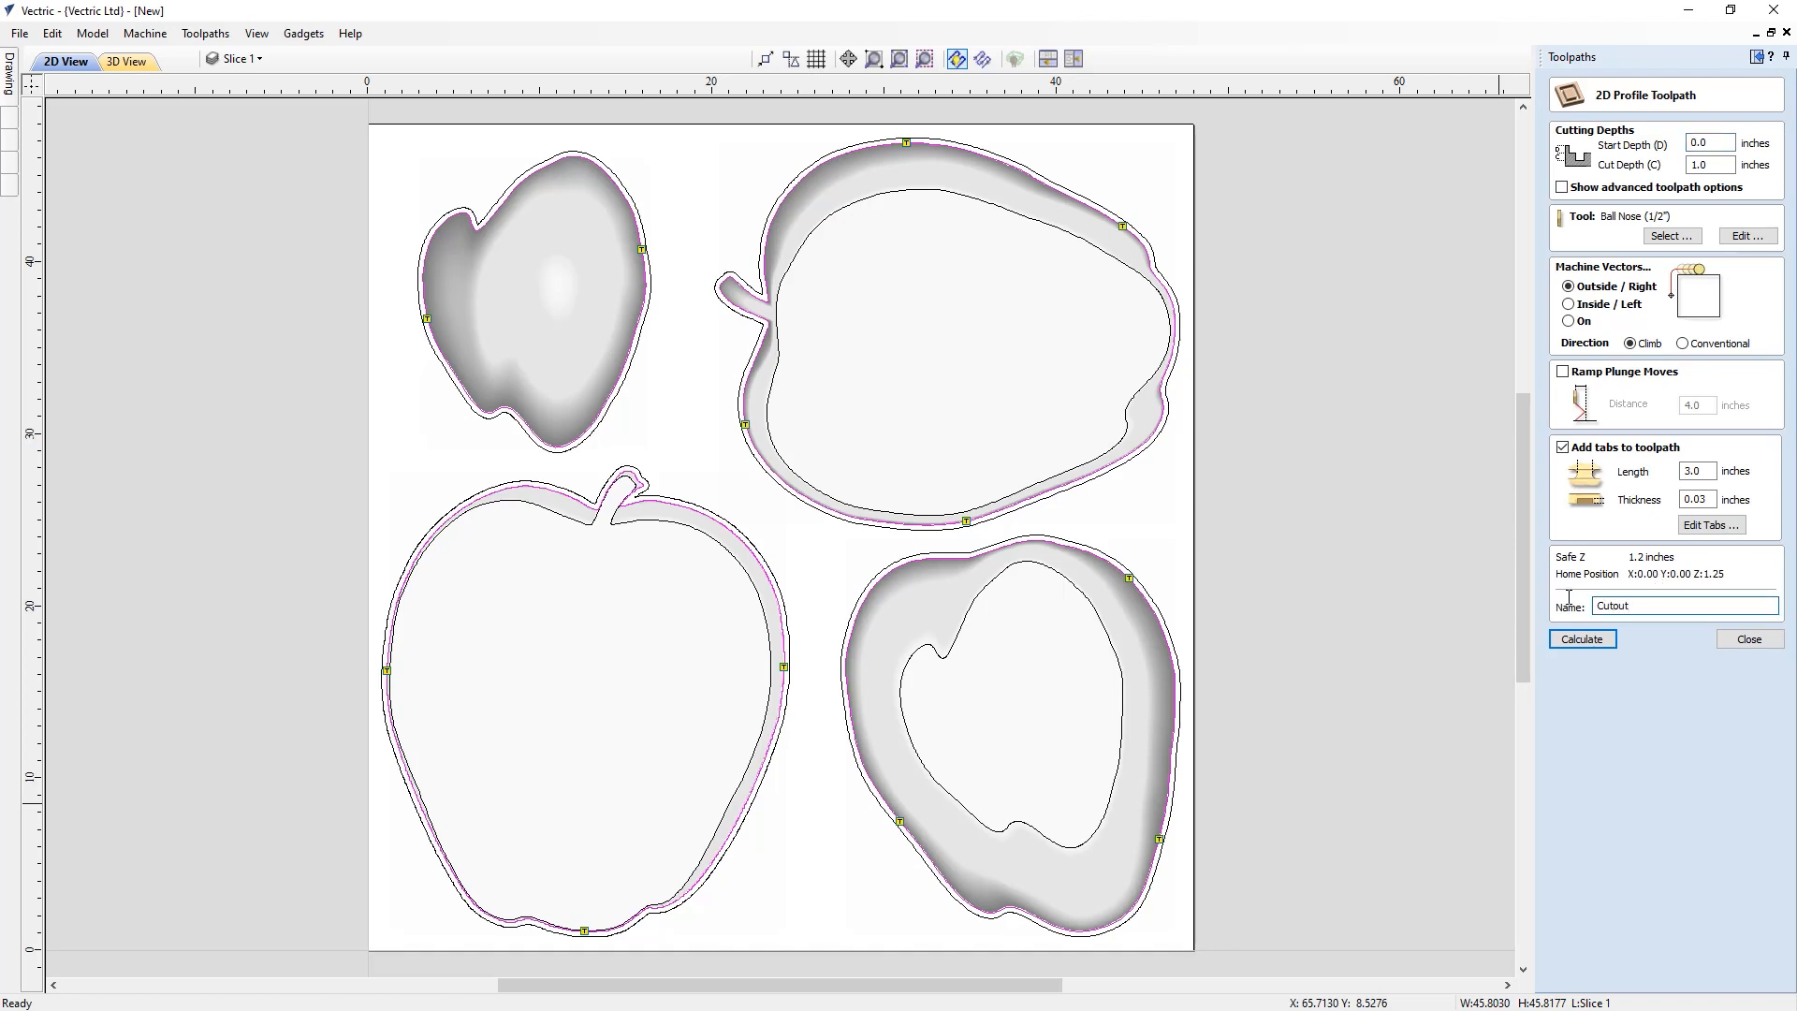
{"action": "left_click", "coordinate": [1581, 640]}
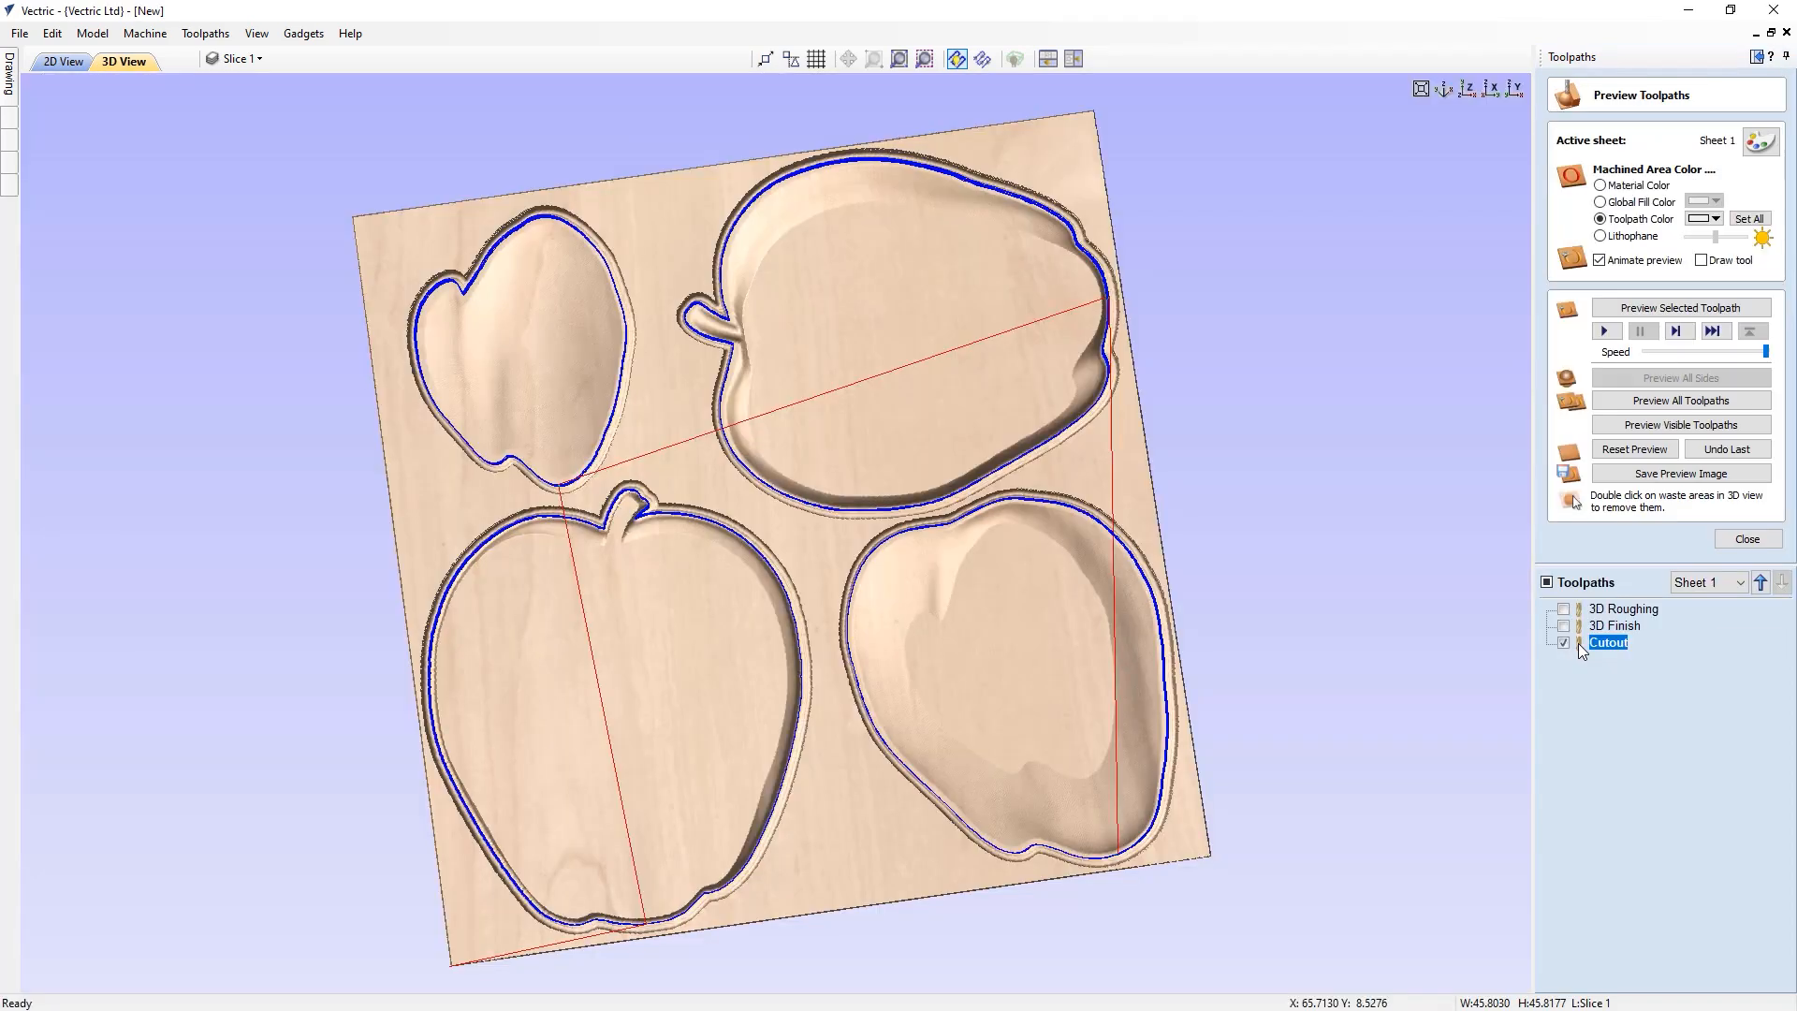
Preview the visible cutout toolpath, inspect the tabs up close, close the preview and switch to top view
{"action": "left_click", "coordinate": [1624, 425]}
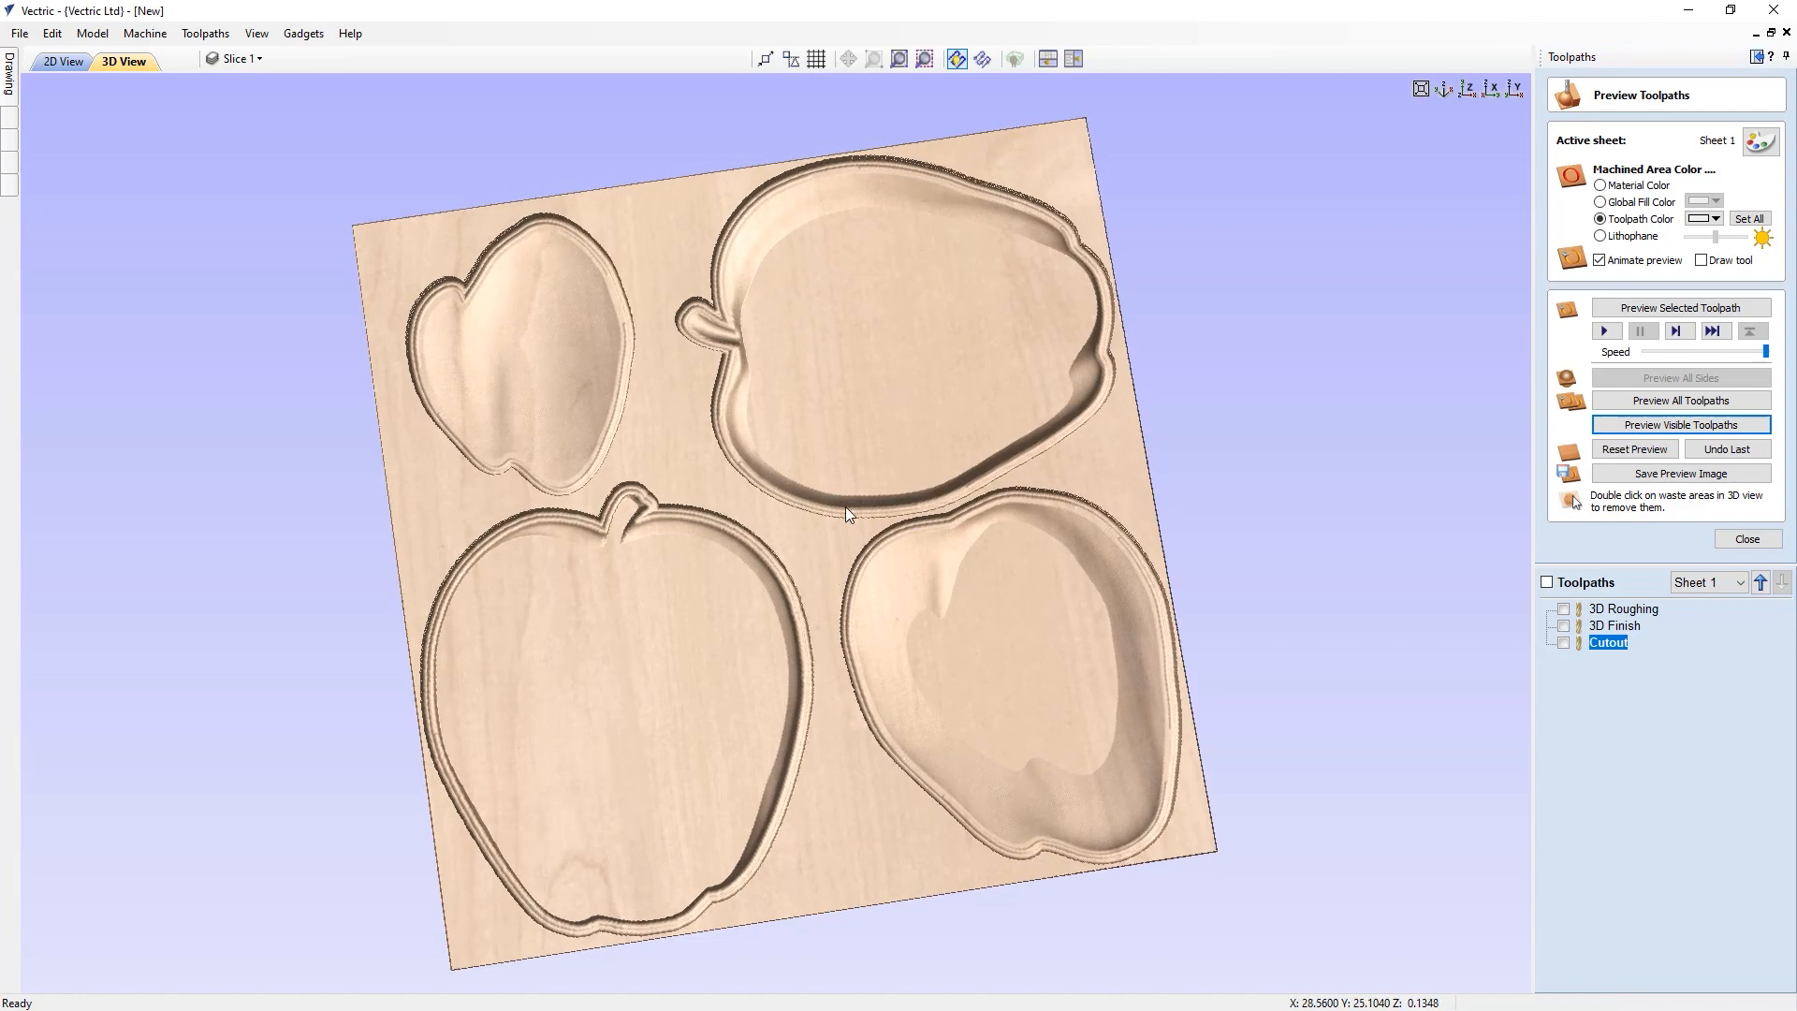
{"action": "scroll", "coordinate": [846, 505], "scroll_direction": "up", "scroll_amount": 5}
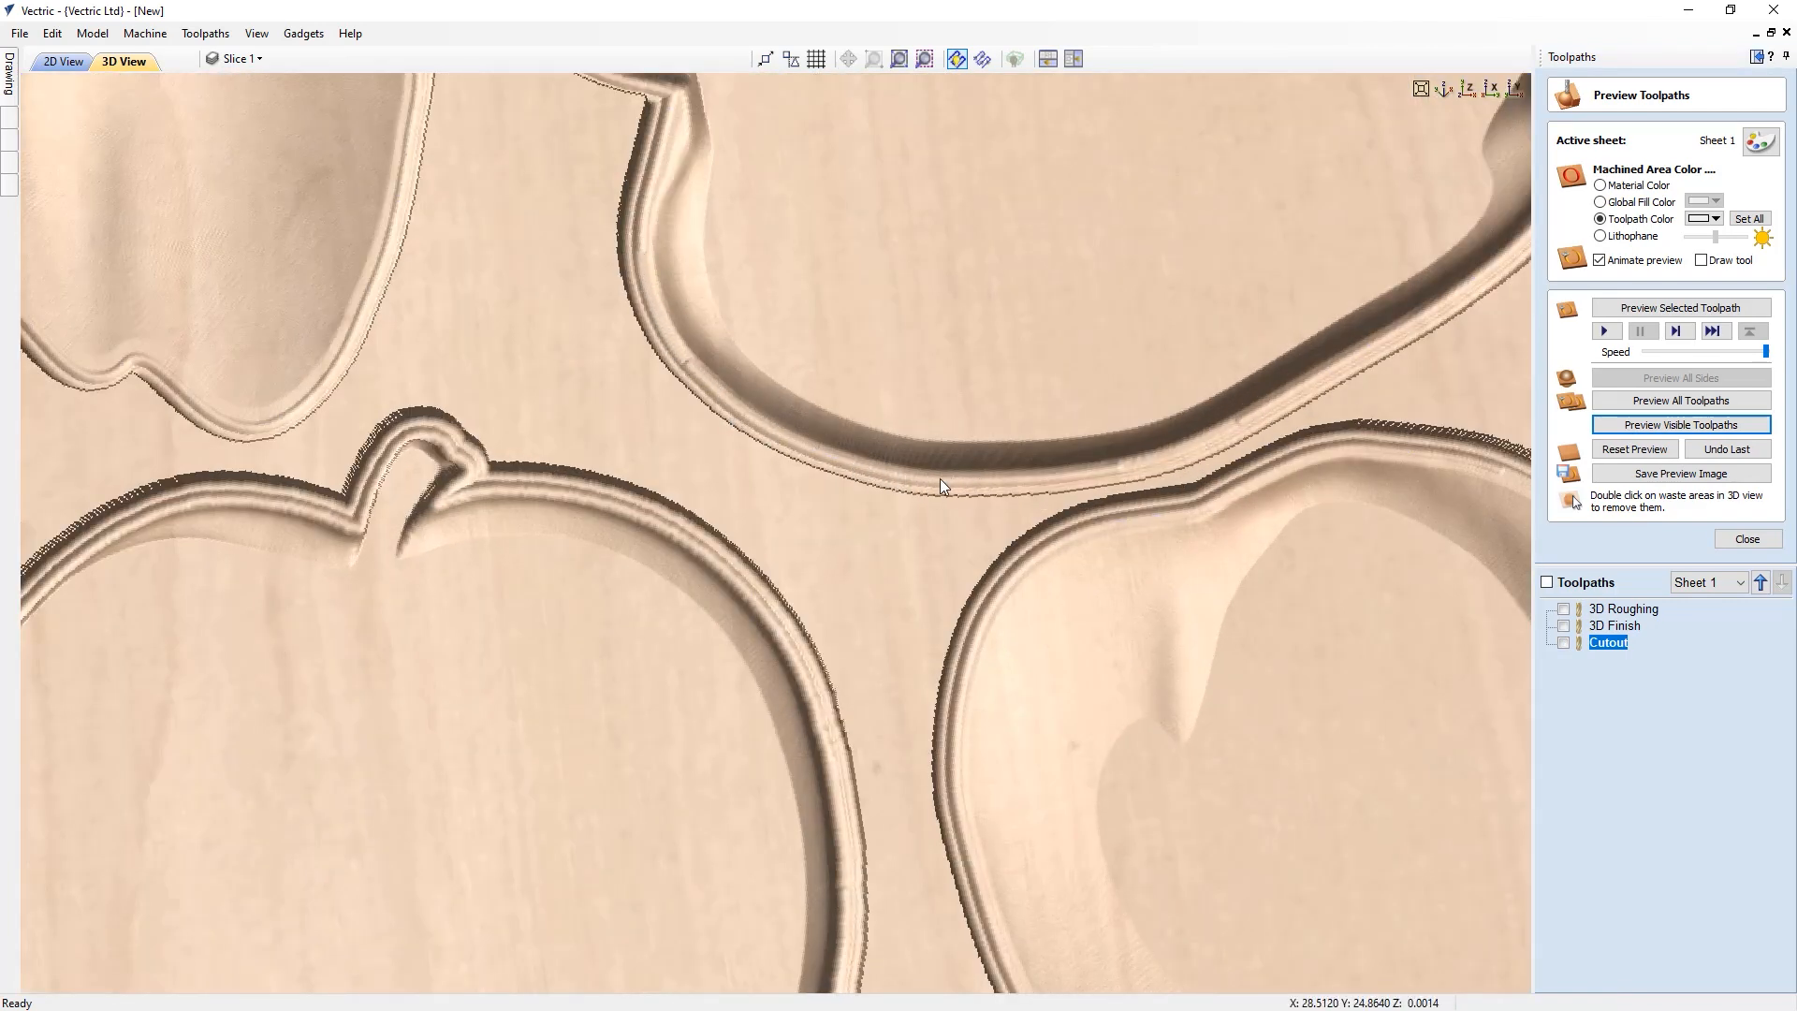
{"action": "left_click_drag", "start_coordinate": [959, 501], "coordinate": [811, 461]}
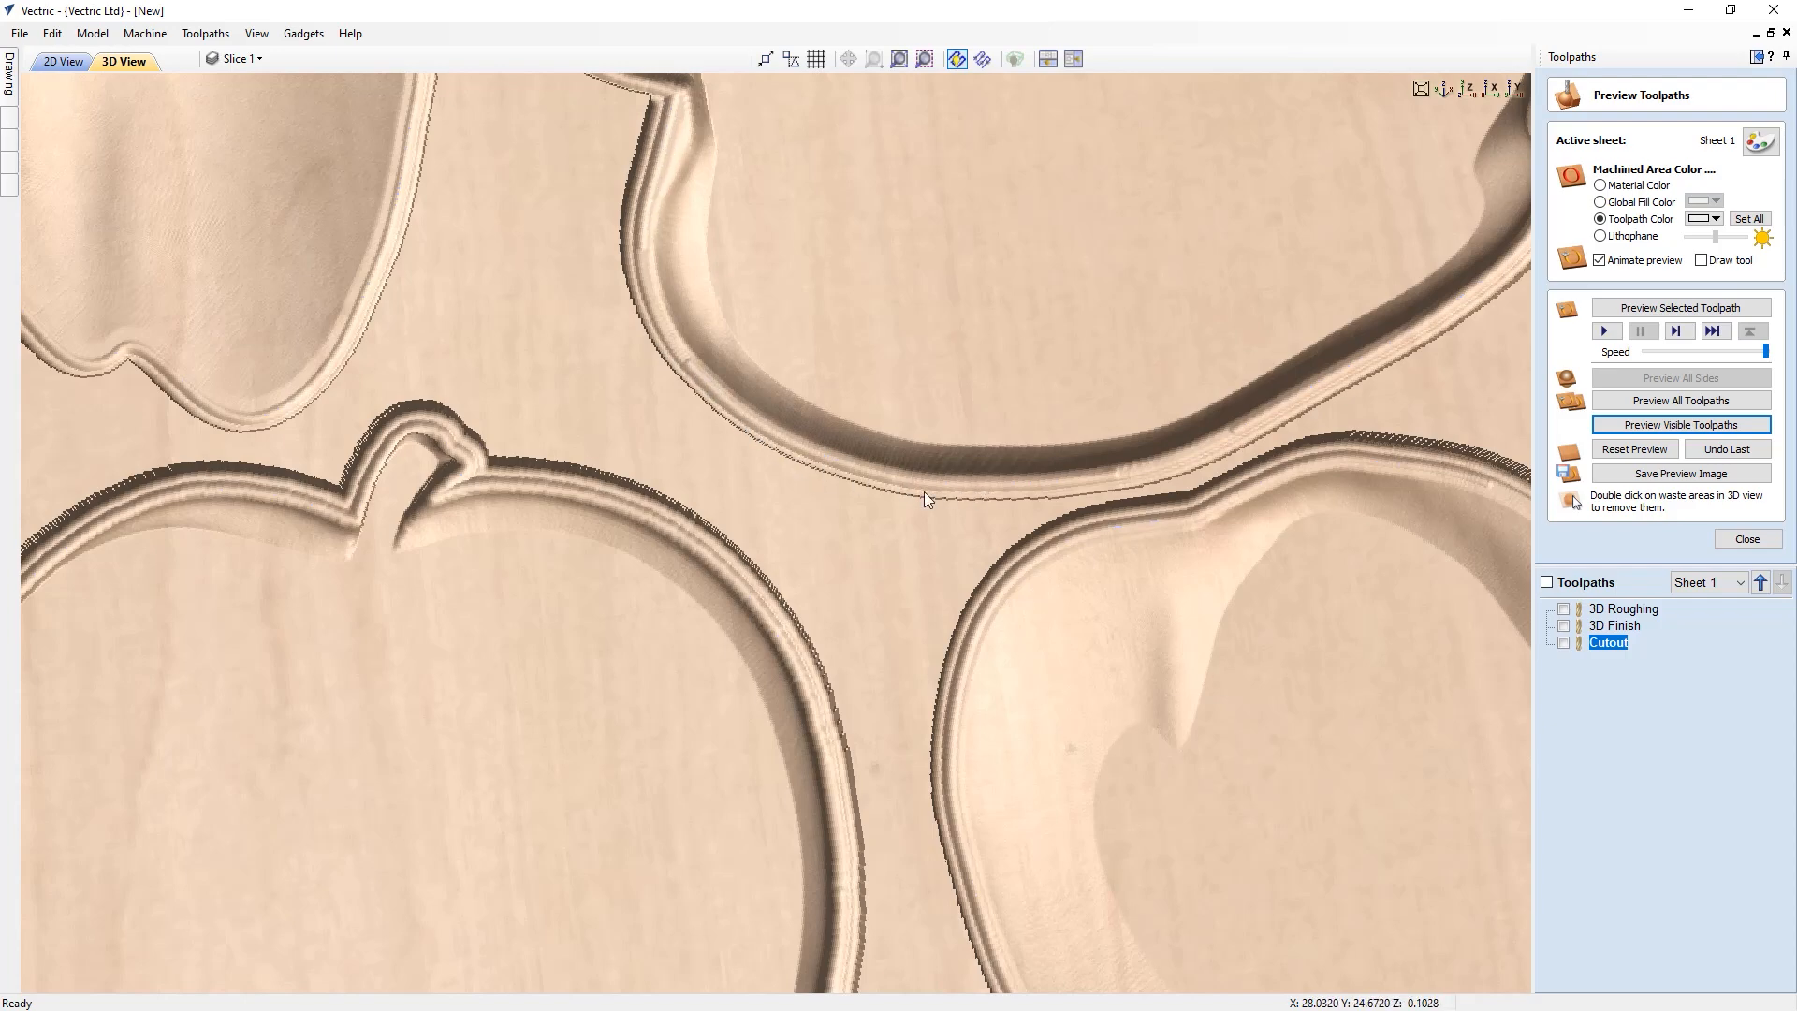
{"action": "scroll", "coordinate": [924, 491], "scroll_direction": "down", "scroll_amount": 6}
{"action": "left_click_drag", "start_coordinate": [872, 547], "coordinate": [582, 270]}
{"action": "left_click_drag", "start_coordinate": [983, 643], "coordinate": [1015, 663]}
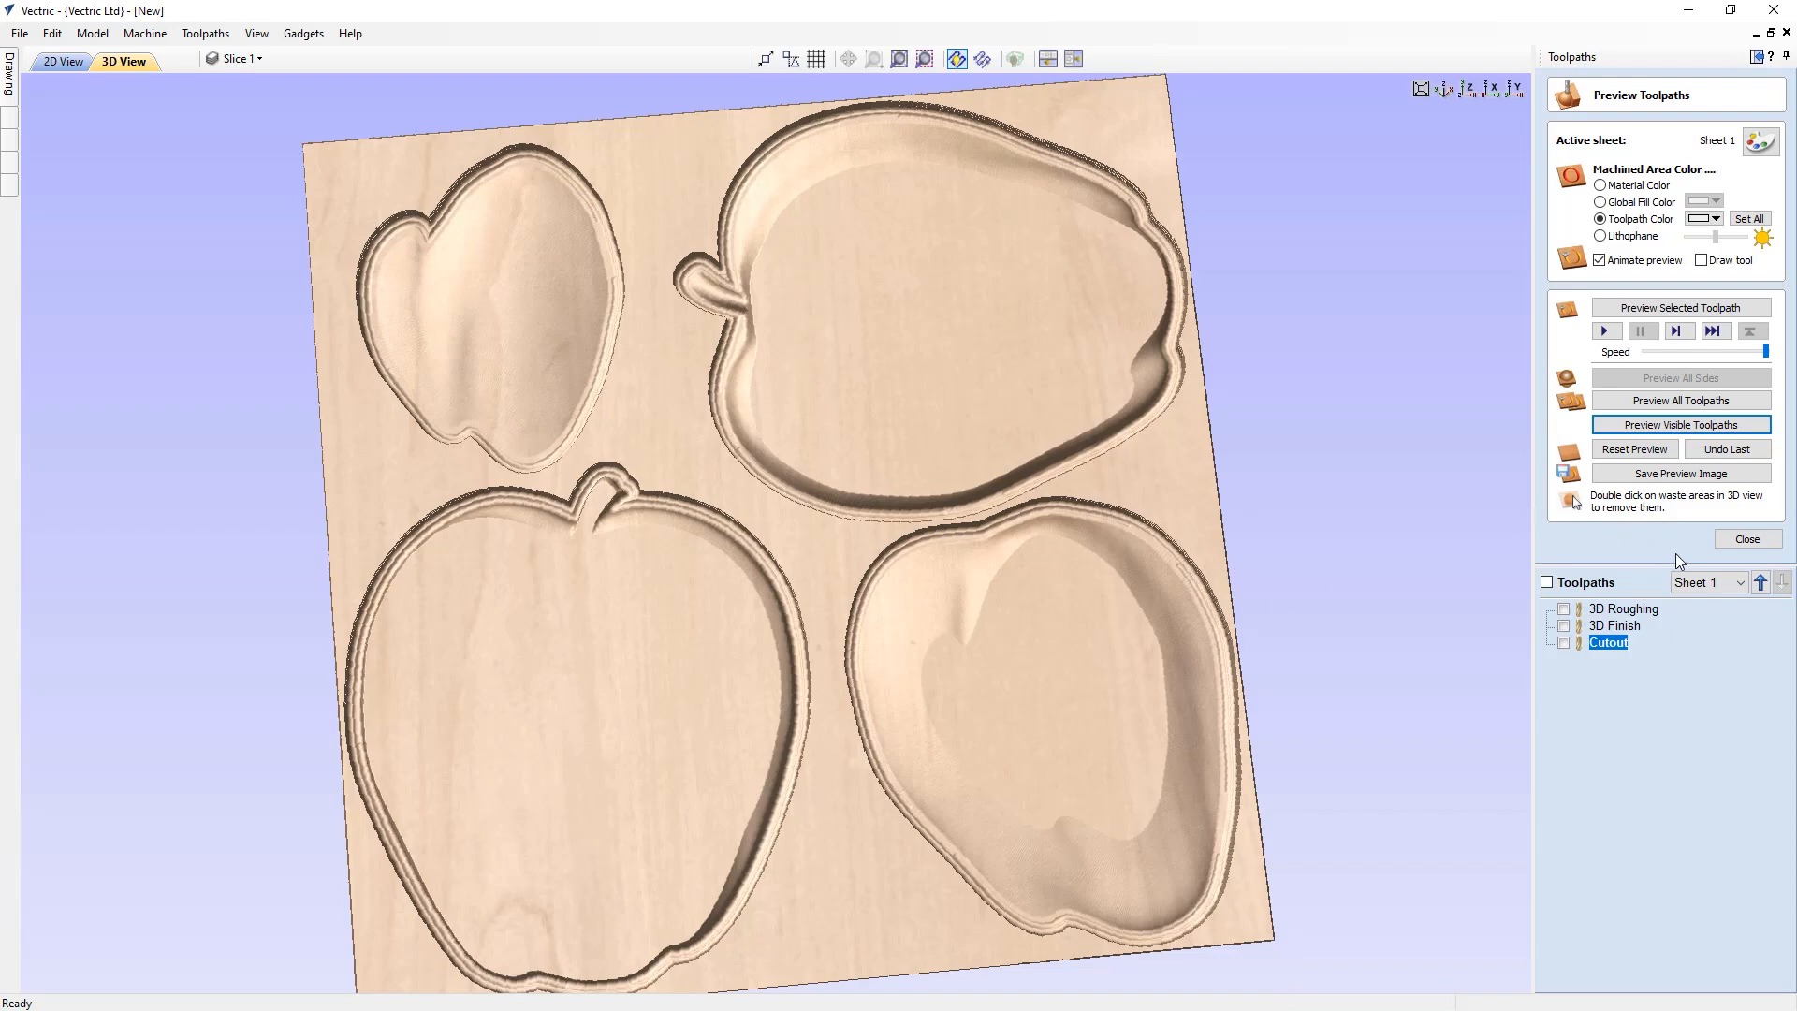
{"action": "left_click", "coordinate": [1743, 540]}
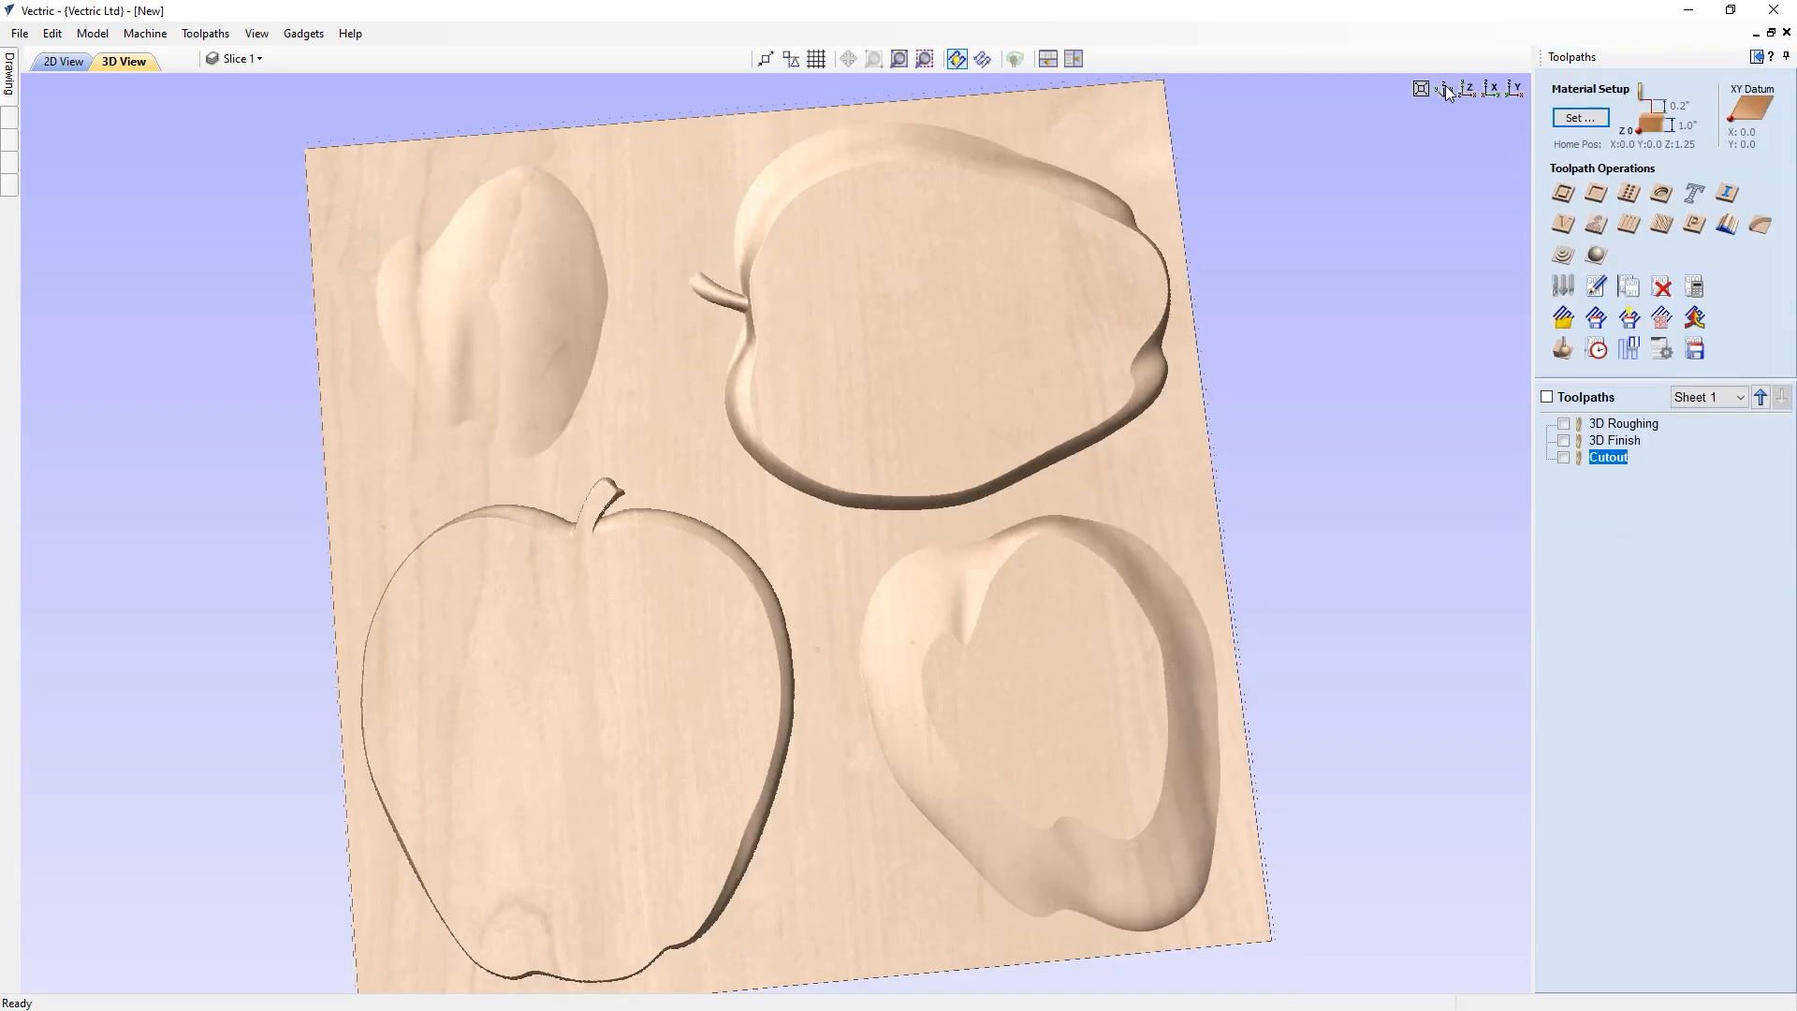
{"action": "left_click", "coordinate": [1466, 90]}
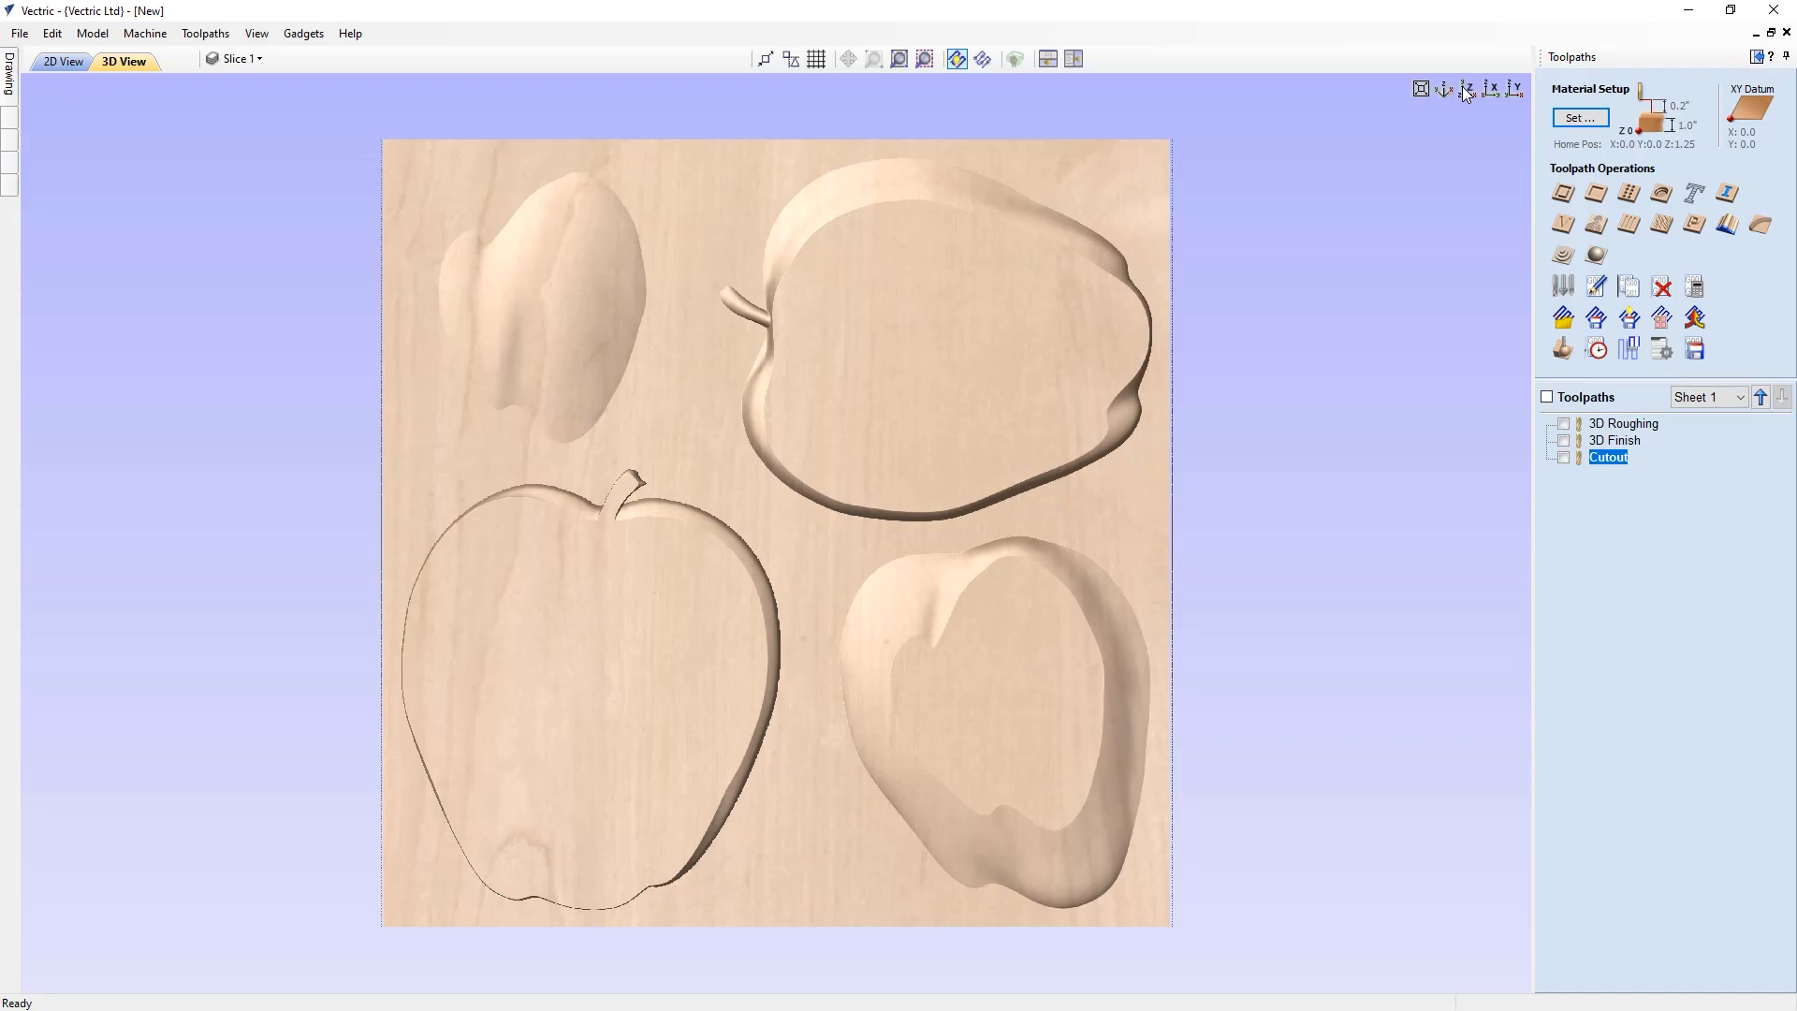